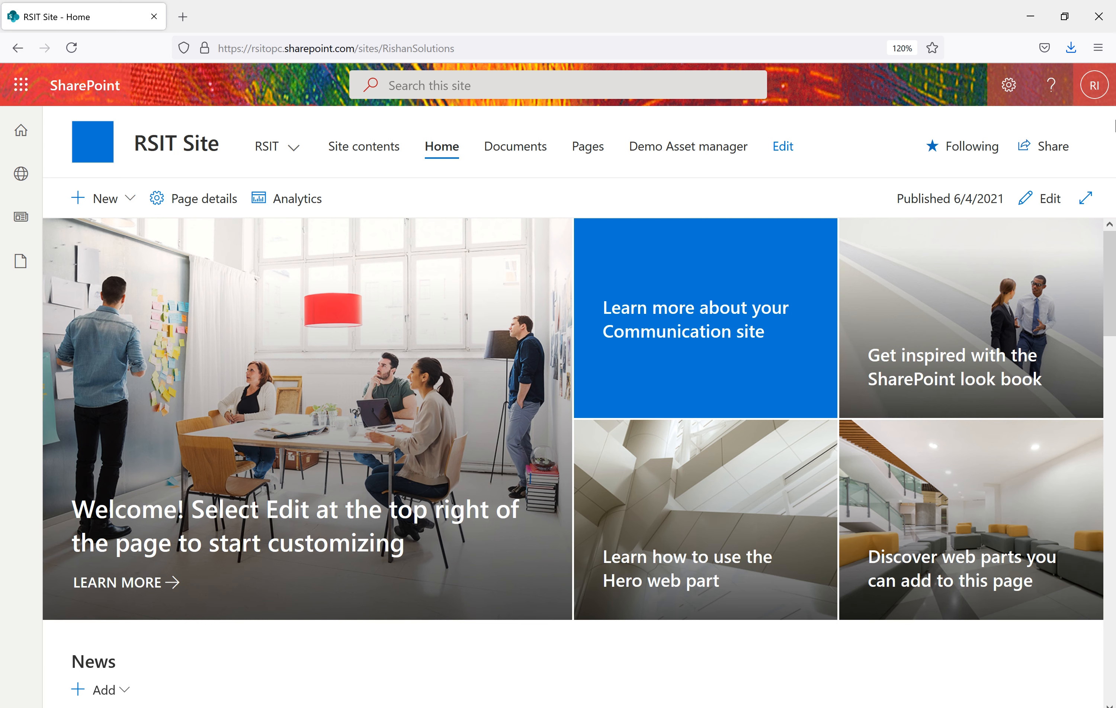
Go from the gear's Site information panel to all site settings and the RSIT Site permissions page
{"action": "left_click", "coordinate": [1008, 90]}
{"action": "left_click", "coordinate": [884, 272]}
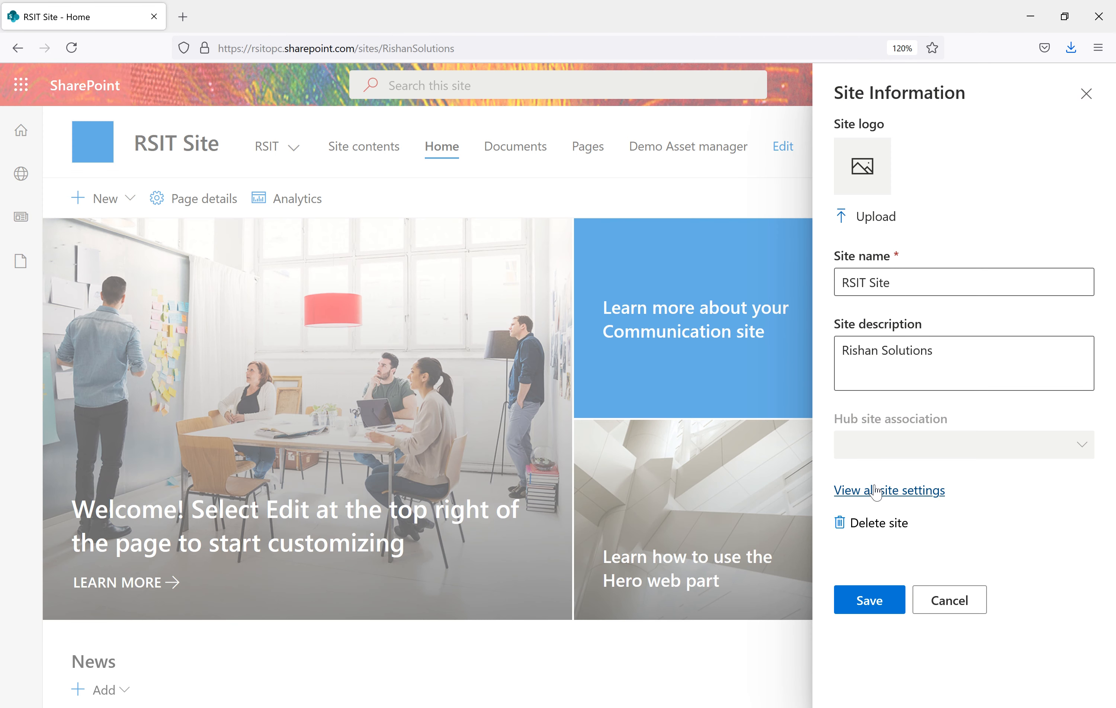
{"action": "left_click", "coordinate": [876, 492]}
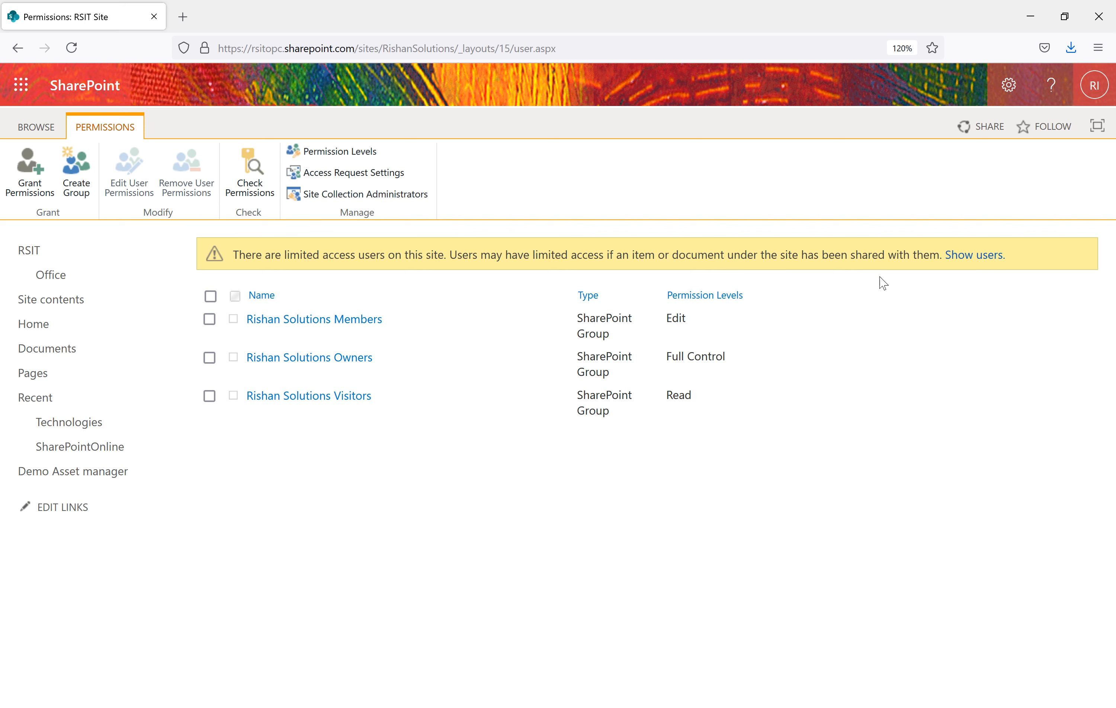
Show limited-access users to reveal the account with Limited Access, highlighting that level
{"action": "left_click", "coordinate": [977, 259]}
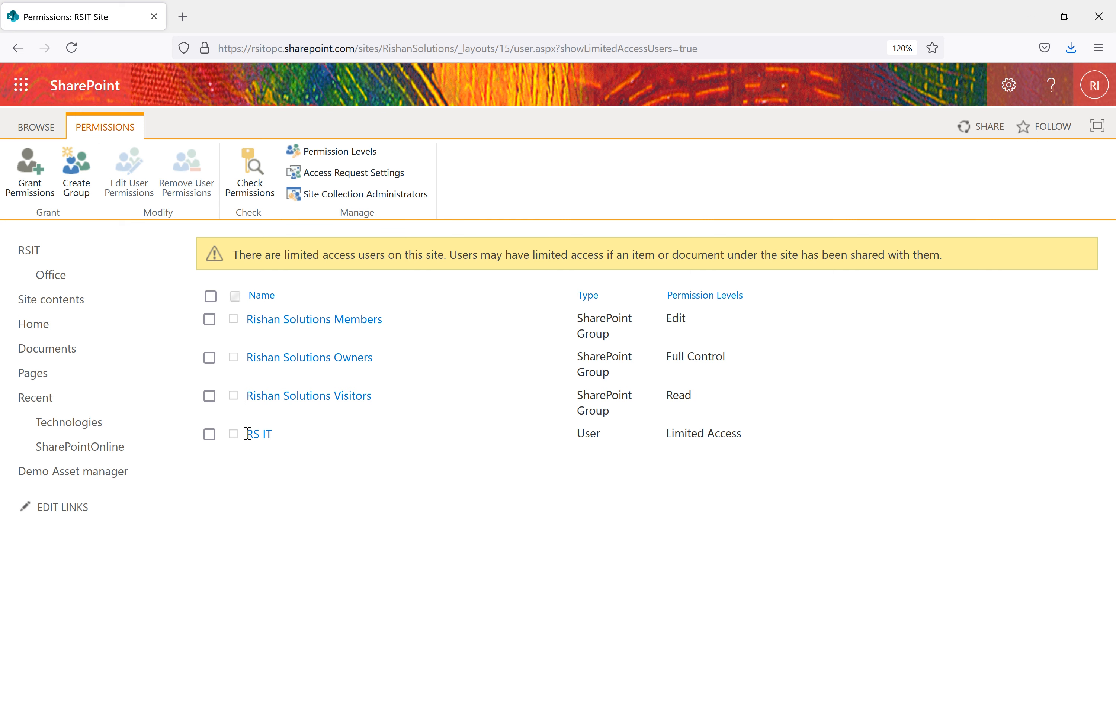
{"action": "left_click_drag", "start_coordinate": [748, 443], "coordinate": [669, 434]}
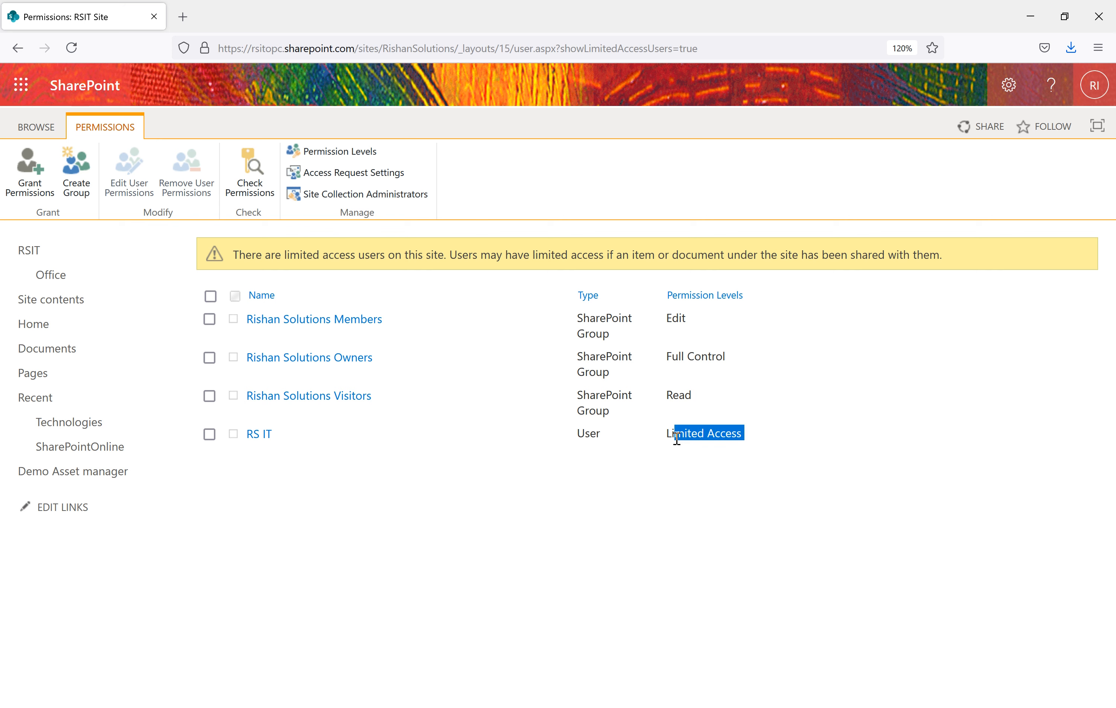
{"action": "left_click", "coordinate": [756, 519]}
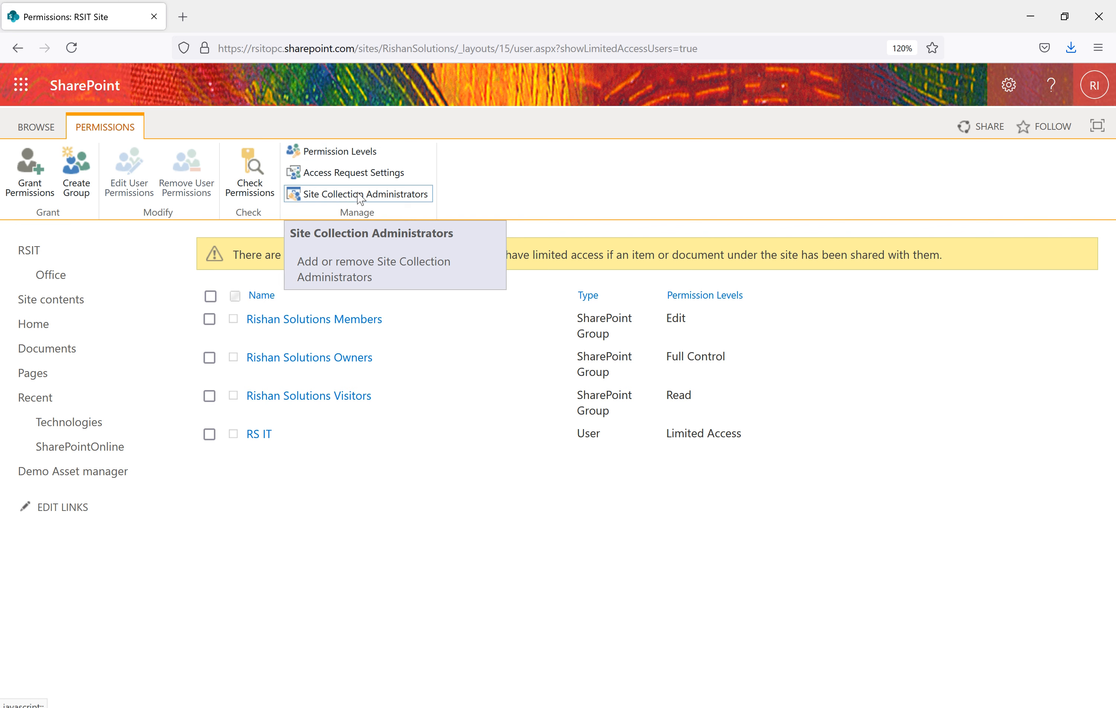
Check the single site collection administrator in Site settings, then go back to the Permissions page
{"action": "left_click", "coordinate": [1016, 96]}
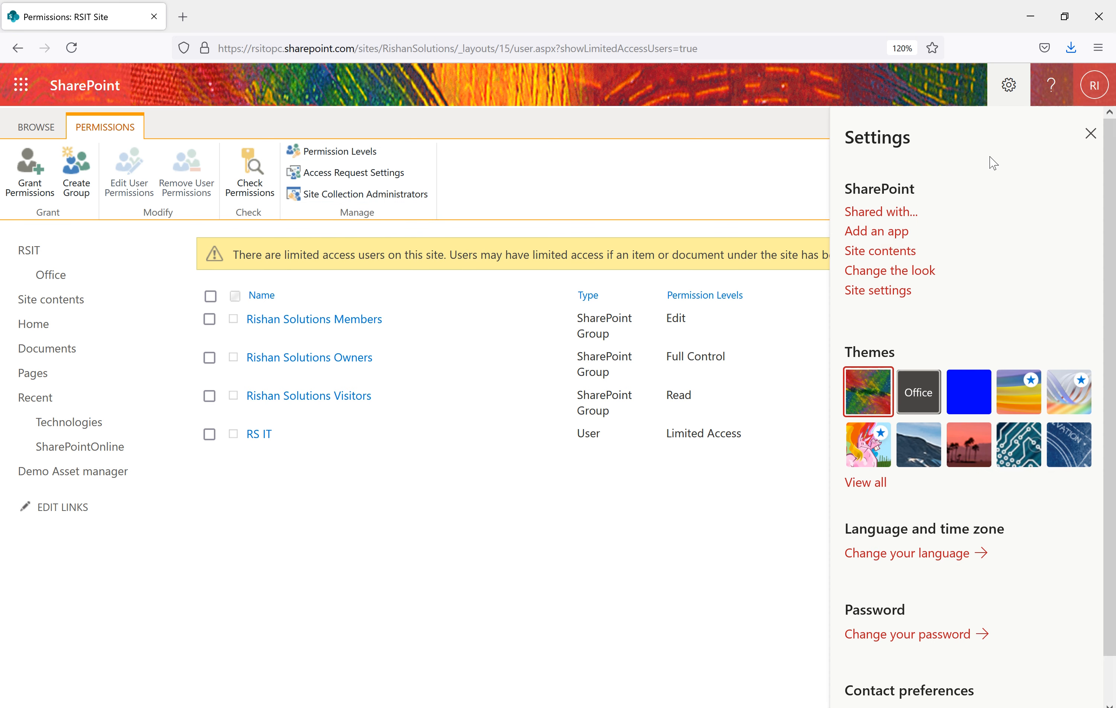
{"action": "left_click", "coordinate": [877, 291]}
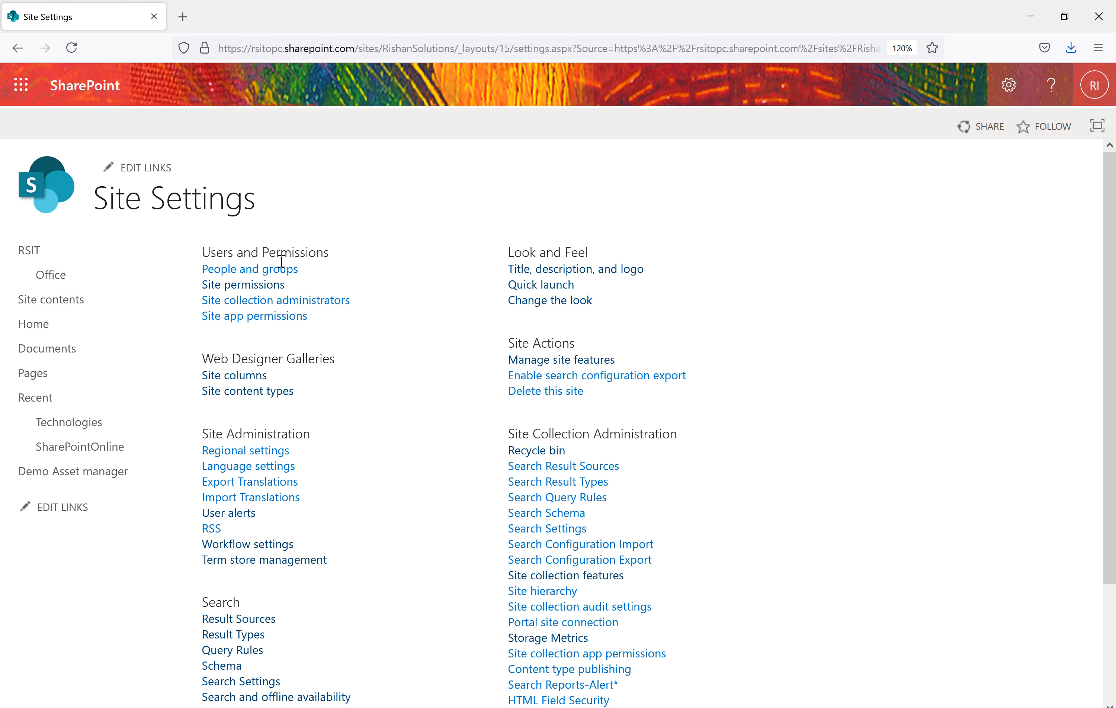
{"action": "left_click", "coordinate": [307, 304]}
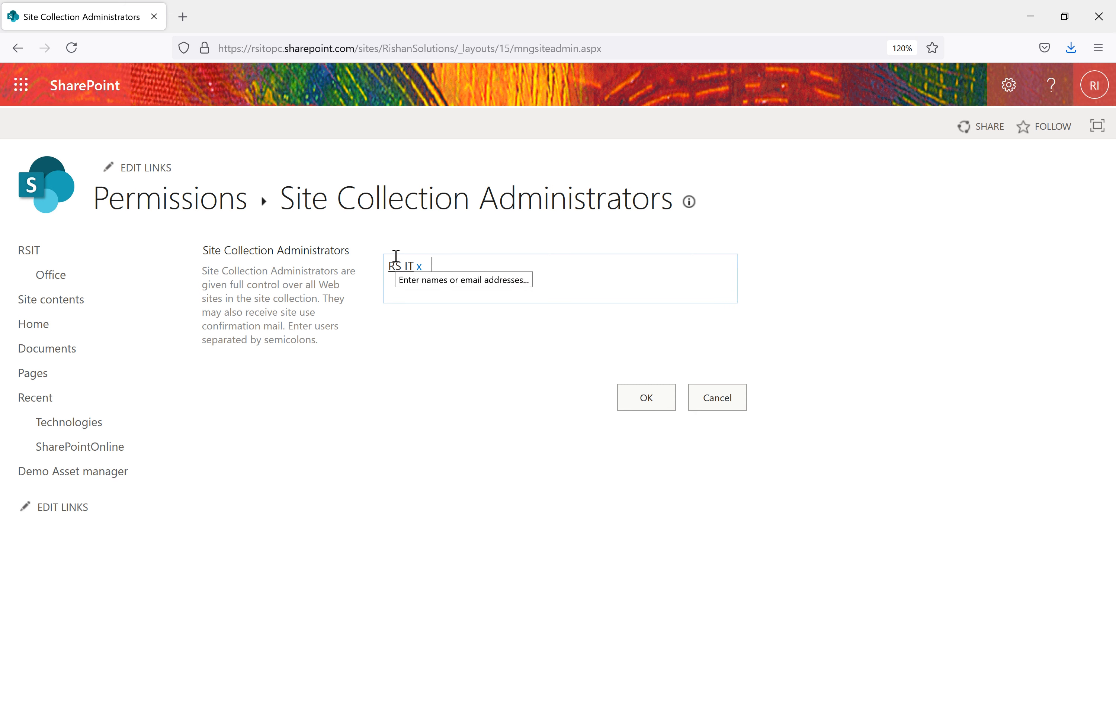
{"action": "left_click", "coordinate": [1087, 97]}
{"action": "left_click_drag", "start_coordinate": [983, 178], "coordinate": [940, 178]}
{"action": "left_click", "coordinate": [380, 341]}
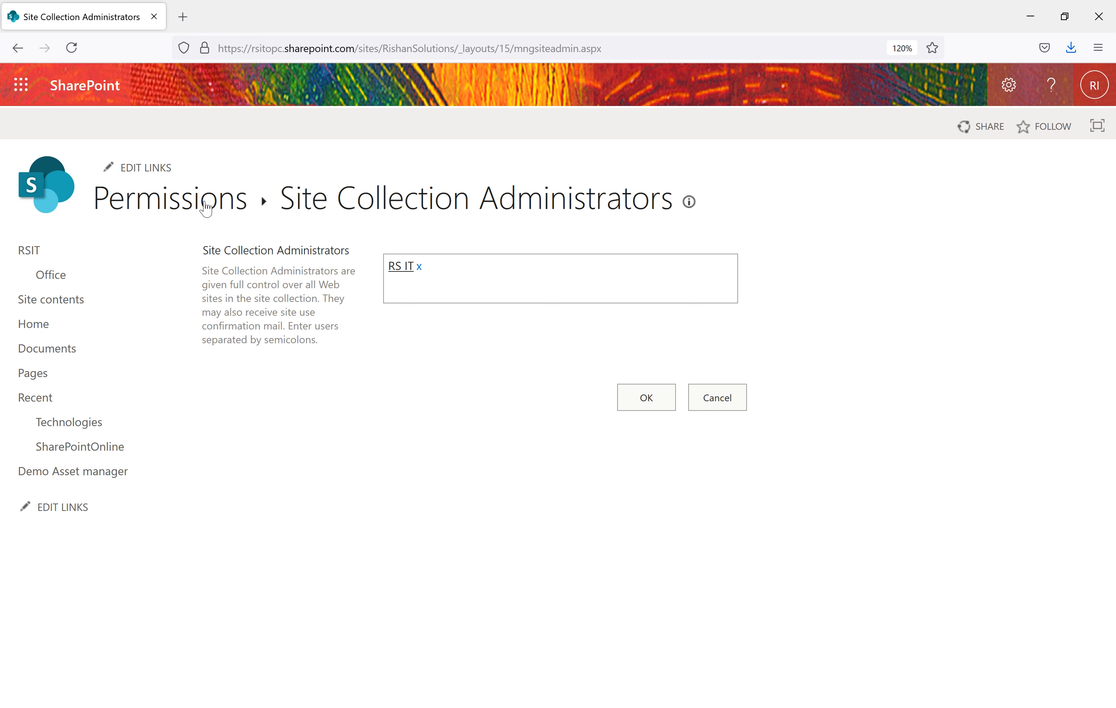
{"action": "left_click", "coordinate": [190, 212]}
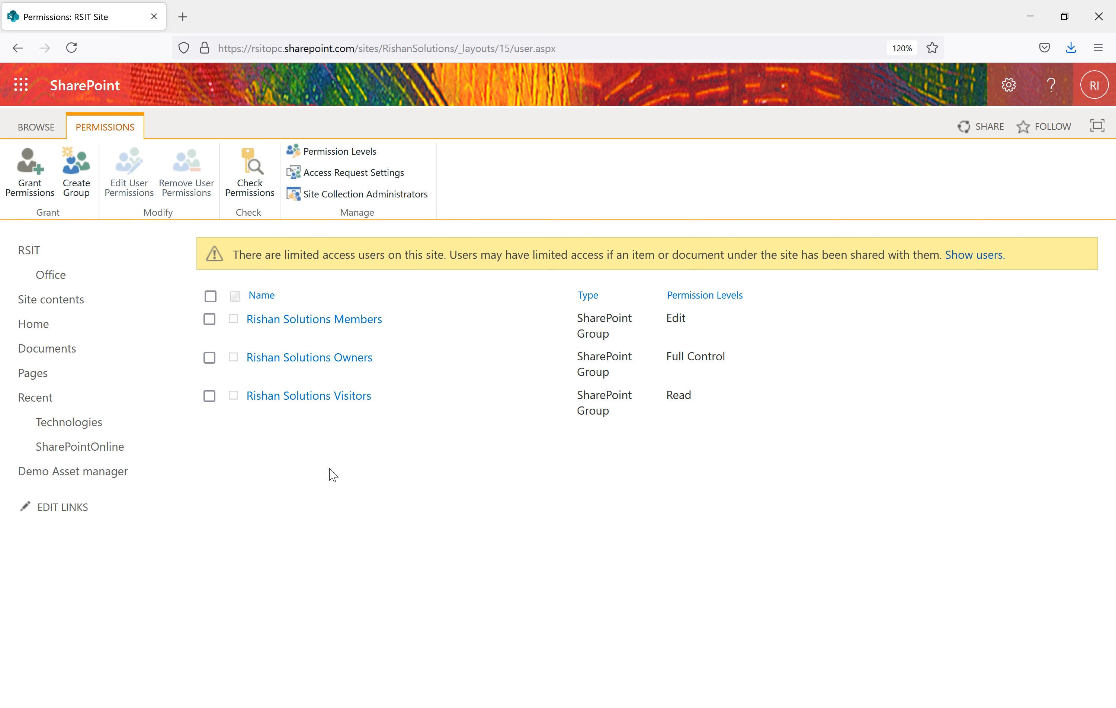
{"action": "left_click", "coordinate": [379, 198]}
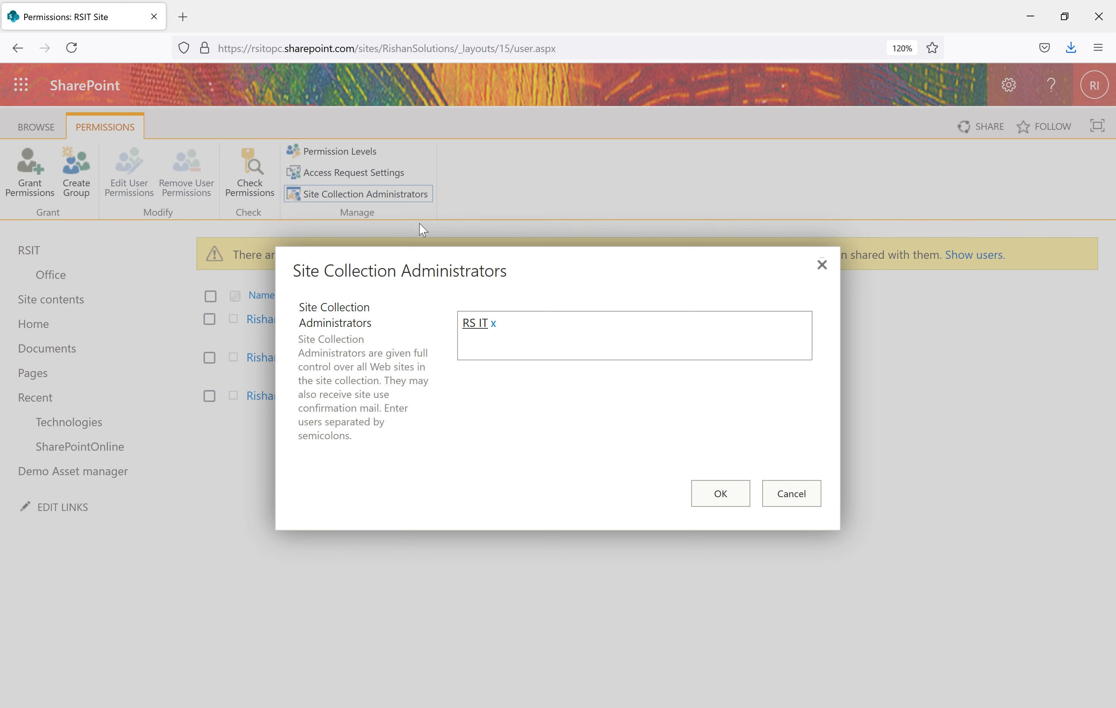
{"action": "left_click", "coordinate": [590, 338]}
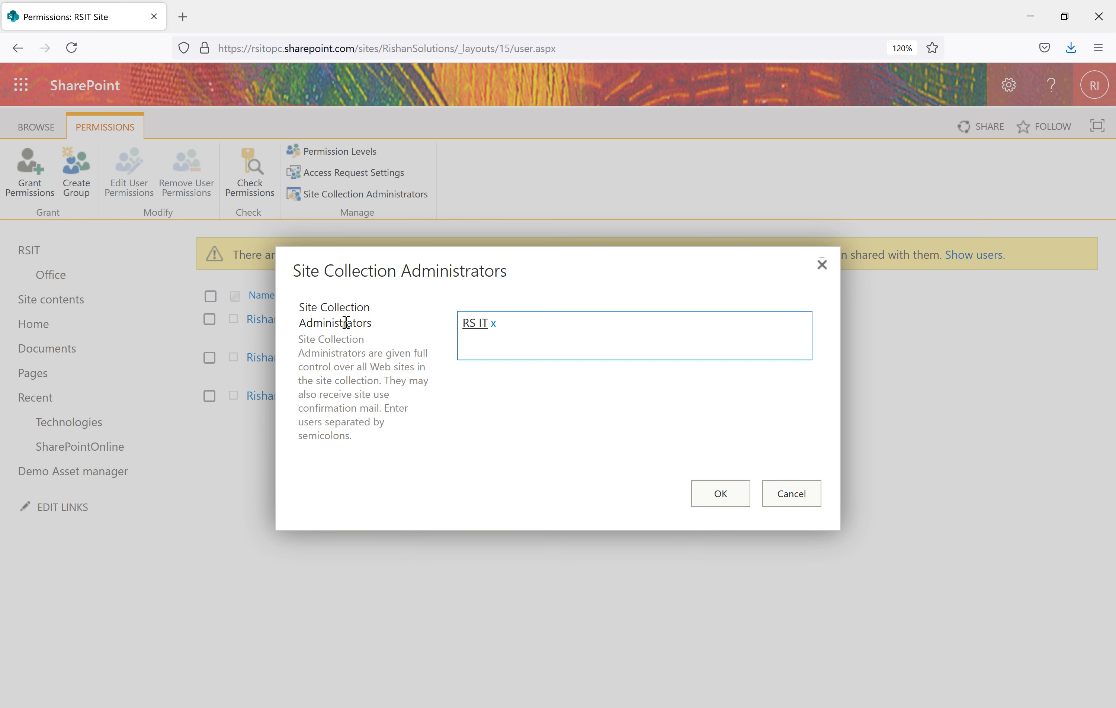
{"action": "left_click", "coordinate": [822, 266]}
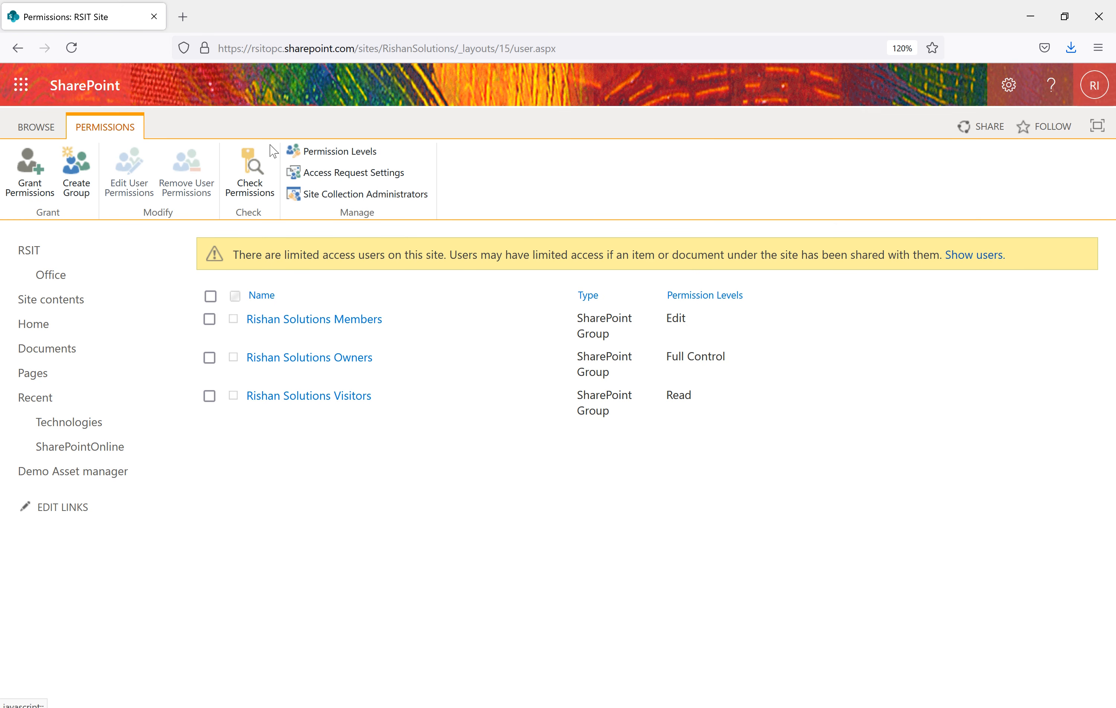
Open Access Request Settings, showing member sharing and requests routed to the Owners group
{"action": "left_click", "coordinate": [335, 175]}
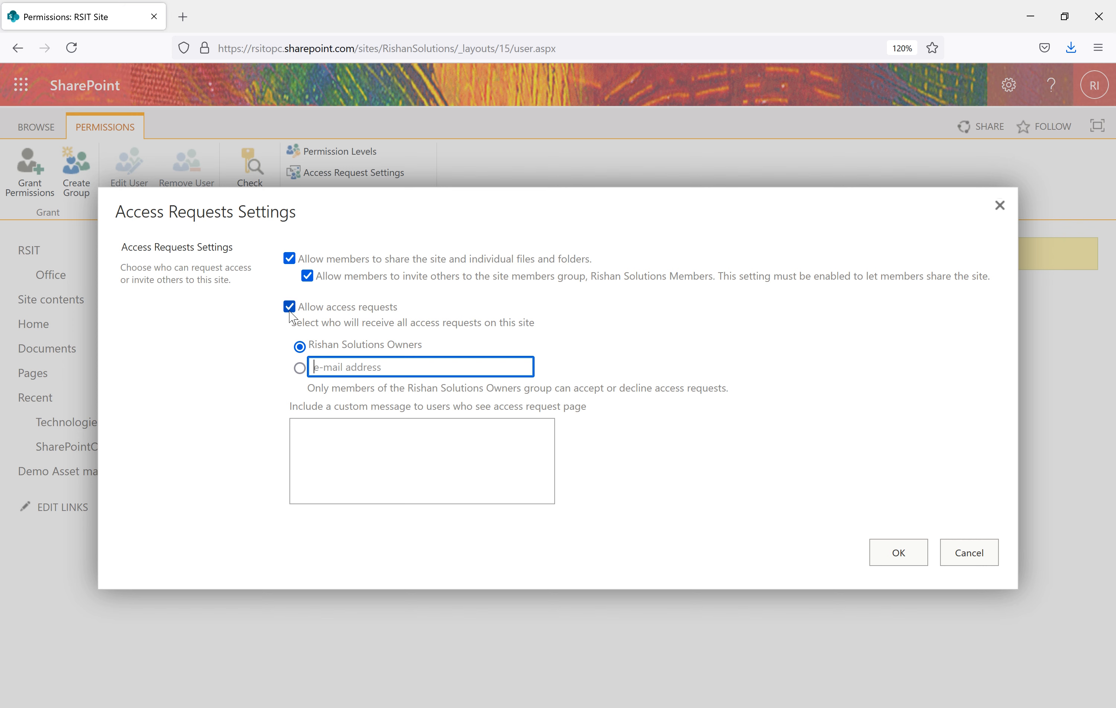
{"action": "left_click", "coordinate": [565, 707]}
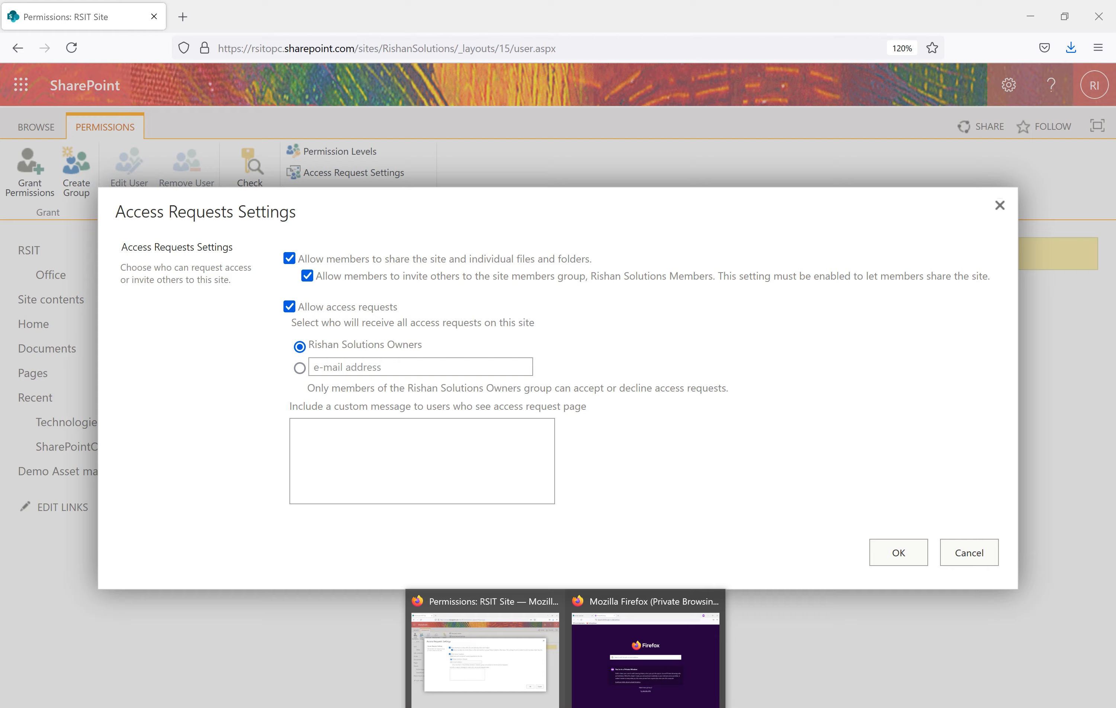
{"action": "left_click", "coordinate": [599, 667]}
{"action": "left_click", "coordinate": [48, 10]}
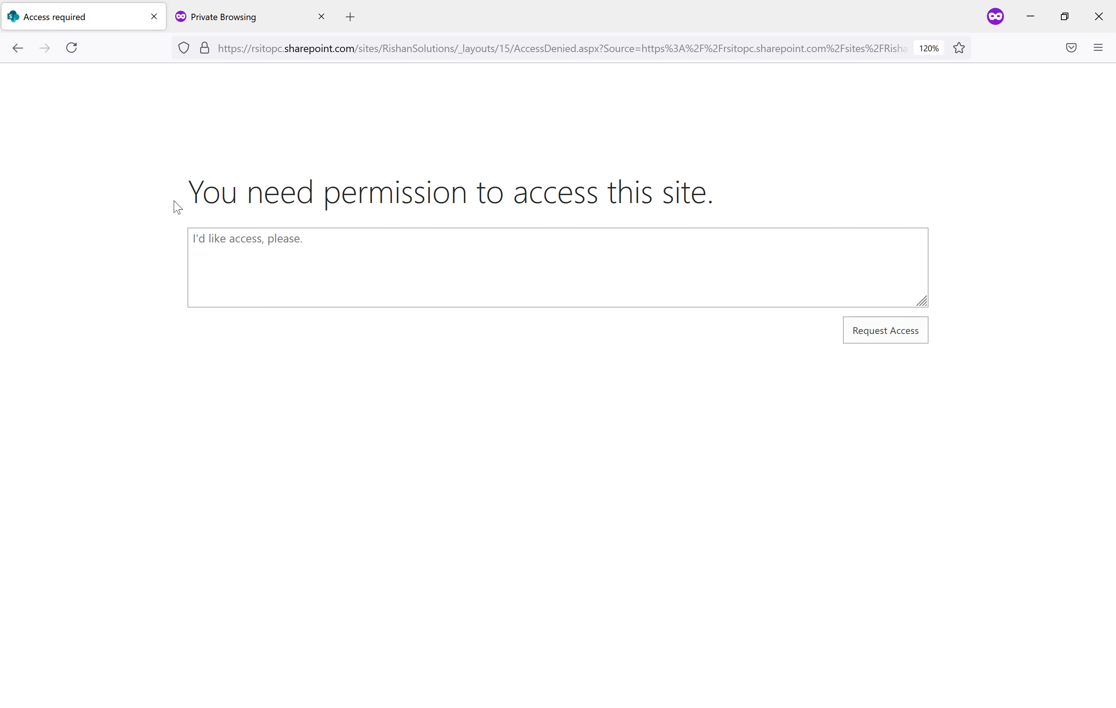
{"action": "left_click_drag", "start_coordinate": [195, 192], "coordinate": [708, 225]}
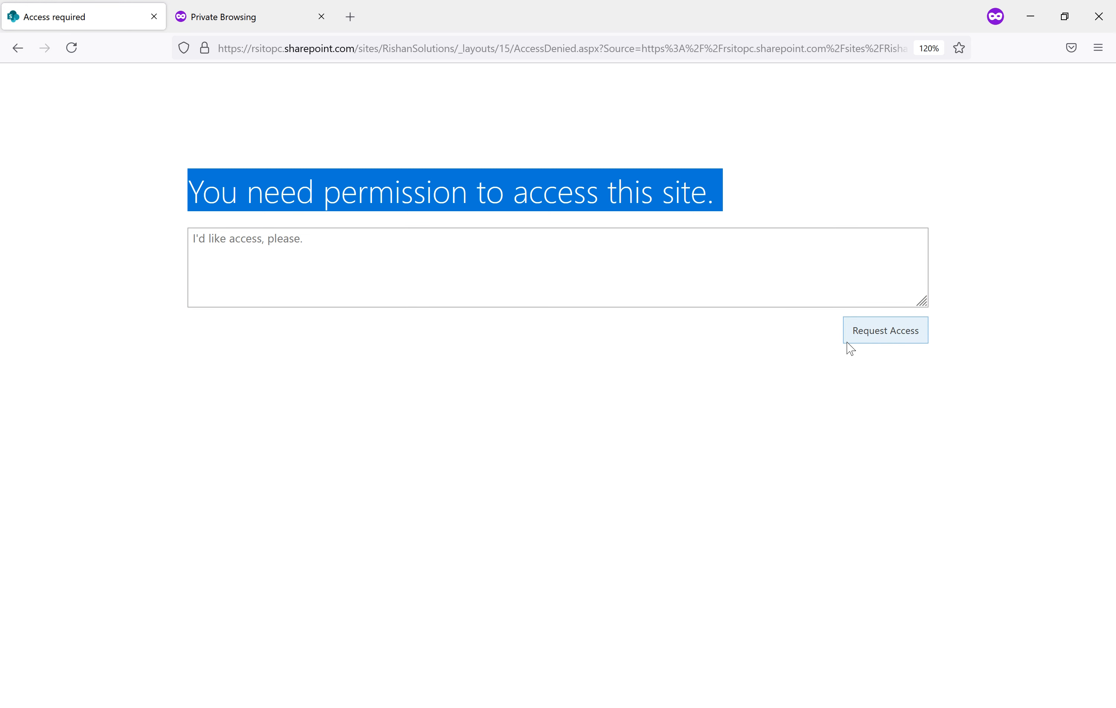
{"action": "left_click", "coordinate": [1032, 19]}
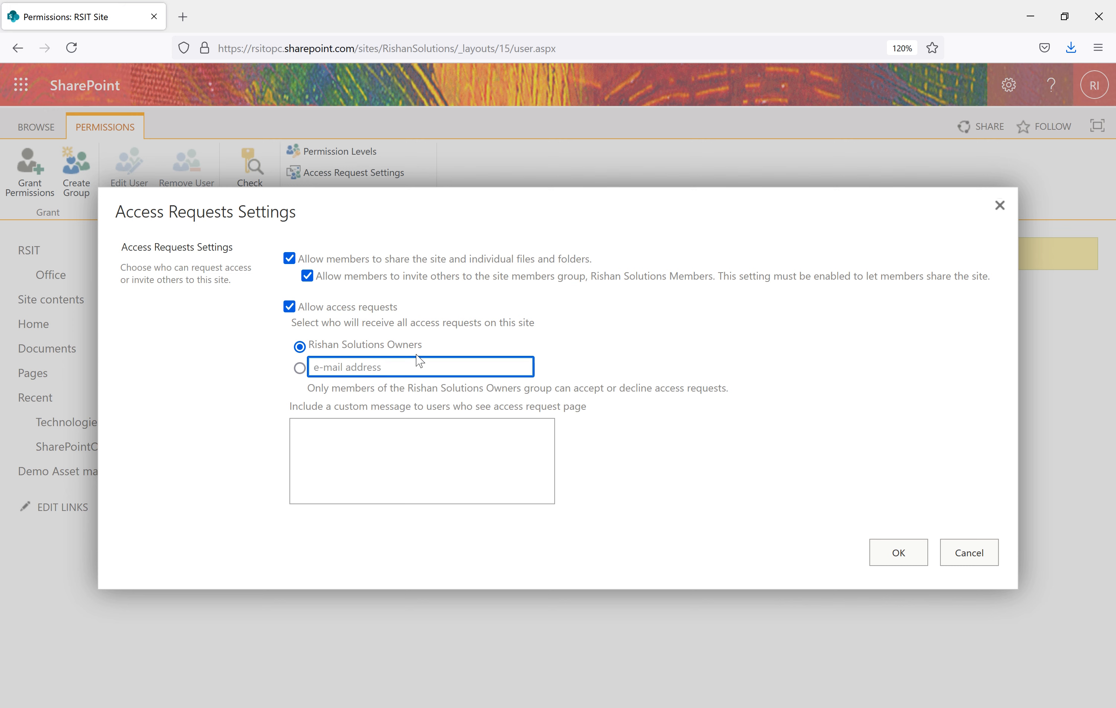
Route access requests to a specific e-mail address instead of the Owners group and save
{"action": "left_click", "coordinate": [302, 369]}
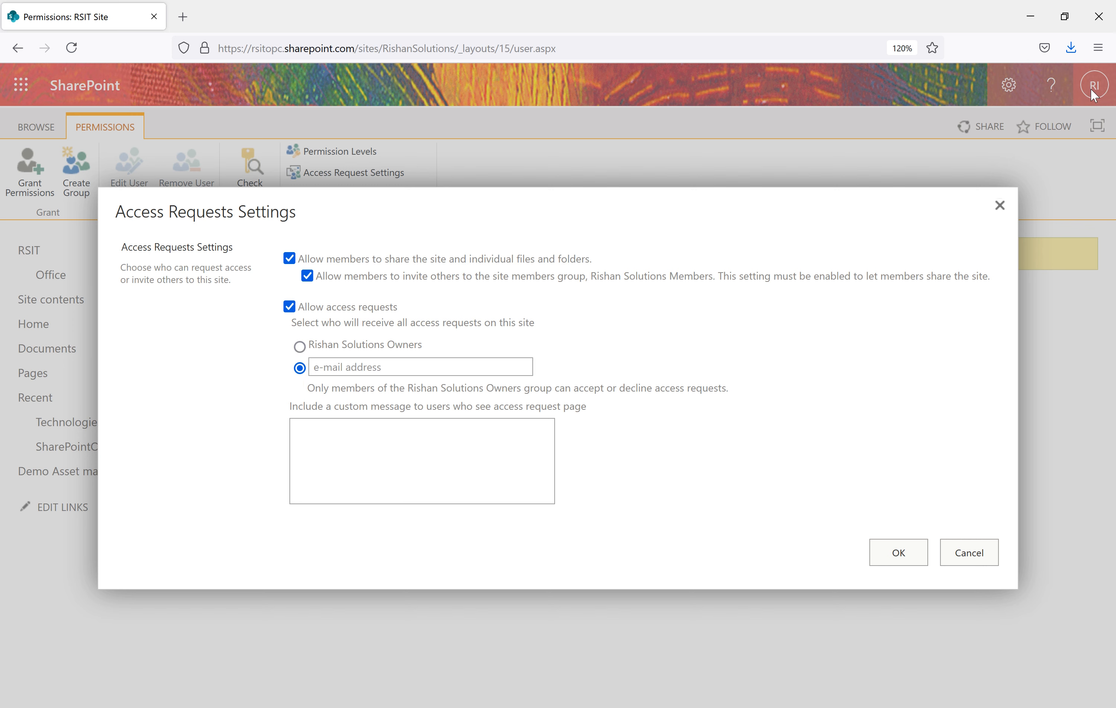
{"action": "left_click", "coordinate": [350, 369]}
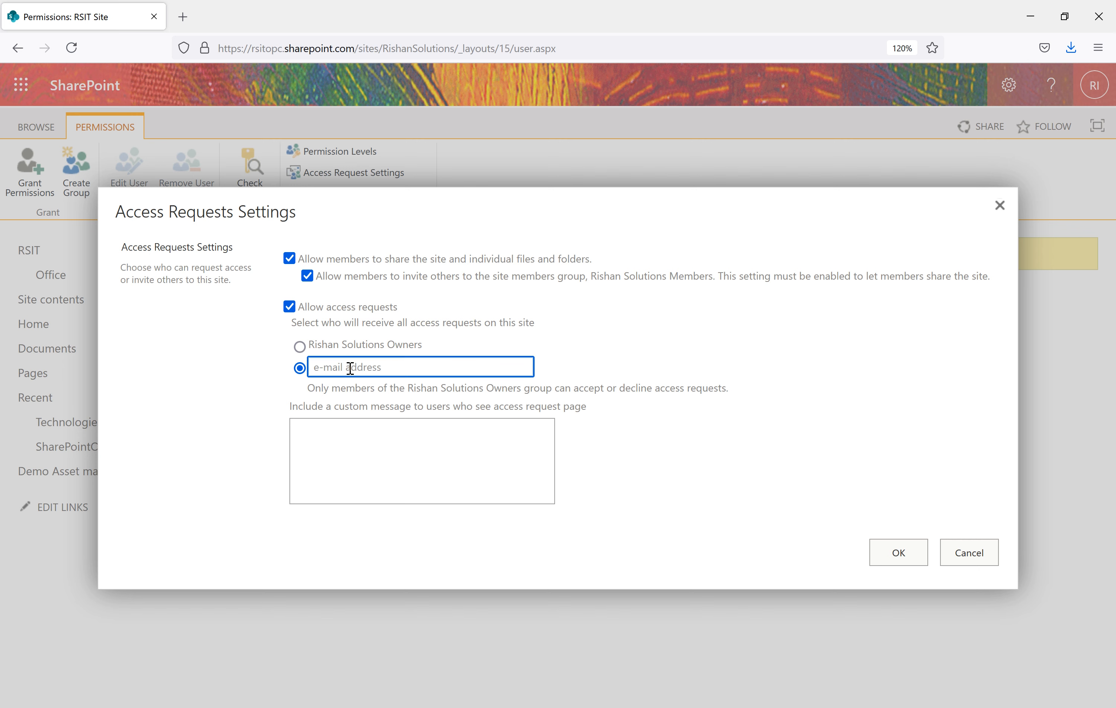
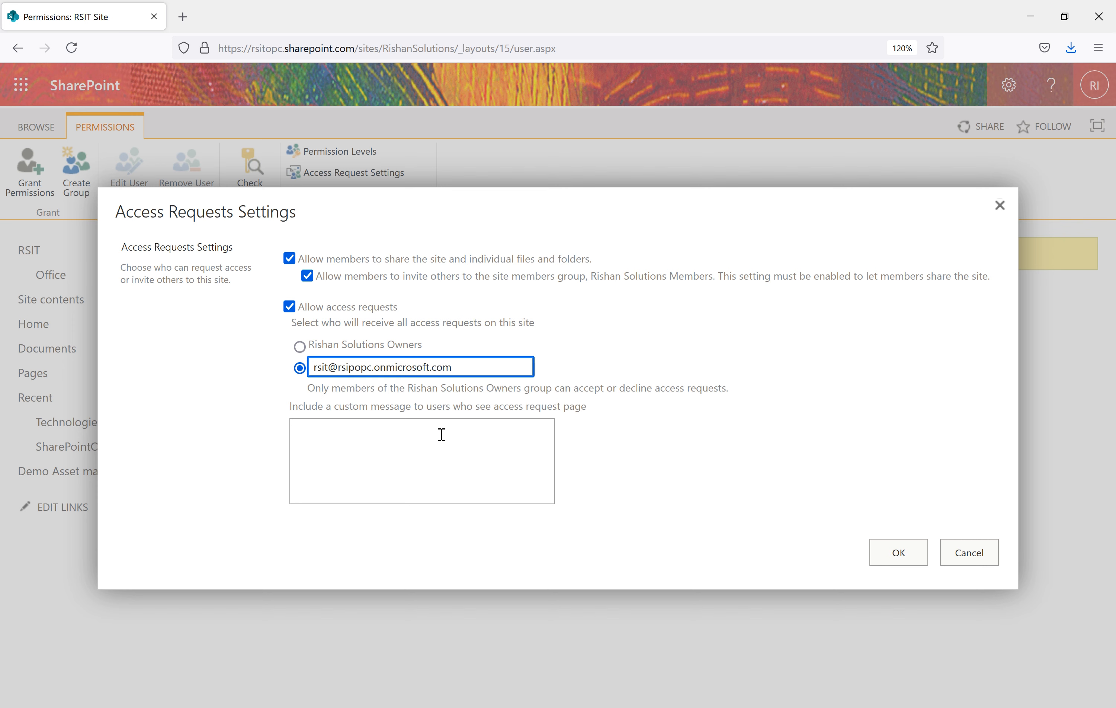
{"action": "left_click", "coordinate": [464, 468]}
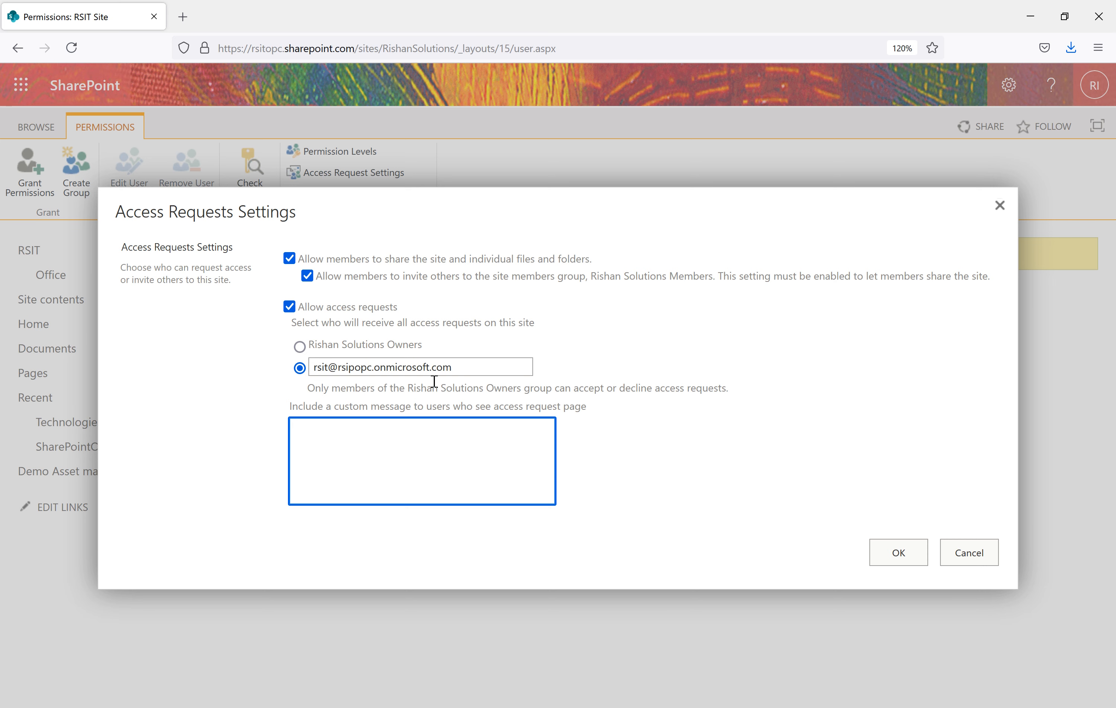
{"action": "left_click", "coordinate": [902, 560]}
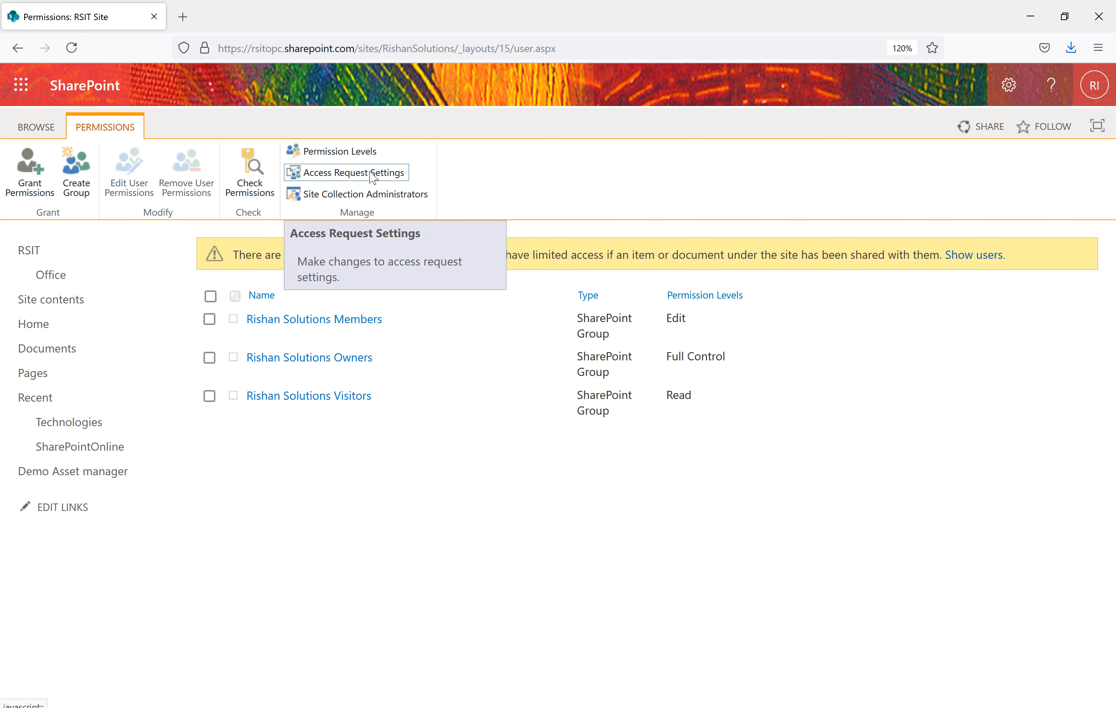
{"action": "left_click", "coordinate": [183, 17]}
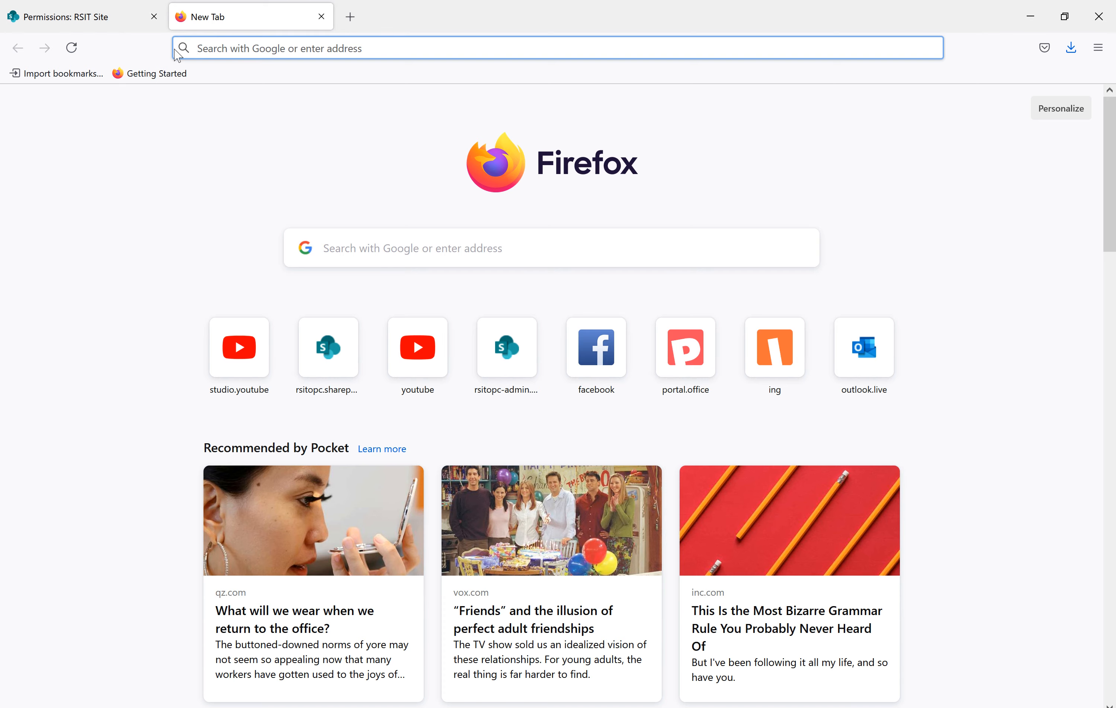
Go to portal.office.com, open Outlook, read the group-welcome message, then return to the private window
{"action": "left_click", "coordinate": [213, 49]}
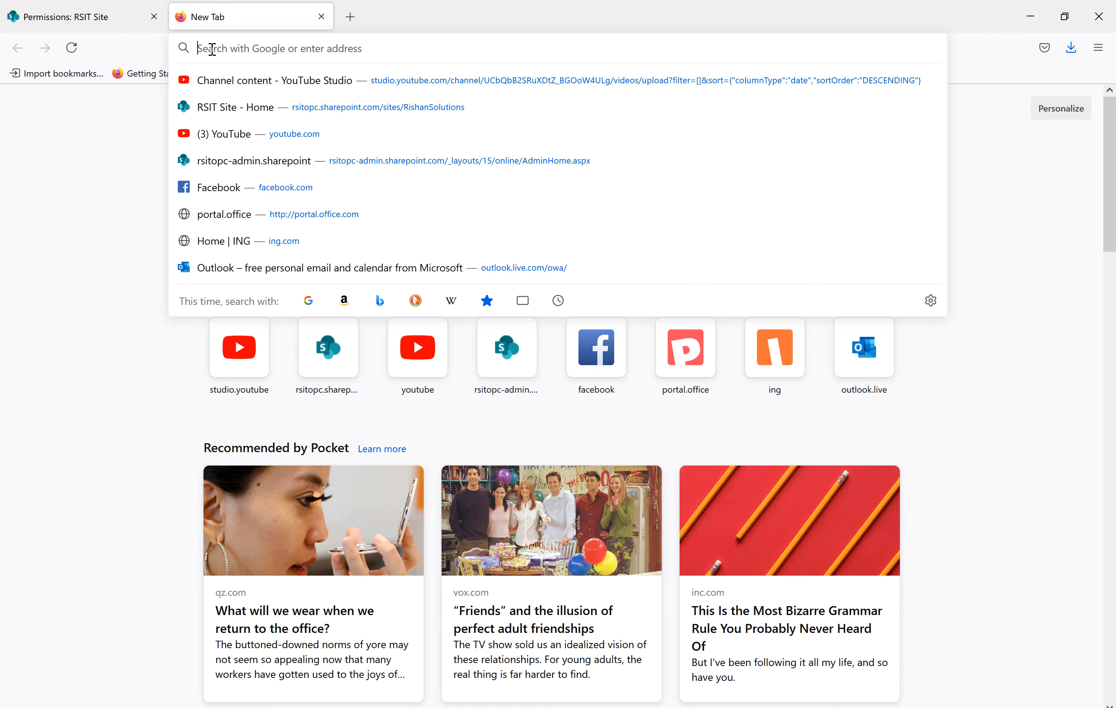
{"action": "type", "text": "portal.office.com/"}
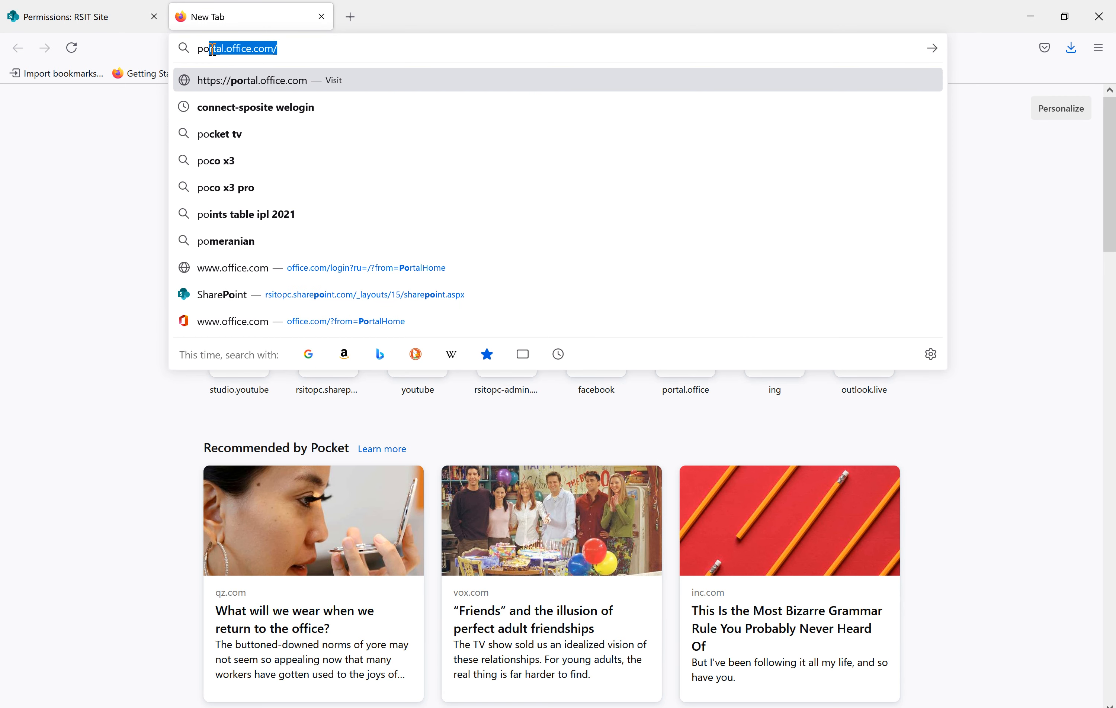
{"action": "key", "text": "Return"}
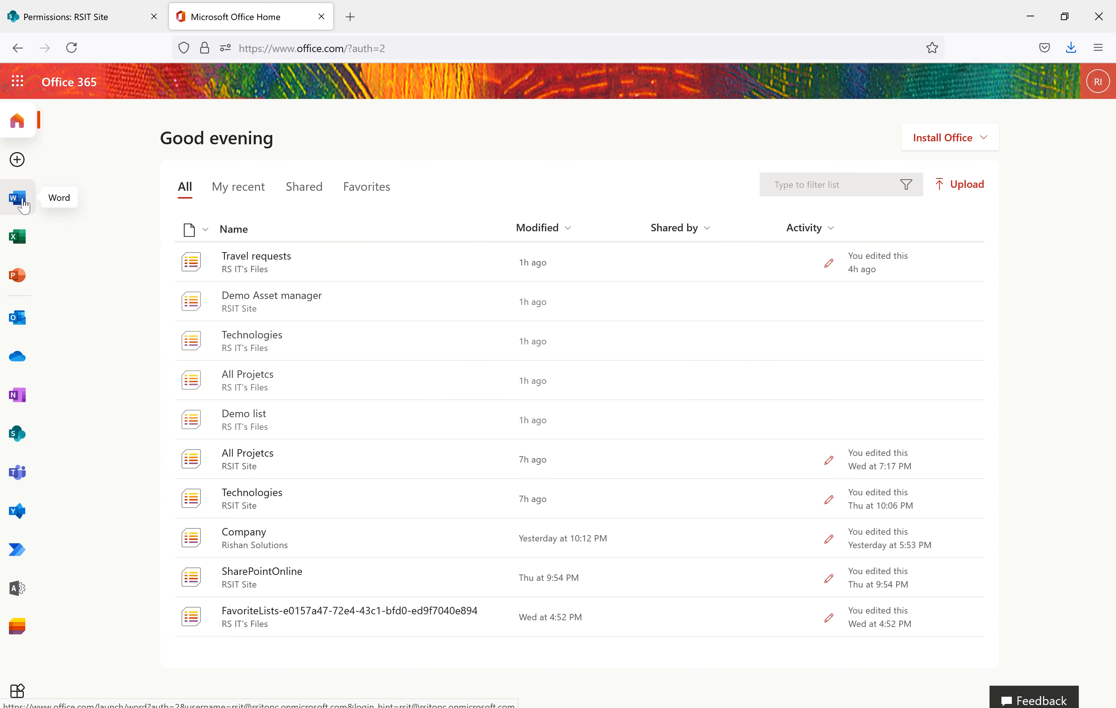
{"action": "left_click", "coordinate": [18, 318]}
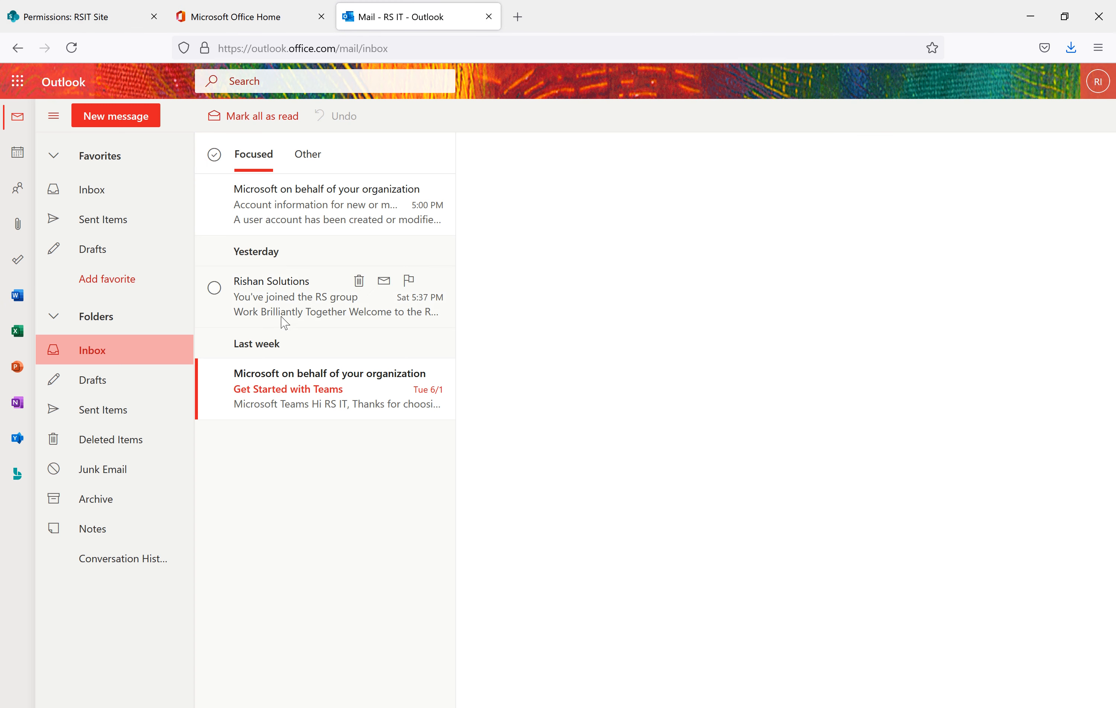
{"action": "left_click", "coordinate": [284, 322]}
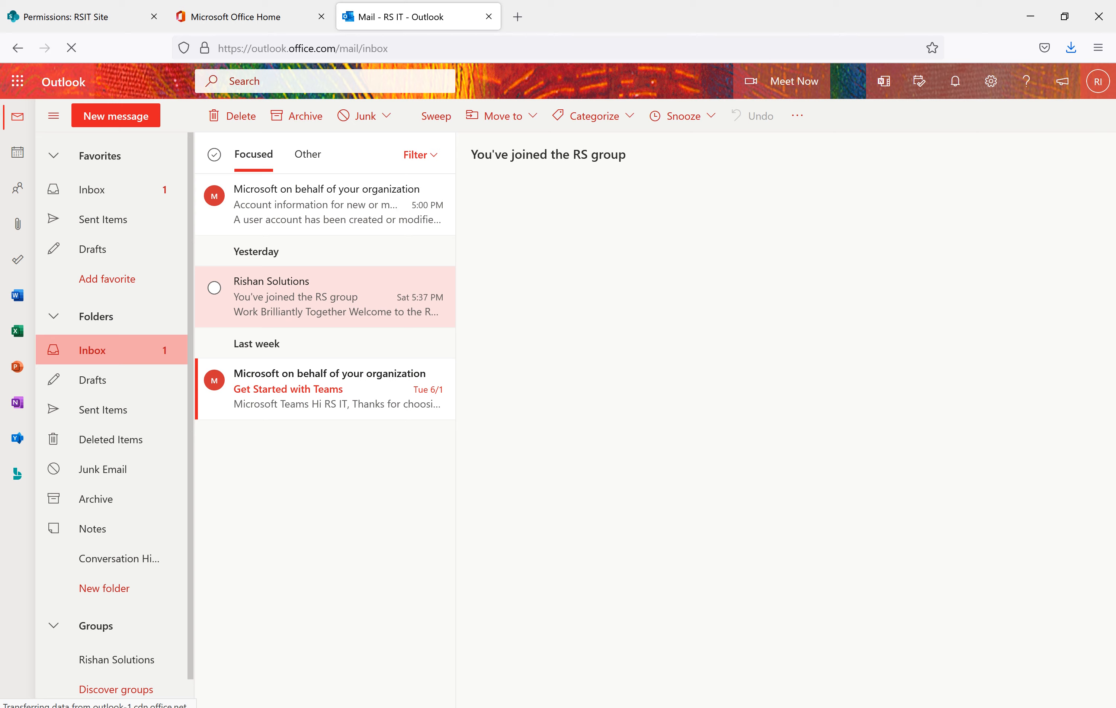
{"action": "left_click", "coordinate": [584, 695]}
Reload the Access required page and replace the default text with 'Hi, I need access to this site for add documents.'
{"action": "left_click", "coordinate": [417, 49]}
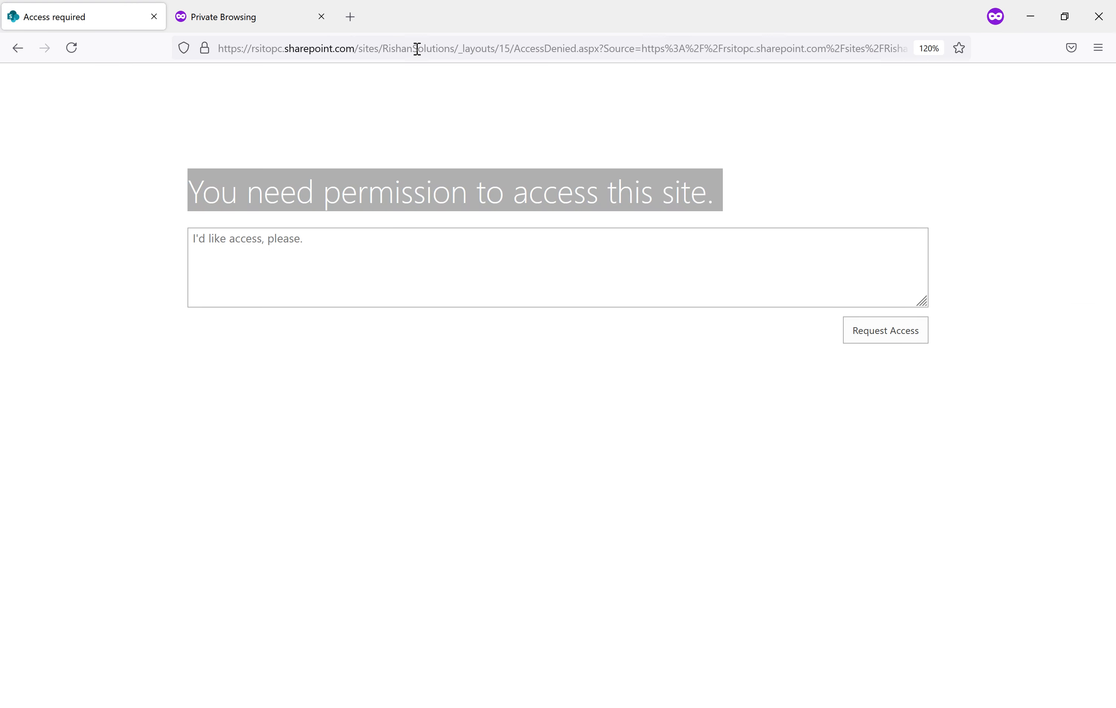
{"action": "key", "text": "Return"}
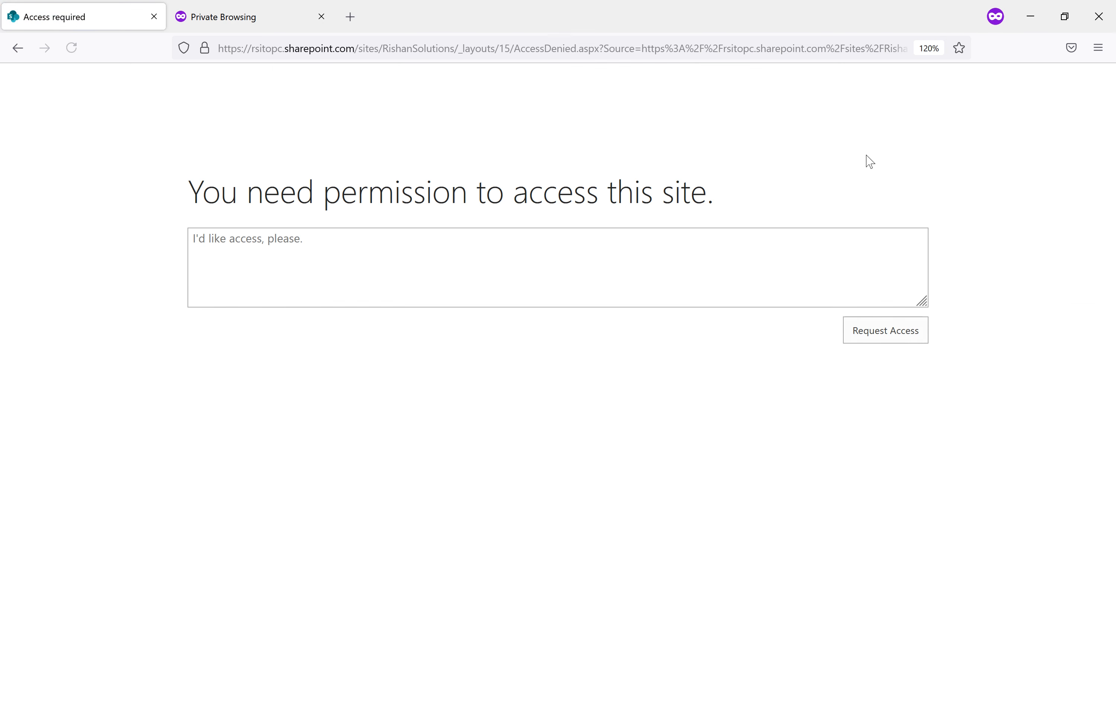
{"action": "left_click", "coordinate": [621, 260]}
{"action": "left_click_drag", "start_coordinate": [373, 264], "coordinate": [137, 237]}
{"action": "key", "text": "BackSpace"}
{"action": "type", "text": "HI< ineed access to this site fo radd documents."}
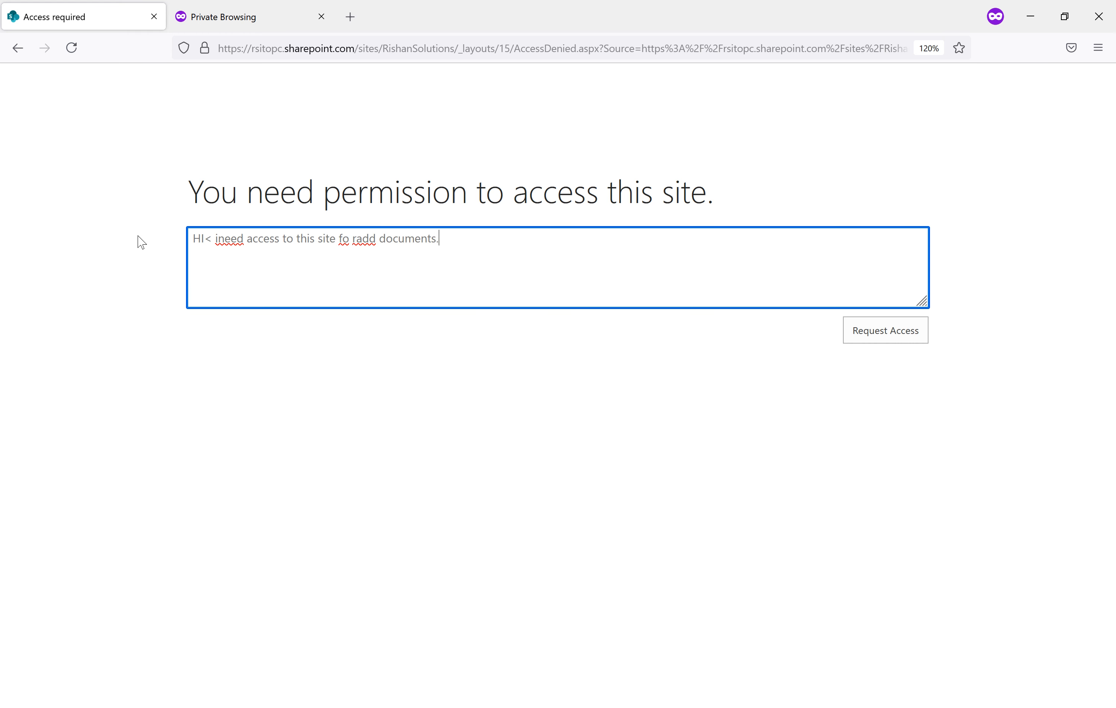
{"action": "key", "text": "BackSpace"}
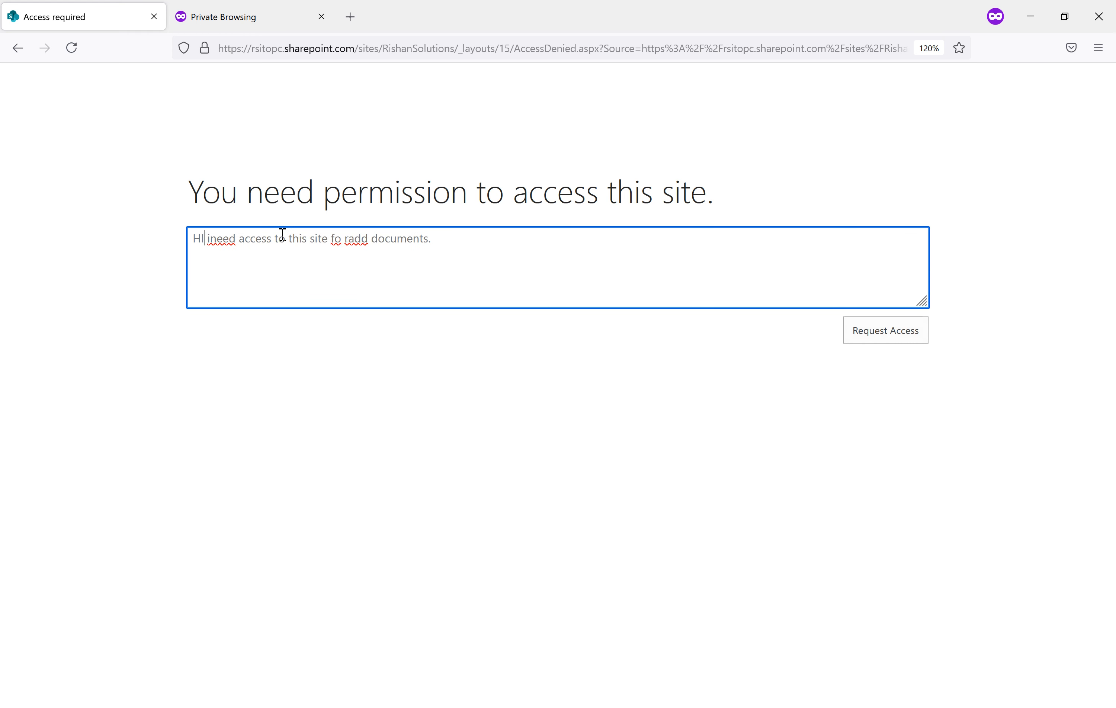
{"action": "key", "text": "BackSpace"}
{"action": "type", "text": "i,"}
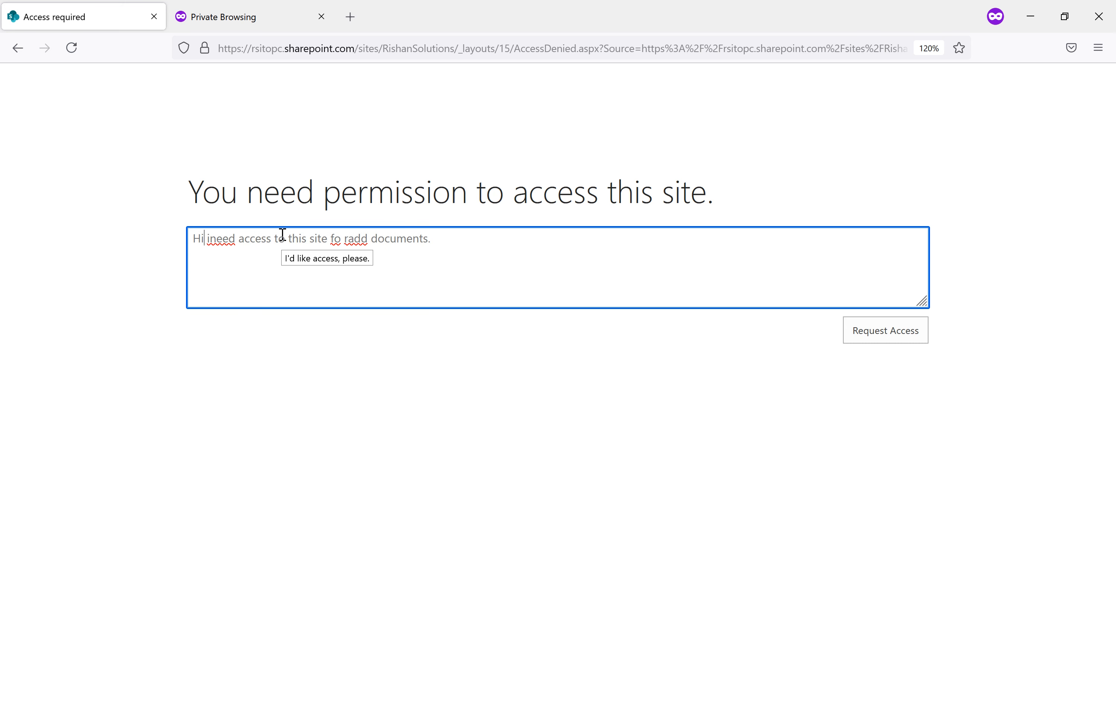
{"action": "key", "text": "BackSpace"}
{"action": "type", "text": "I"}
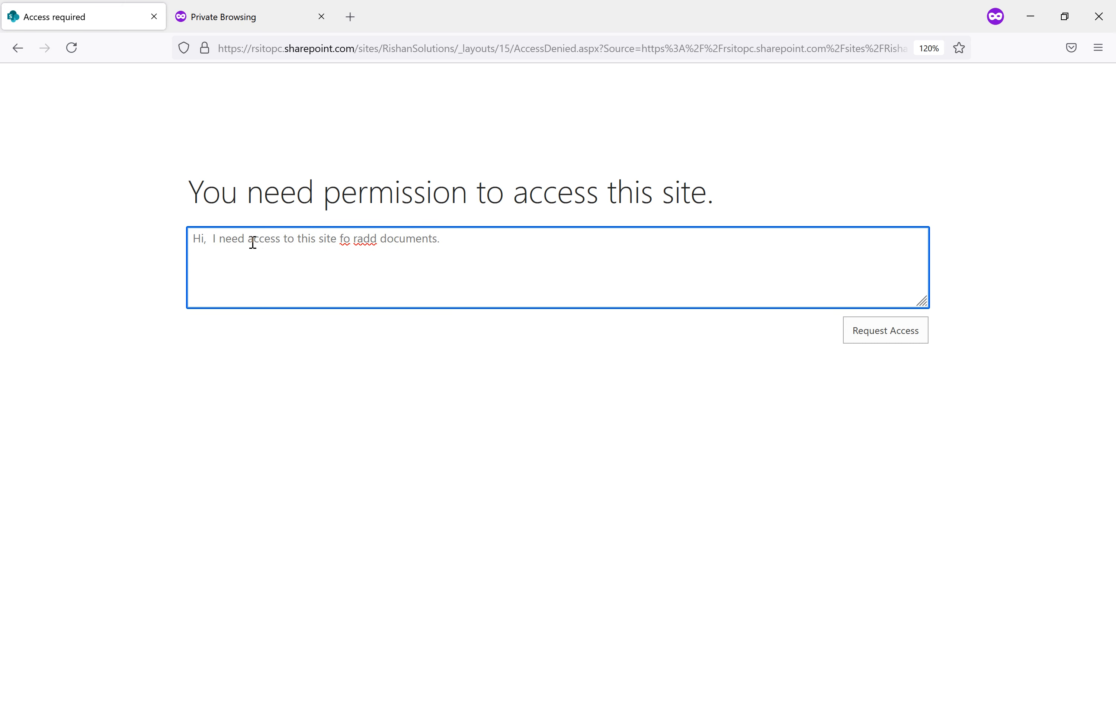
{"action": "left_click", "coordinate": [356, 244]}
{"action": "key", "text": "BackSpace"}
{"action": "key", "text": "Right"}
Submit the access request, confirm it shows Awaiting approval, and bring the Outlook window forward
{"action": "left_click", "coordinate": [881, 335]}
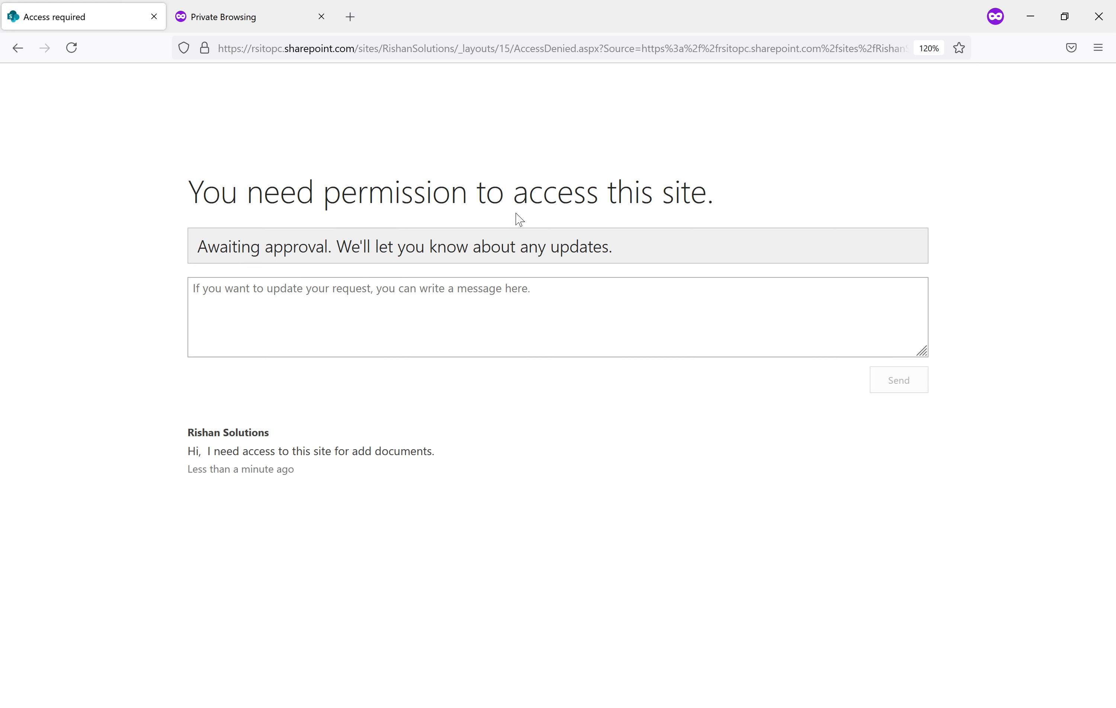
{"action": "left_click_drag", "start_coordinate": [628, 260], "coordinate": [202, 270]}
{"action": "left_click", "coordinate": [507, 480]}
{"action": "left_click_drag", "start_coordinate": [291, 467], "coordinate": [148, 422]}
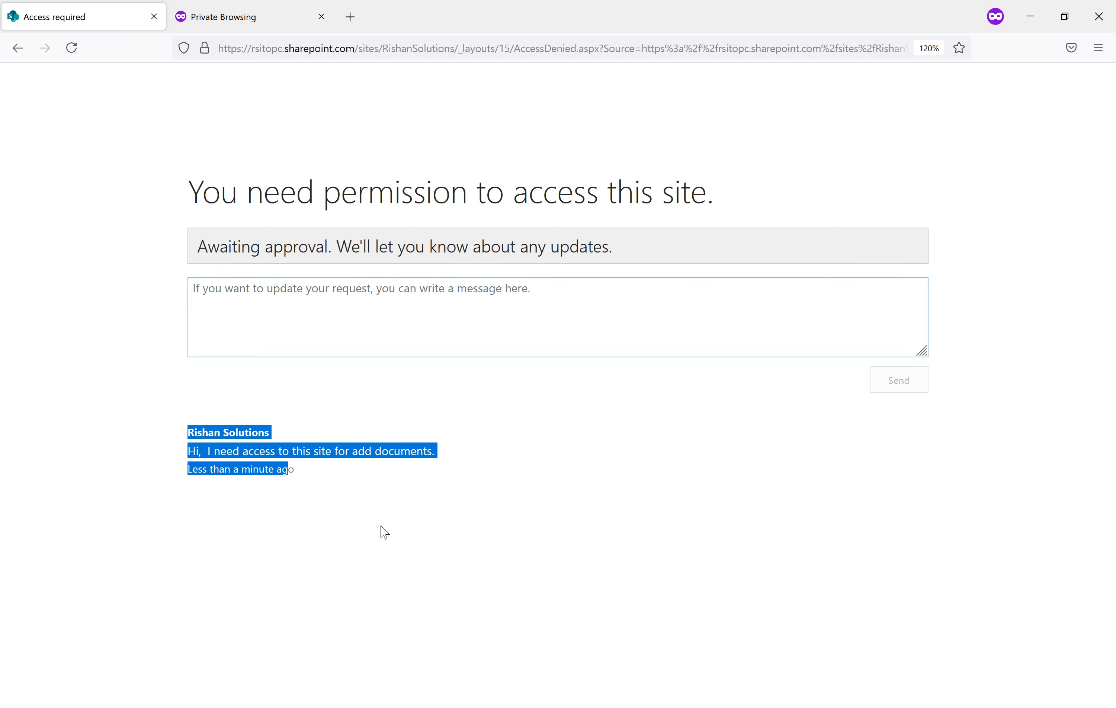
{"action": "left_click", "coordinate": [565, 707]}
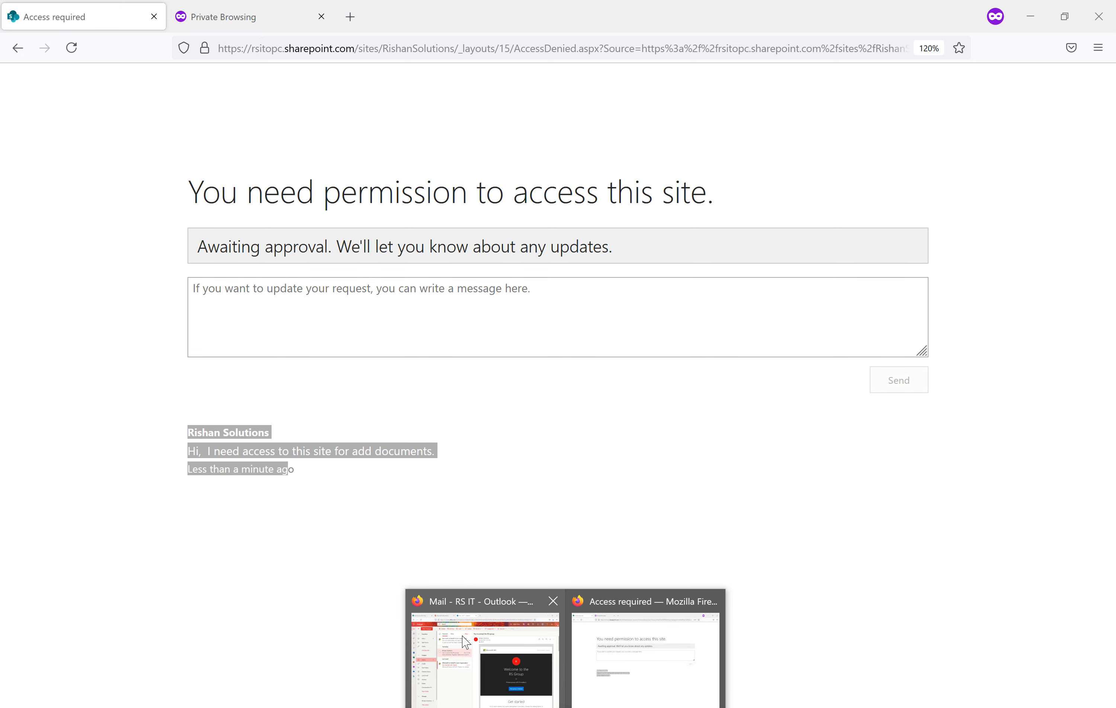
{"action": "left_click", "coordinate": [464, 642]}
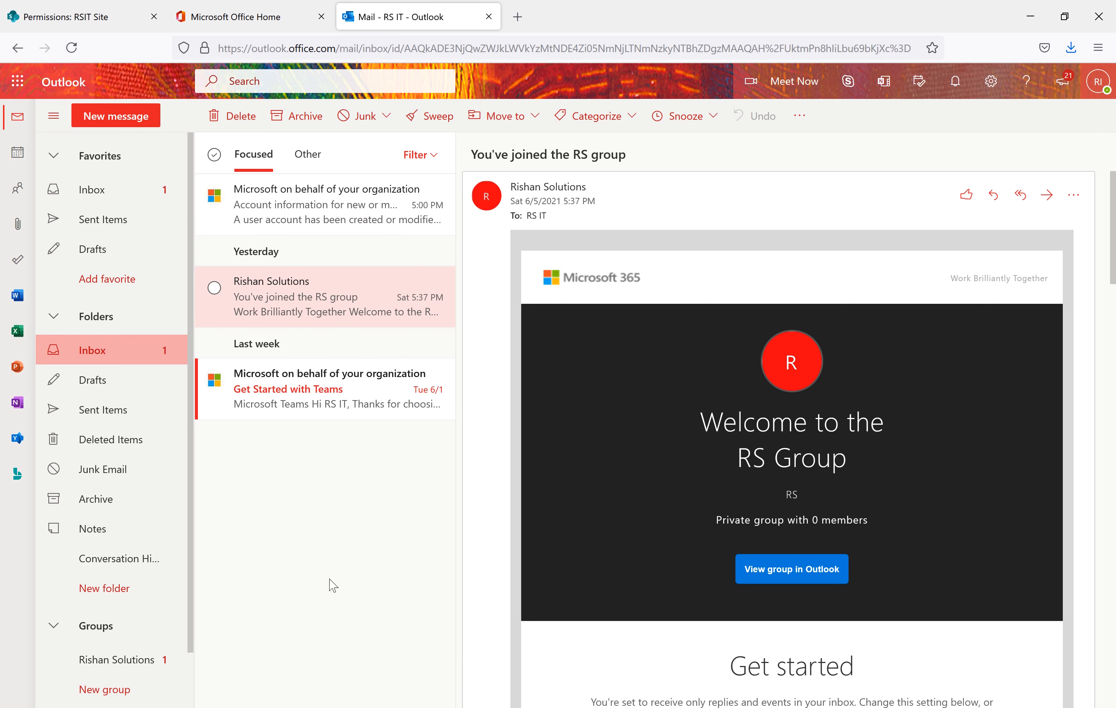
Look through the RS group welcome and Teams messages in the Inbox, then return to site permissions
{"action": "left_click", "coordinate": [87, 197]}
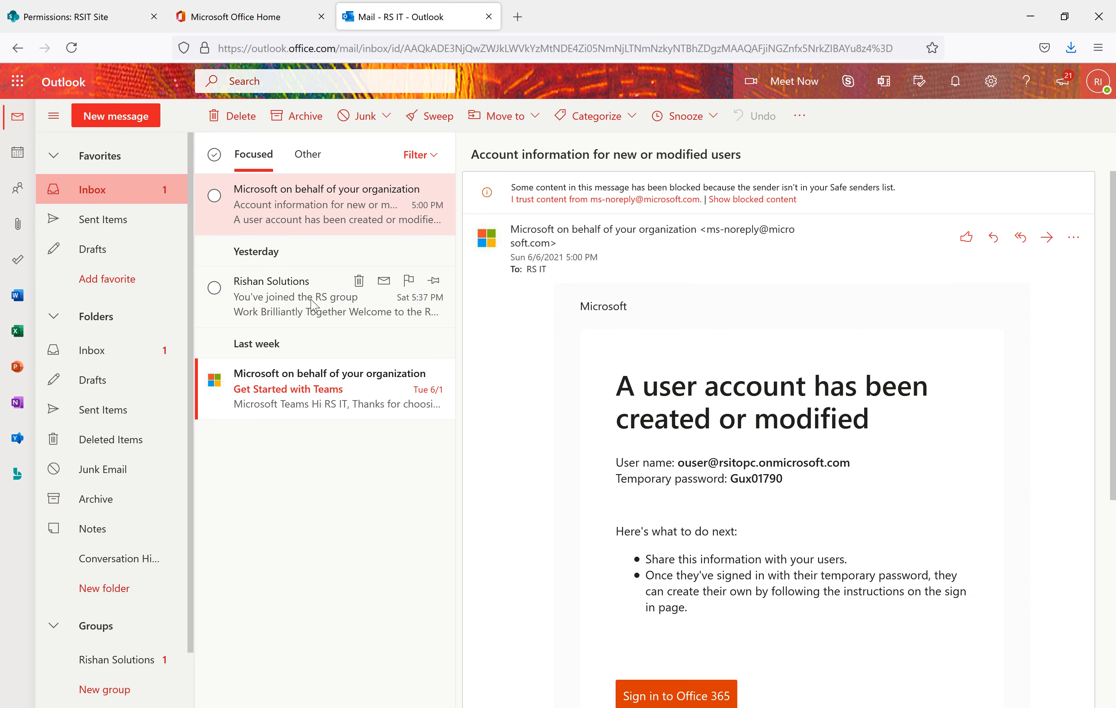
{"action": "left_click", "coordinate": [314, 305]}
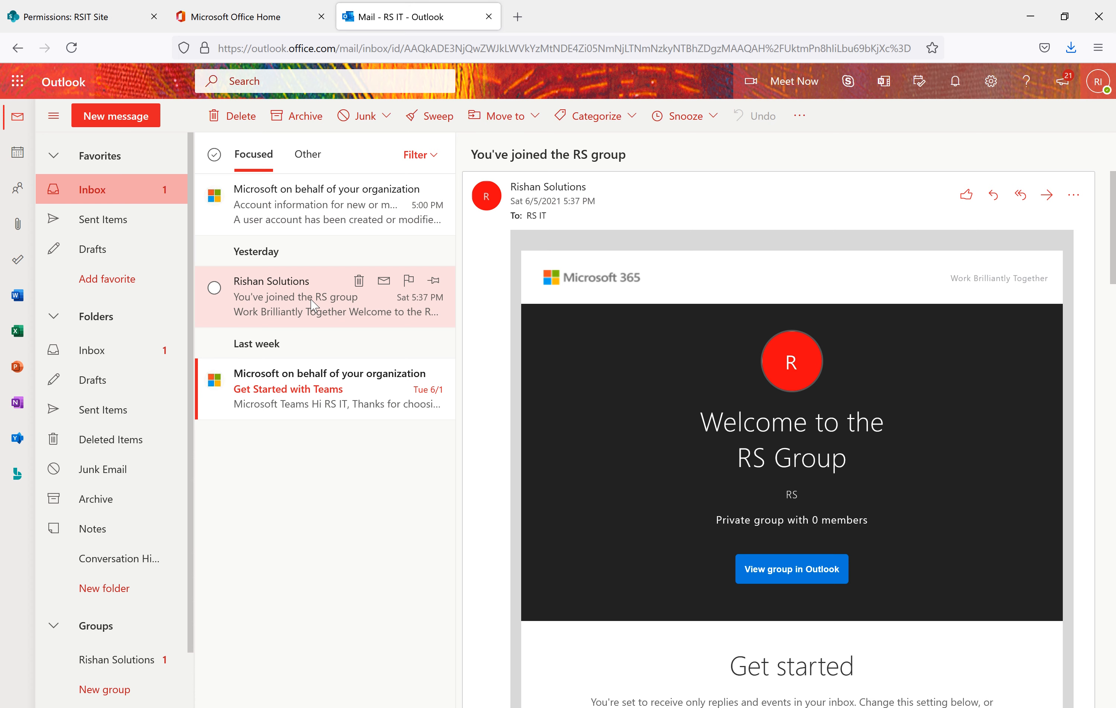
{"action": "left_click", "coordinate": [275, 393]}
{"action": "left_click", "coordinate": [276, 304]}
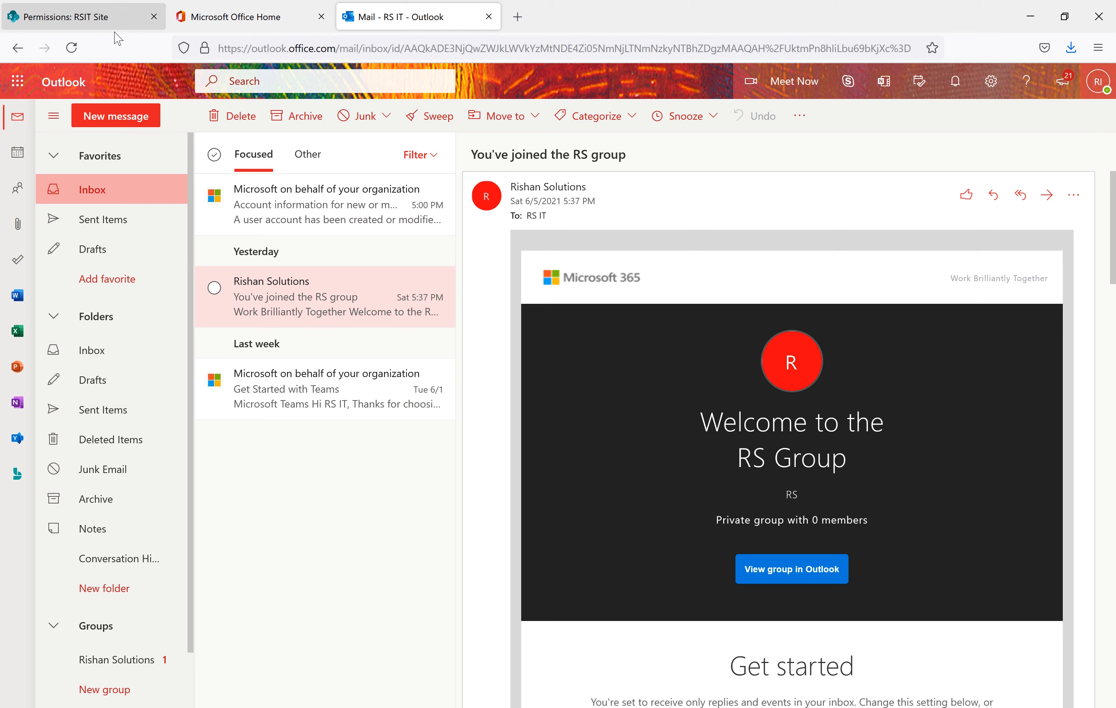
{"action": "left_click", "coordinate": [77, 18]}
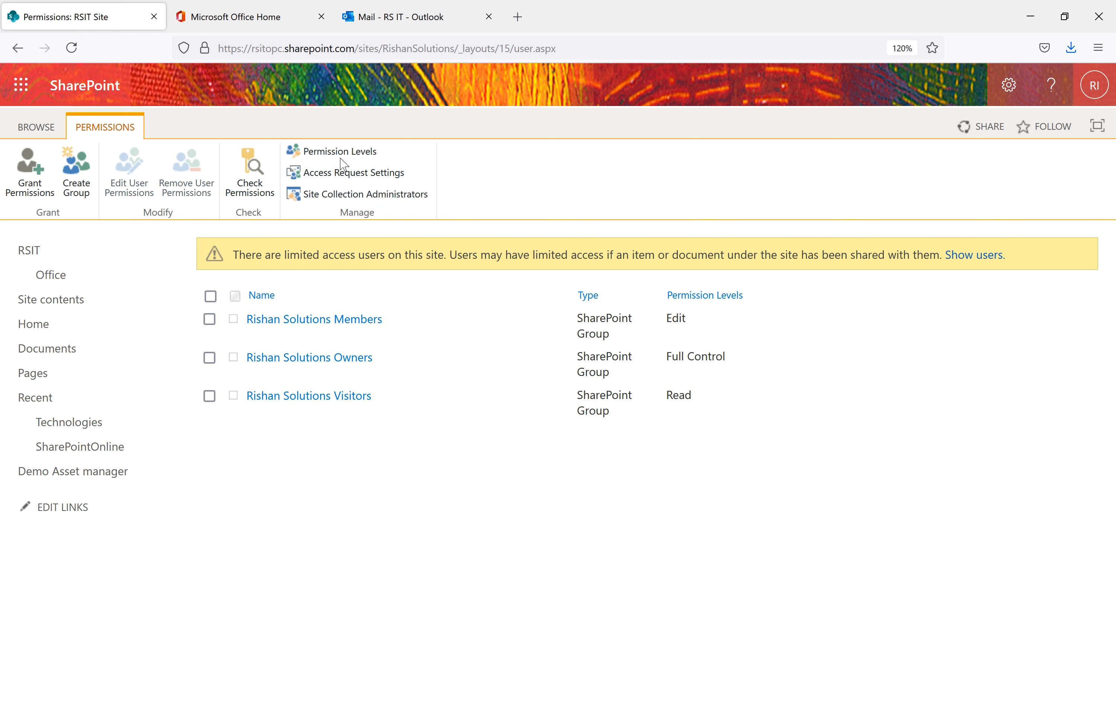
Open Permission Levels and review the Full Control, Design, Edit, Contribute and Read descriptions
{"action": "left_click", "coordinate": [358, 150]}
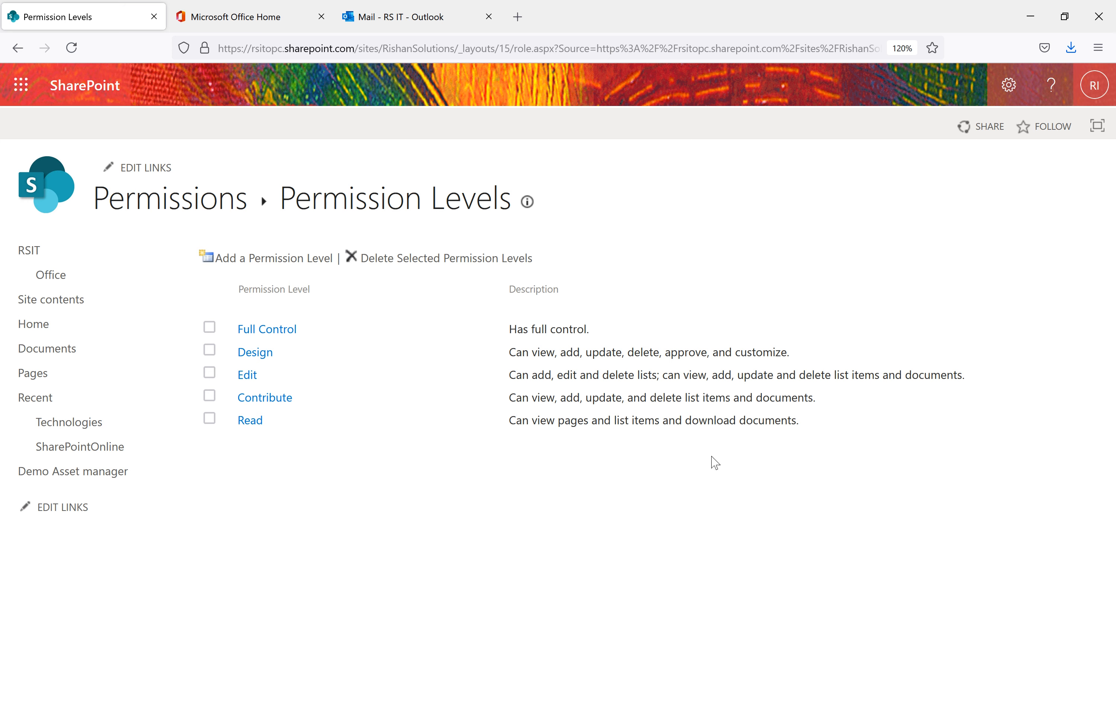
{"action": "left_click_drag", "start_coordinate": [813, 424], "coordinate": [686, 418]}
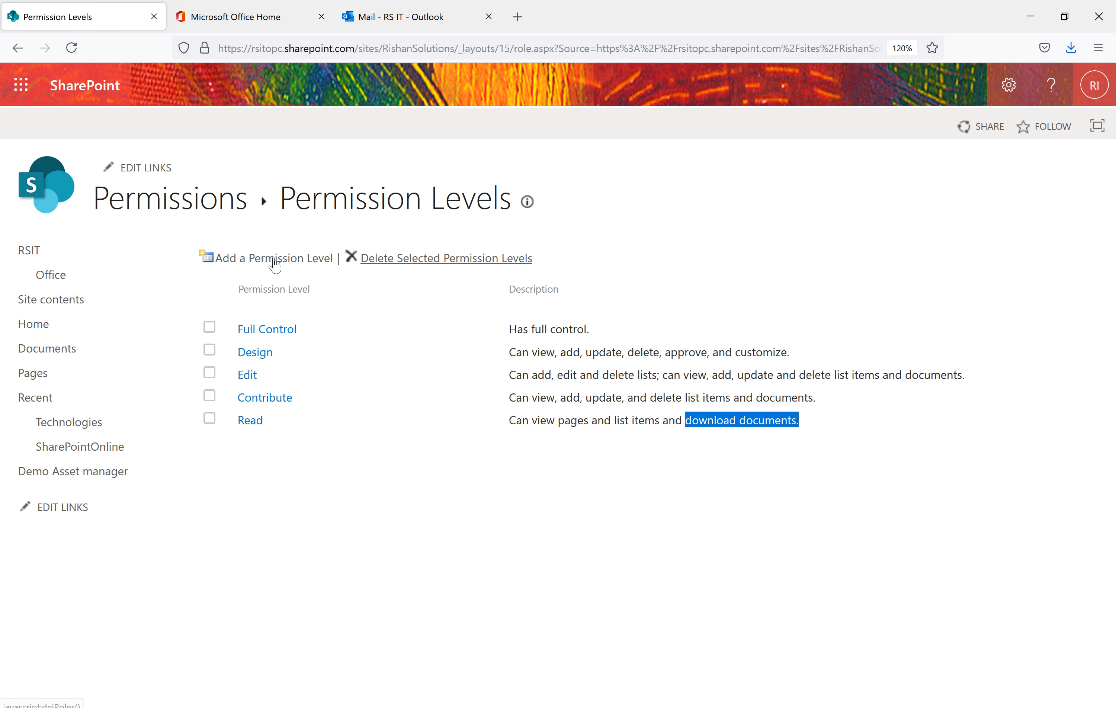
Reload the Outlook inbox and check the Other mail for the request, then return to Permission Levels
{"action": "left_click", "coordinate": [208, 14]}
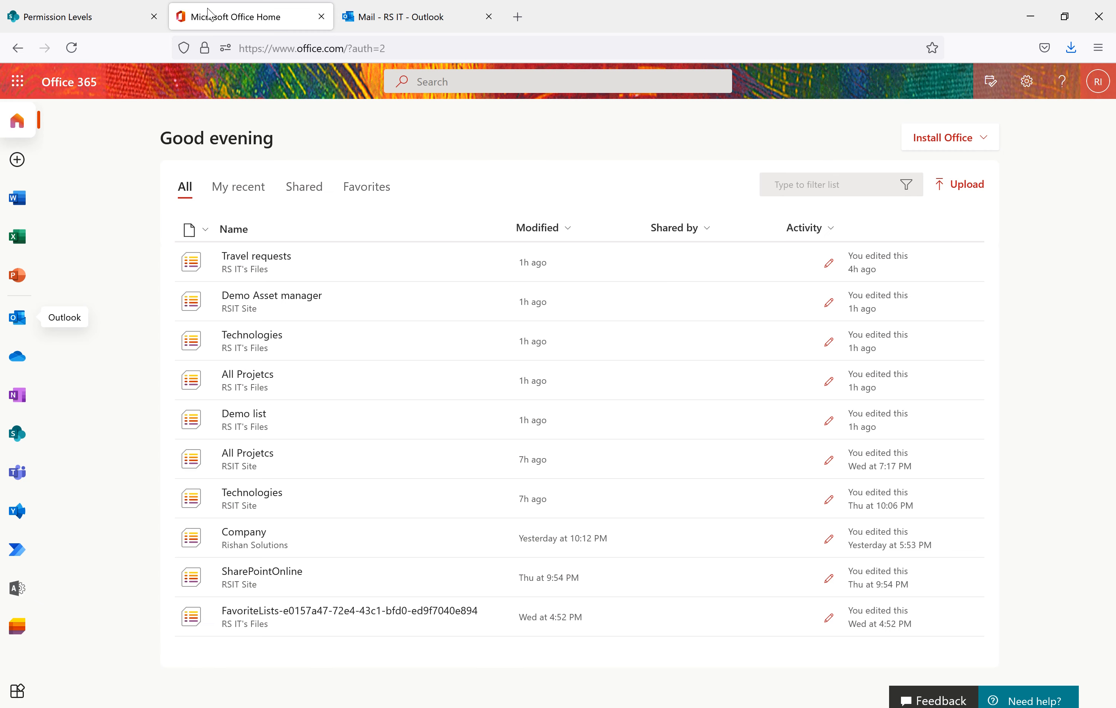
{"action": "left_click", "coordinate": [373, 18]}
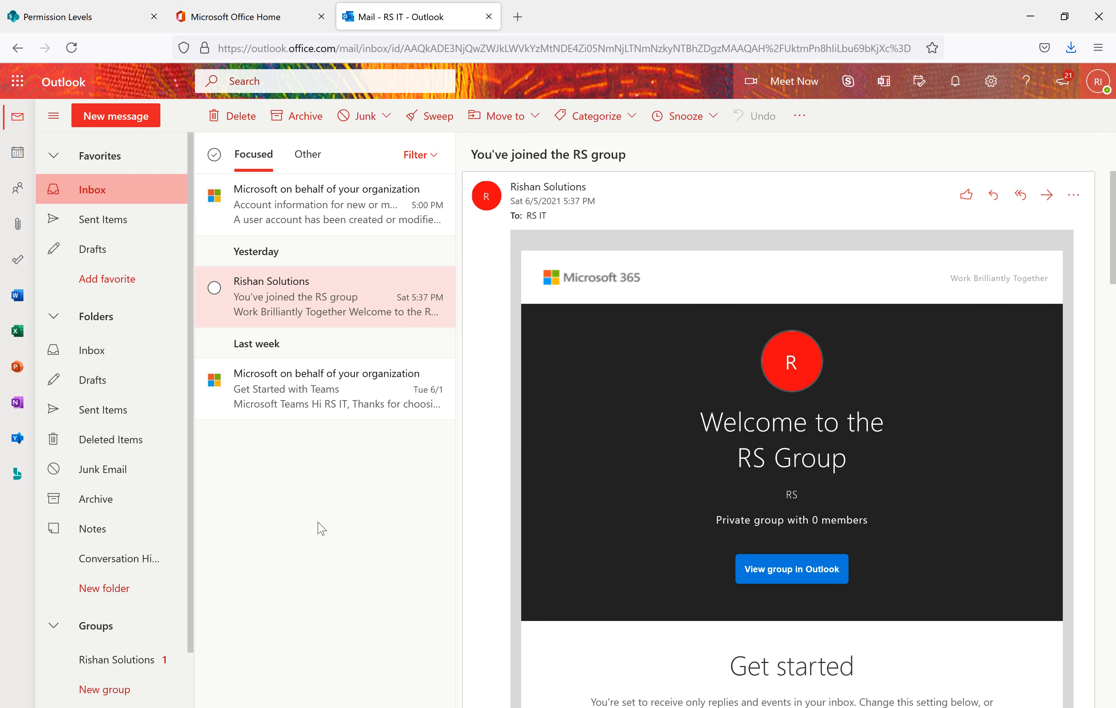
{"action": "left_click", "coordinate": [72, 49]}
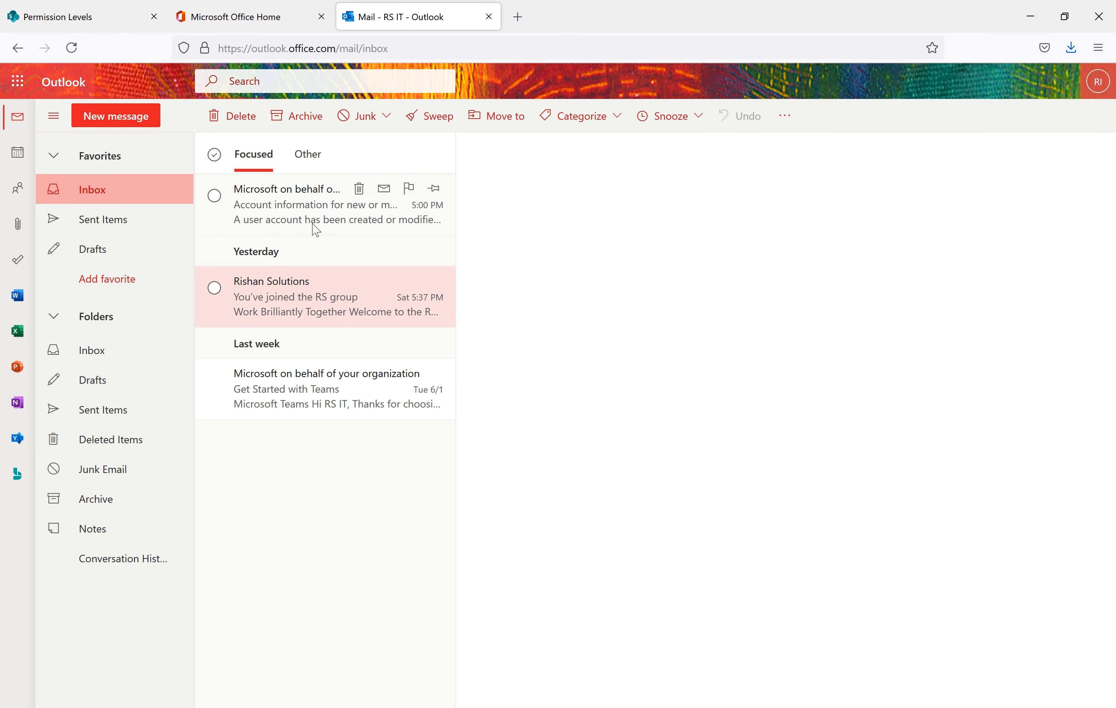
{"action": "left_click", "coordinate": [305, 159]}
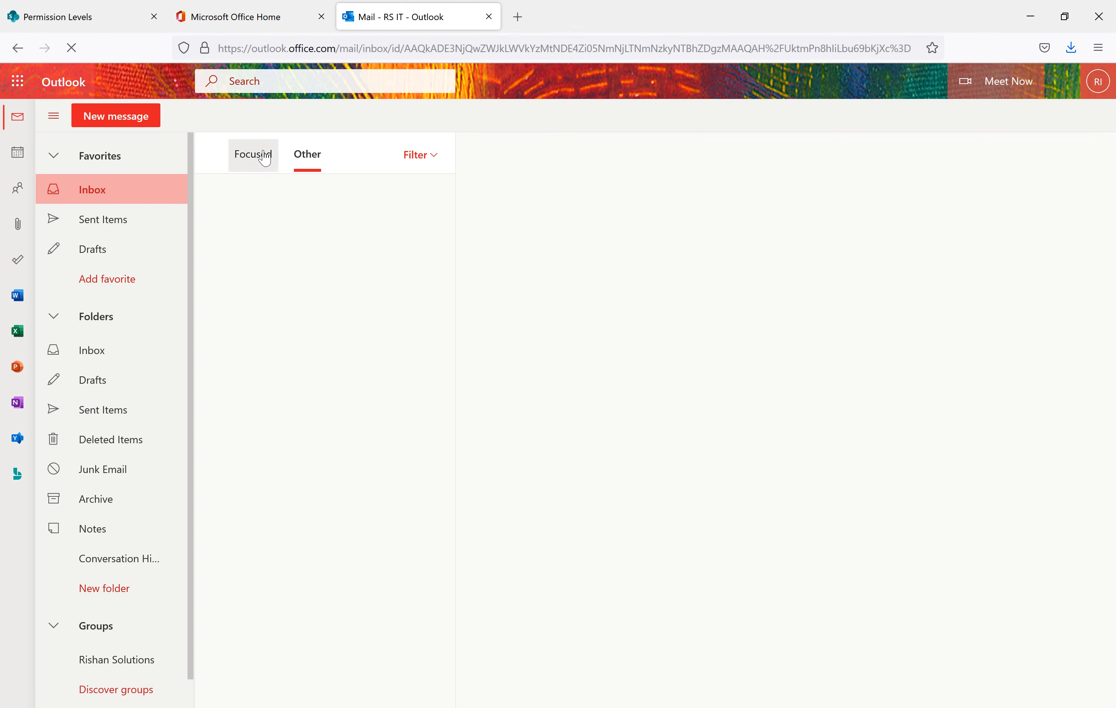
{"action": "left_click", "coordinate": [100, 14]}
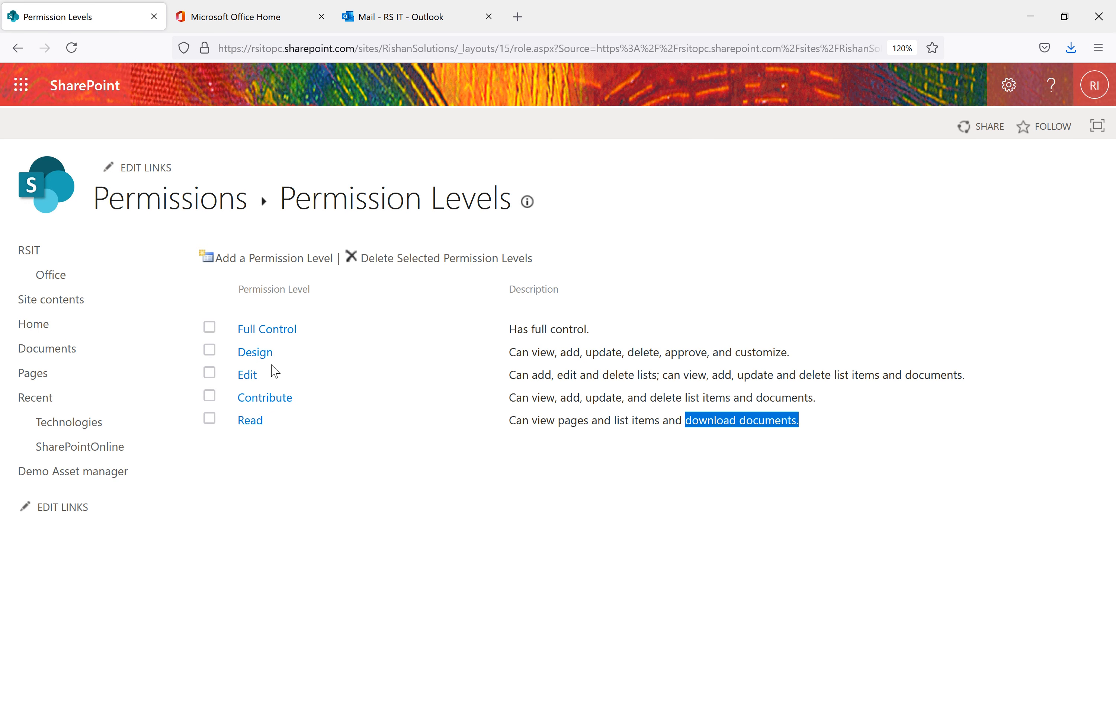
Open the site's access request settings and inspect the recipient address domain, closing without saving
{"action": "left_click", "coordinate": [1012, 98]}
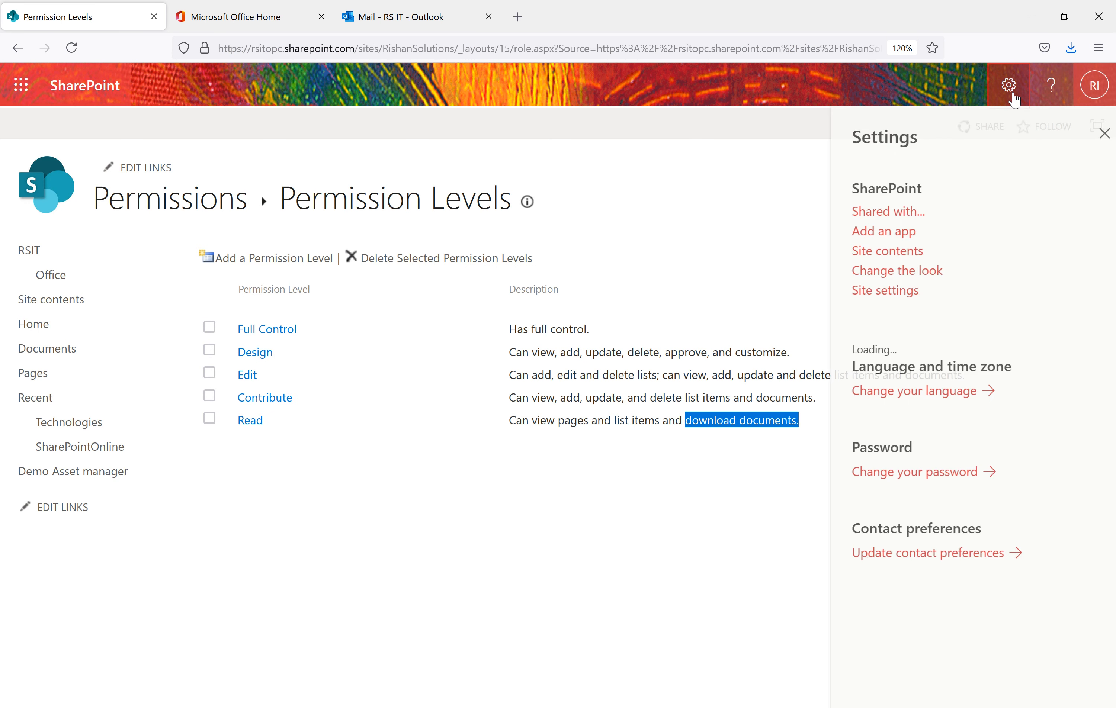
{"action": "left_click", "coordinate": [205, 217]}
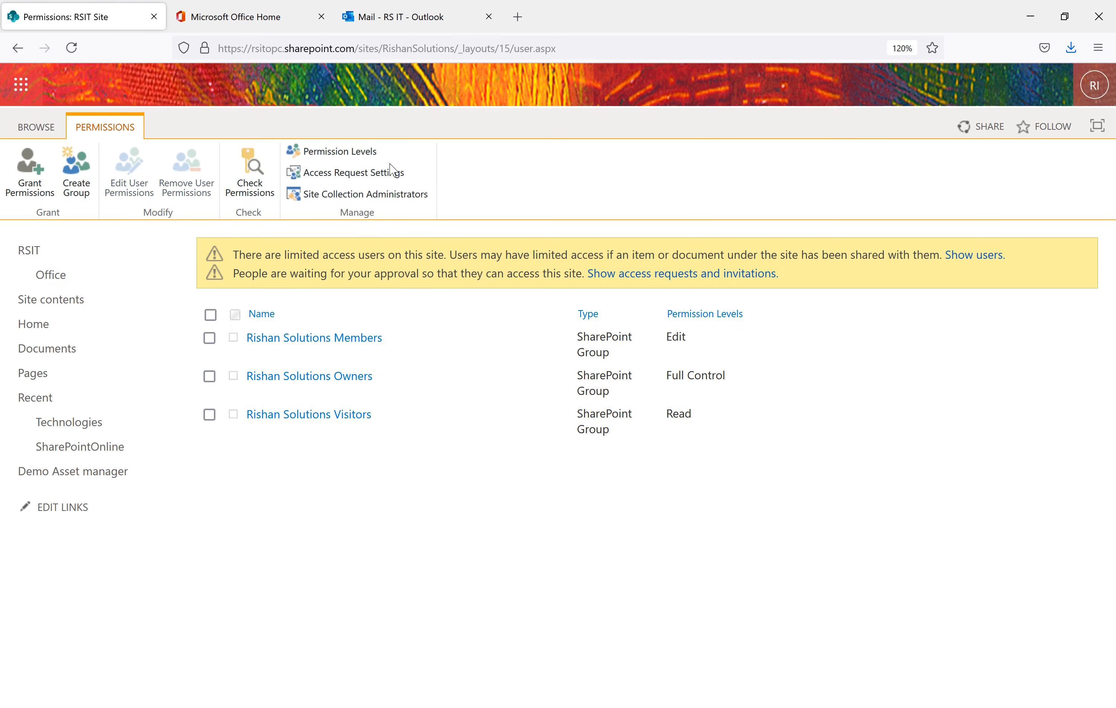
{"action": "left_click", "coordinate": [324, 182]}
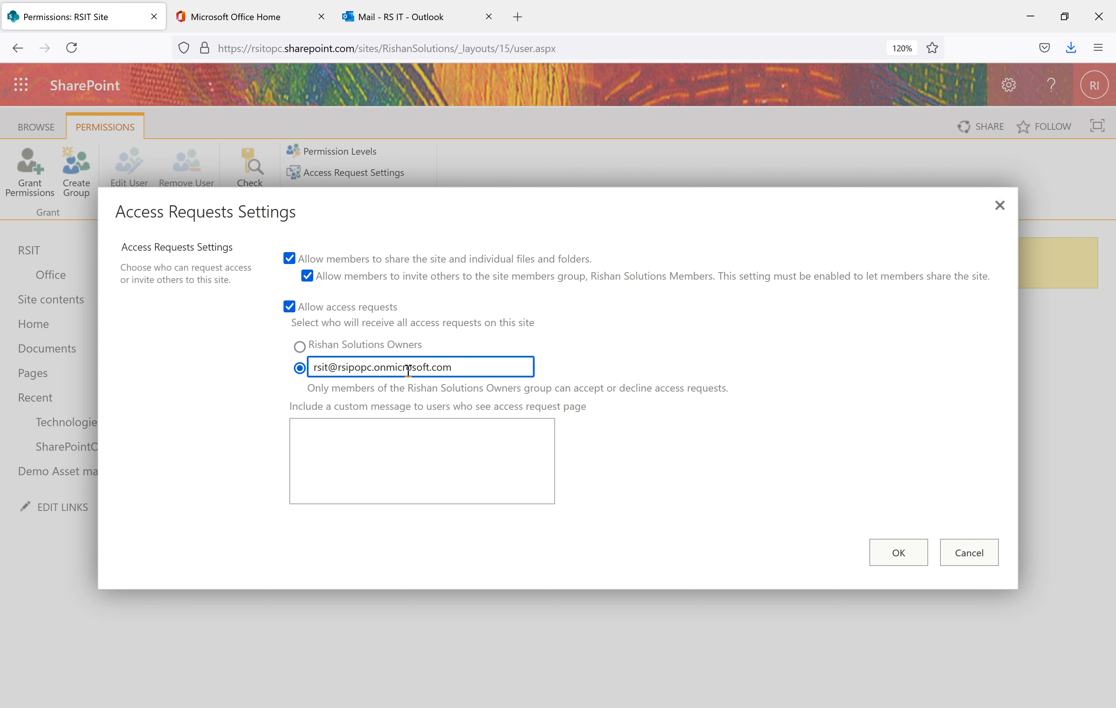
{"action": "left_click", "coordinate": [457, 370]}
{"action": "left_click_drag", "start_coordinate": [452, 369], "coordinate": [334, 370]}
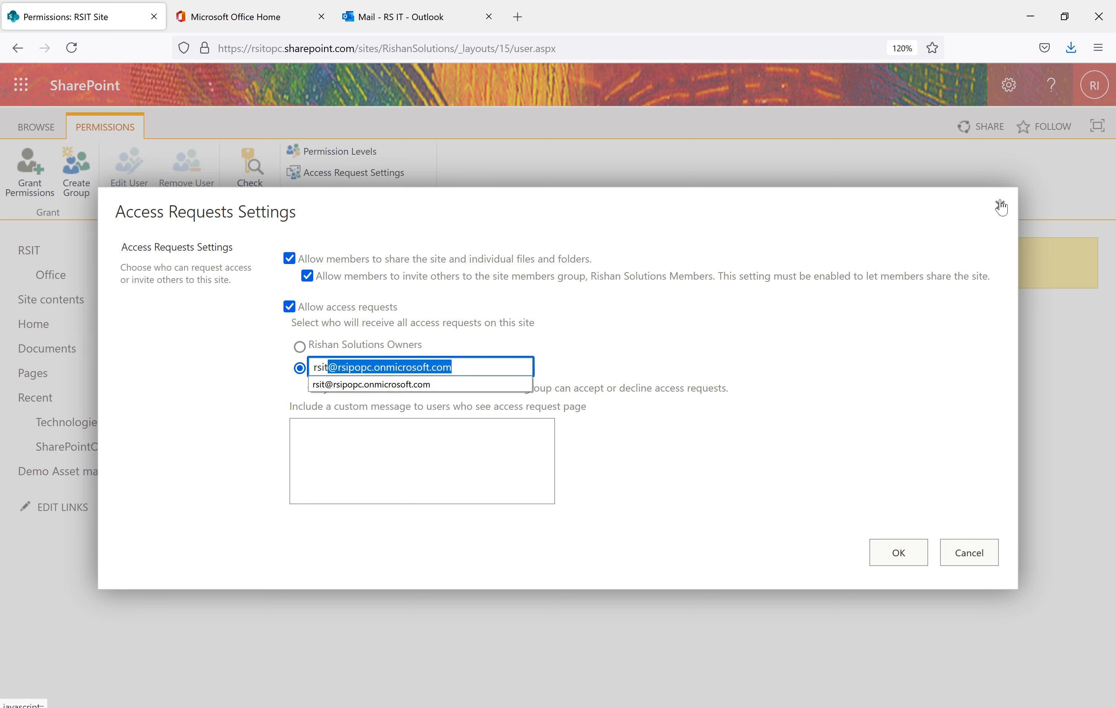
{"action": "left_click", "coordinate": [1035, 264]}
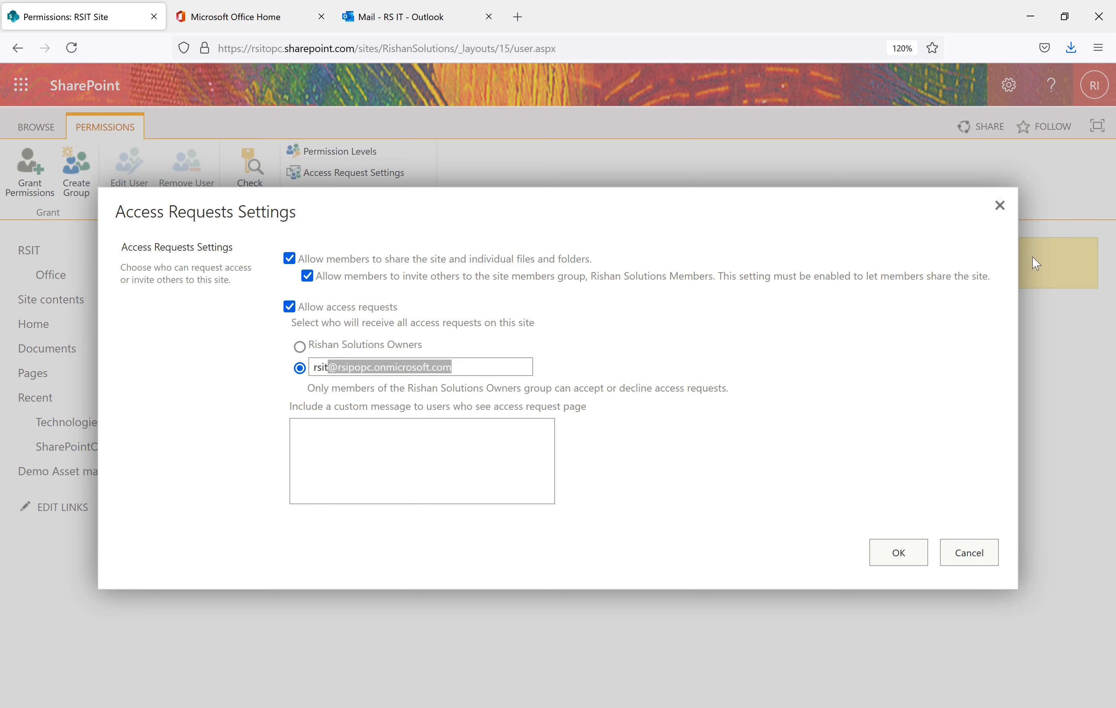
{"action": "left_click", "coordinate": [956, 559]}
Check the signed-in account's e-mail, then correct the recipient address domain to match and save
{"action": "left_click", "coordinate": [1092, 87]}
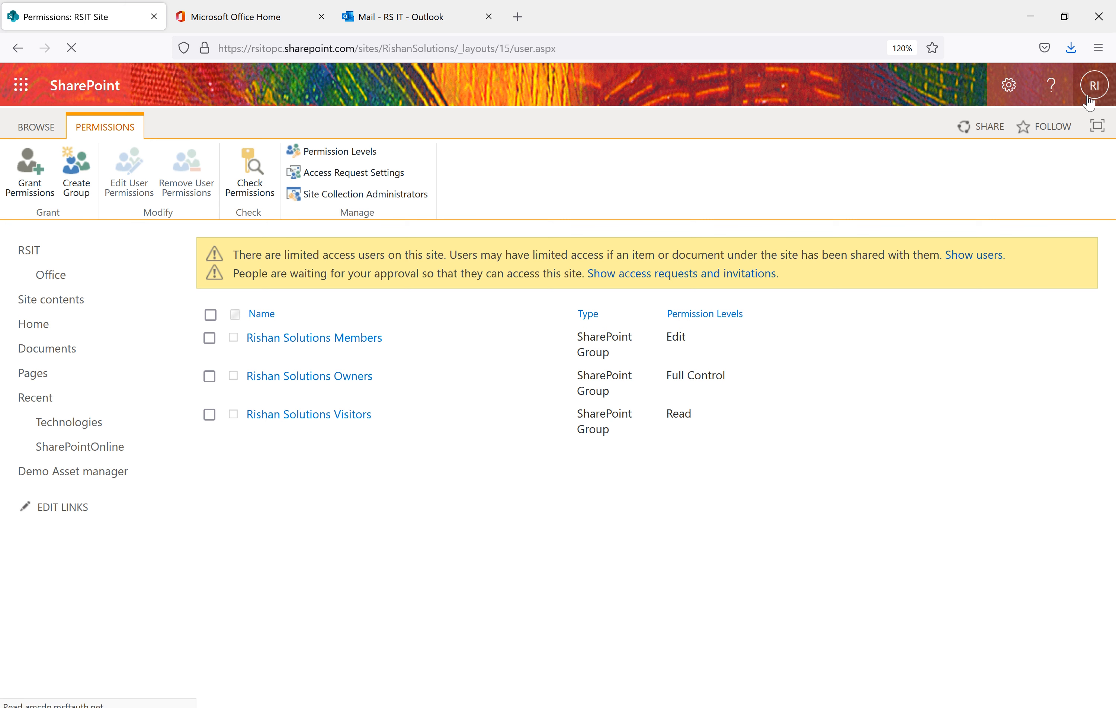
{"action": "left_click_drag", "start_coordinate": [1100, 206], "coordinate": [941, 202]}
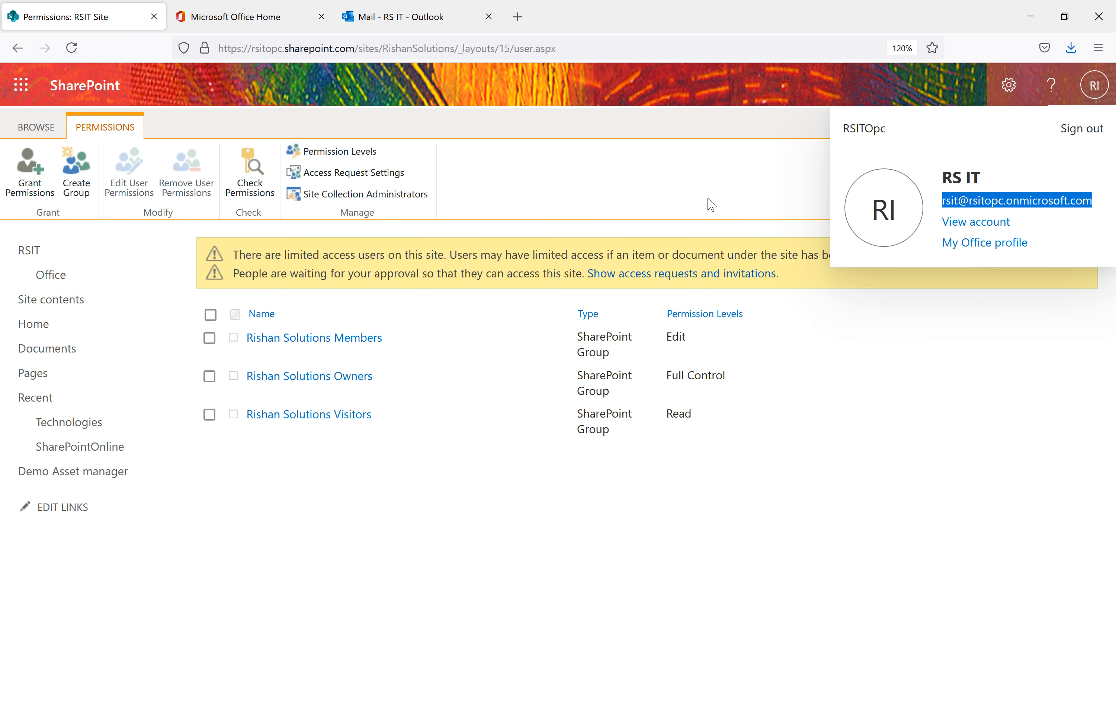
{"action": "left_click", "coordinate": [262, 160]}
{"action": "left_click", "coordinate": [341, 174]}
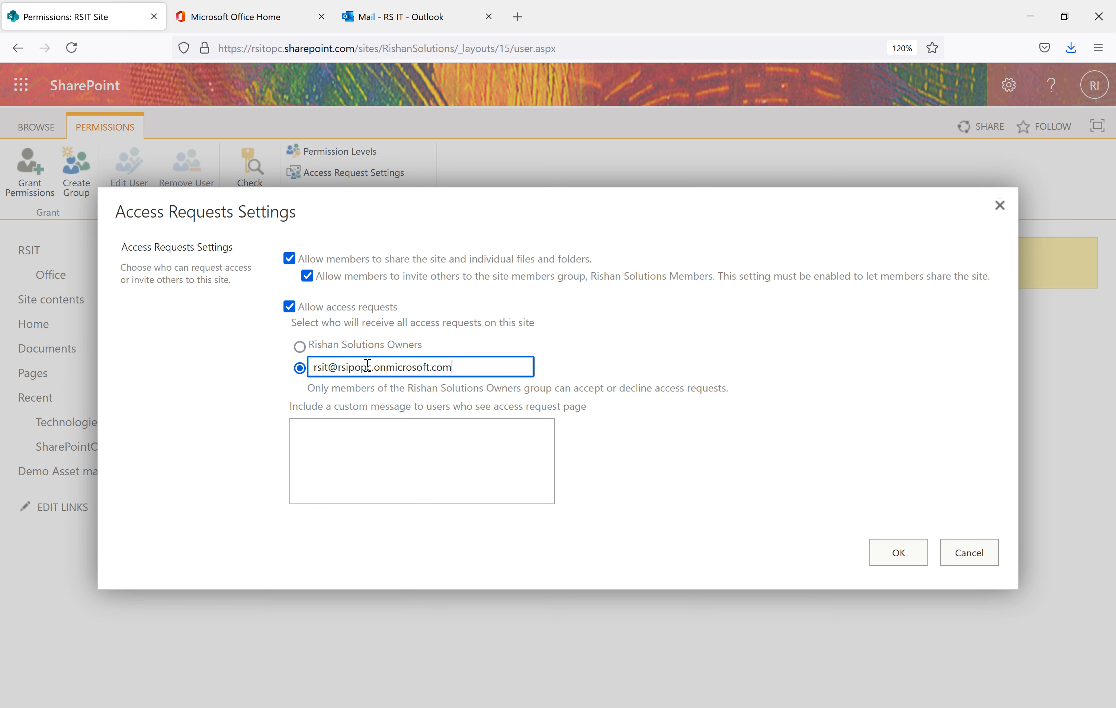
{"action": "left_click_drag", "start_coordinate": [455, 367], "coordinate": [285, 356]}
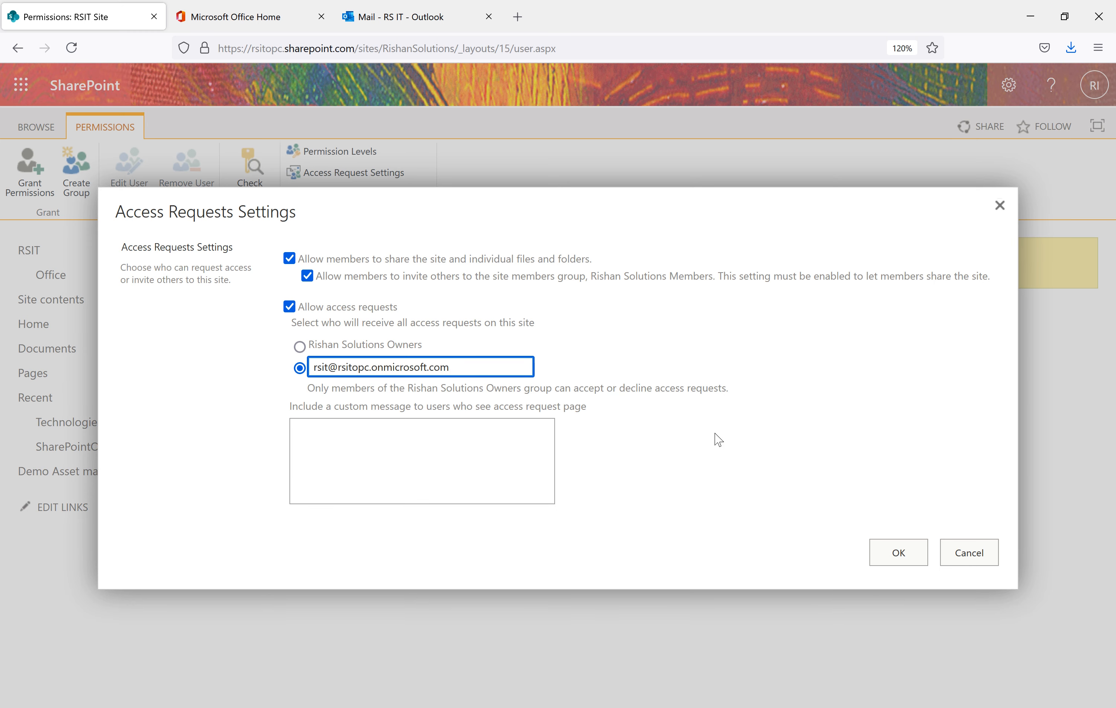
{"action": "left_click", "coordinate": [896, 560]}
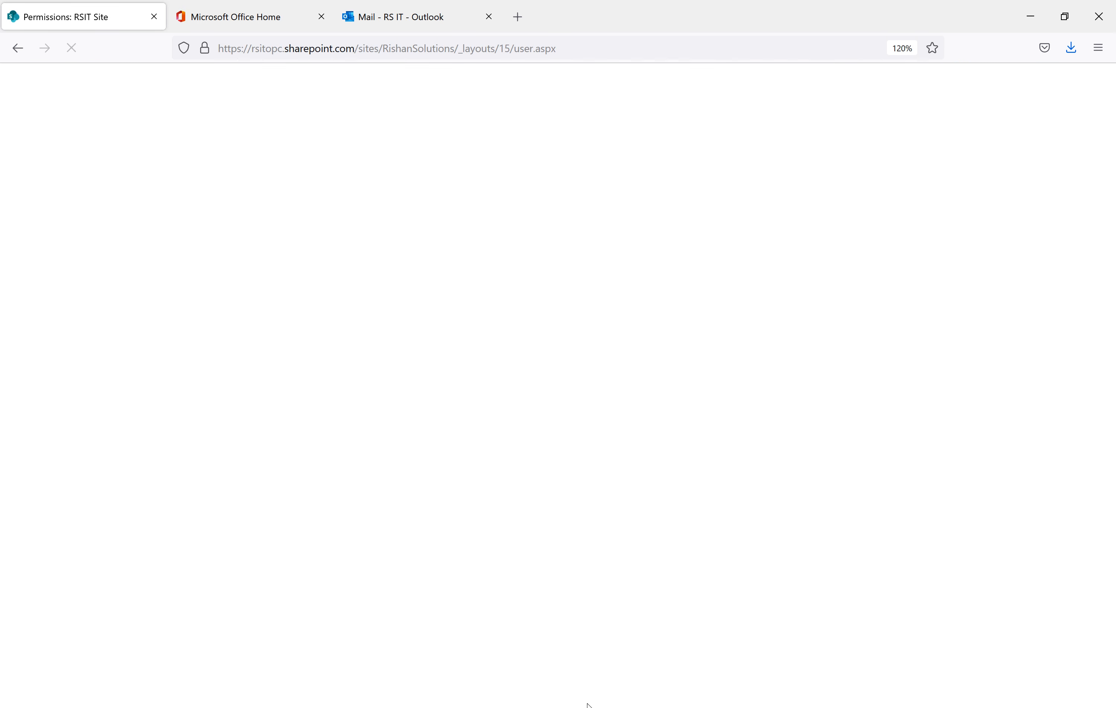
Reload the access-required page and send the follow-up 'Please provide access to this site.' with the typo fixed
{"action": "mouse_move", "coordinate": [566, 703]}
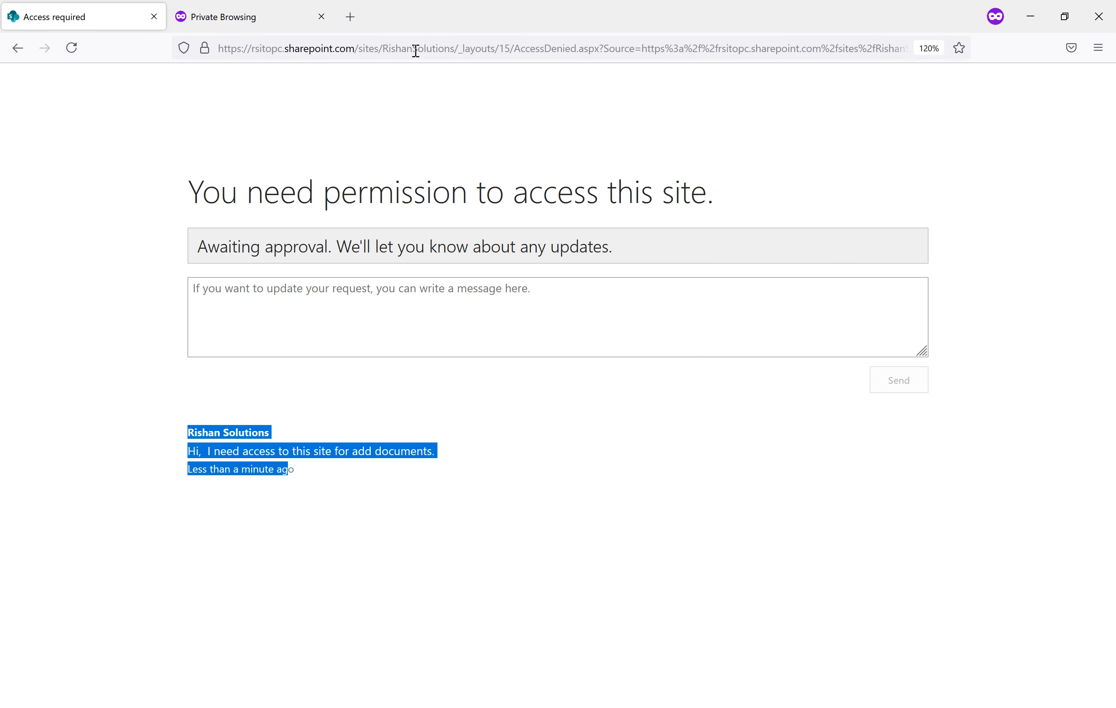
{"action": "left_click", "coordinate": [415, 50]}
{"action": "key", "text": "Return"}
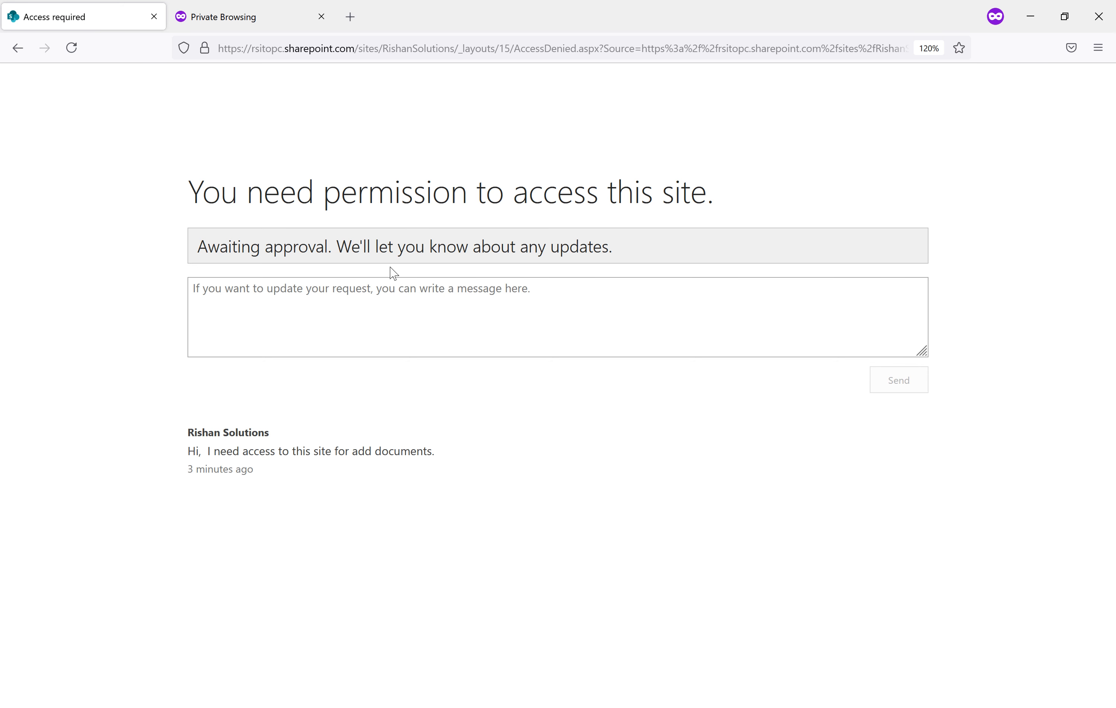
{"action": "left_click", "coordinate": [367, 318]}
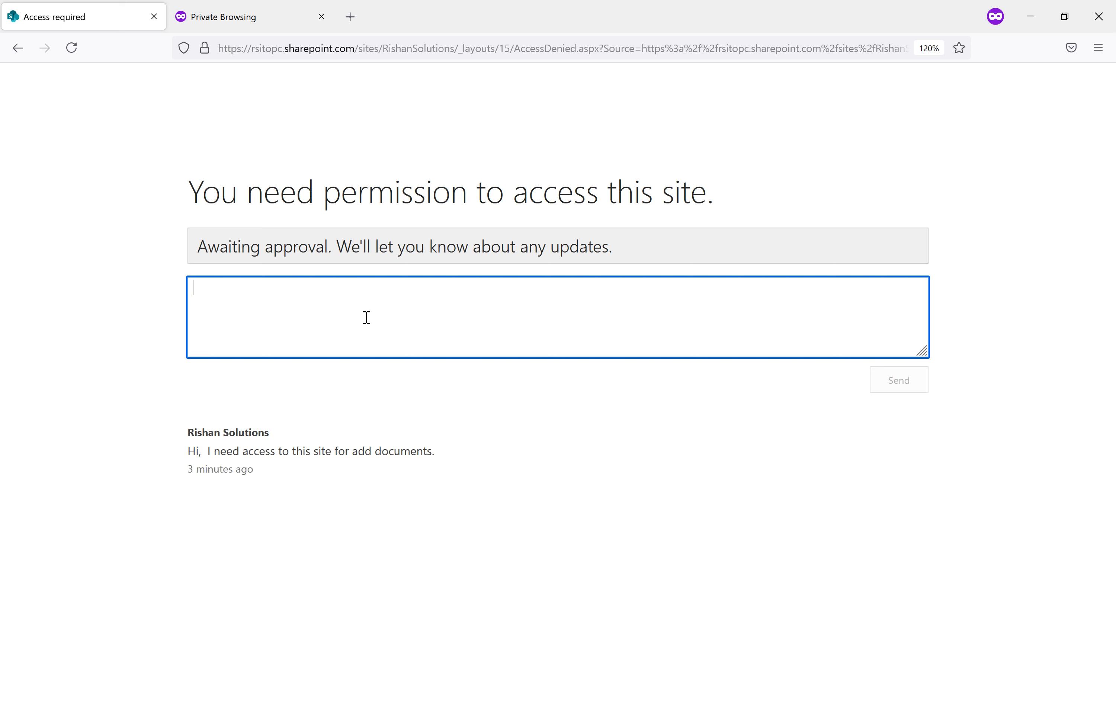
{"action": "type", "text": "PLease provisde access to this site."}
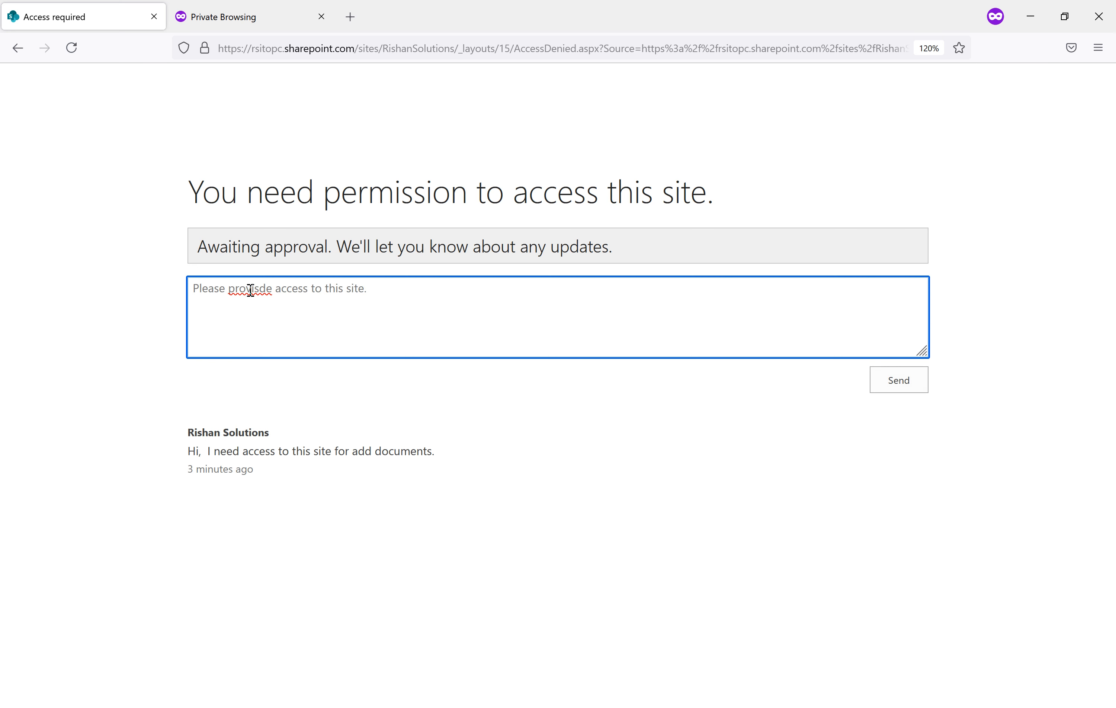
{"action": "right_click", "coordinate": [251, 289]}
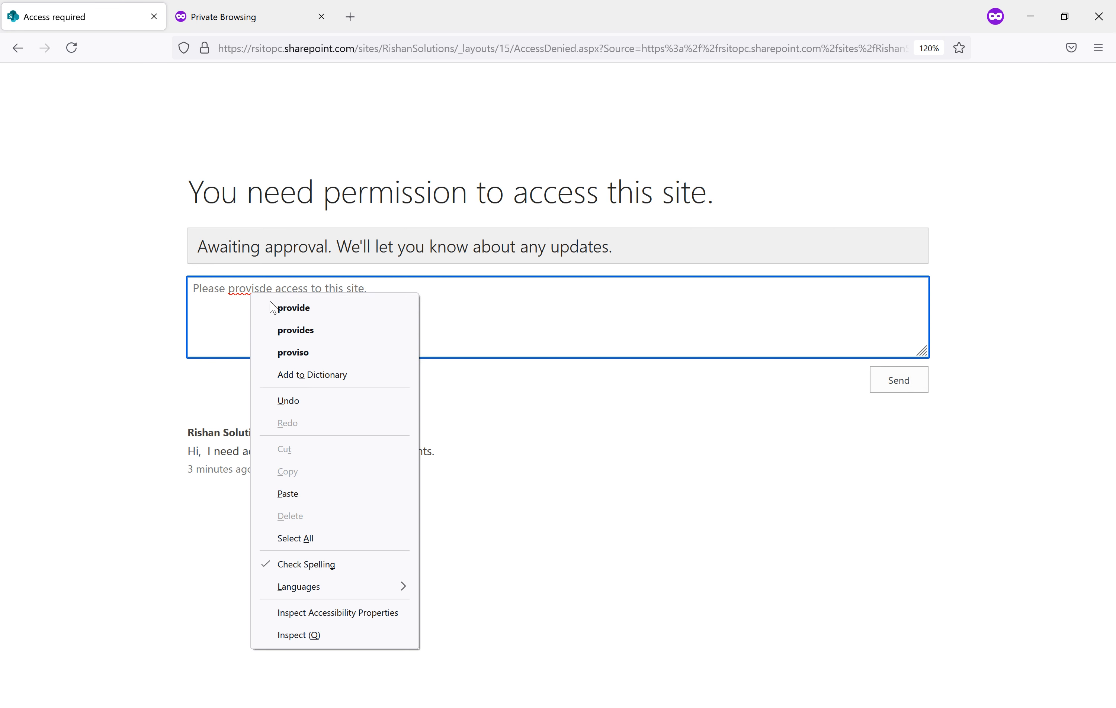
{"action": "left_click", "coordinate": [291, 308]}
{"action": "left_click", "coordinate": [902, 390]}
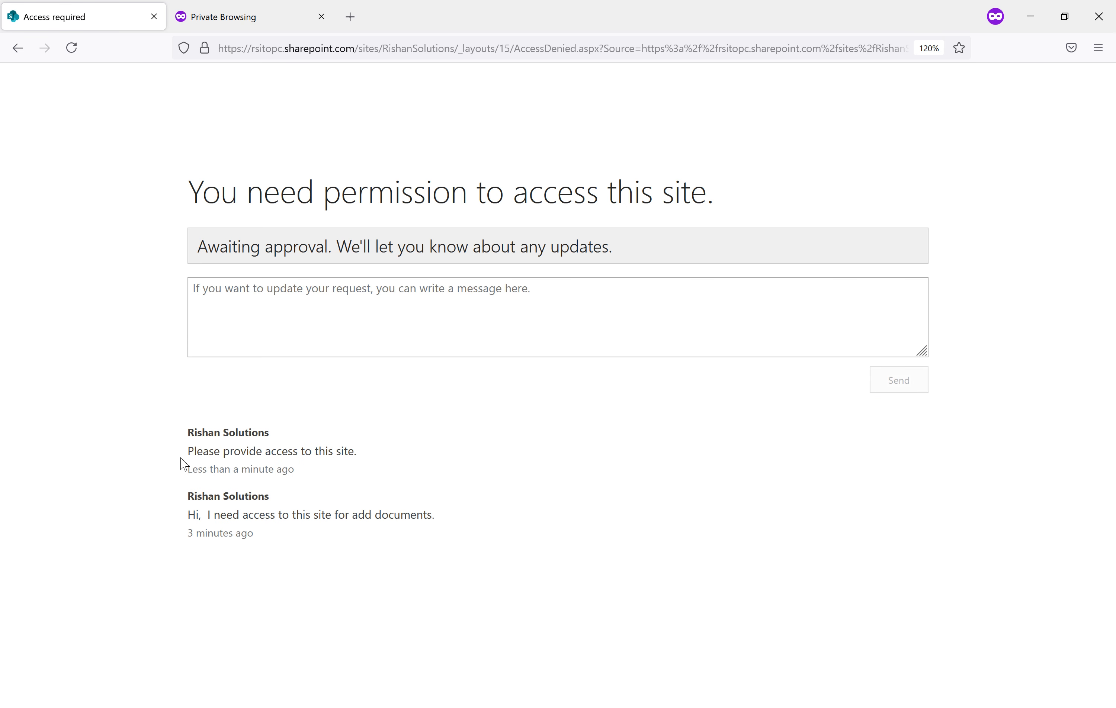
Review the posted request message, then switch to the site owner's Outlook mailbox
{"action": "triple_click", "coordinate": [194, 458]}
{"action": "left_click_drag", "start_coordinate": [265, 432], "coordinate": [192, 436]}
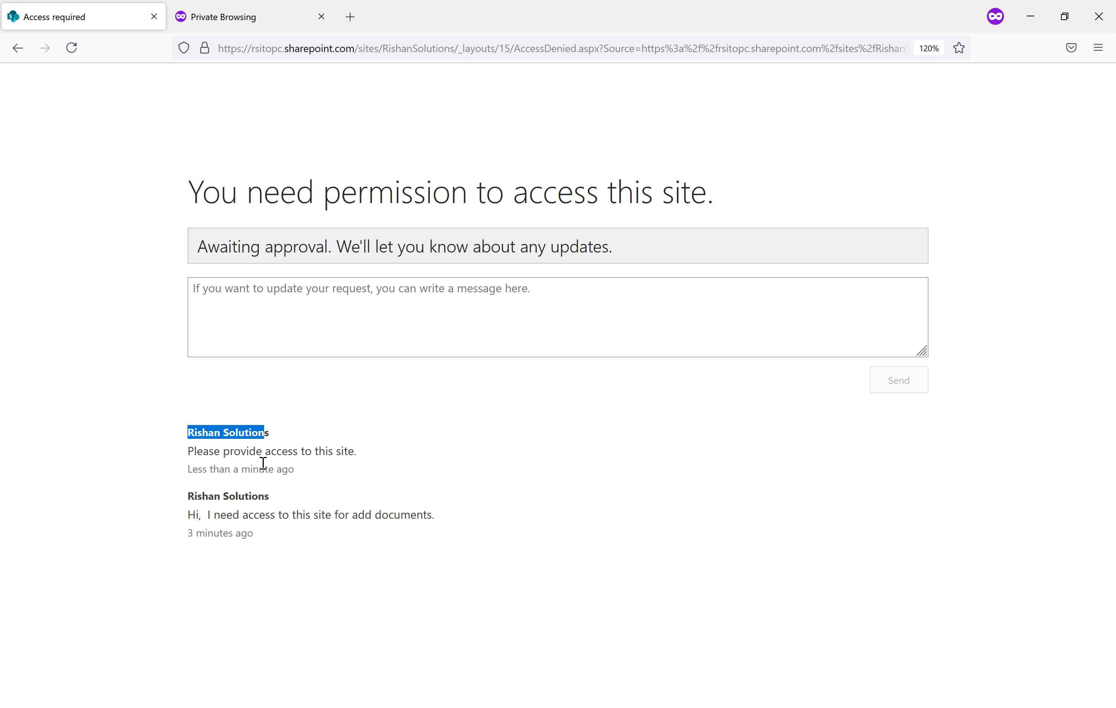
{"action": "left_click", "coordinate": [412, 467]}
{"action": "mouse_move", "coordinate": [547, 705]}
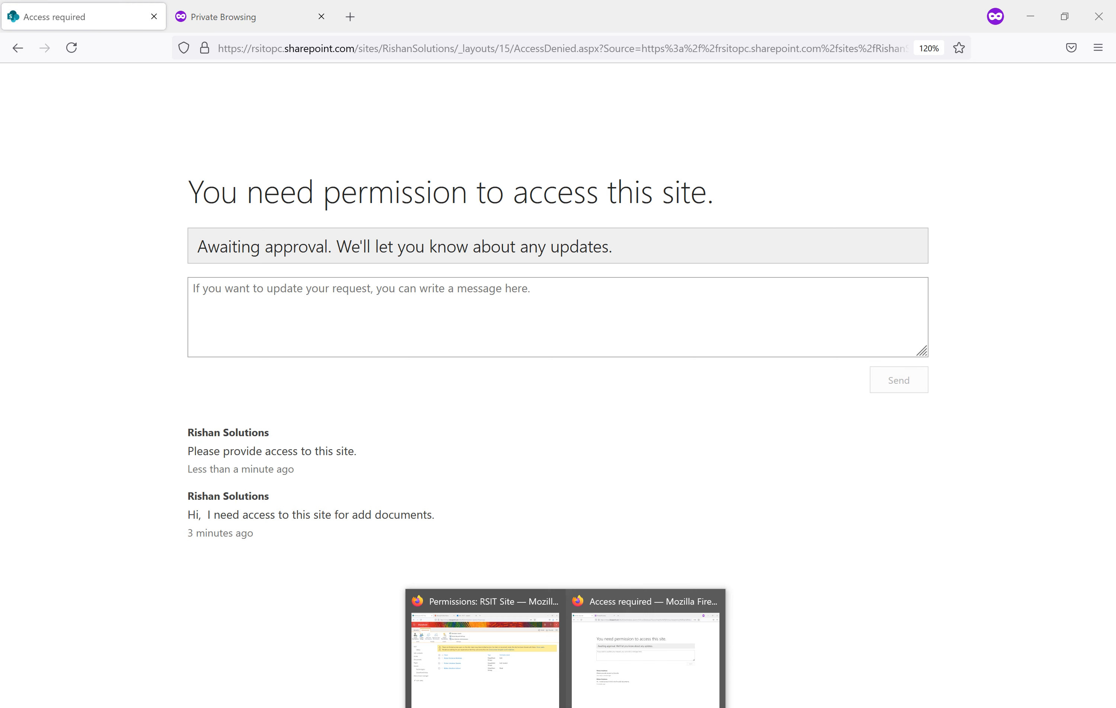
{"action": "left_click", "coordinate": [521, 667]}
{"action": "left_click", "coordinate": [372, 18]}
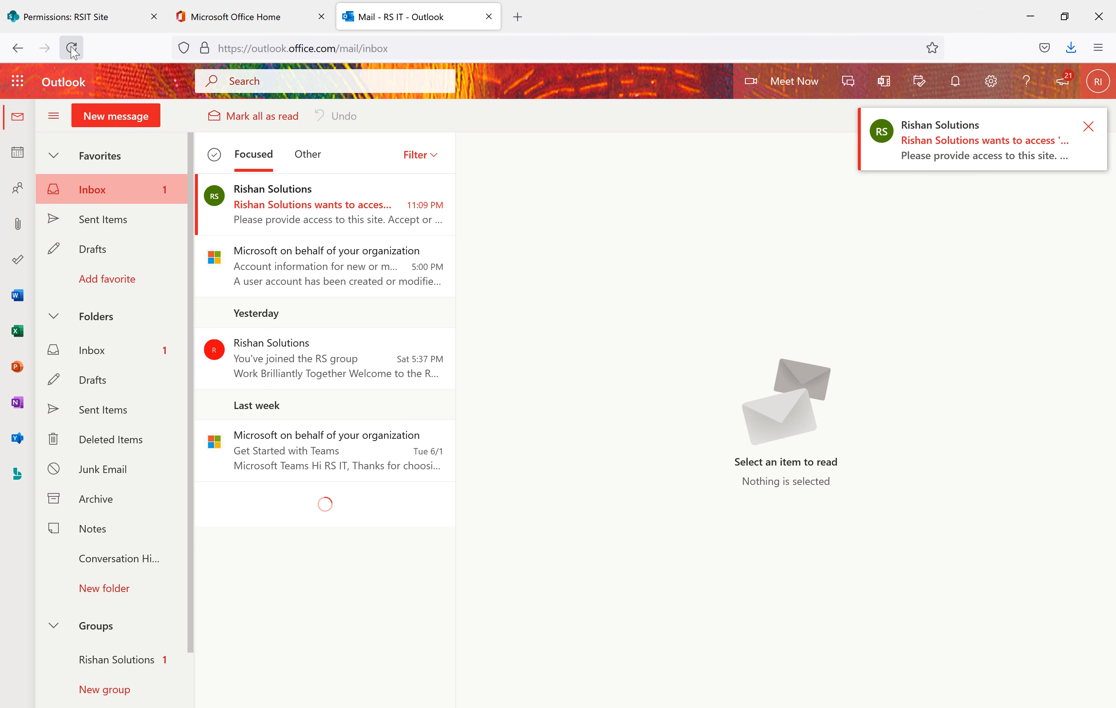
Read the new RSIT Site access-request email and its stated reason, then return to the permissions page
{"action": "left_click", "coordinate": [359, 217]}
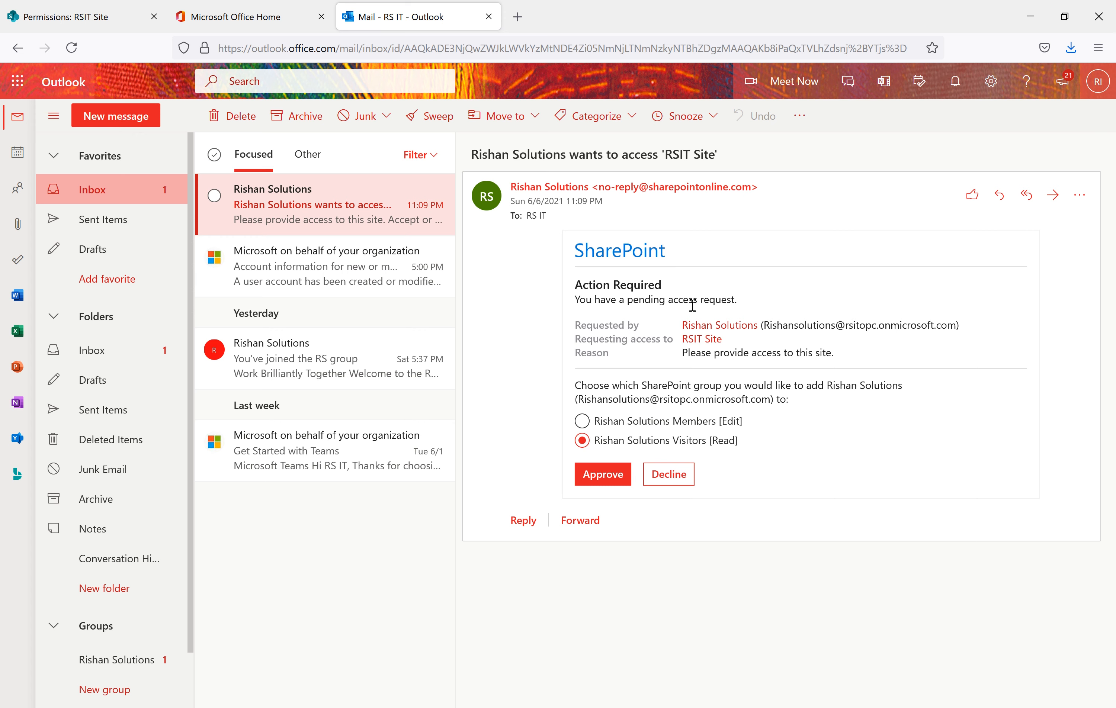
{"action": "left_click_drag", "start_coordinate": [737, 301], "coordinate": [580, 302]}
{"action": "left_click_drag", "start_coordinate": [859, 361], "coordinate": [681, 361]}
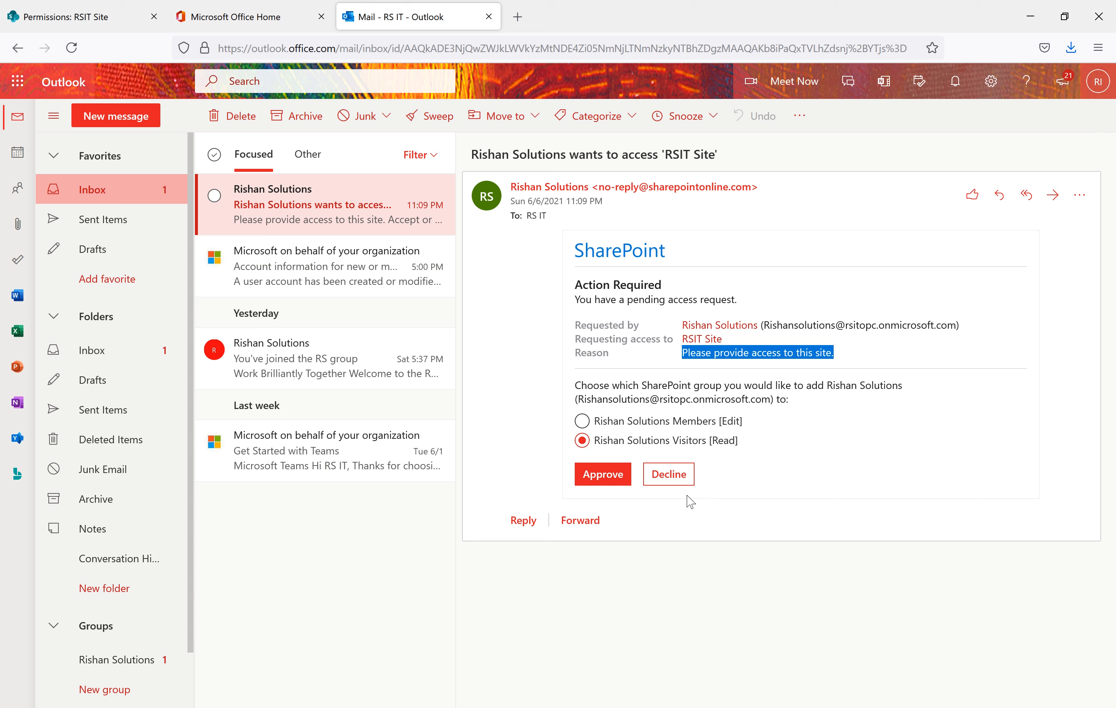
{"action": "left_click", "coordinate": [61, 18]}
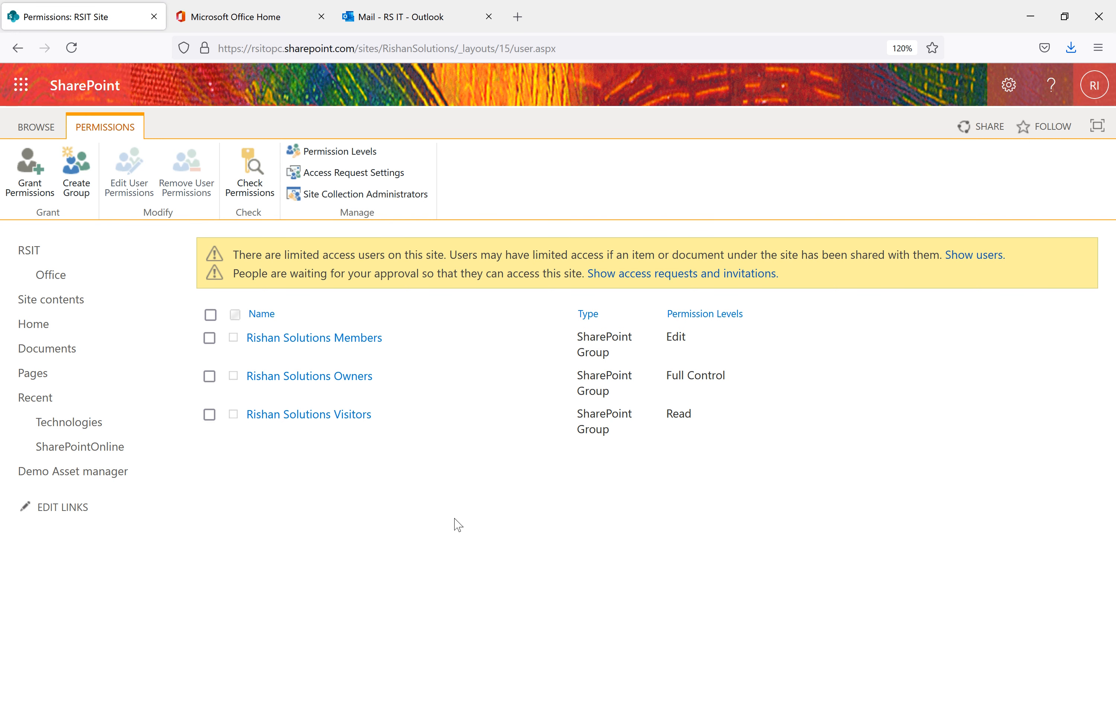
Share RSIT Site with the requesting user at Read level, with the email invitation turned off
{"action": "left_click", "coordinate": [29, 183]}
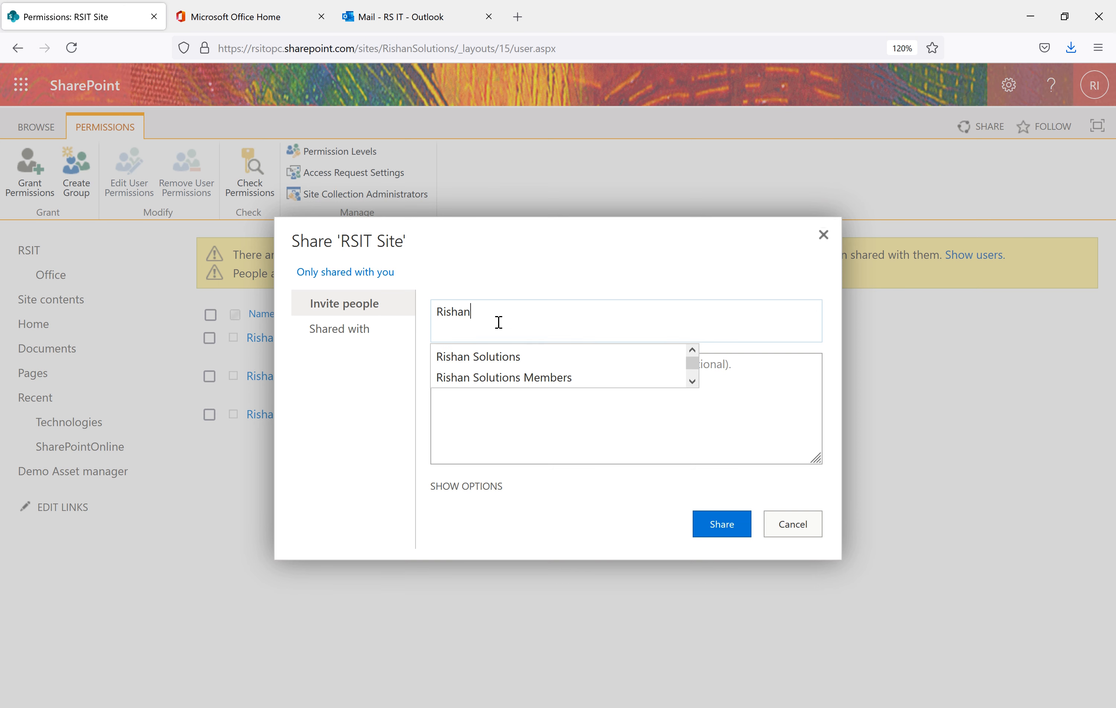
{"action": "left_click", "coordinate": [498, 359]}
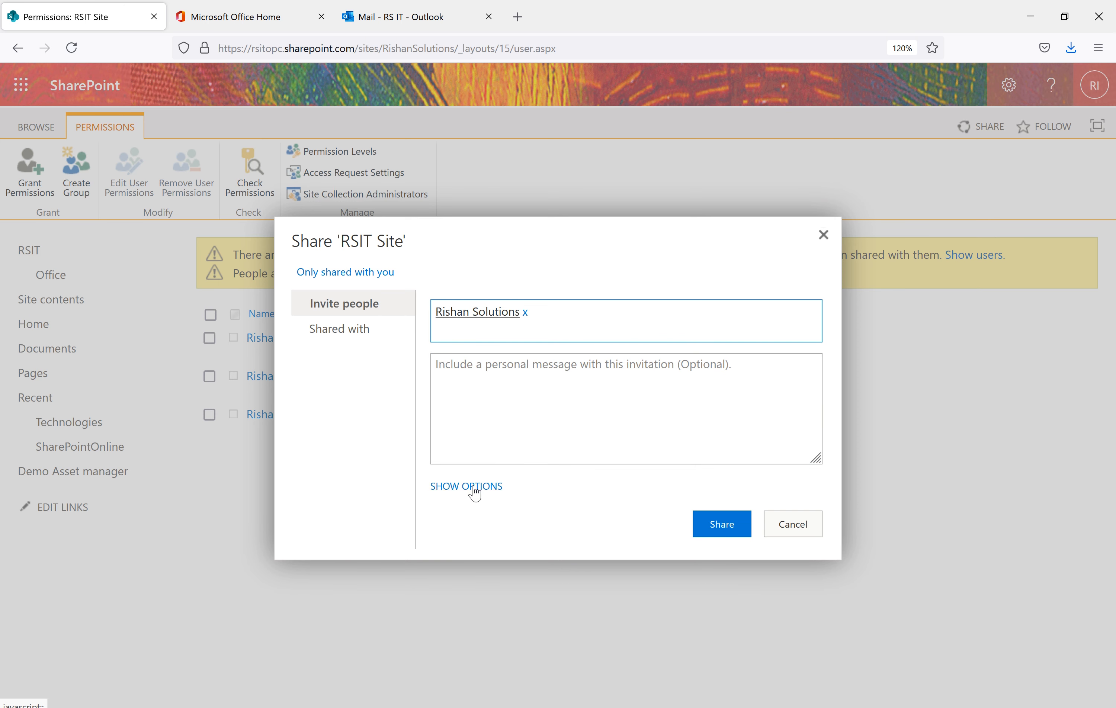
{"action": "left_click", "coordinate": [463, 486]}
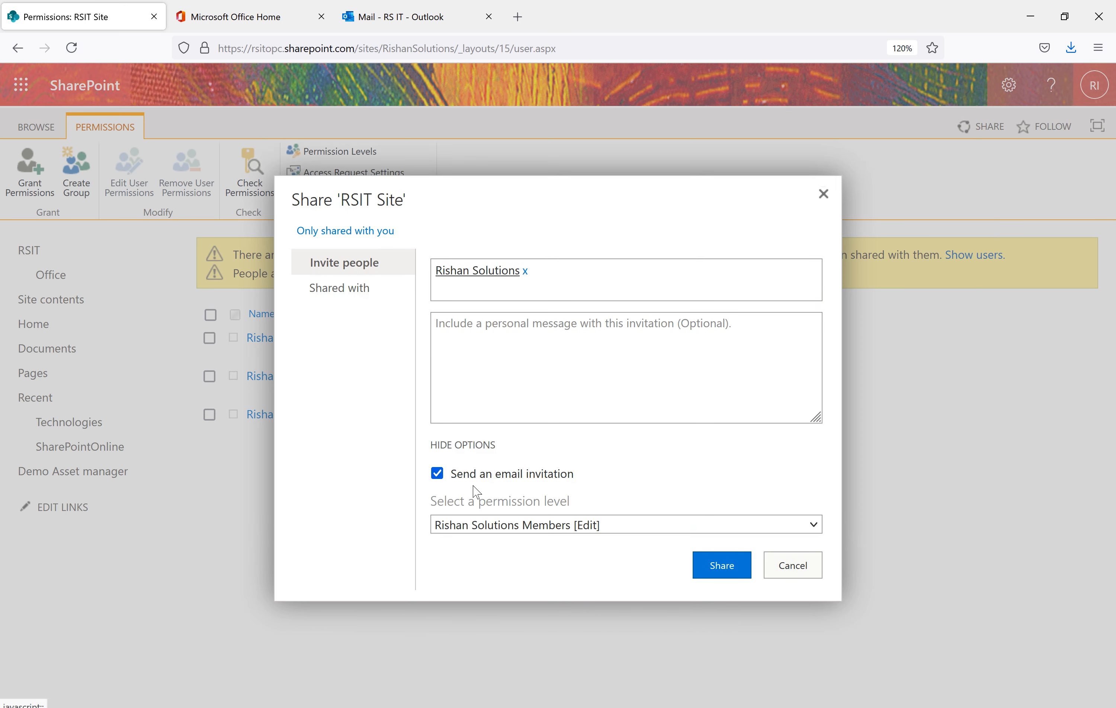
{"action": "left_click", "coordinate": [437, 475]}
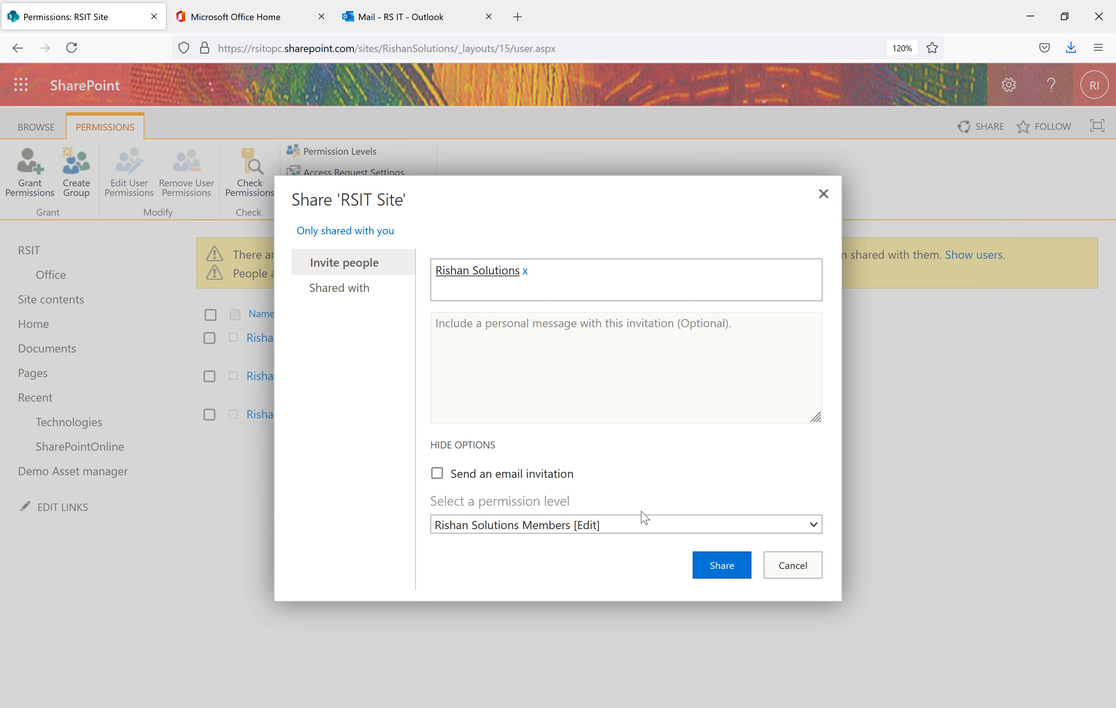
{"action": "left_click", "coordinate": [605, 526]}
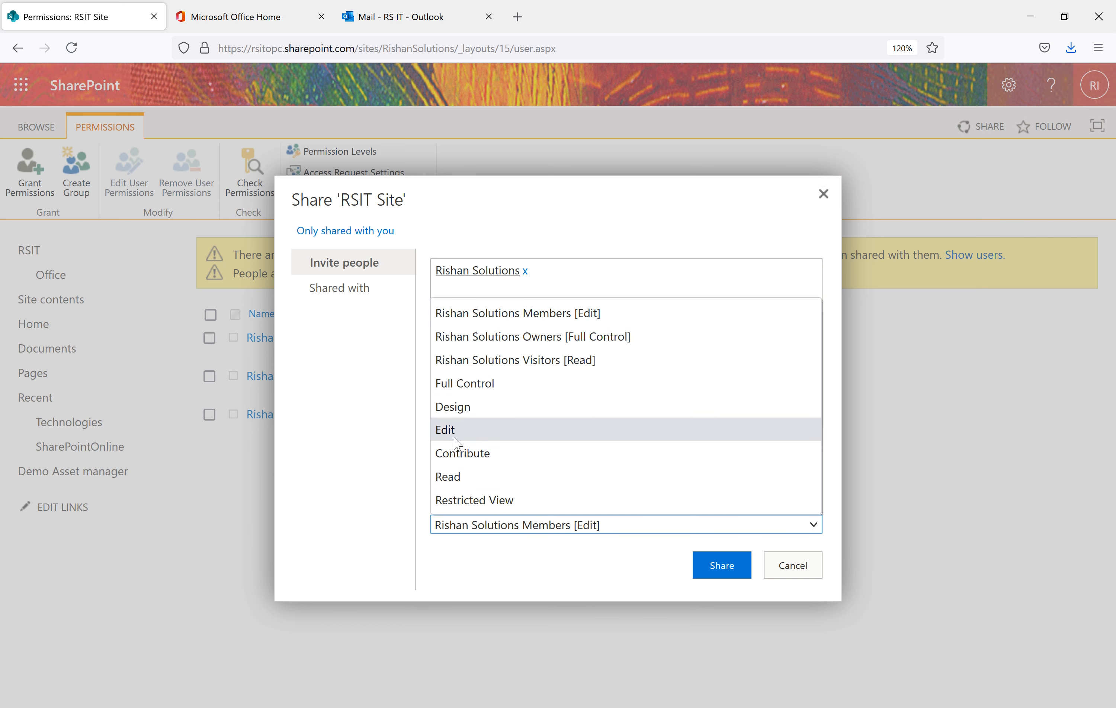
{"action": "left_click", "coordinate": [460, 478]}
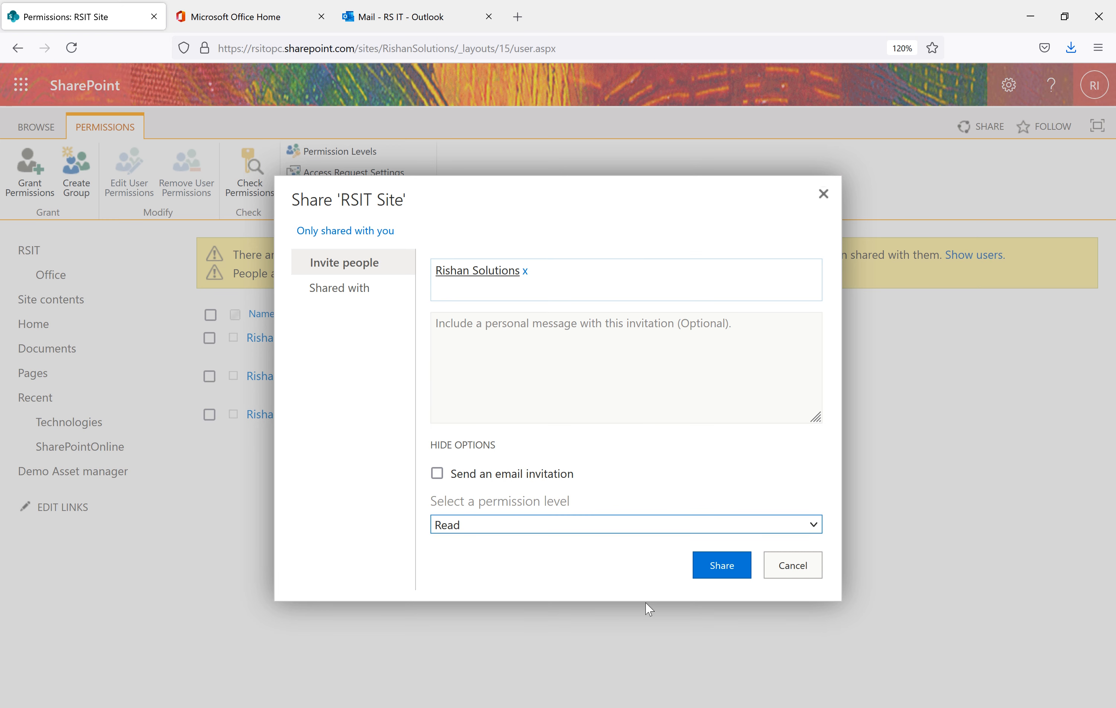
{"action": "left_click", "coordinate": [715, 571]}
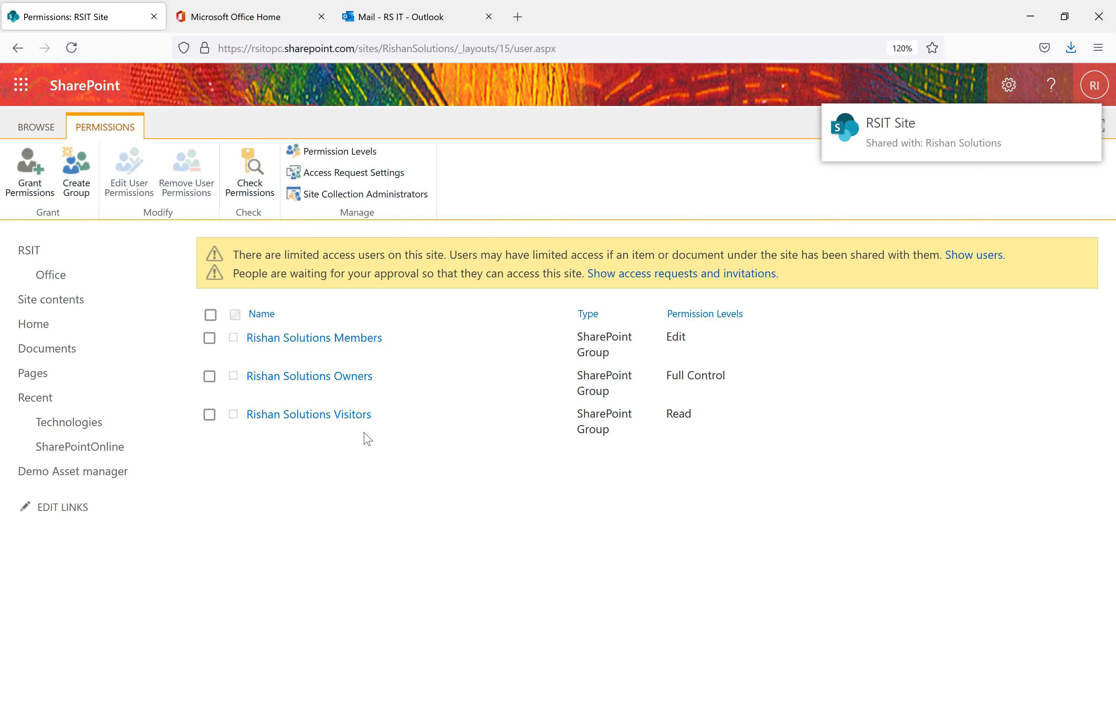
{"action": "left_click", "coordinate": [71, 47]}
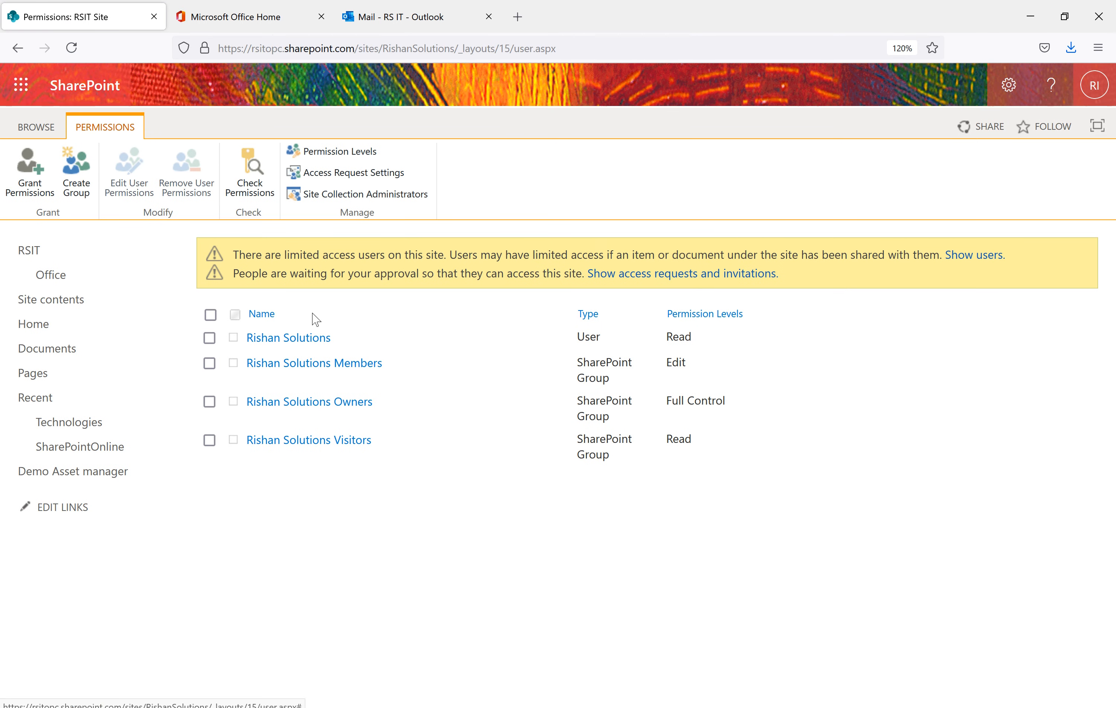
{"action": "left_click", "coordinate": [562, 707]}
In the private window, load the RSIT Site root address and open its Site contents page
{"action": "left_click", "coordinate": [606, 659]}
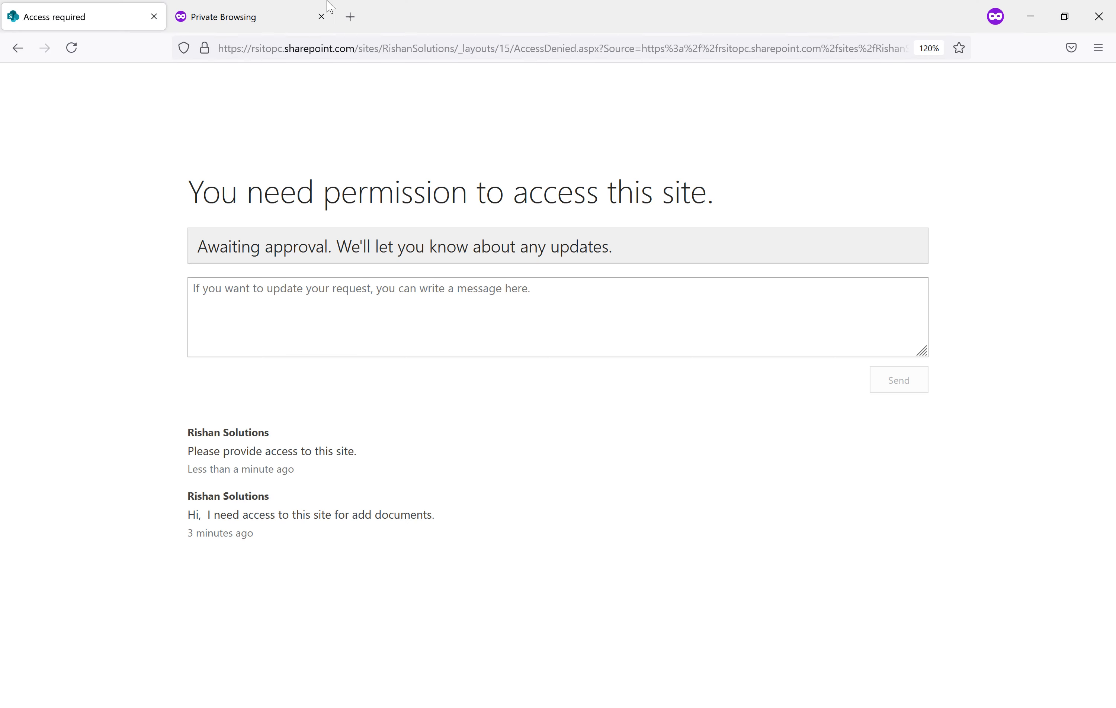
{"action": "left_click_drag", "start_coordinate": [457, 53], "coordinate": [1097, 141]}
{"action": "key", "text": "BackSpace"}
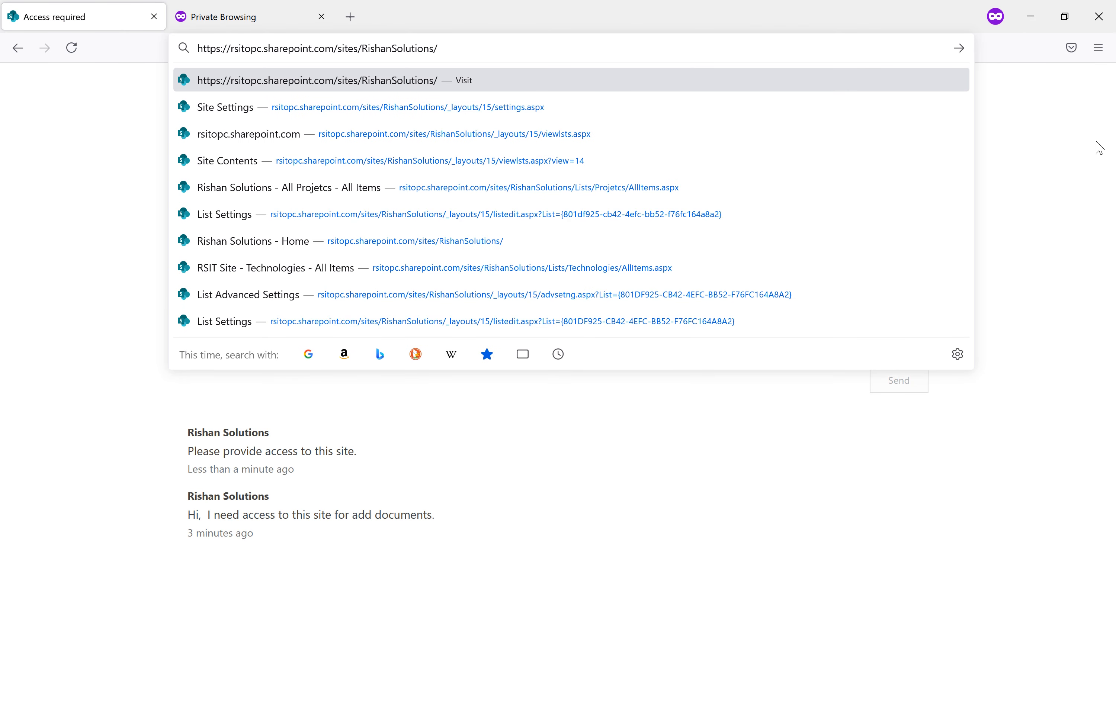
{"action": "key", "text": "Return"}
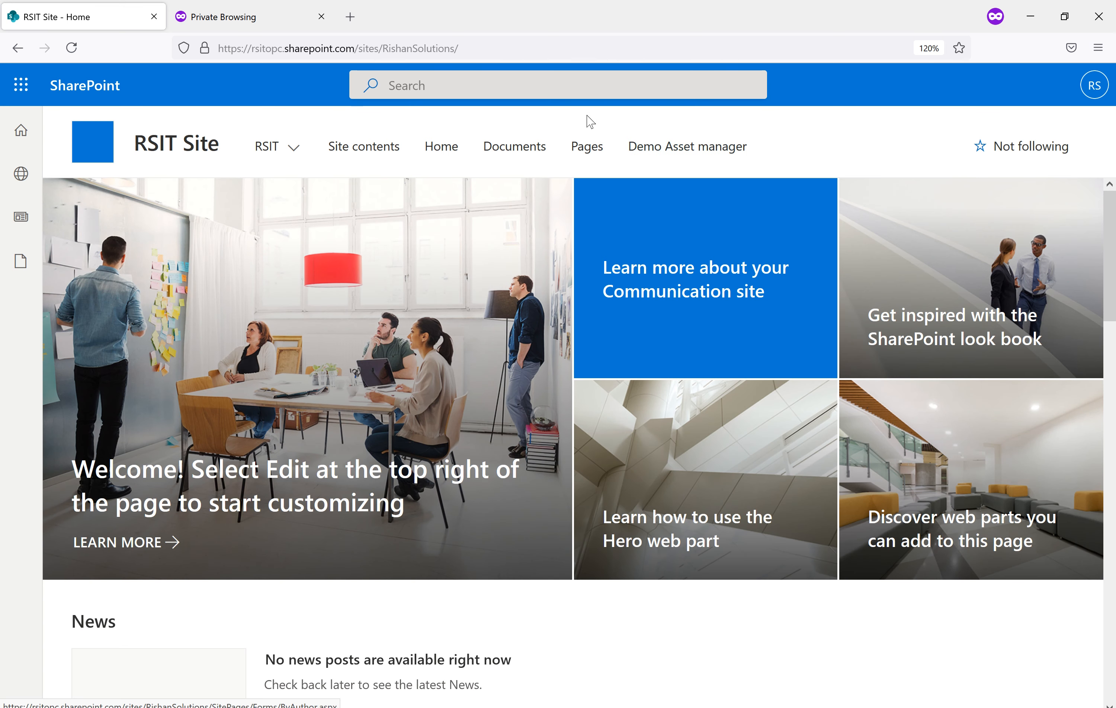
{"action": "left_click", "coordinate": [383, 155]}
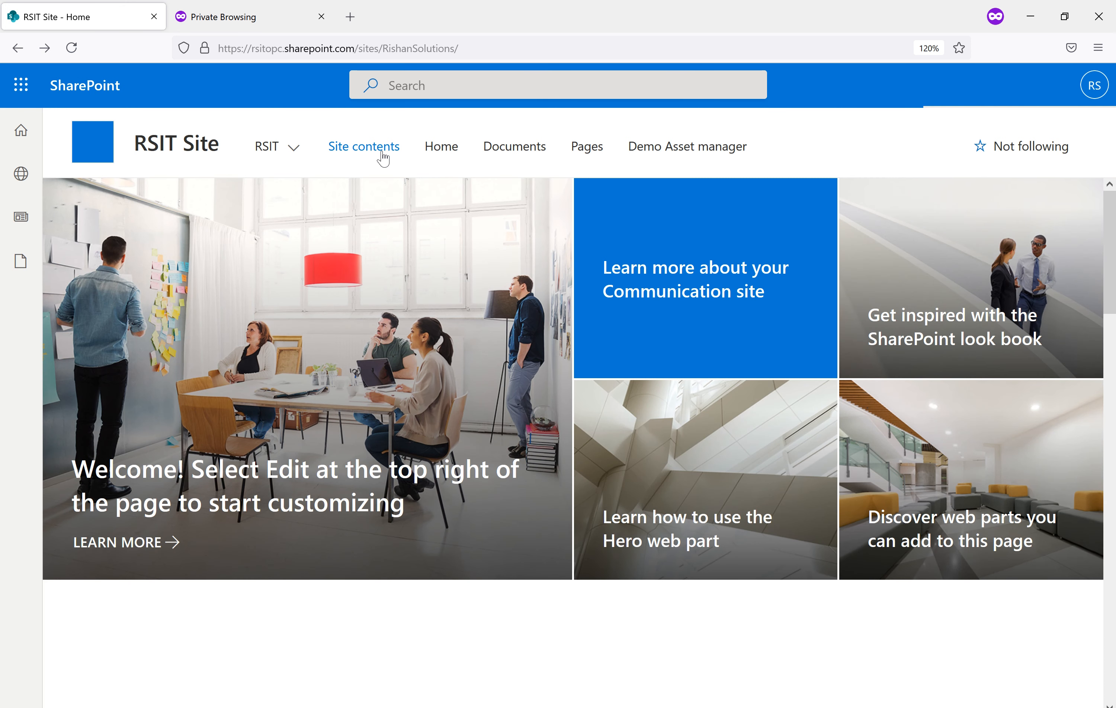
{"action": "left_click", "coordinate": [383, 157]}
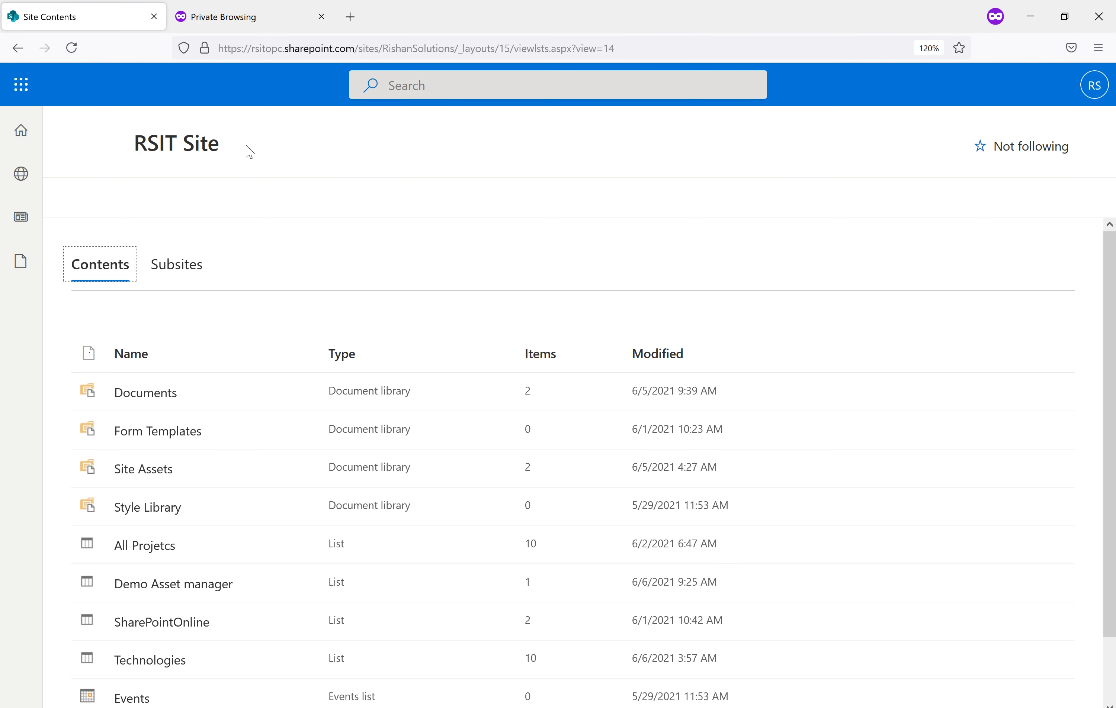
{"action": "scroll", "coordinate": [336, 398], "scroll_direction": "down", "scroll_amount": 2}
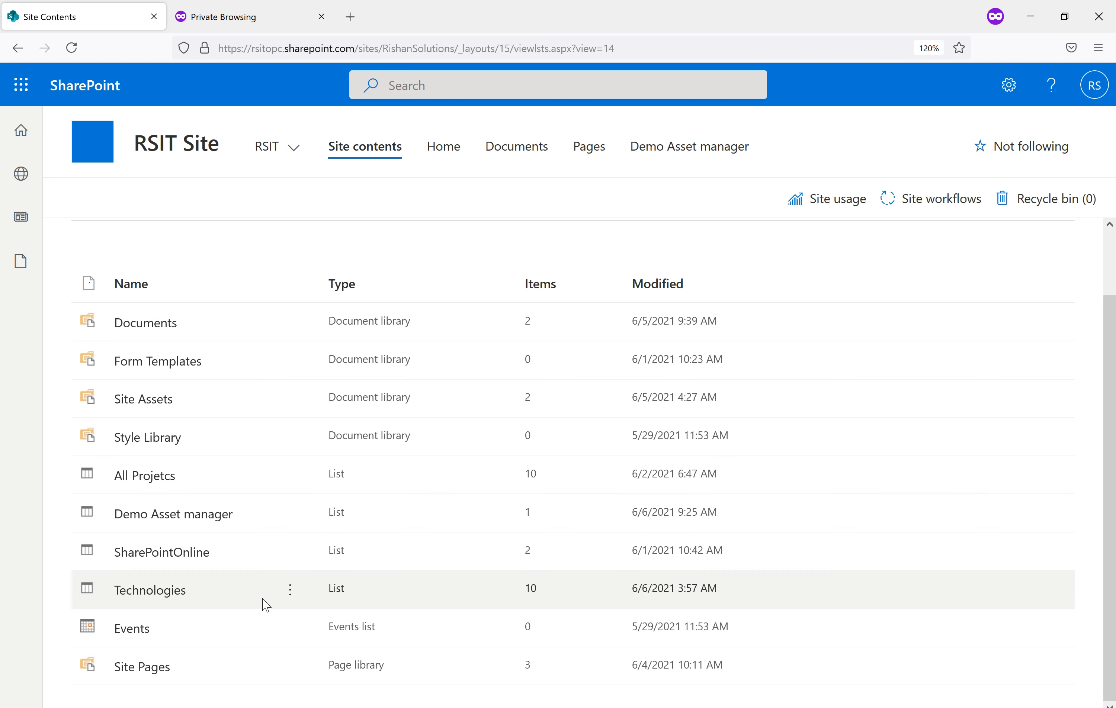
Browse the All Projetcs list's C# group and the Fun item's actions, then return to the permissions window
{"action": "left_click", "coordinate": [140, 476]}
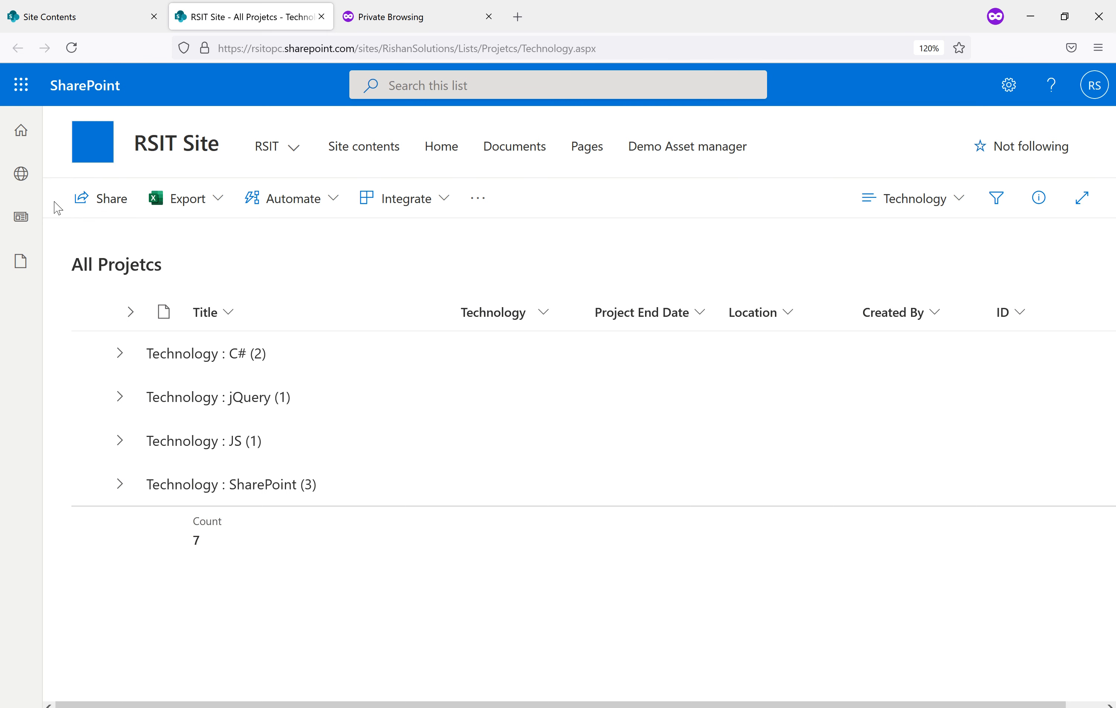
{"action": "left_click", "coordinate": [120, 353]}
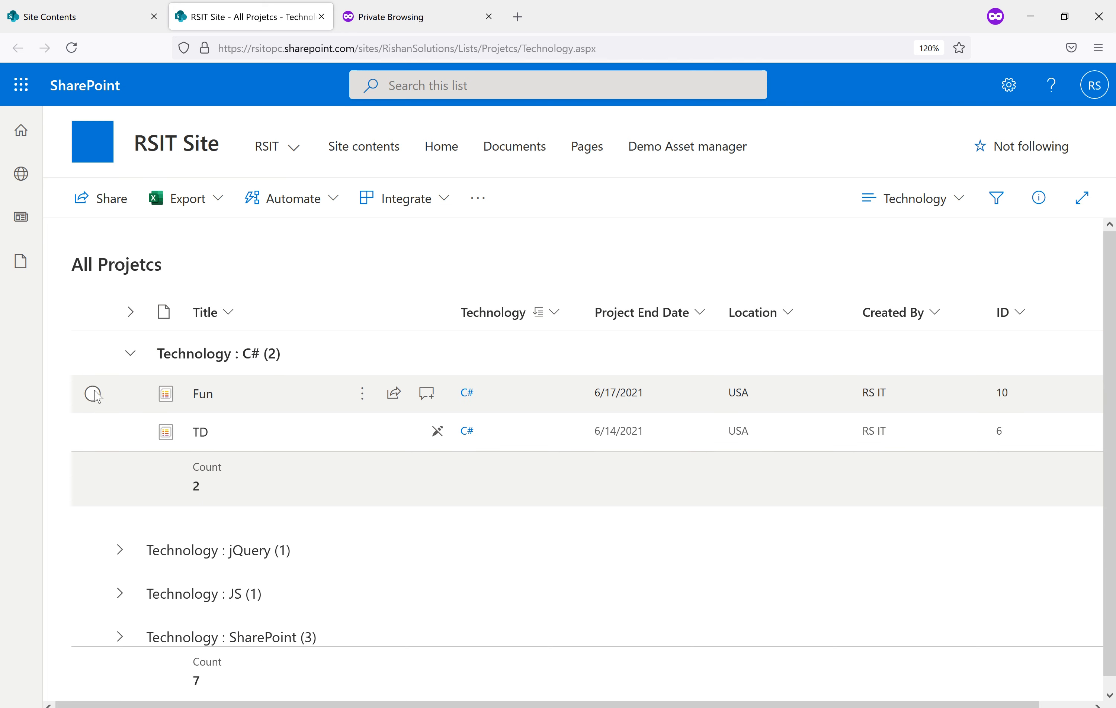
{"action": "left_click", "coordinate": [94, 395]}
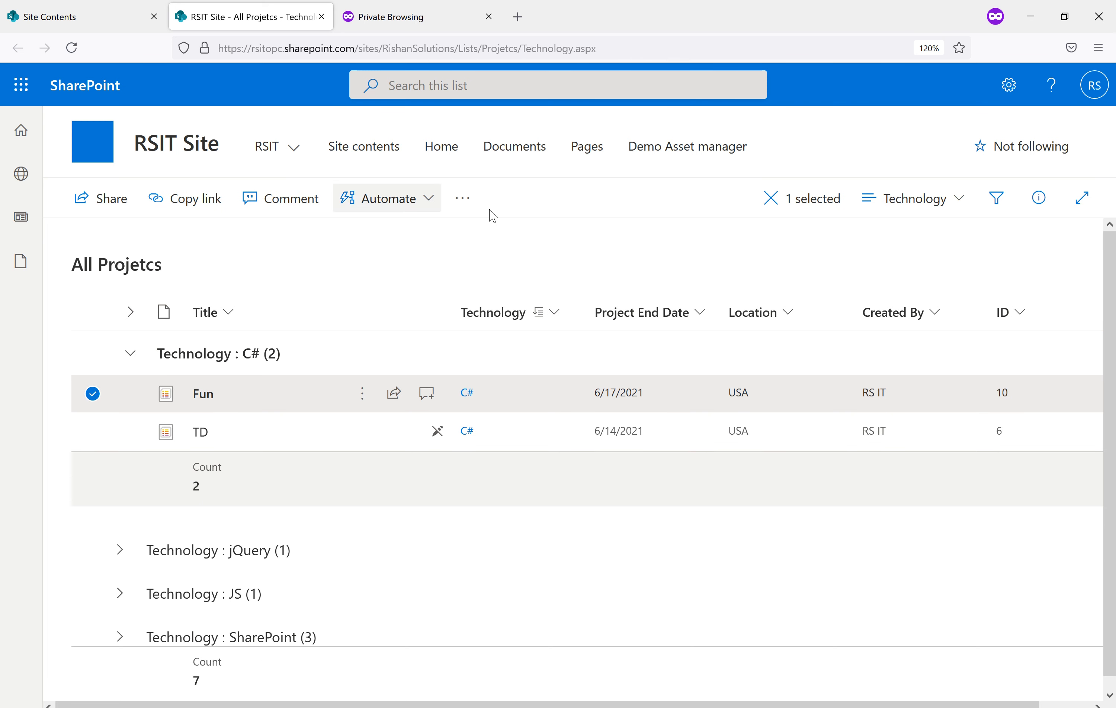
{"action": "left_click", "coordinate": [472, 206]}
{"action": "left_click", "coordinate": [391, 242]}
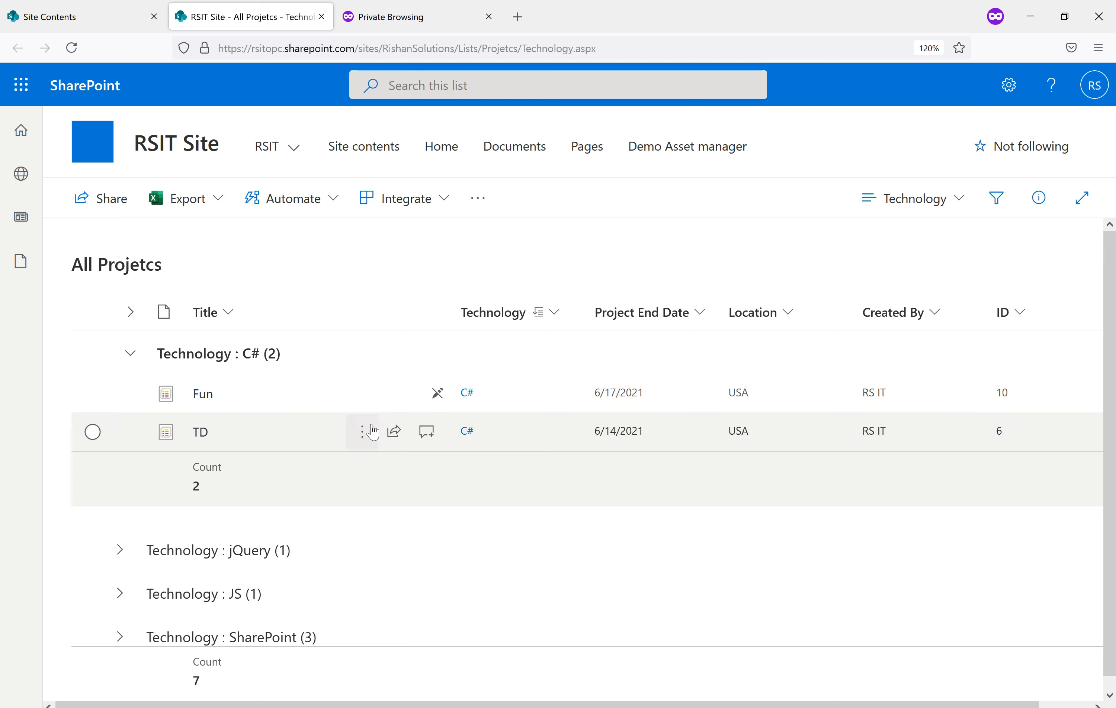
{"action": "left_click", "coordinate": [363, 395]}
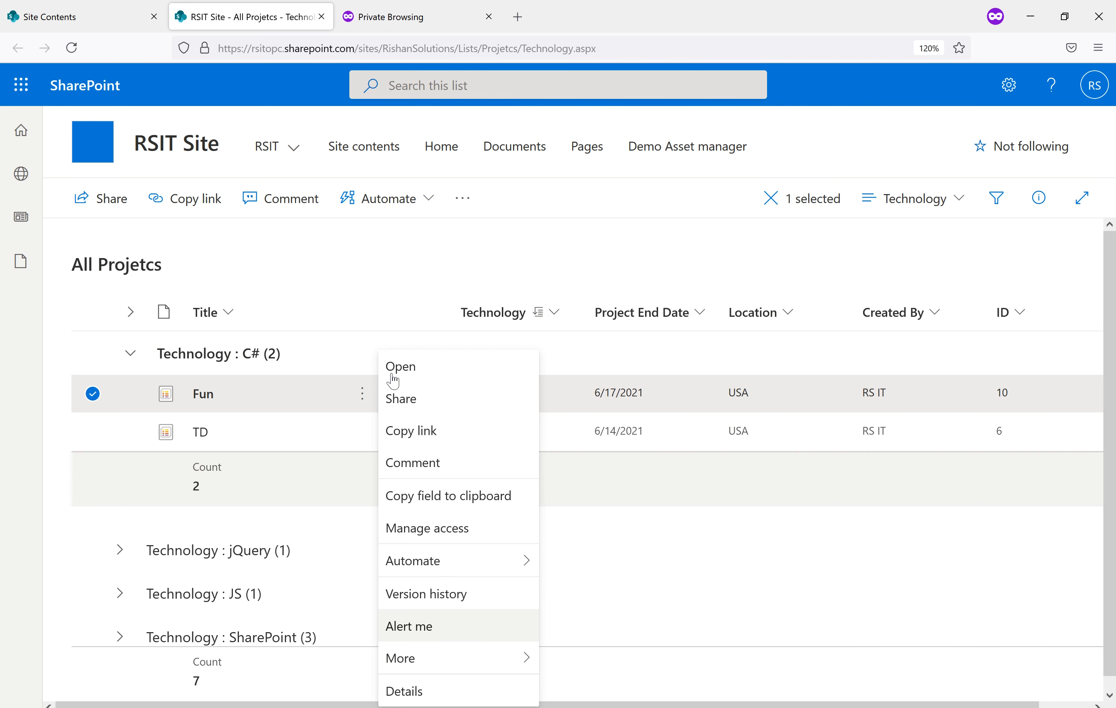
{"action": "left_click", "coordinate": [448, 271]}
{"action": "left_click", "coordinate": [412, 266]}
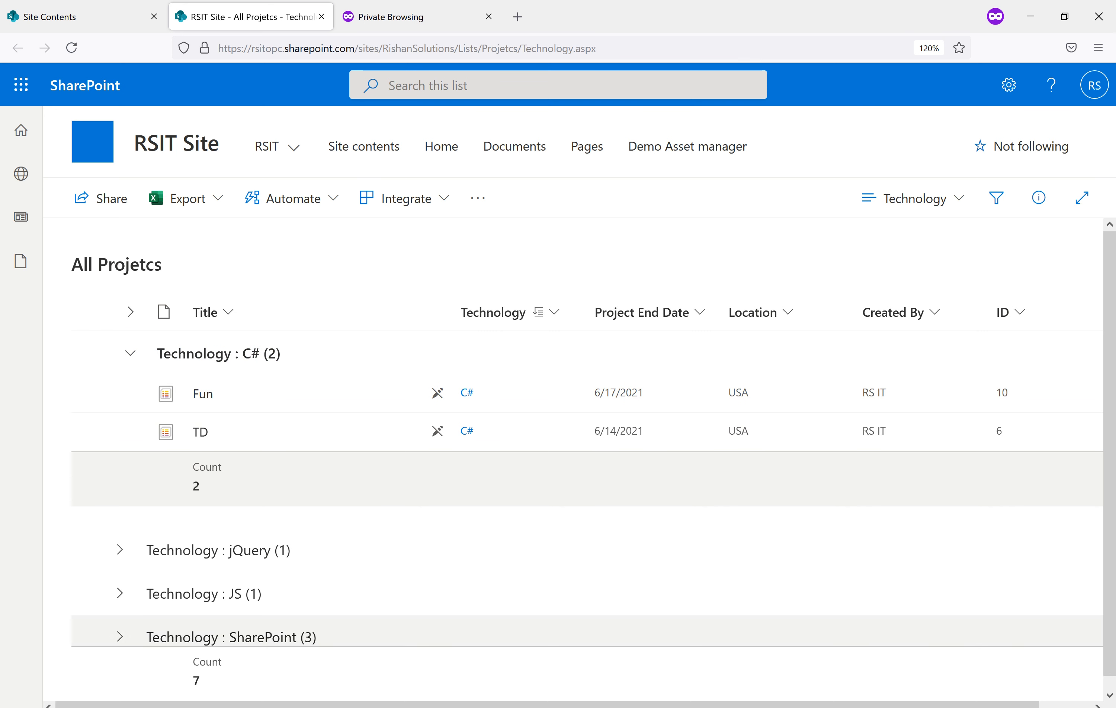
{"action": "mouse_move", "coordinate": [566, 707]}
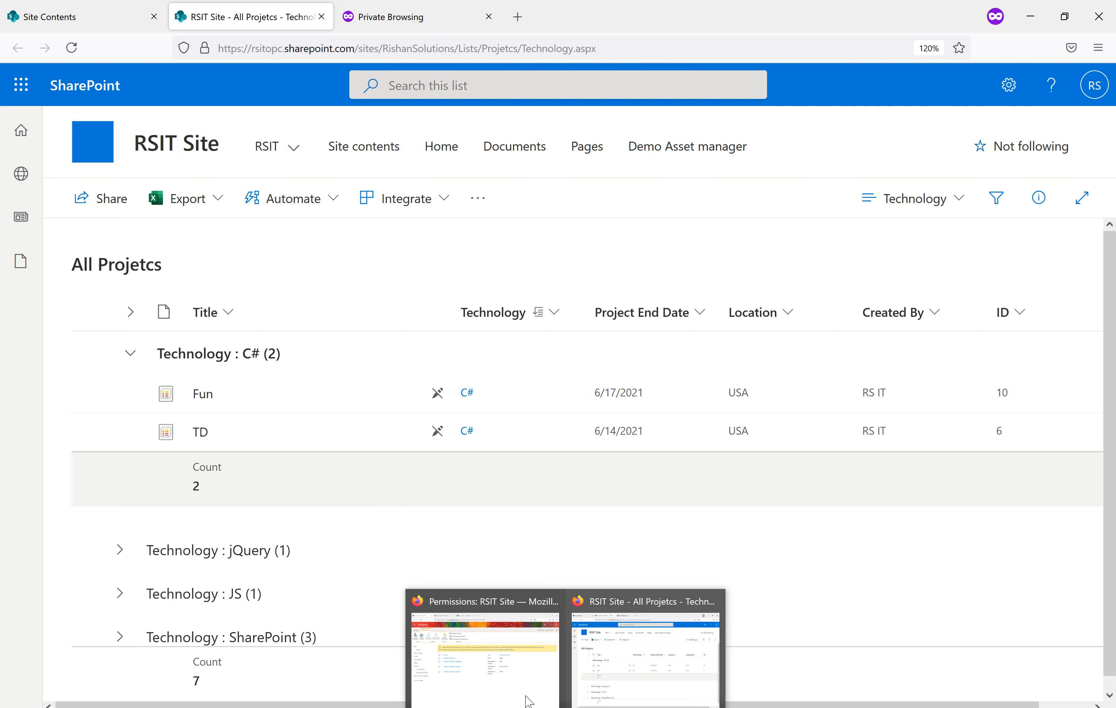
{"action": "left_click", "coordinate": [528, 701]}
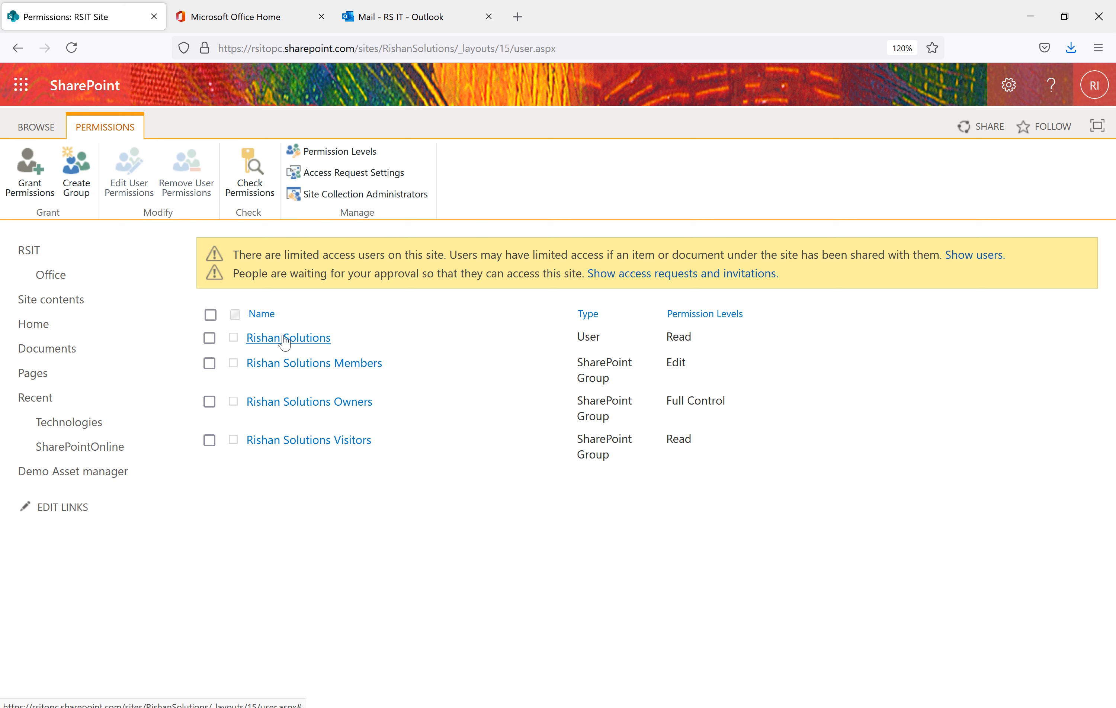
Give the user Contribute alongside Read, then switch back to the All Projetcs window
{"action": "left_click", "coordinate": [210, 338]}
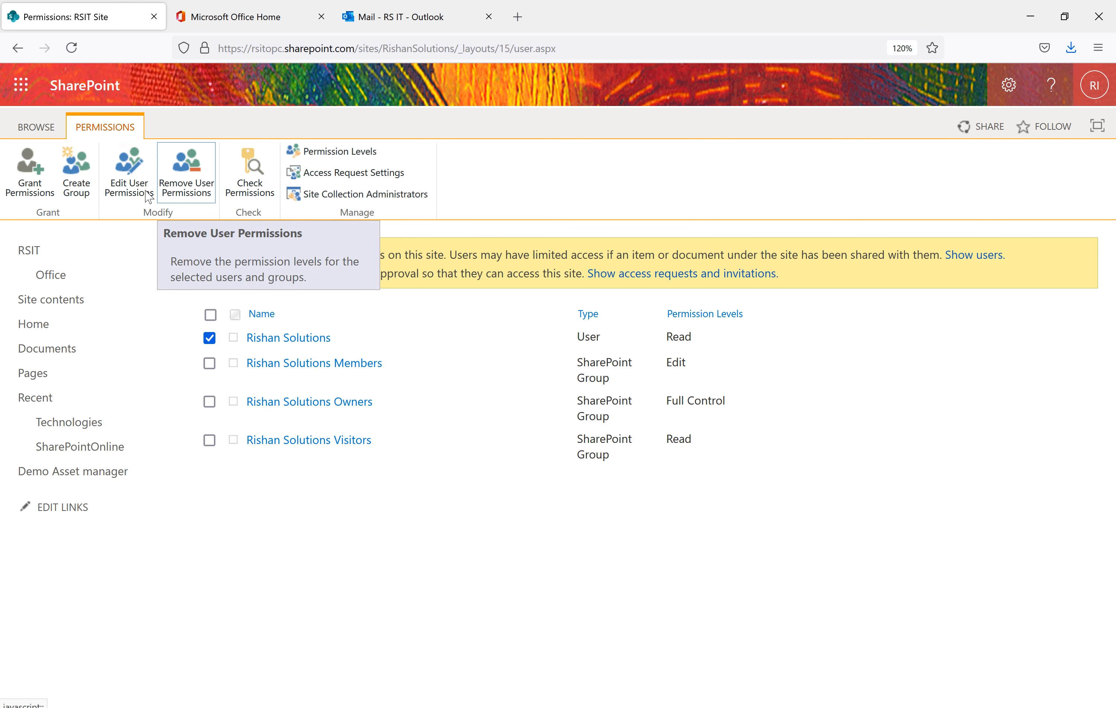
{"action": "left_click", "coordinate": [133, 196]}
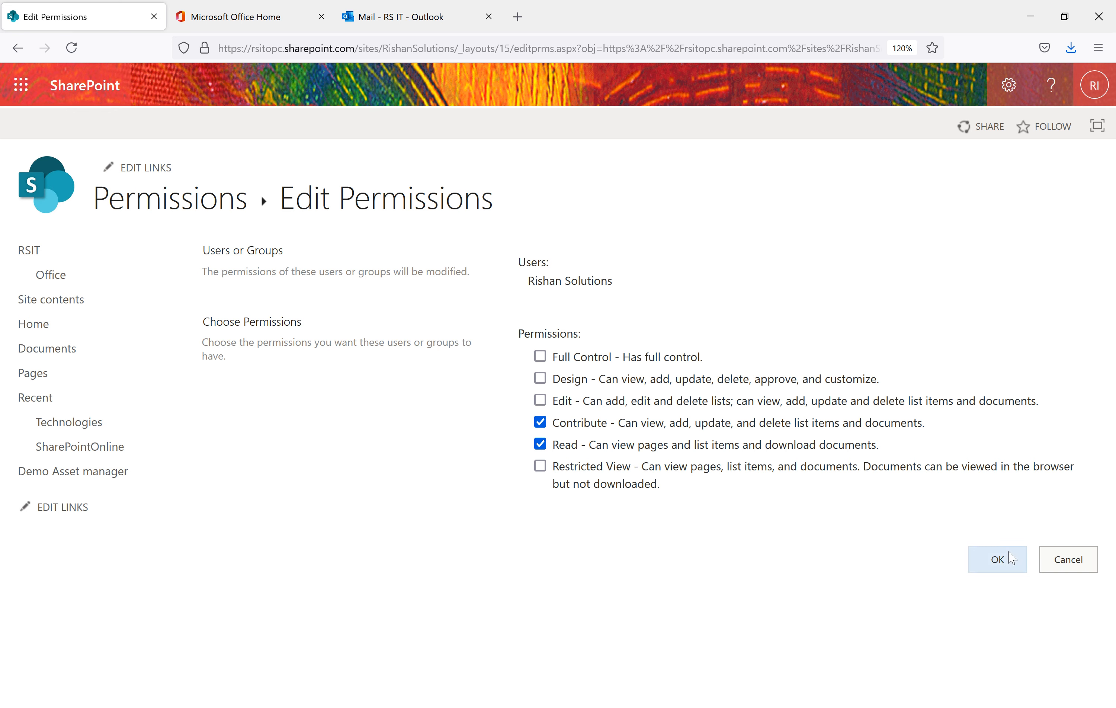
{"action": "left_click", "coordinate": [999, 560]}
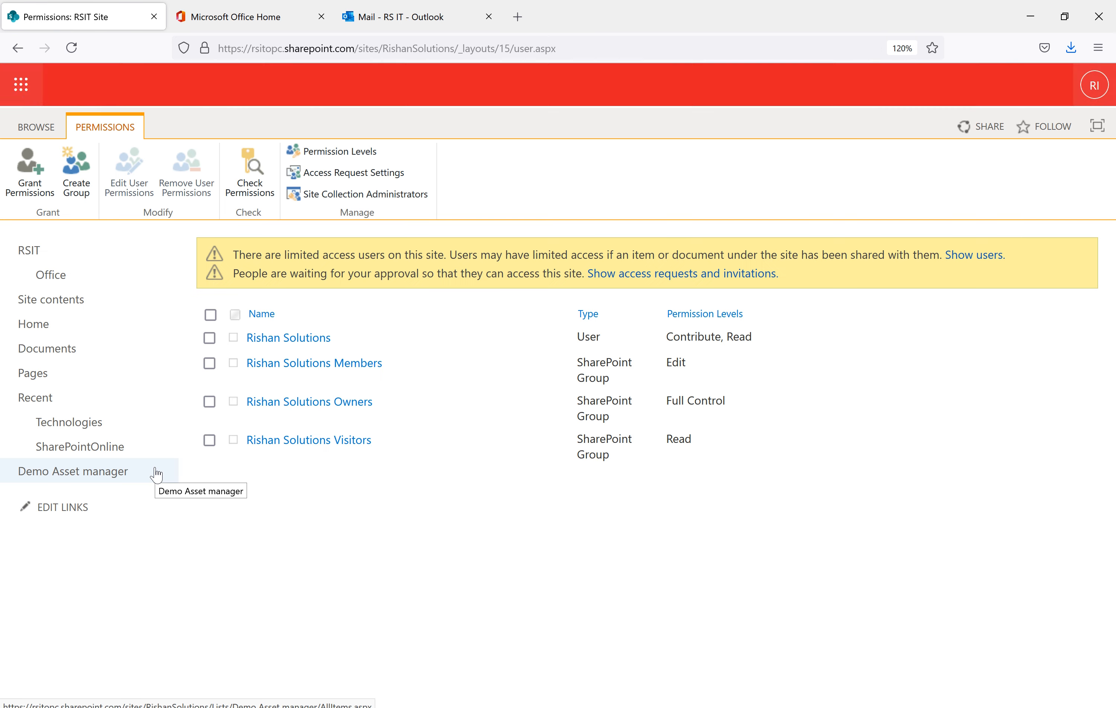
{"action": "left_click_drag", "start_coordinate": [761, 341], "coordinate": [668, 344]}
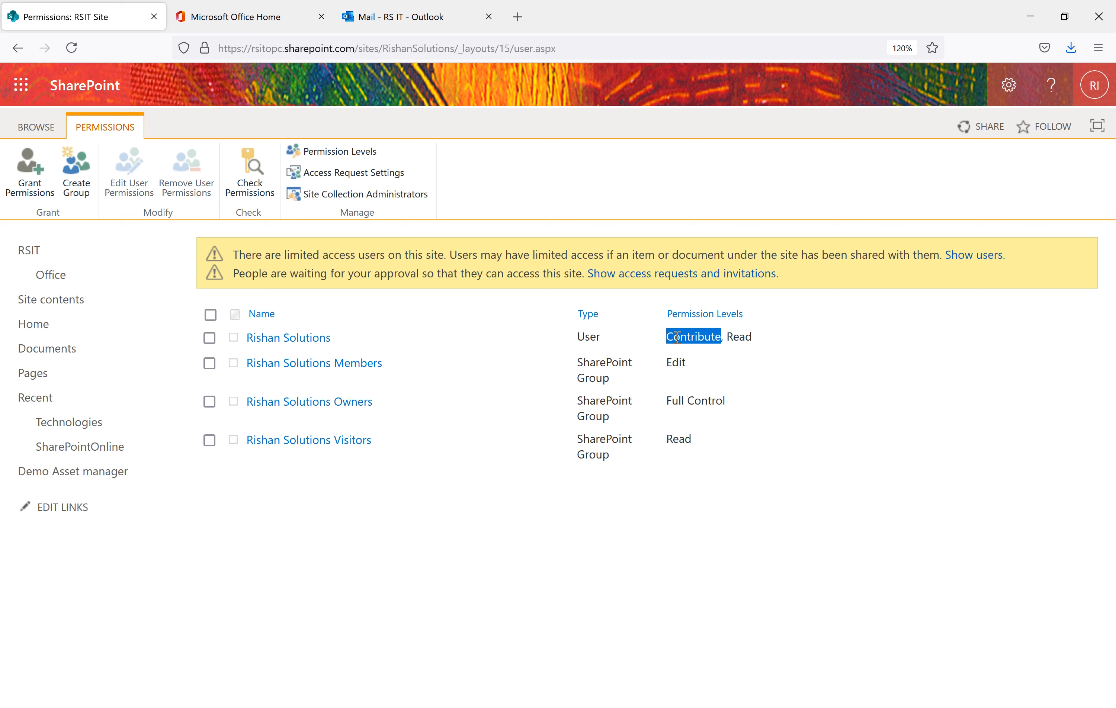
{"action": "mouse_move", "coordinate": [565, 707]}
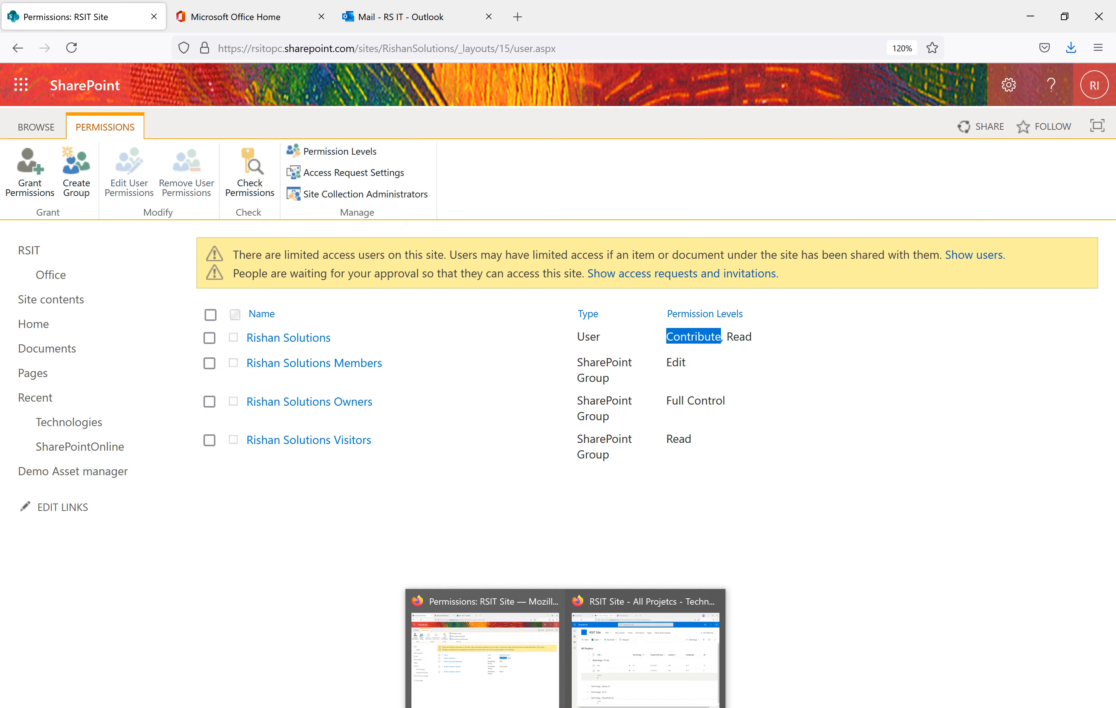
{"action": "left_click", "coordinate": [601, 673]}
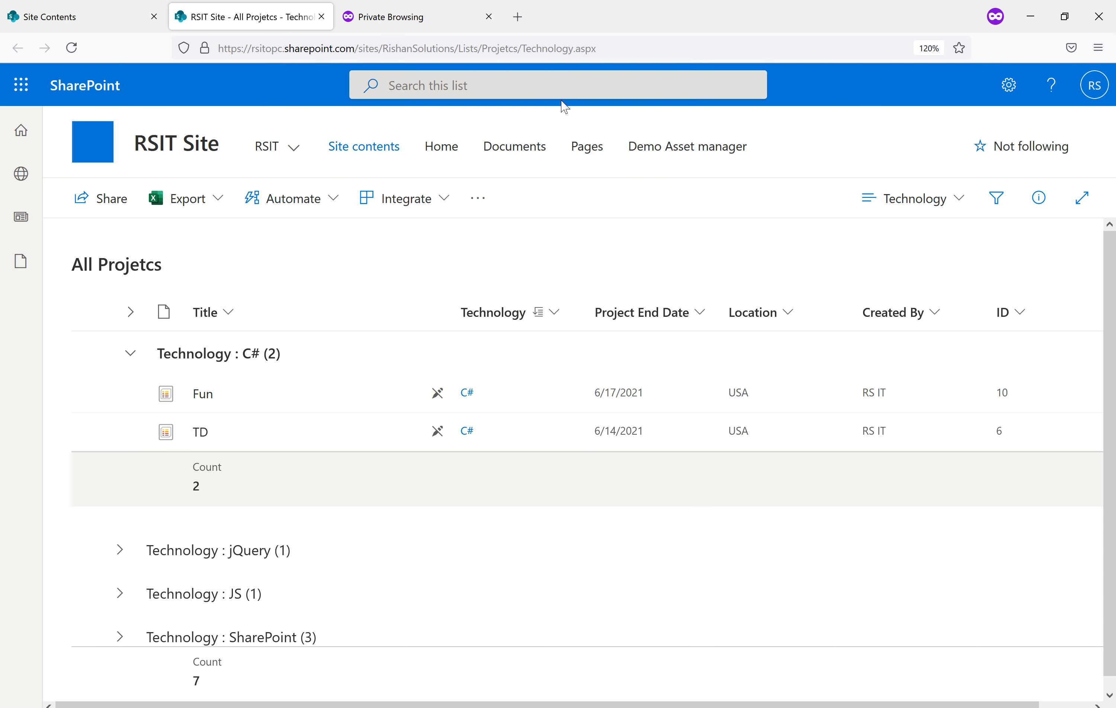
Reload the list and add item 'MS Lists' with technology Microsoft Lists and end date 6/8/2021
{"action": "left_click", "coordinate": [689, 49]}
{"action": "key", "text": "Return"}
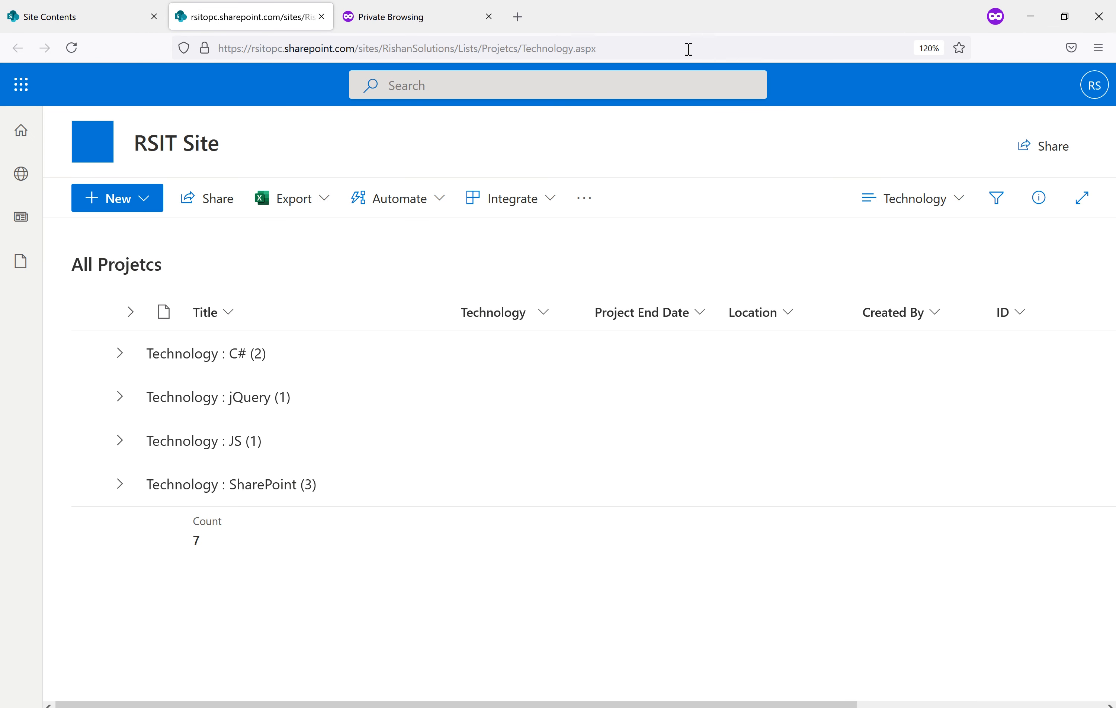
{"action": "left_click", "coordinate": [111, 206]}
{"action": "left_click", "coordinate": [116, 275]}
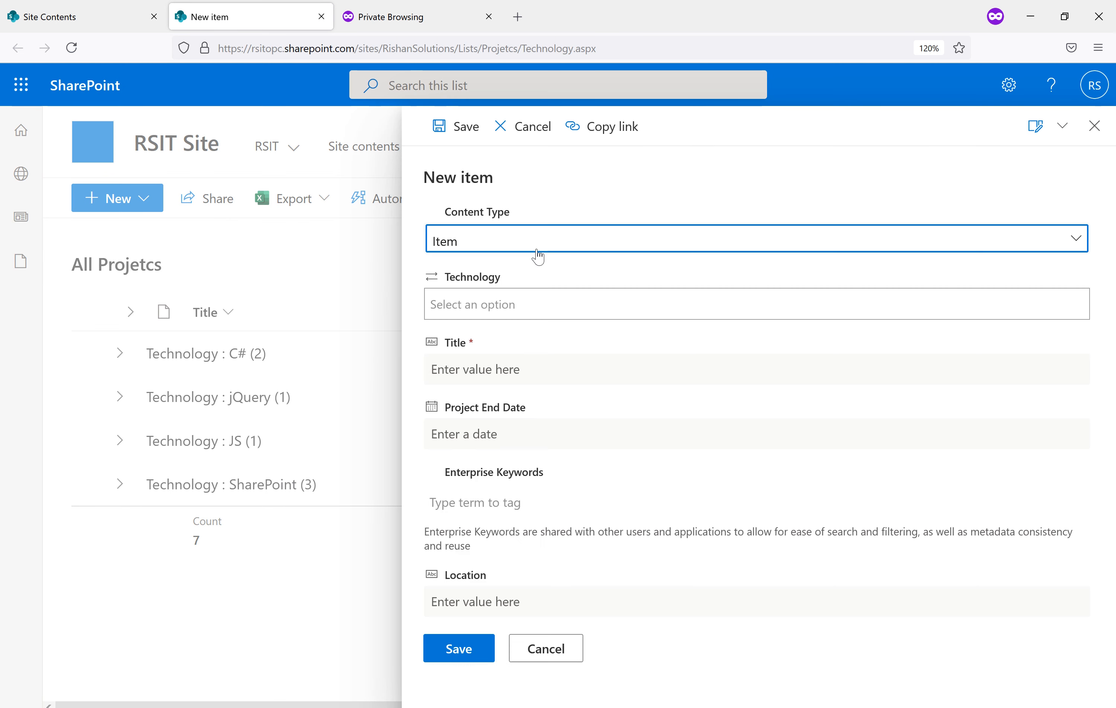
{"action": "left_click", "coordinate": [512, 303]}
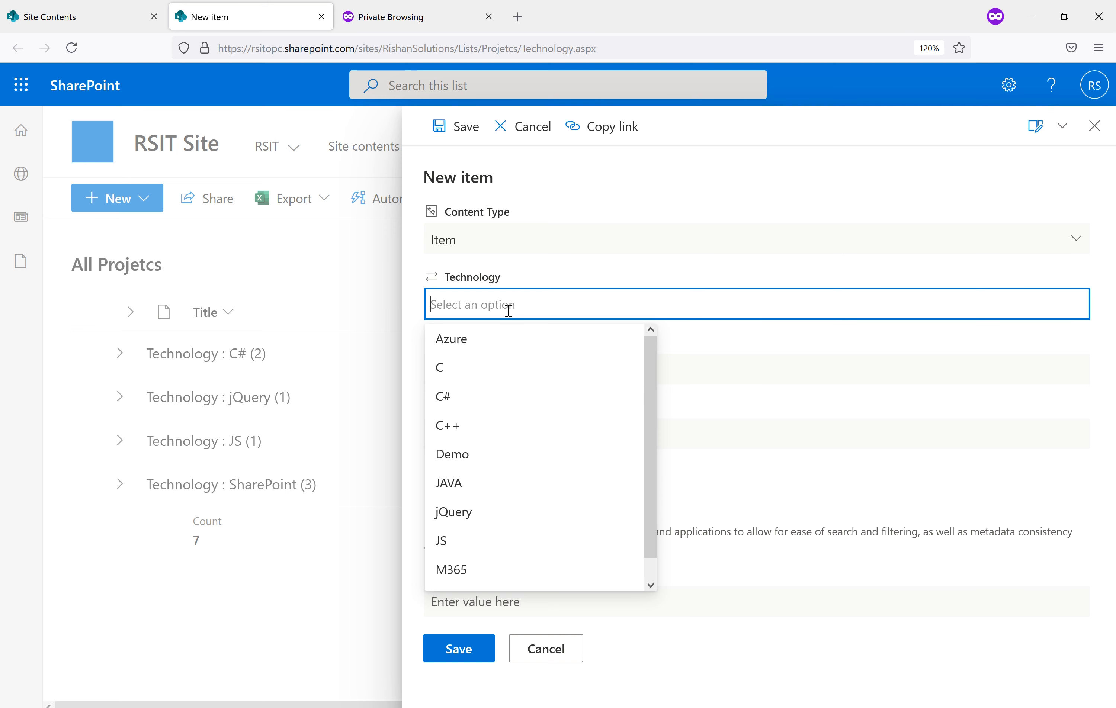
{"action": "type", "text": "M"}
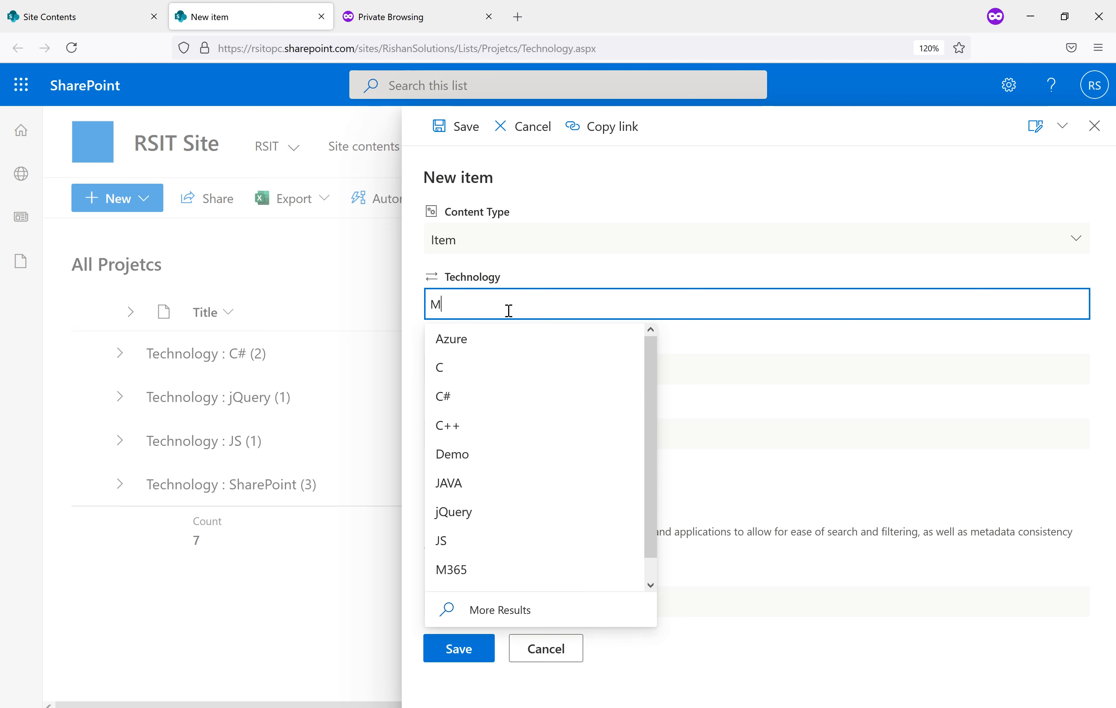
{"action": "type", "text": "icrosoft Lists"}
{"action": "left_click", "coordinate": [570, 375]}
{"action": "type", "text": "MS Lists"}
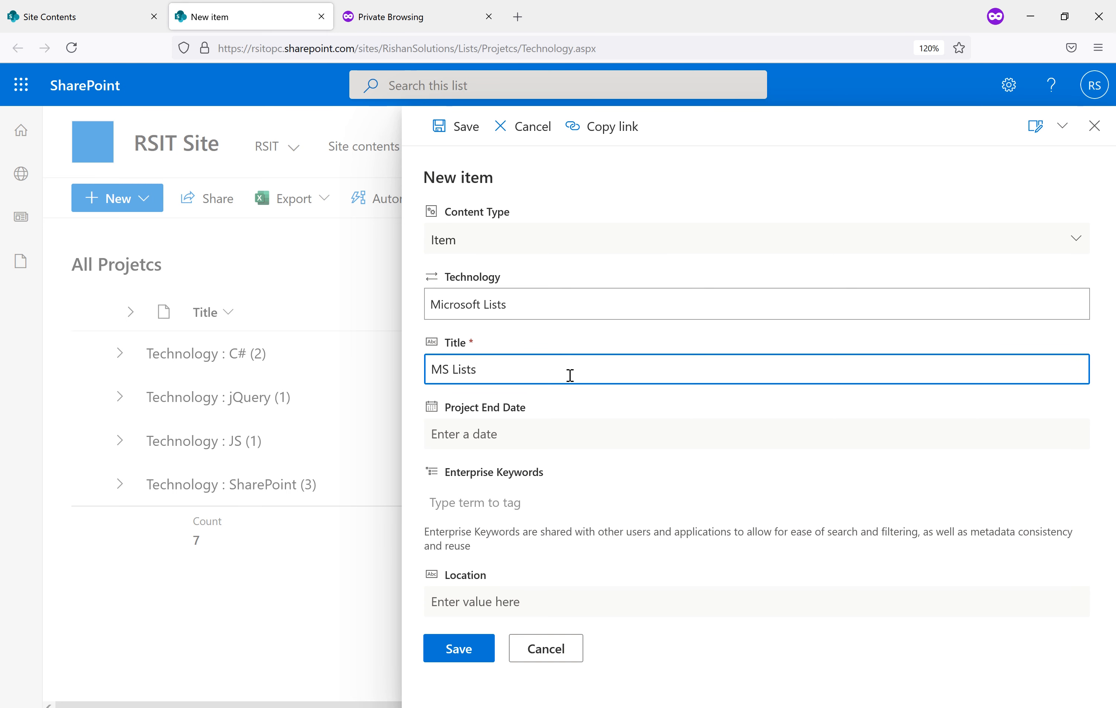
{"action": "left_click", "coordinate": [544, 434]}
{"action": "left_click", "coordinate": [508, 562]}
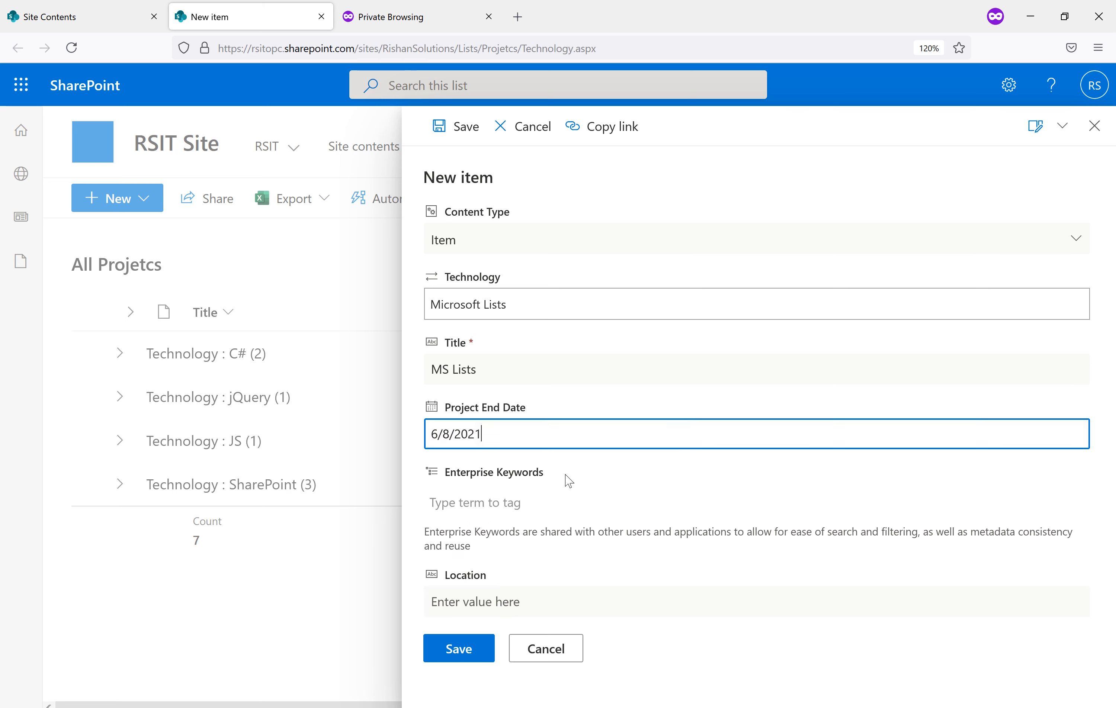
{"action": "left_click", "coordinate": [462, 652]}
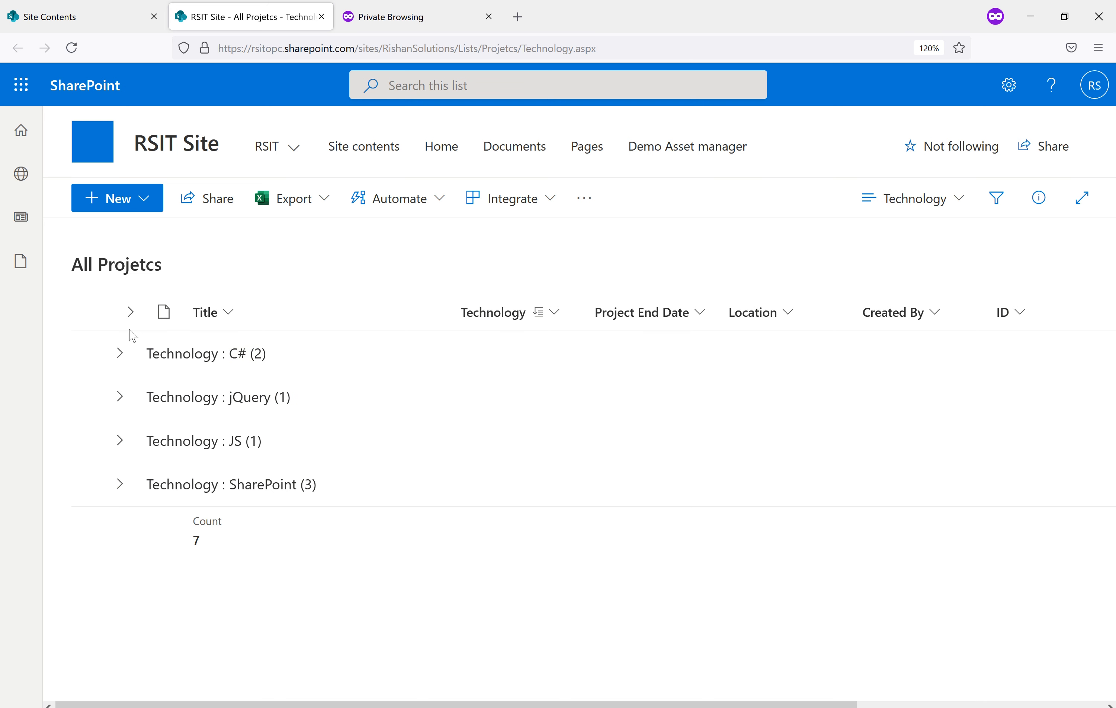
Change the Fun project's end date to 6/10/2021 and save it
{"action": "left_click", "coordinate": [123, 355]}
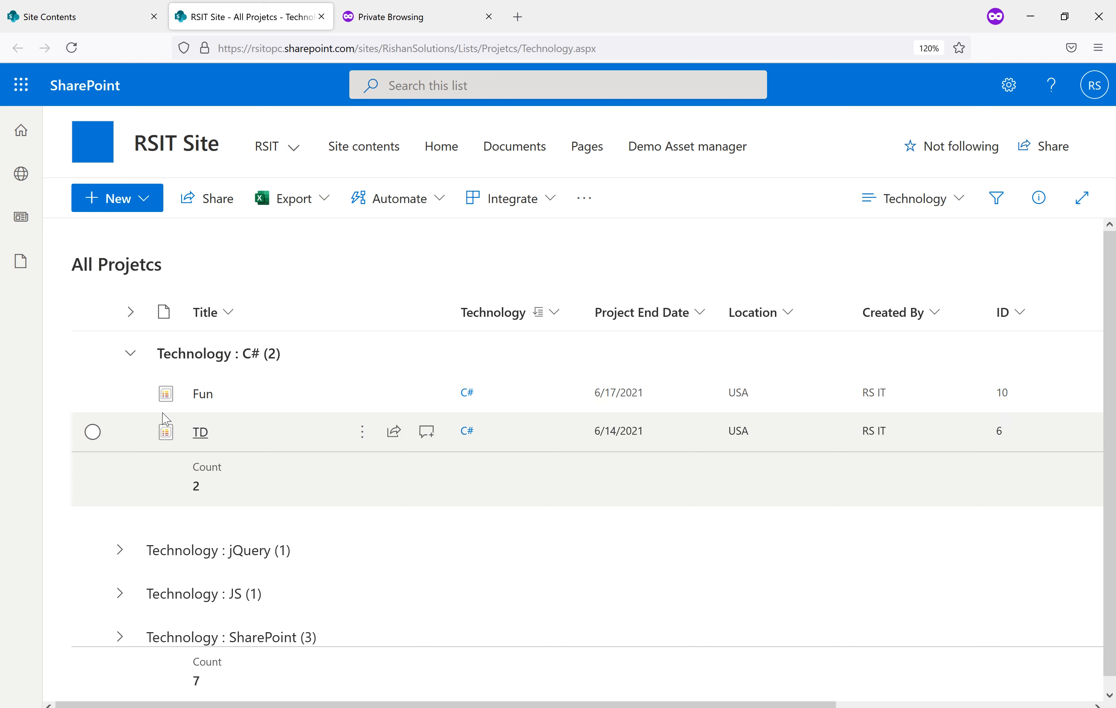
{"action": "left_click", "coordinate": [94, 395]}
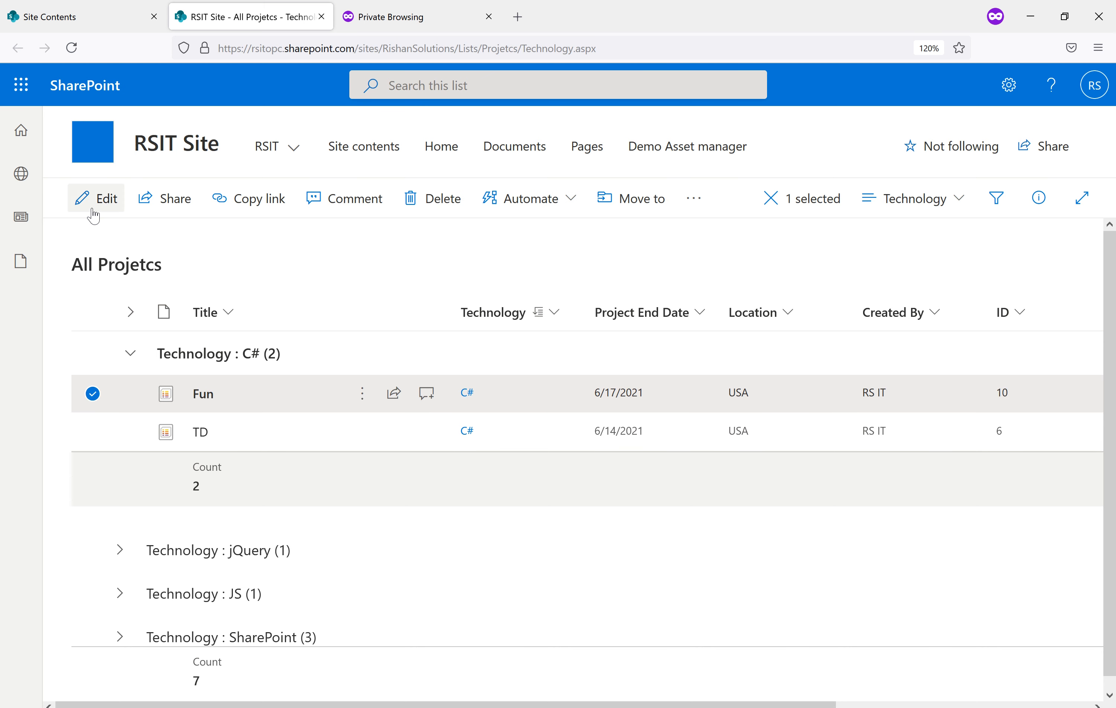
{"action": "left_click", "coordinate": [362, 394]}
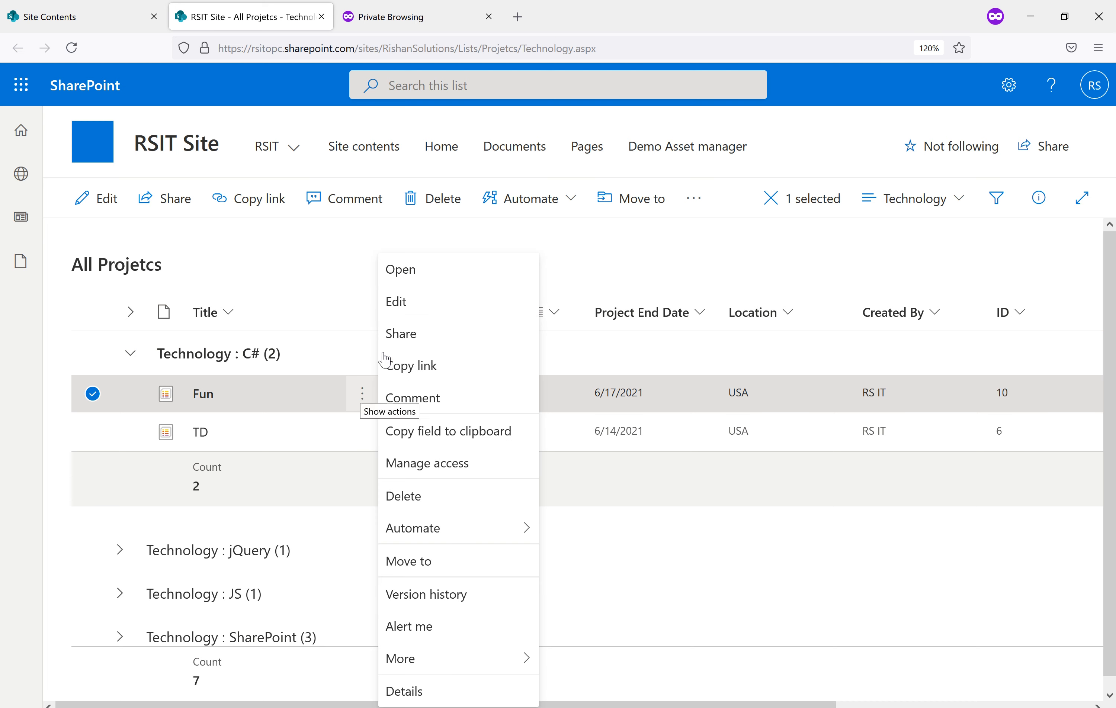
{"action": "left_click", "coordinate": [409, 308]}
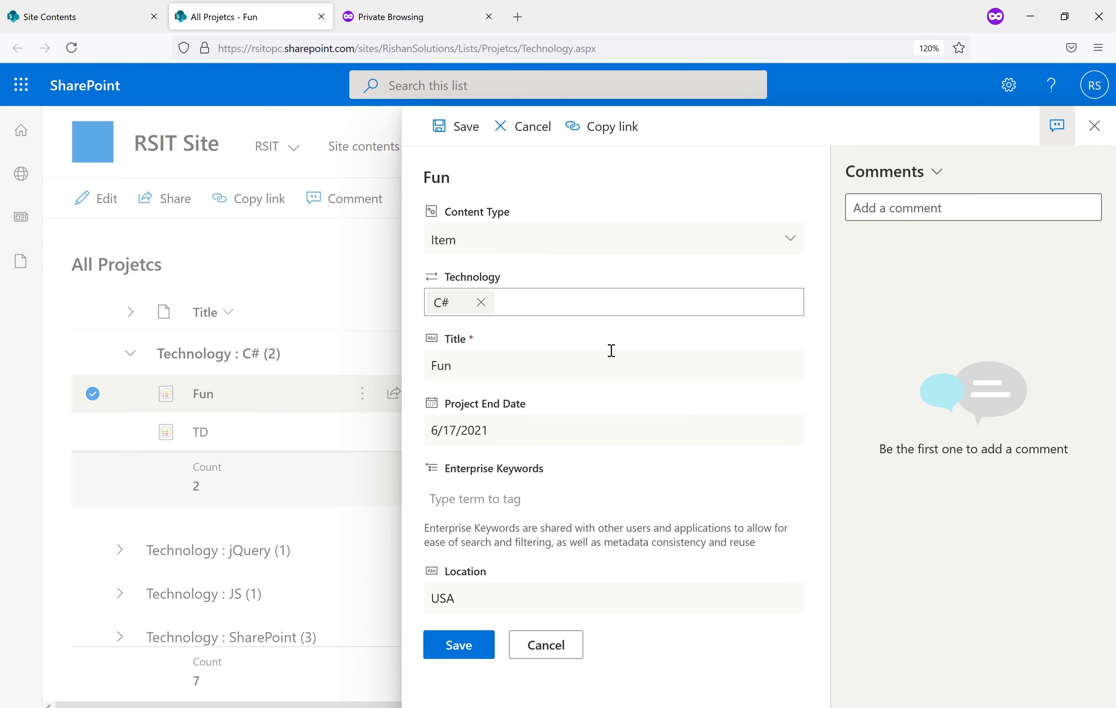
{"action": "left_click", "coordinate": [521, 505]}
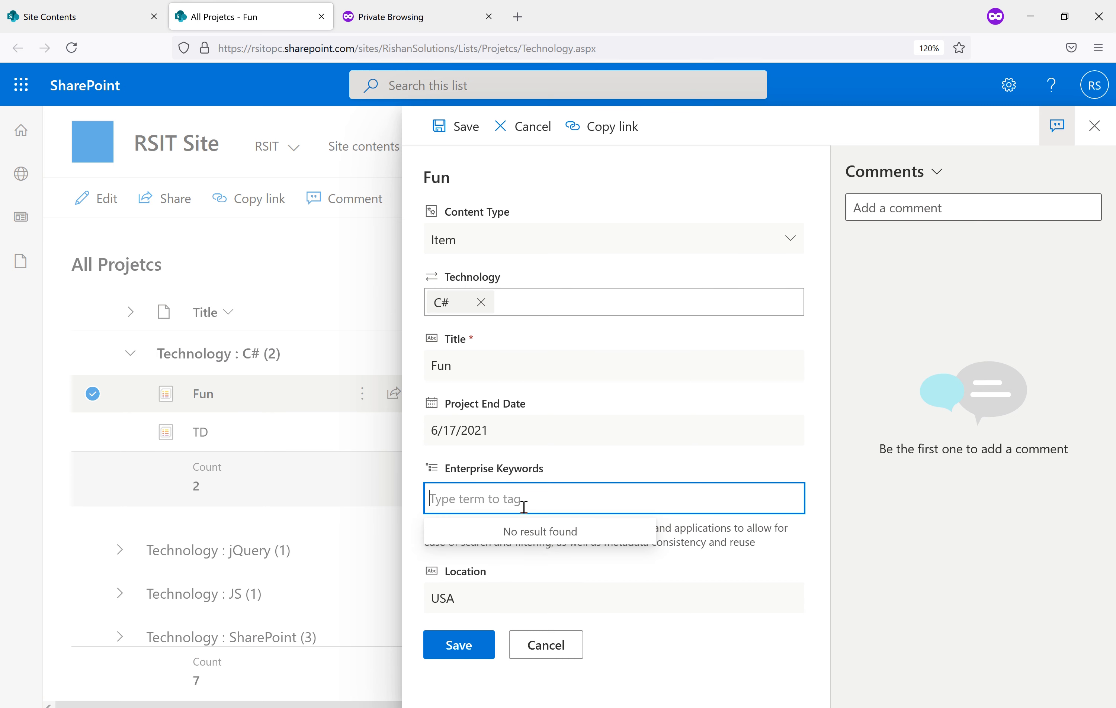
{"action": "left_click", "coordinate": [536, 435]}
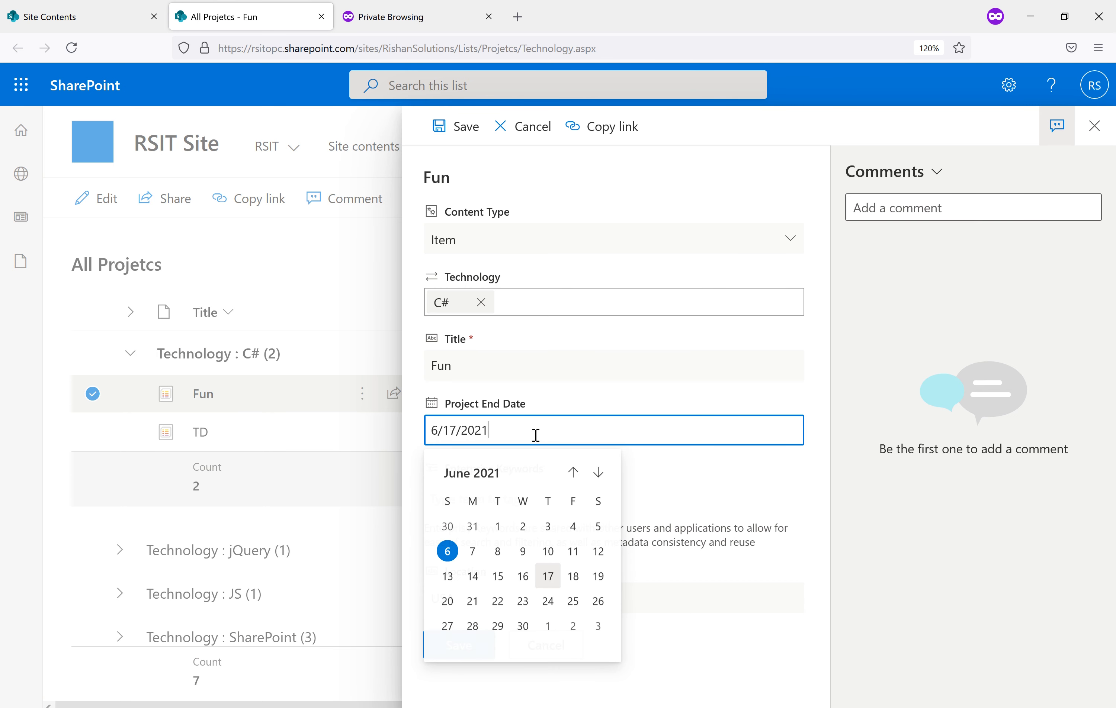
{"action": "left_click", "coordinate": [548, 553]}
{"action": "left_click", "coordinate": [459, 658]}
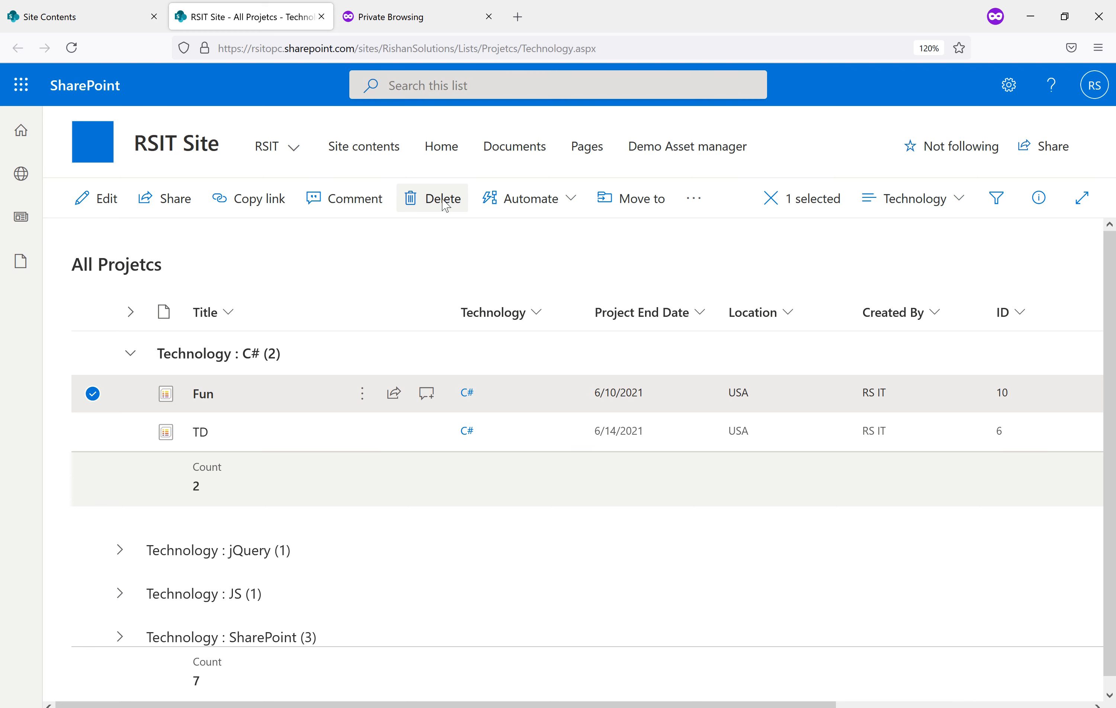
Delete the Fun item, then glance at the settings panel and the extra list commands
{"action": "left_click", "coordinate": [444, 202]}
{"action": "left_click", "coordinate": [579, 438]}
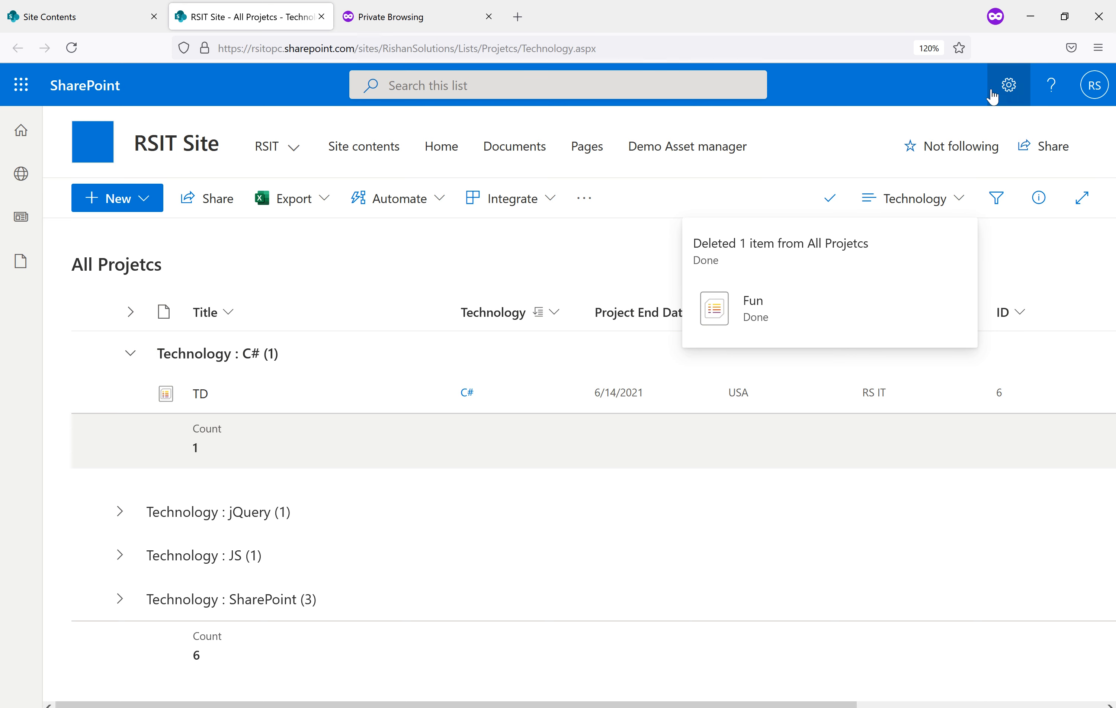
{"action": "left_click", "coordinate": [1007, 92]}
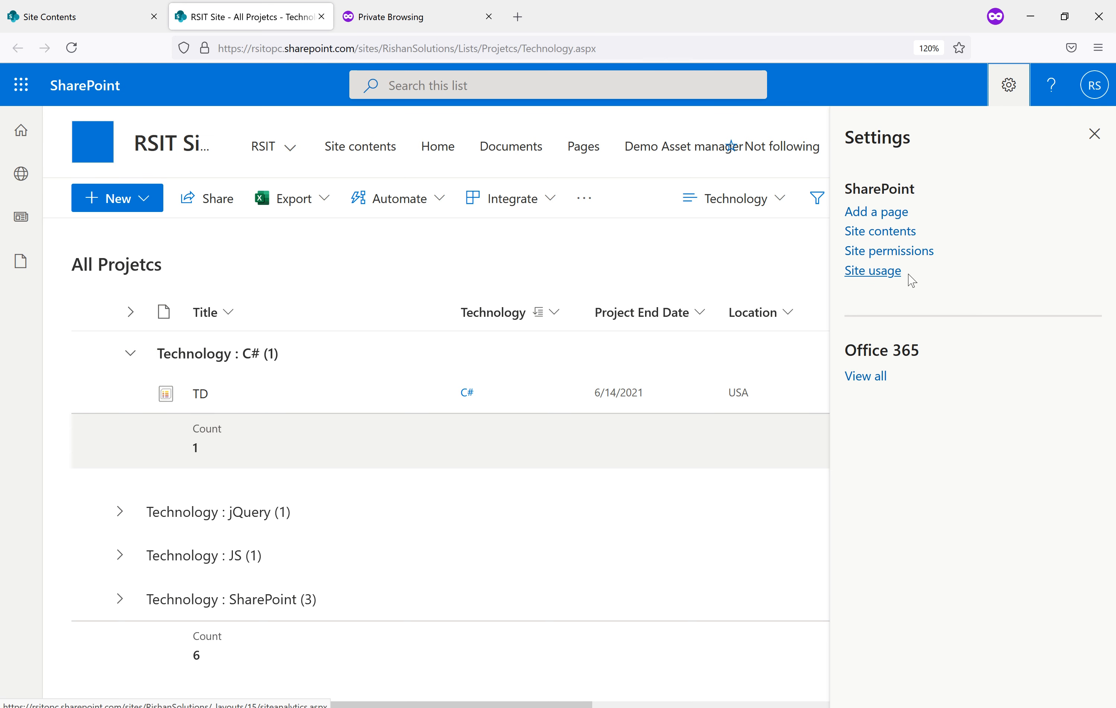
{"action": "left_click", "coordinate": [1095, 134]}
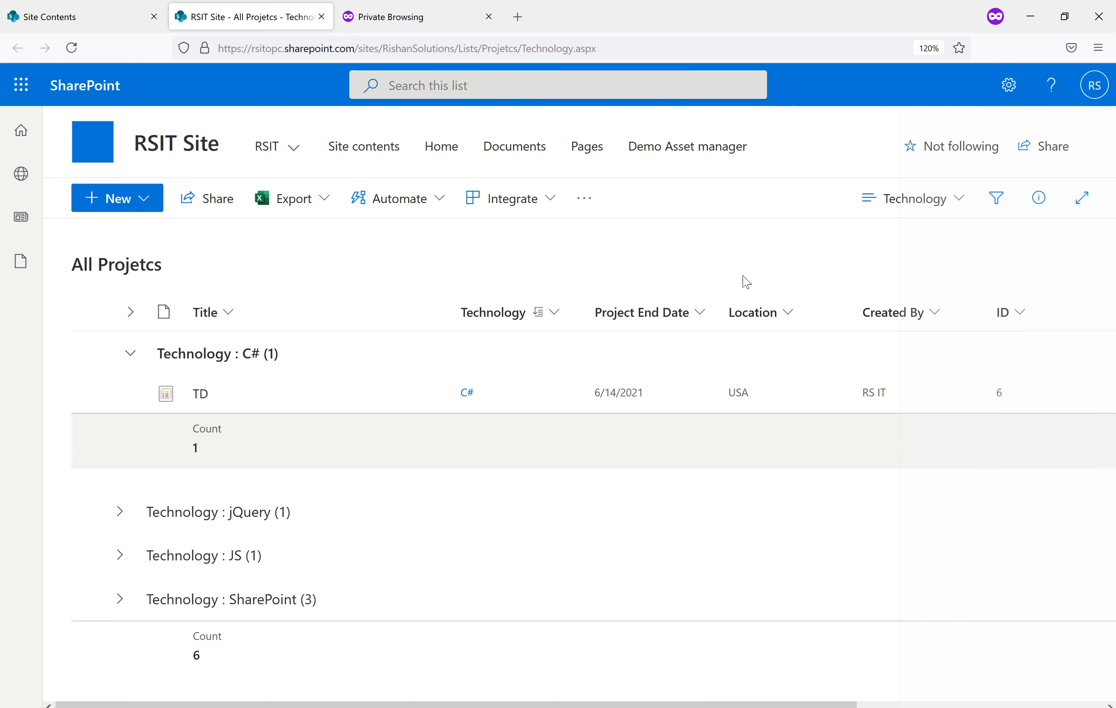
{"action": "left_click", "coordinate": [583, 202]}
{"action": "left_click", "coordinate": [575, 270]}
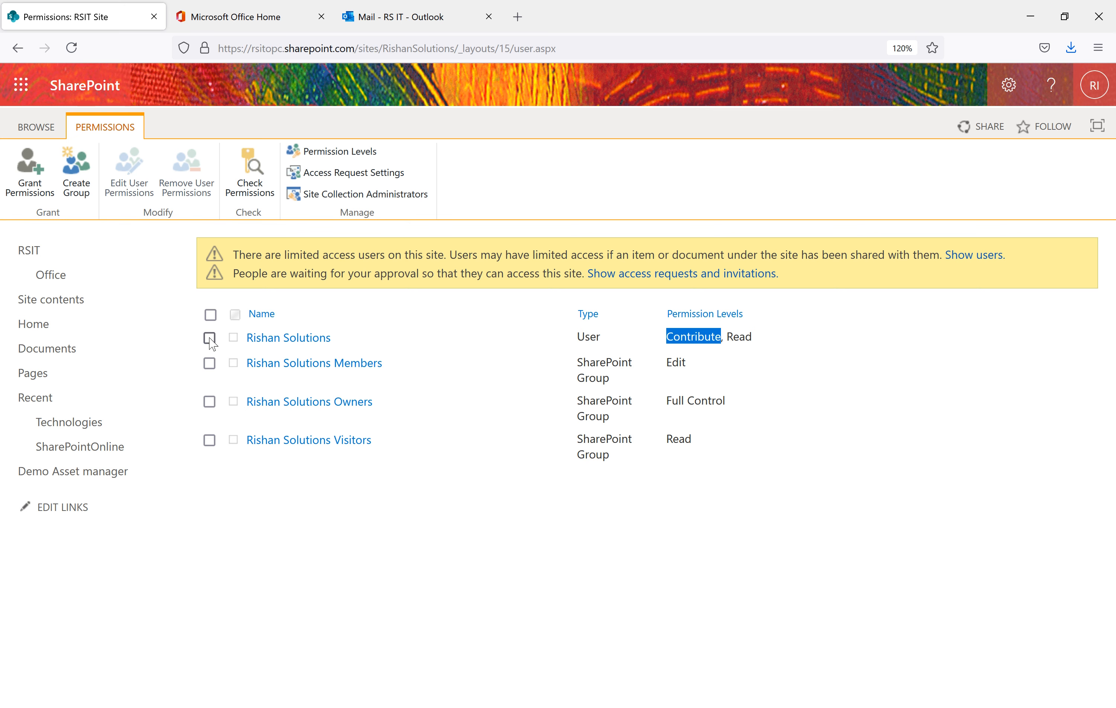
Replace the user's Contribute permission with Edit alongside Read, then return to the All Projetcs window
{"action": "left_click", "coordinate": [210, 338]}
{"action": "left_click", "coordinate": [136, 187]}
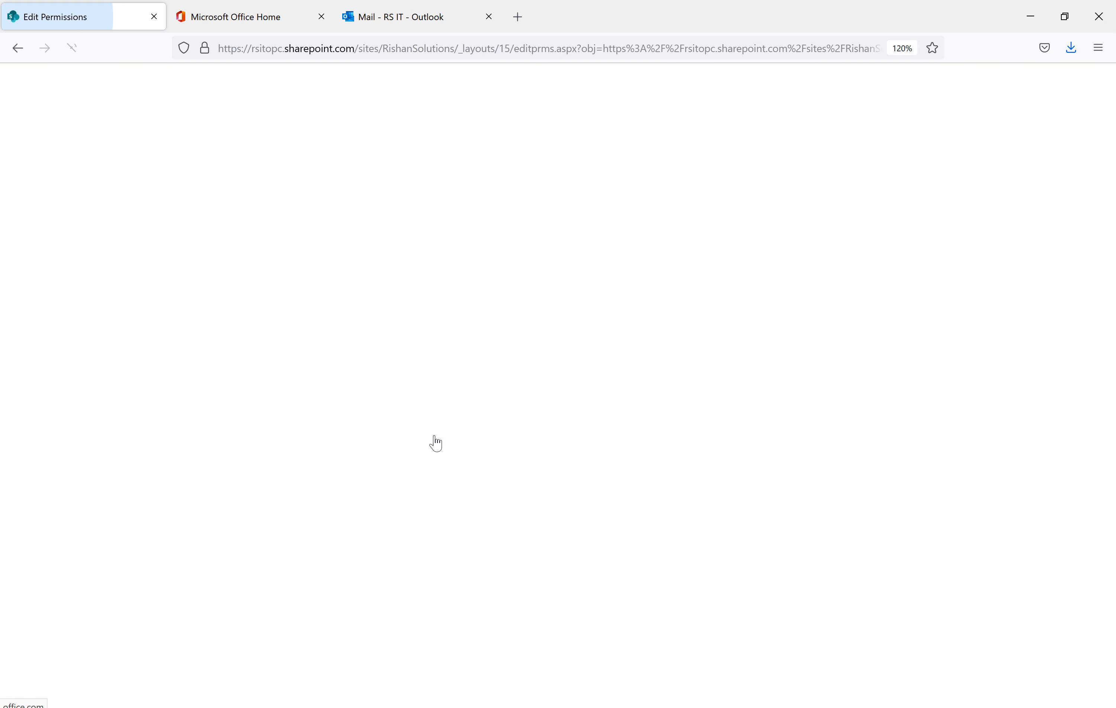
{"action": "left_click", "coordinate": [541, 400]}
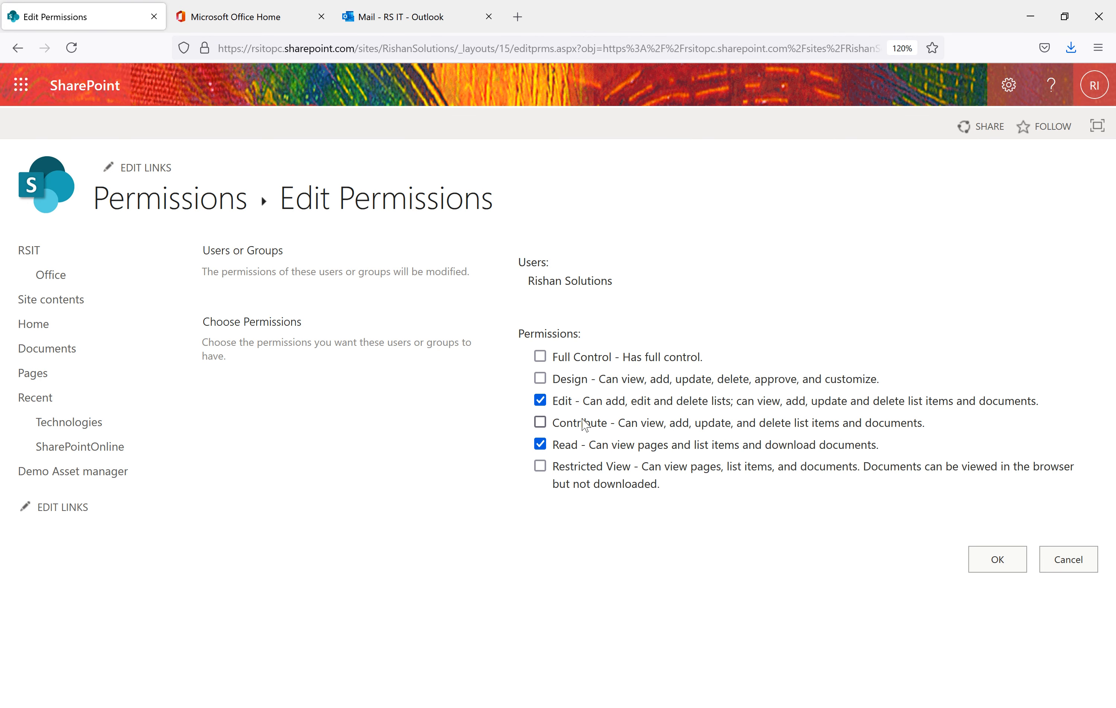
{"action": "left_click", "coordinate": [993, 560]}
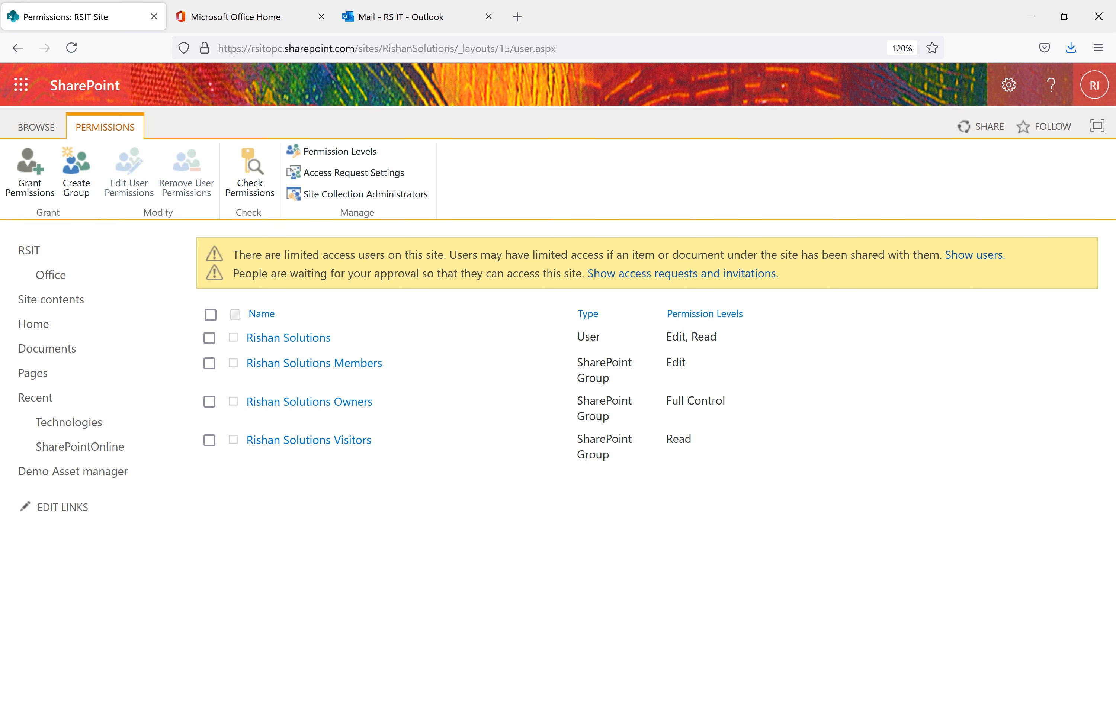
{"action": "left_click", "coordinate": [565, 707]}
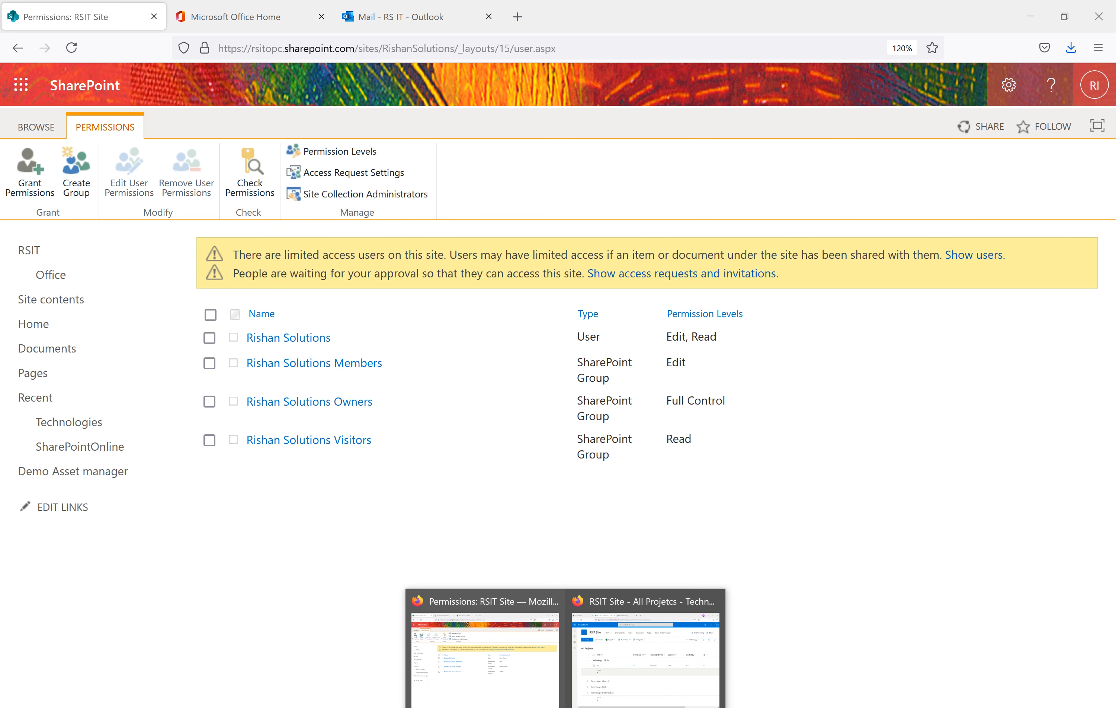
{"action": "left_click", "coordinate": [626, 674]}
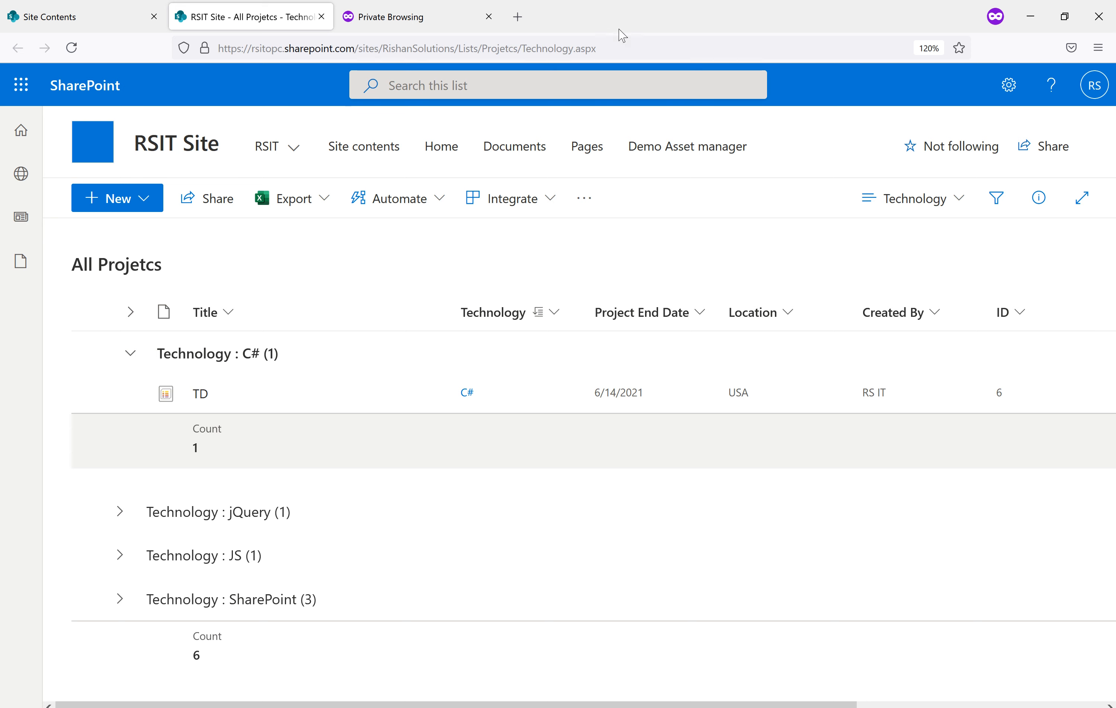
{"action": "left_click", "coordinate": [617, 43]}
Reload the All Projetcs list, select the TD item under the C# group, and open List settings
{"action": "key", "text": "Return"}
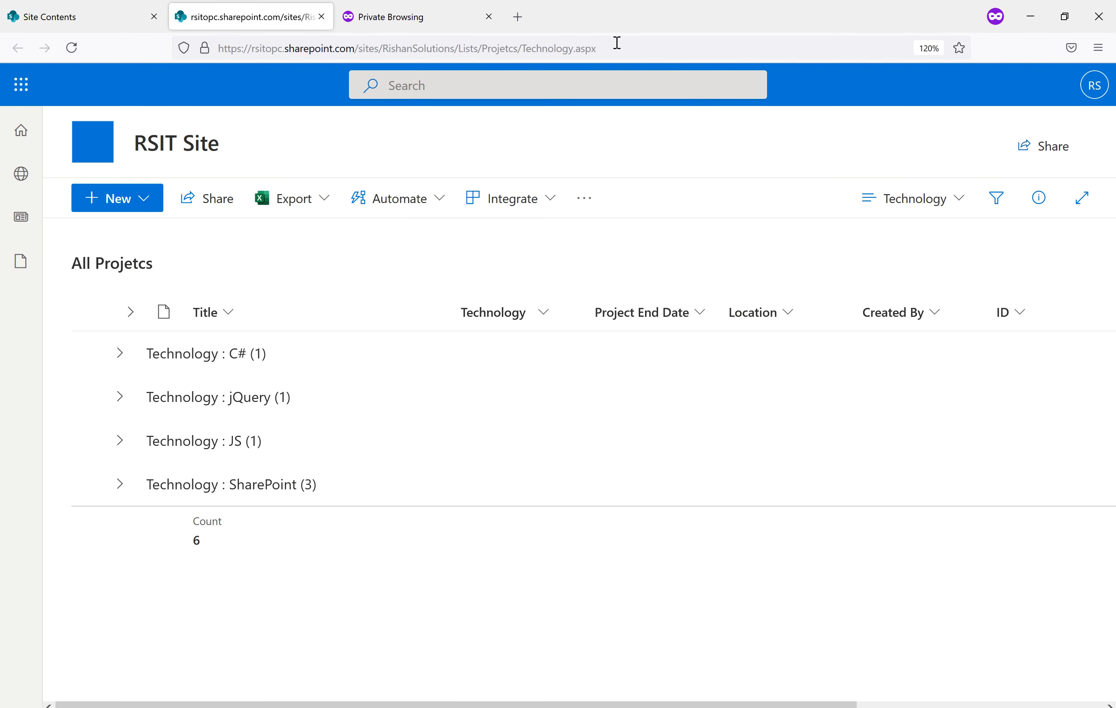
{"action": "left_click", "coordinate": [137, 203]}
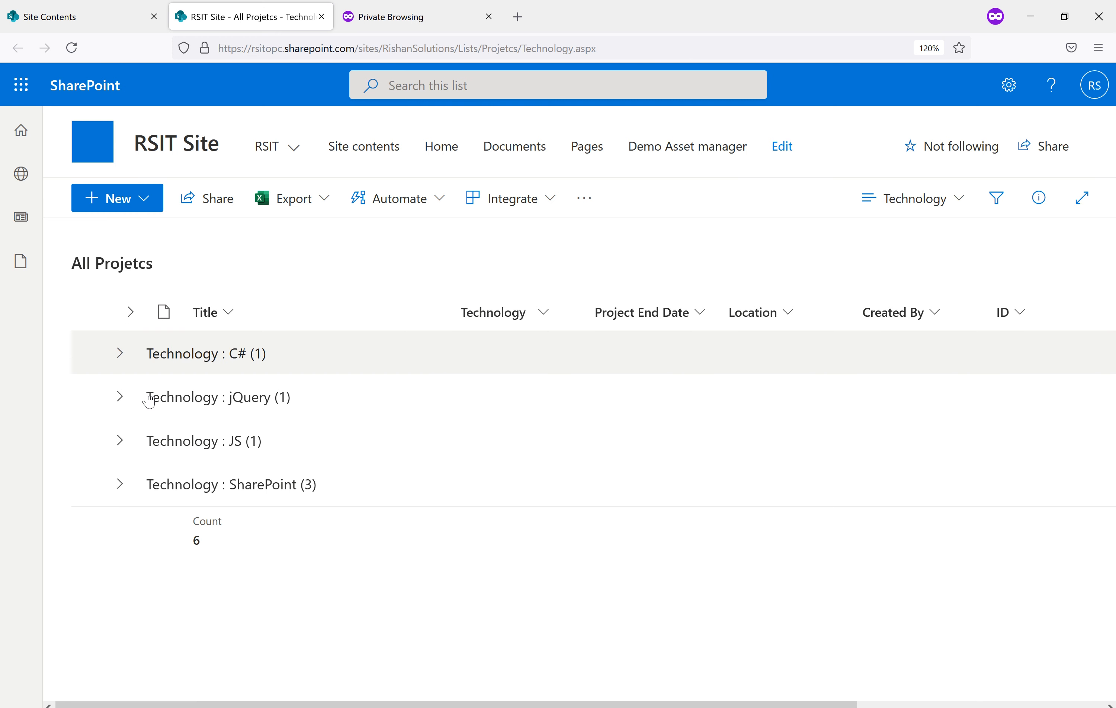
{"action": "left_click", "coordinate": [121, 355]}
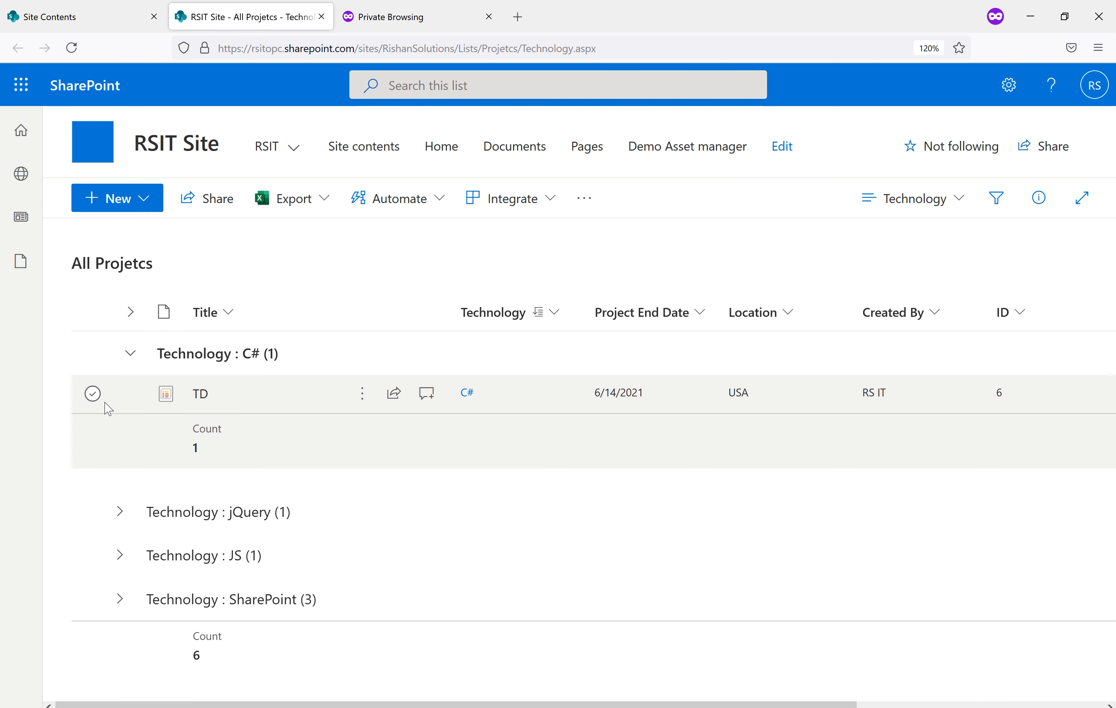
{"action": "left_click", "coordinate": [96, 398]}
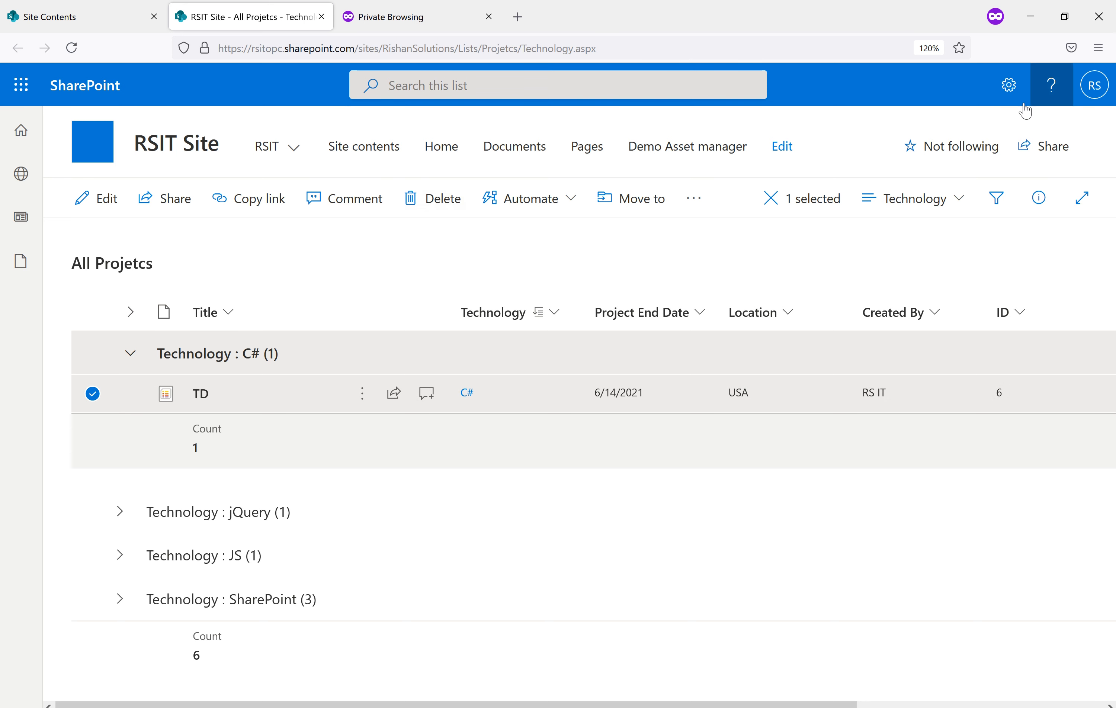
{"action": "left_click", "coordinate": [1010, 89]}
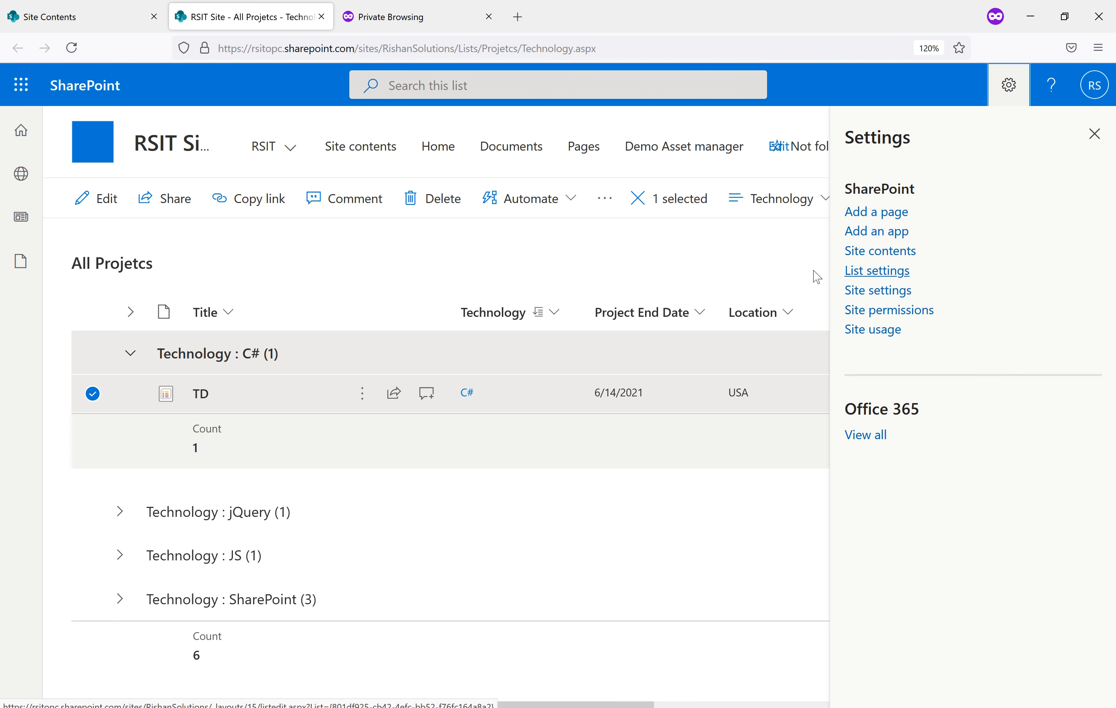
{"action": "left_click", "coordinate": [891, 275]}
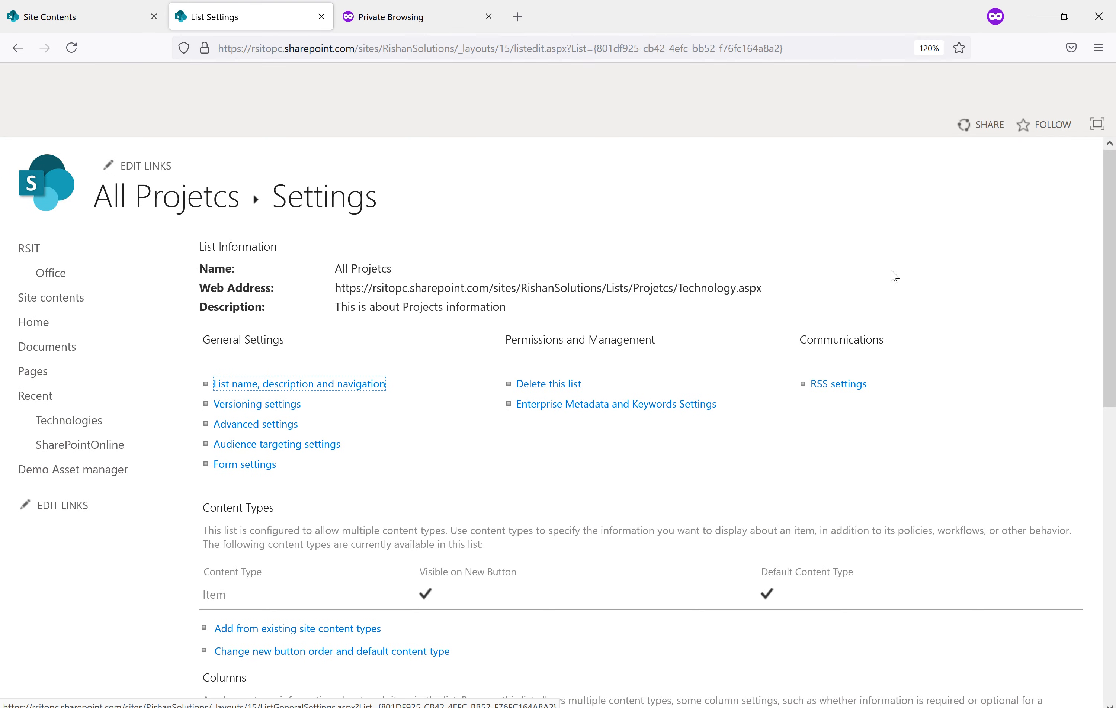
Rename the All Projetcs list to 'All Projetcs Permissions' and save
{"action": "scroll", "coordinate": [367, 377], "scroll_direction": "down", "scroll_amount": 8}
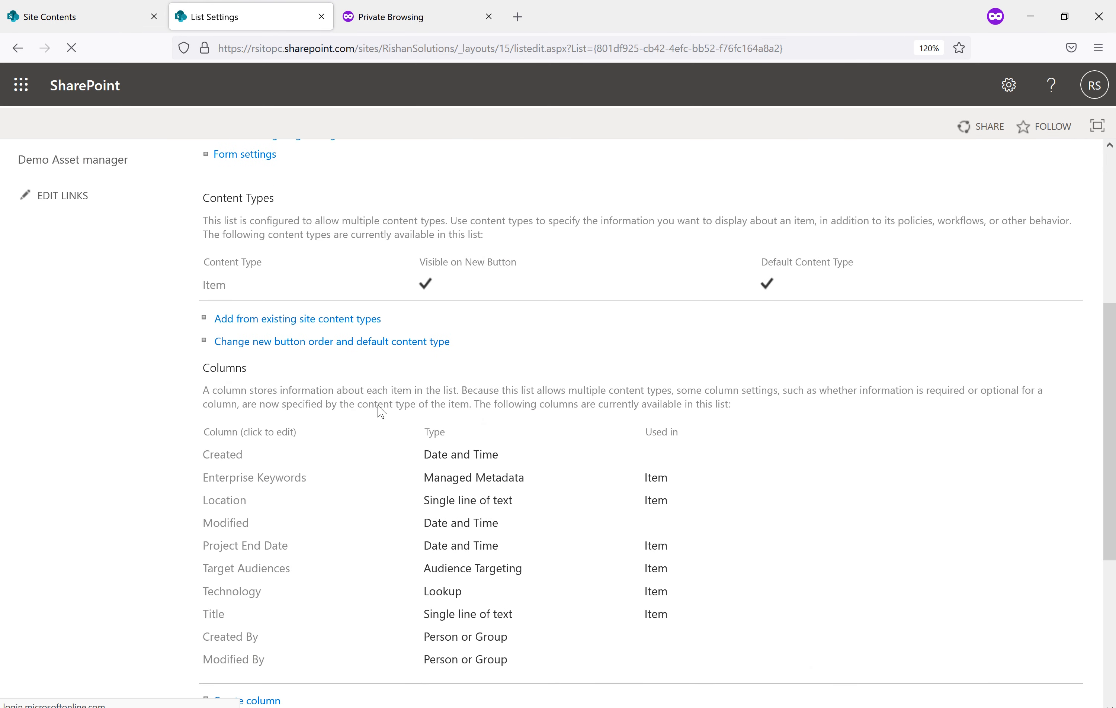
{"action": "scroll", "coordinate": [379, 420], "scroll_direction": "up", "scroll_amount": 8}
{"action": "left_click", "coordinate": [327, 304]}
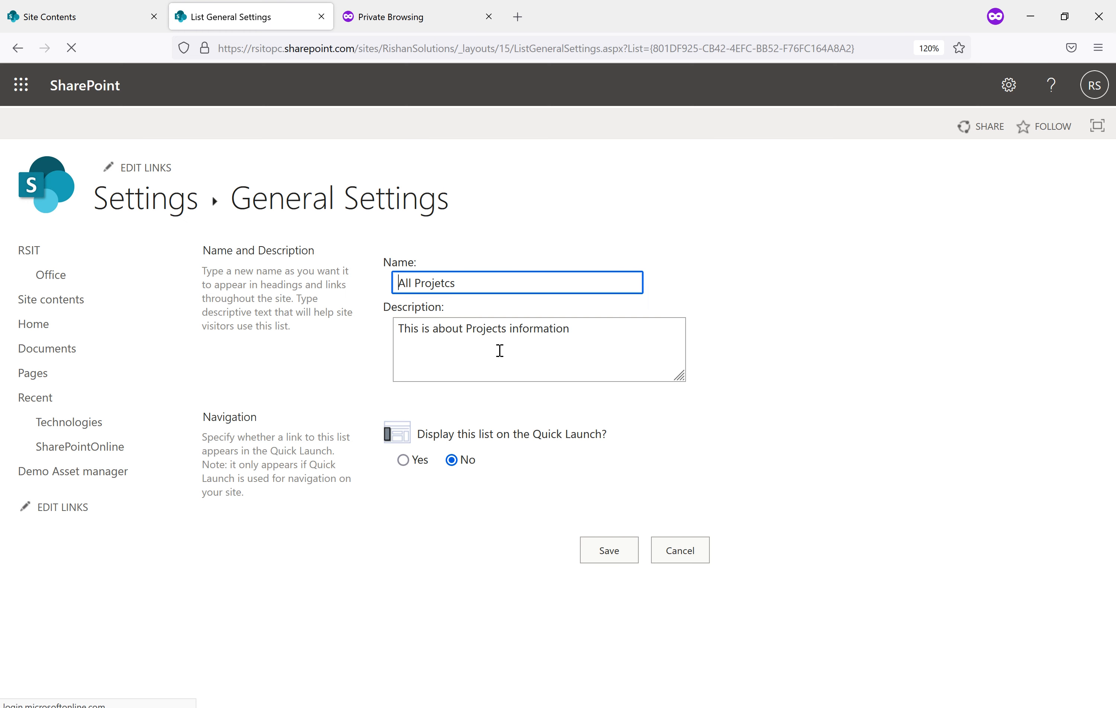
{"action": "left_click", "coordinate": [478, 280]}
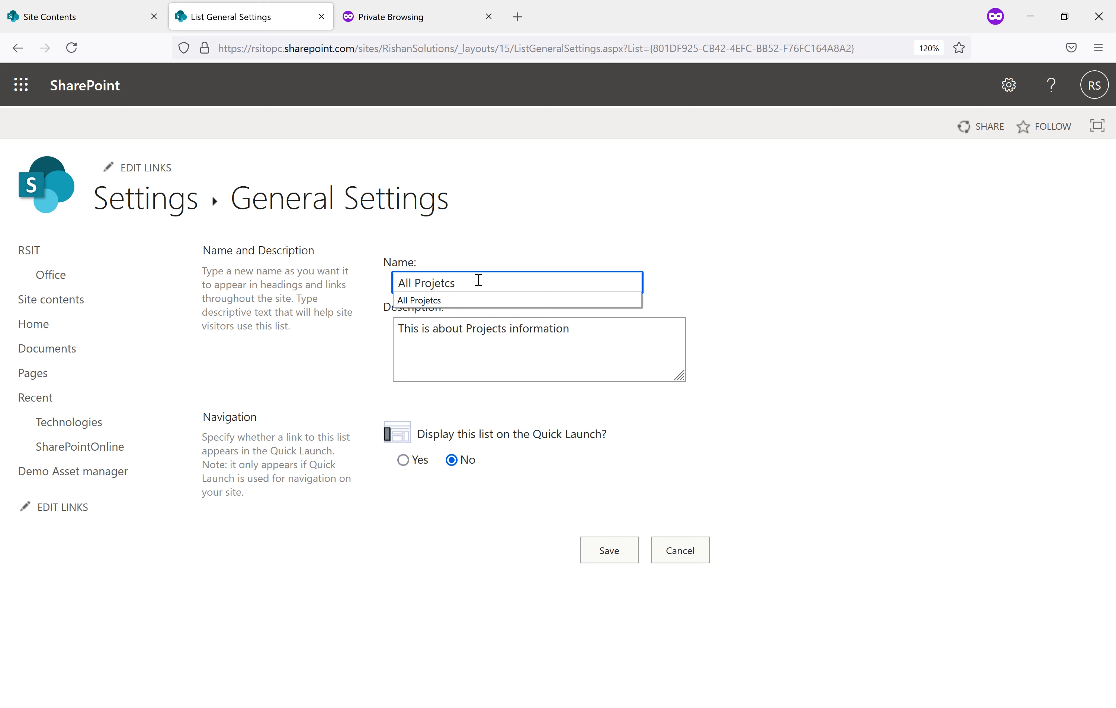
{"action": "type", "text": "Permissio"}
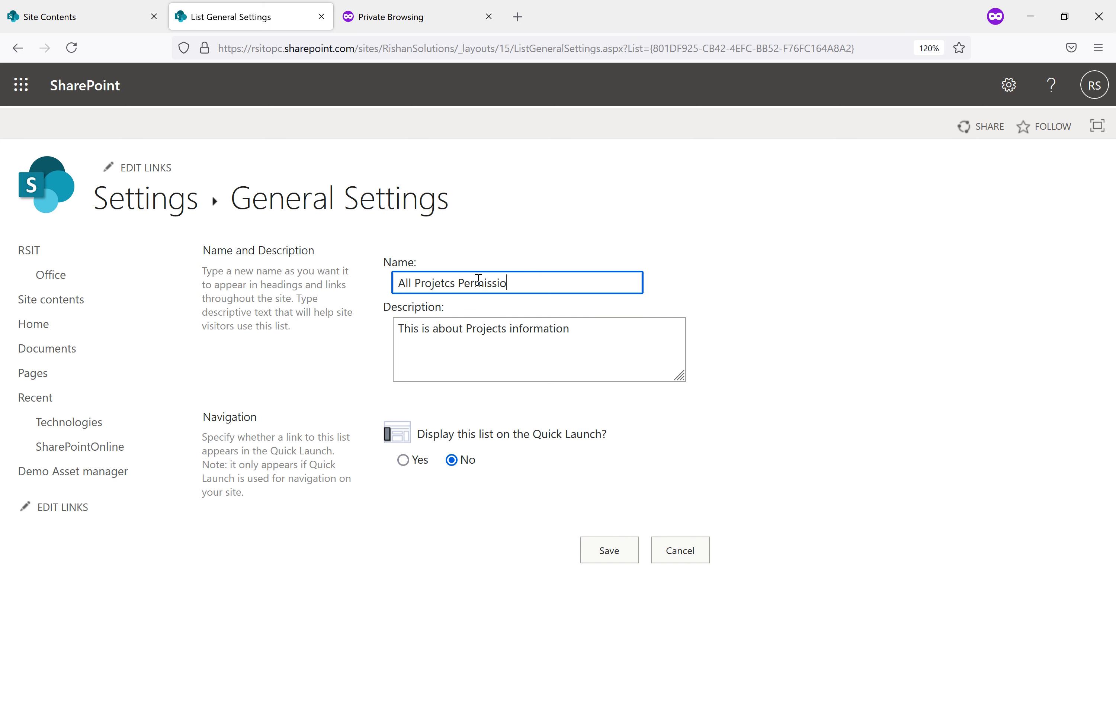
{"action": "left_click", "coordinate": [623, 551]}
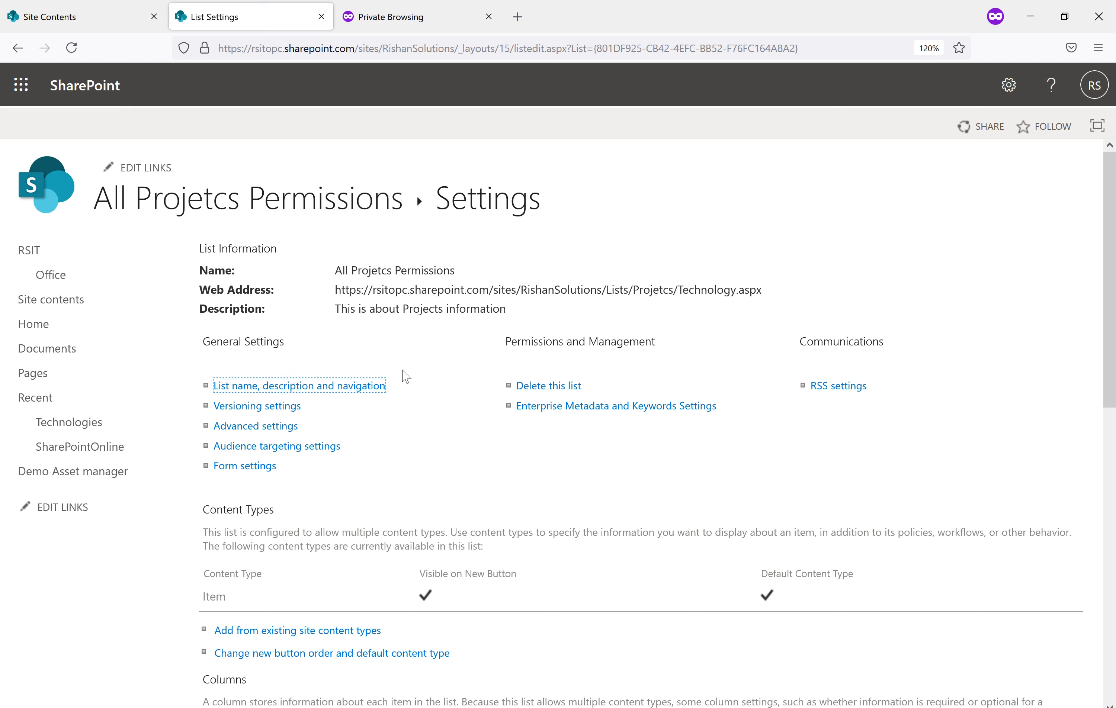
{"action": "scroll", "coordinate": [406, 377], "scroll_direction": "down", "scroll_amount": 5}
{"action": "scroll", "coordinate": [392, 461], "scroll_direction": "up", "scroll_amount": 5}
Go to Site settings and open the Technologies list
{"action": "left_click", "coordinate": [1010, 84]}
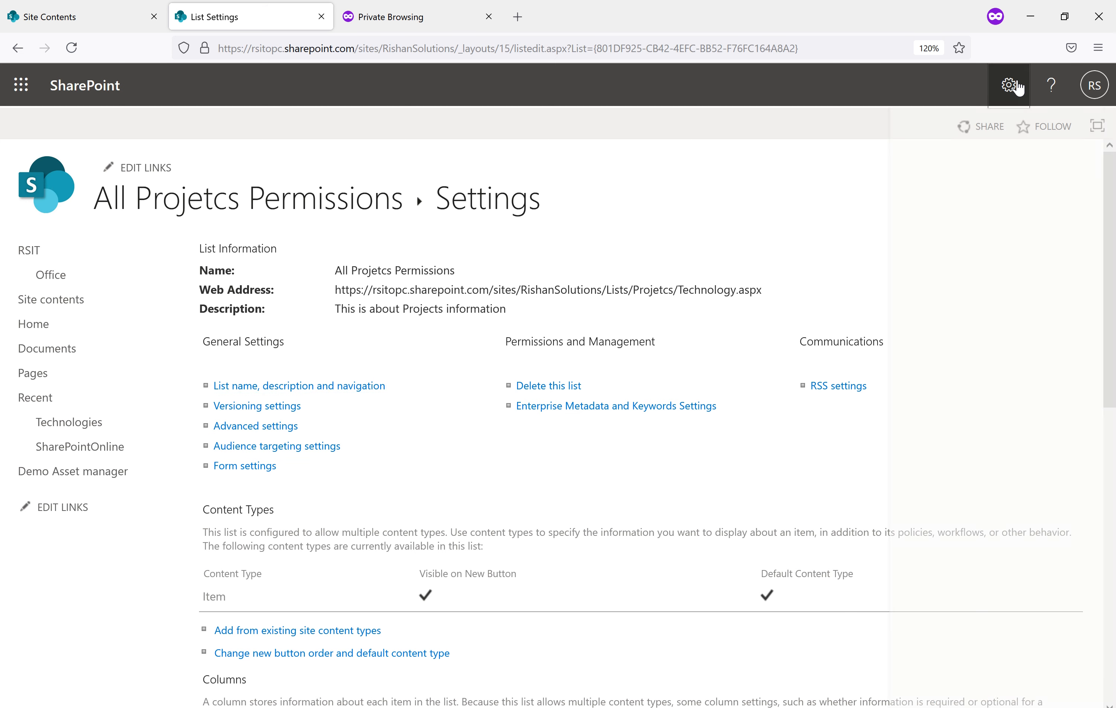
{"action": "left_click", "coordinate": [876, 275]}
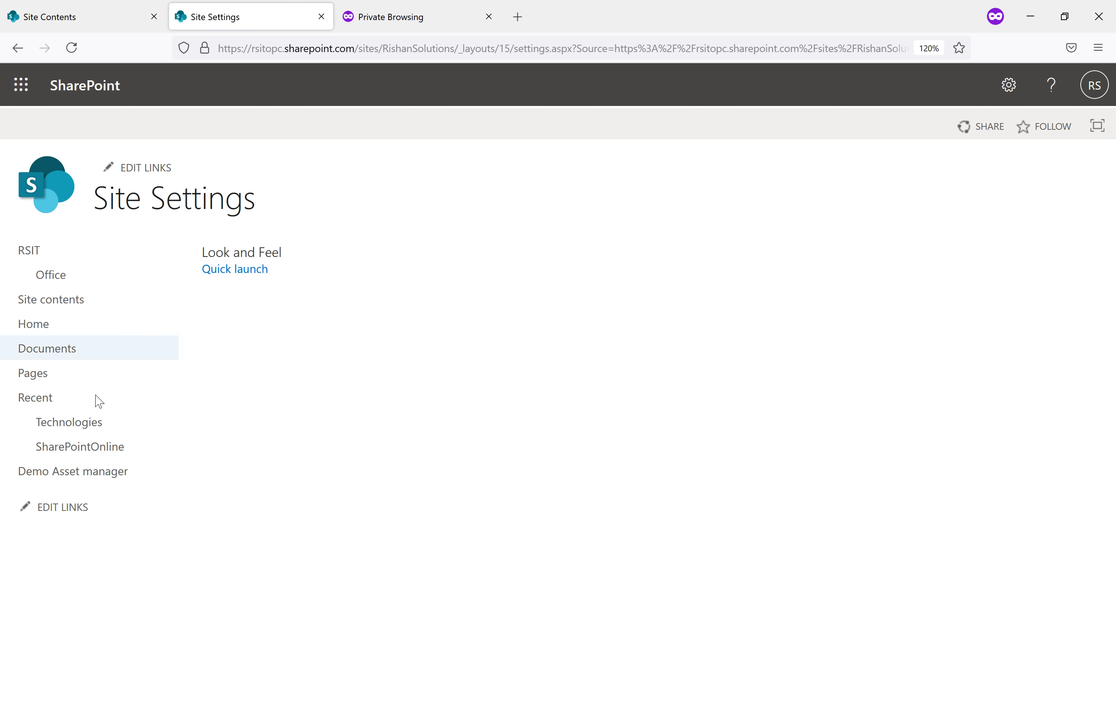
{"action": "left_click", "coordinate": [75, 424]}
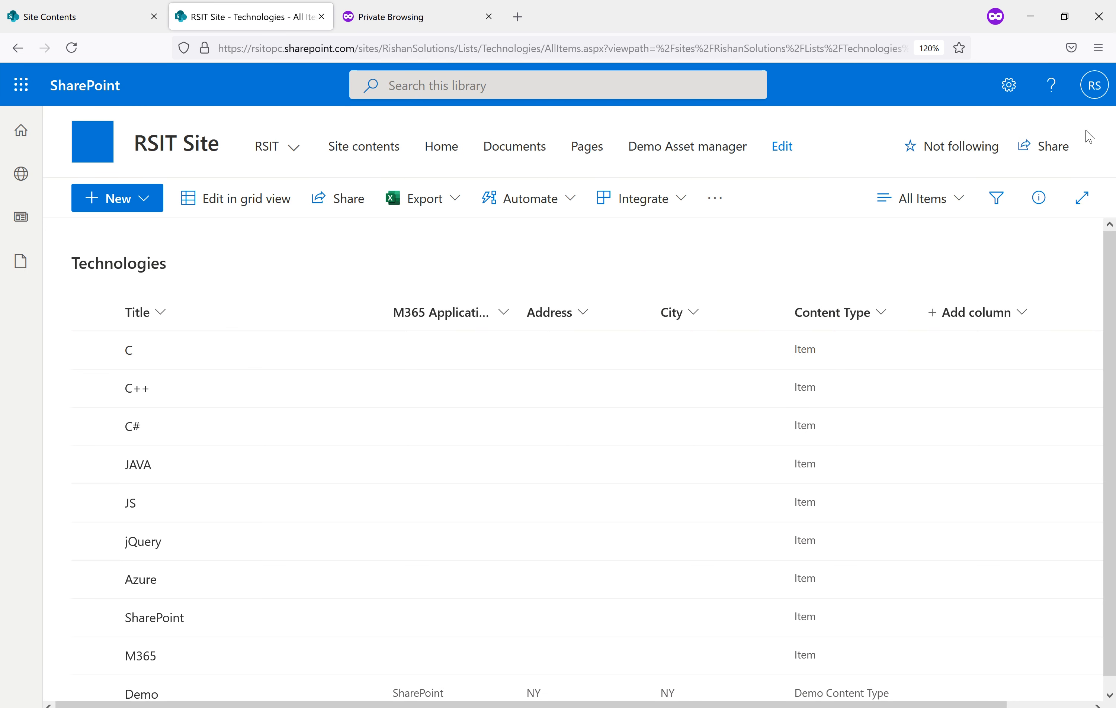
Open the Technologies list settings, then bring the RSIT Site permissions window forward
{"action": "left_click", "coordinate": [1019, 87]}
{"action": "left_click", "coordinate": [885, 277]}
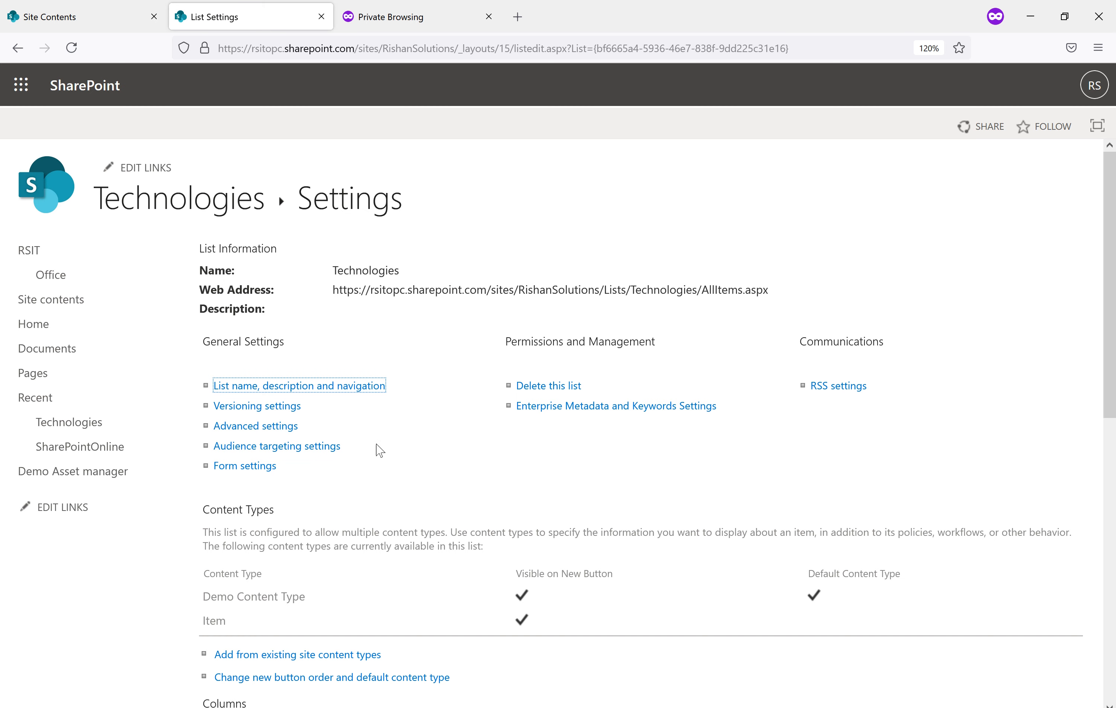
{"action": "scroll", "coordinate": [447, 464], "scroll_direction": "down", "scroll_amount": 3}
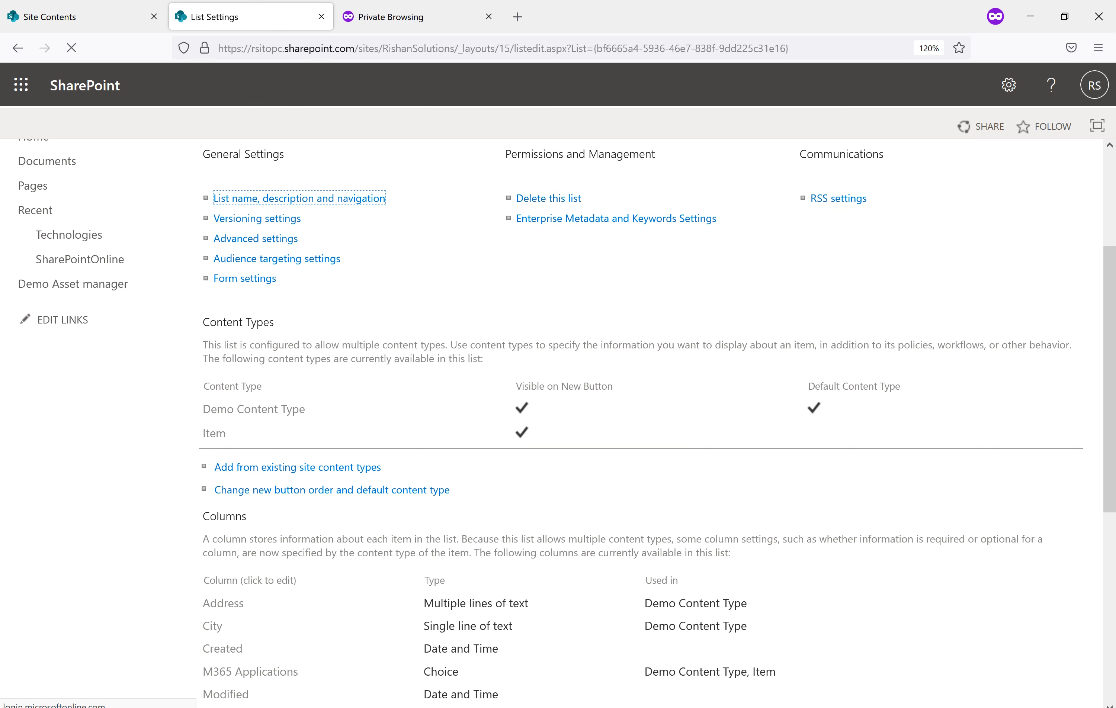
{"action": "left_click", "coordinate": [519, 664]}
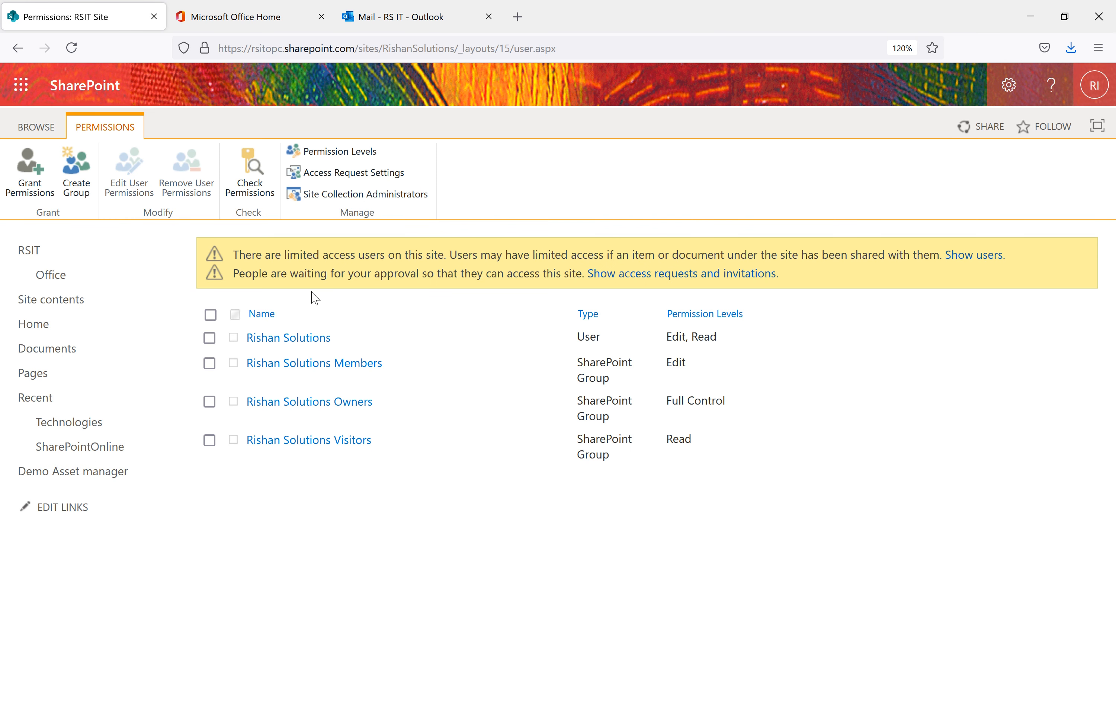
Change the individual user's site permissions from Edit and Read to Design and Read
{"action": "left_click", "coordinate": [210, 339]}
{"action": "left_click", "coordinate": [126, 182]}
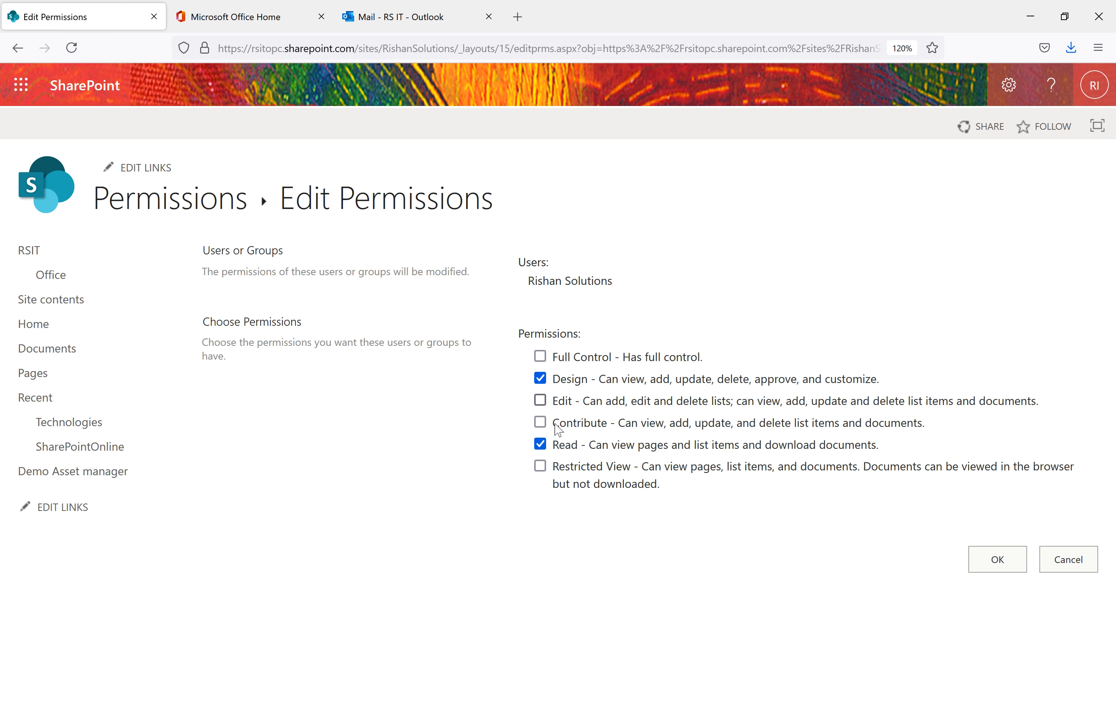
{"action": "left_click", "coordinate": [1002, 563]}
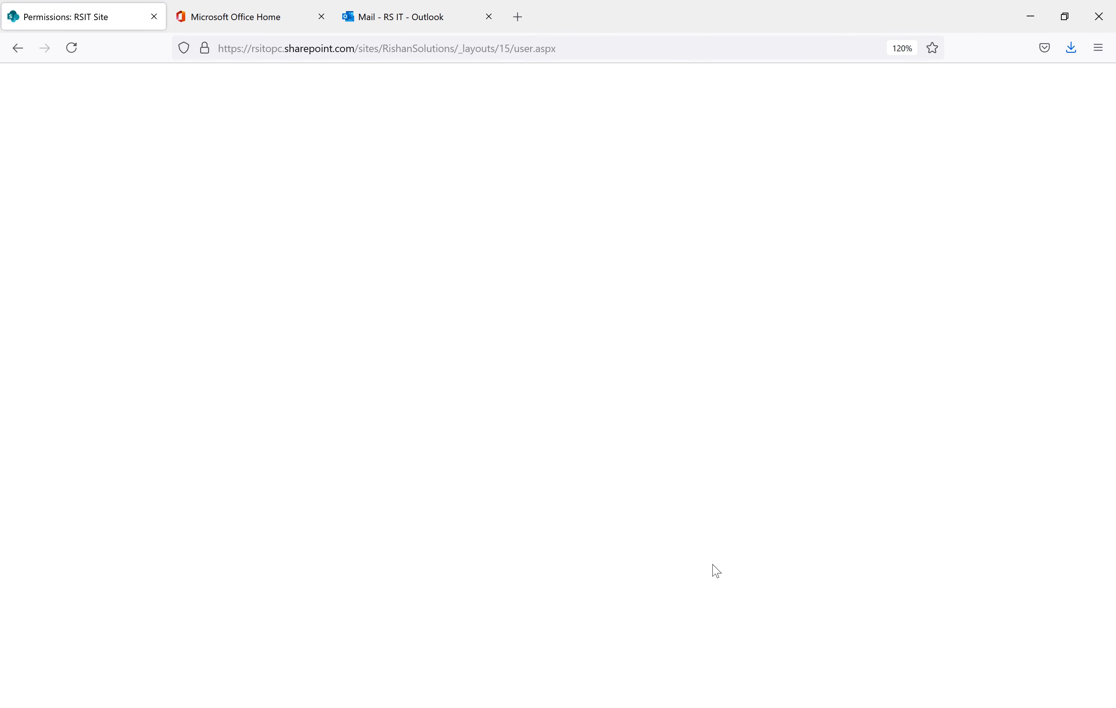
Return to the List Settings window and open the Technologies list
{"action": "mouse_move", "coordinate": [565, 705]}
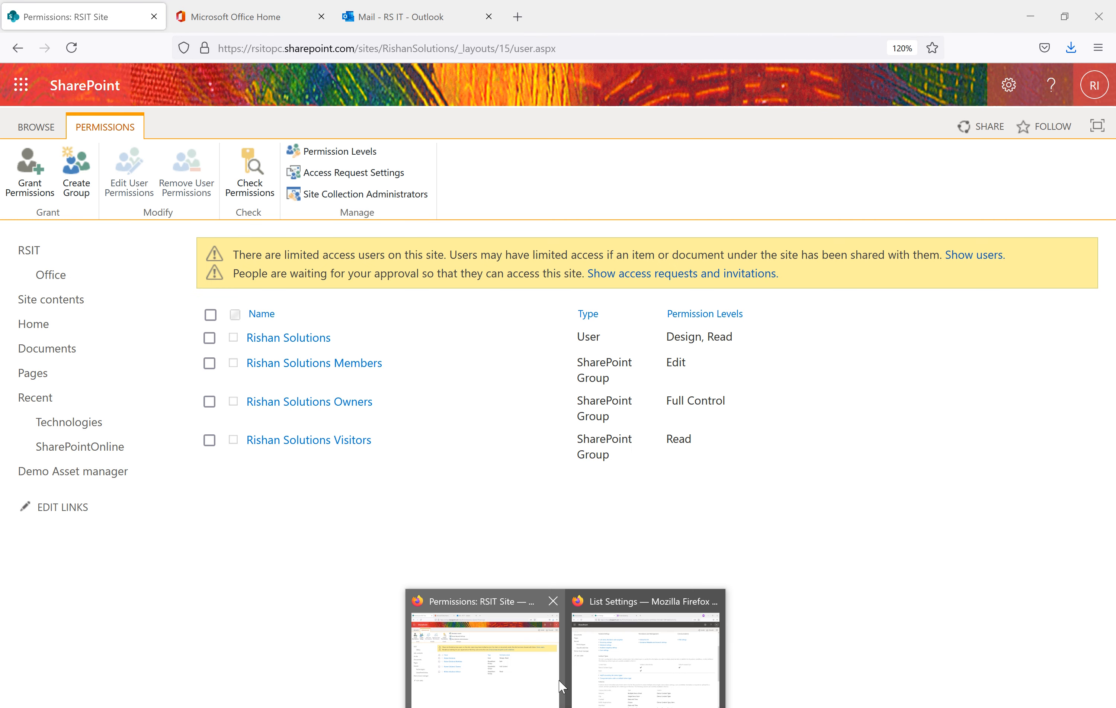
{"action": "left_click", "coordinate": [607, 661]}
{"action": "scroll", "coordinate": [497, 346], "scroll_direction": "up", "scroll_amount": 4}
{"action": "left_click", "coordinate": [69, 423]}
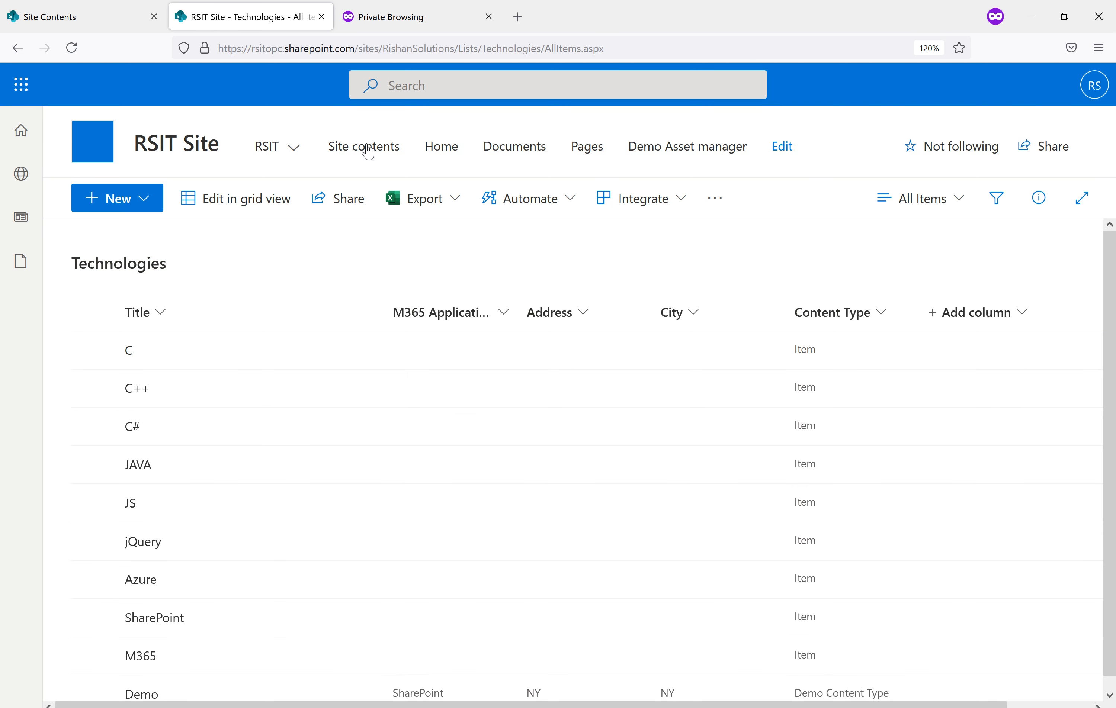
From Site contents, open All Projetcs Permissions, select the TD item, and open List settings
{"action": "left_click", "coordinate": [367, 151]}
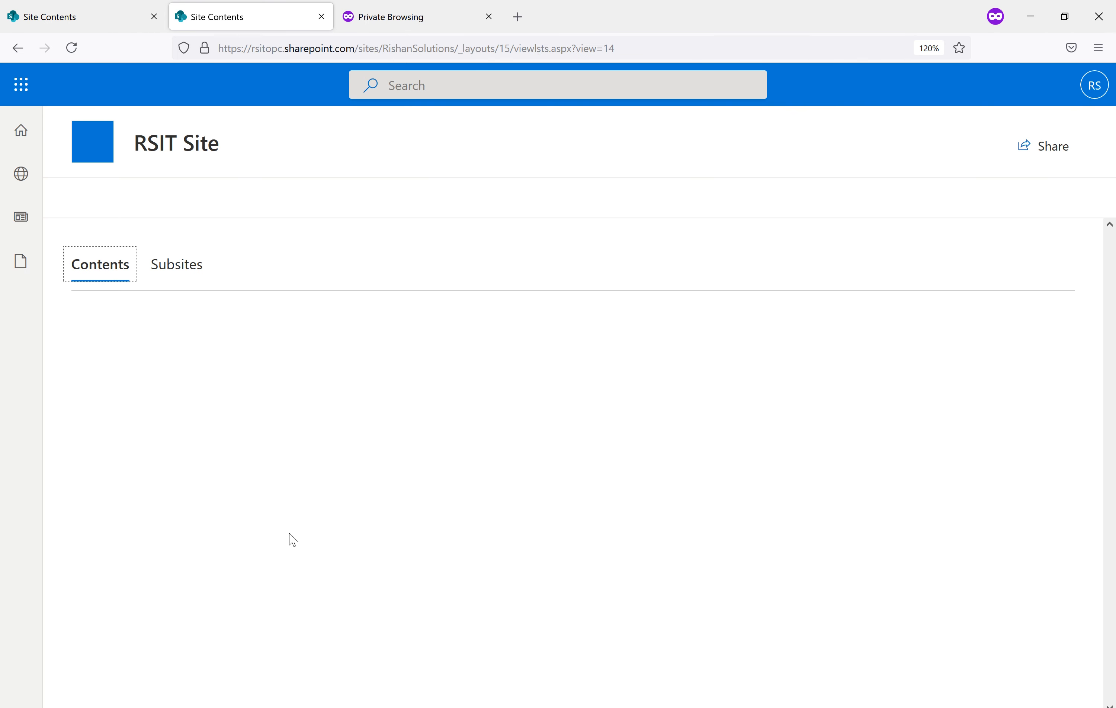
{"action": "scroll", "coordinate": [187, 515], "scroll_direction": "down", "scroll_amount": 3}
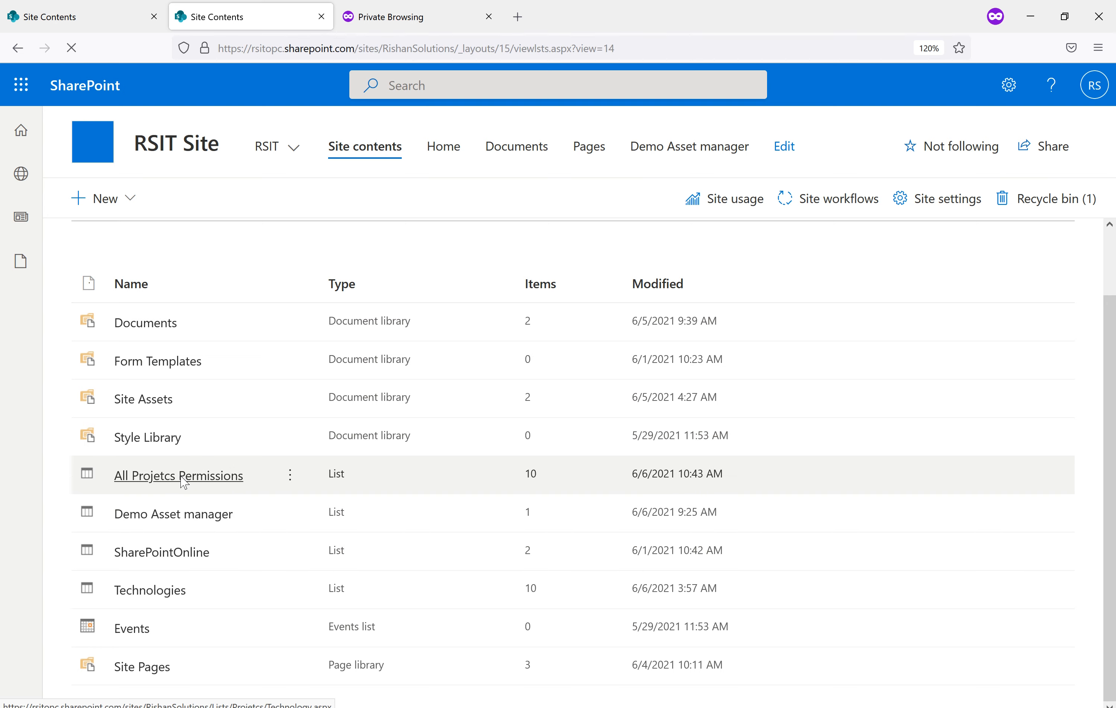
{"action": "left_click", "coordinate": [183, 478]}
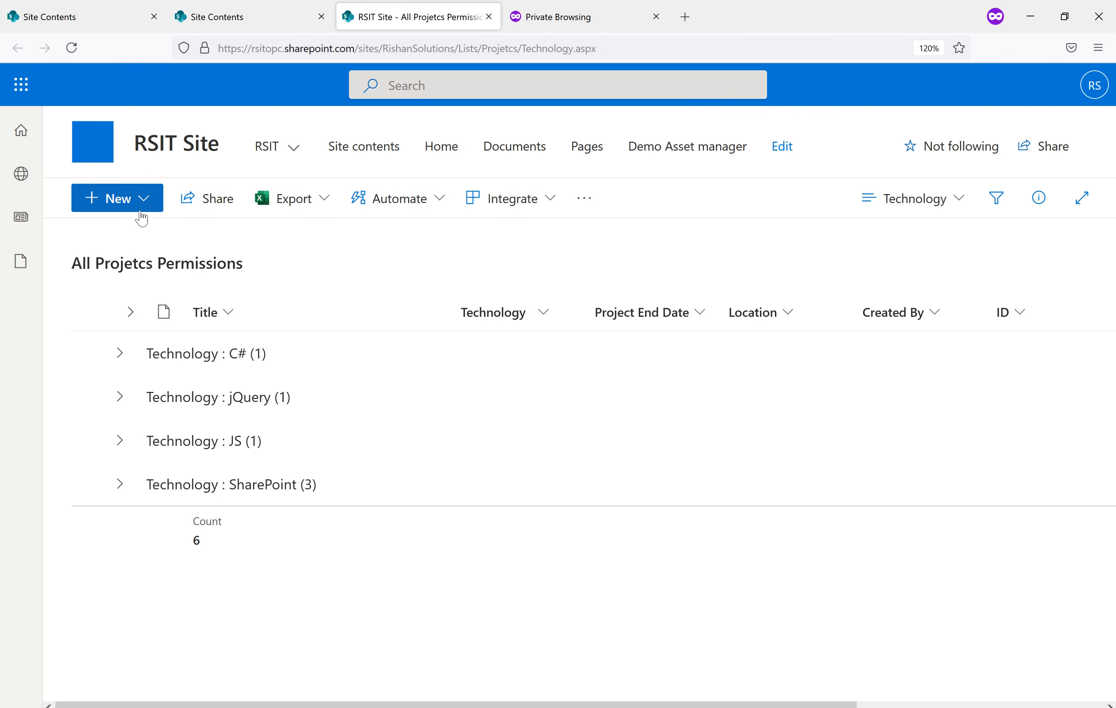
{"action": "left_click", "coordinate": [141, 211]}
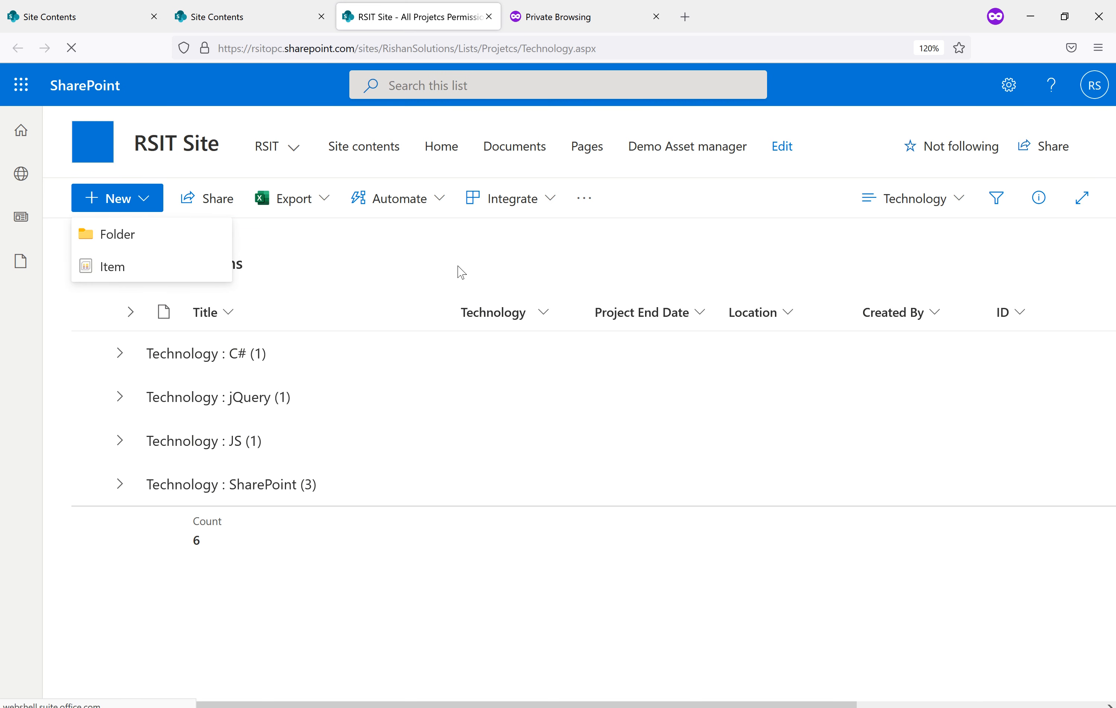
{"action": "left_click", "coordinate": [120, 355]}
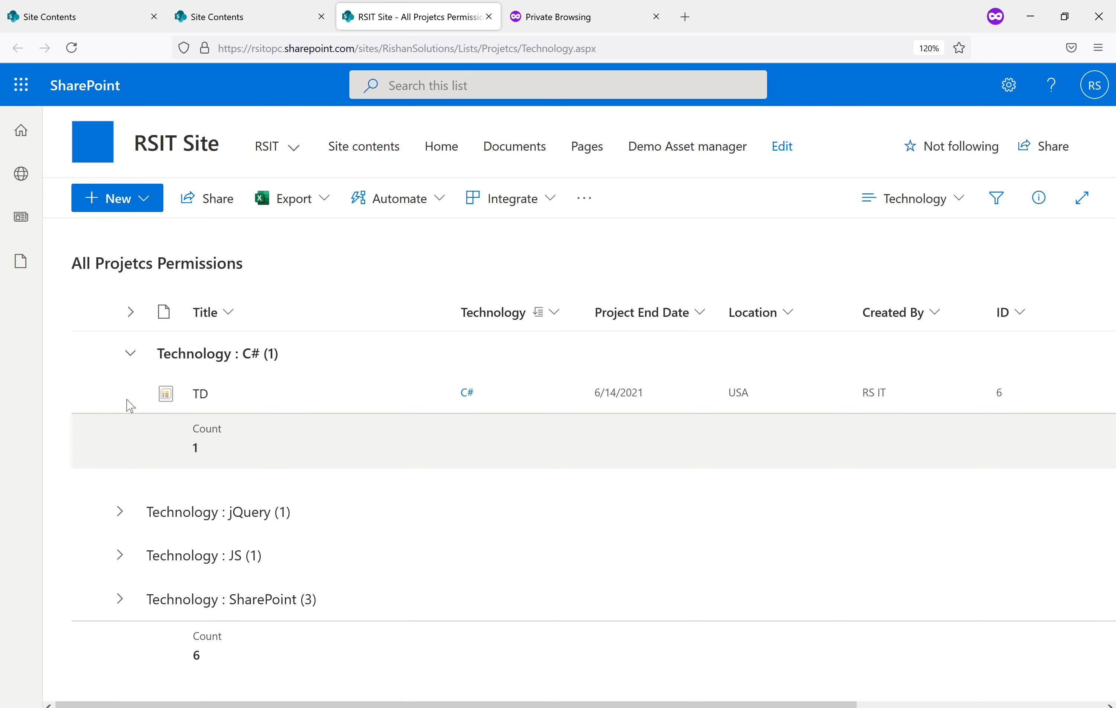
{"action": "left_click", "coordinate": [107, 399]}
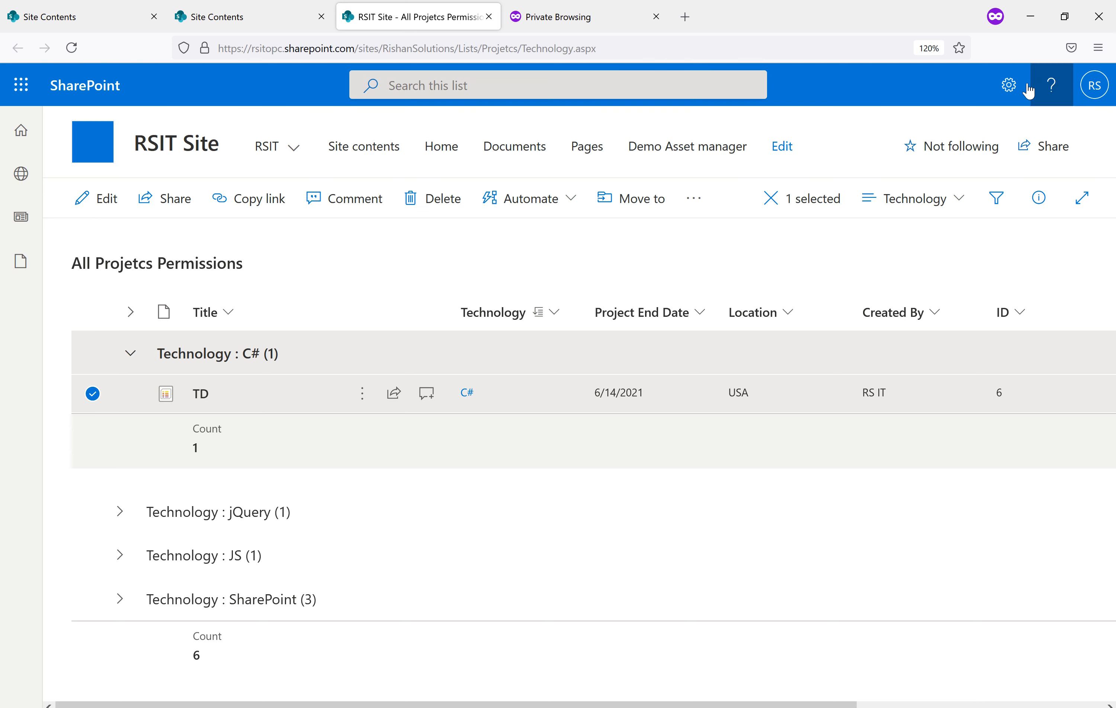
{"action": "left_click", "coordinate": [1010, 86]}
{"action": "left_click", "coordinate": [877, 271]}
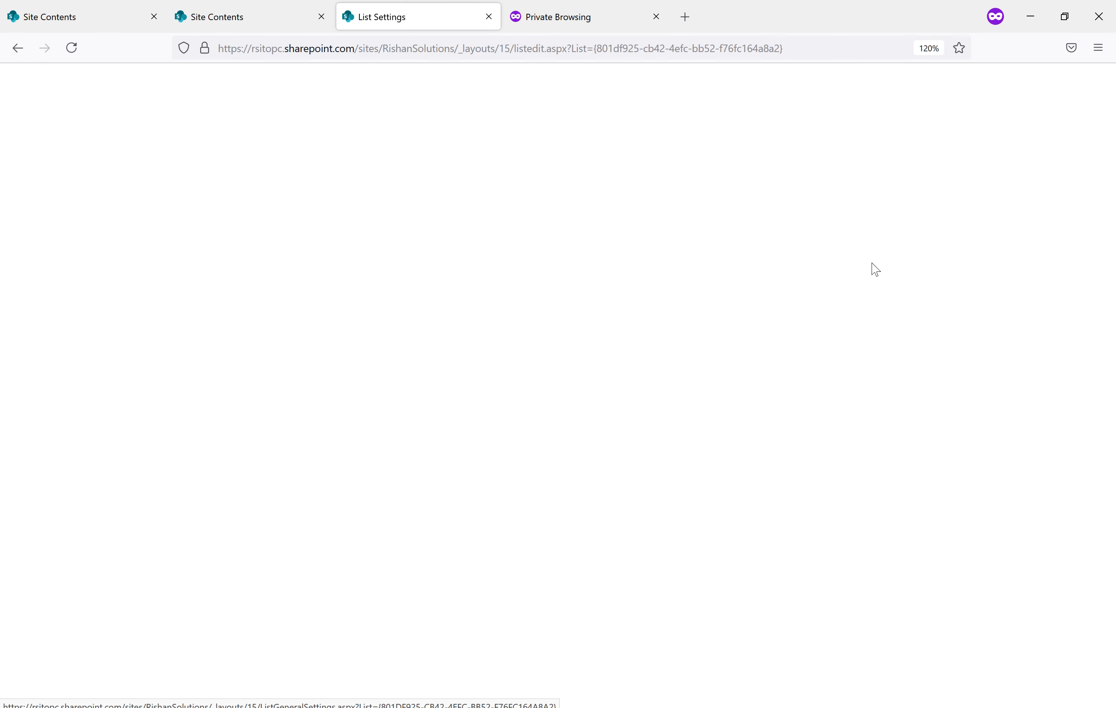
Go on to the Site Settings page from the settings panel
{"action": "left_click", "coordinate": [258, 386]}
{"action": "scroll", "coordinate": [309, 409], "scroll_direction": "down", "scroll_amount": 10}
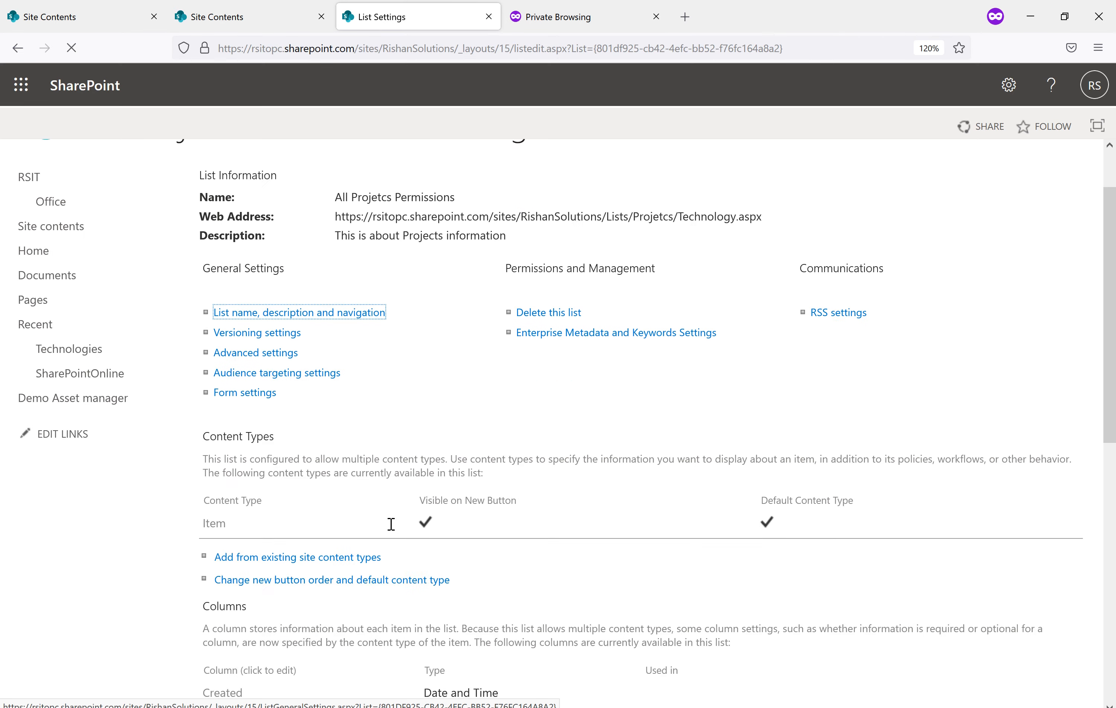
{"action": "scroll", "coordinate": [962, 217], "scroll_direction": "up", "scroll_amount": 10}
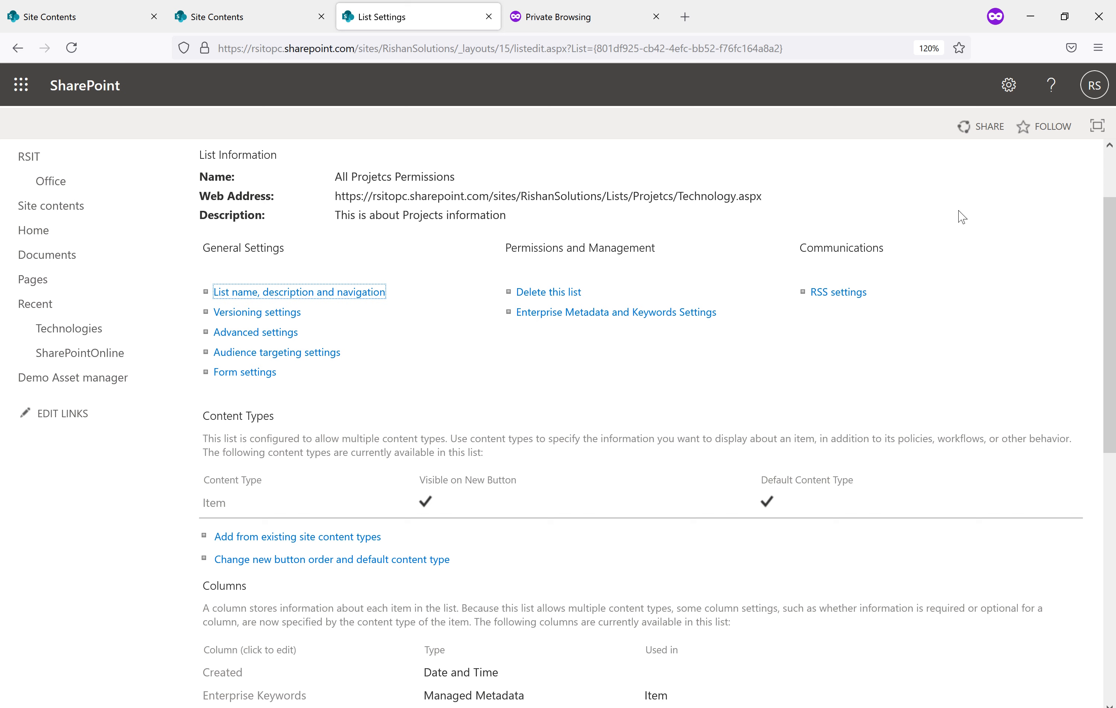
{"action": "left_click", "coordinate": [1009, 89]}
{"action": "left_click", "coordinate": [892, 291]}
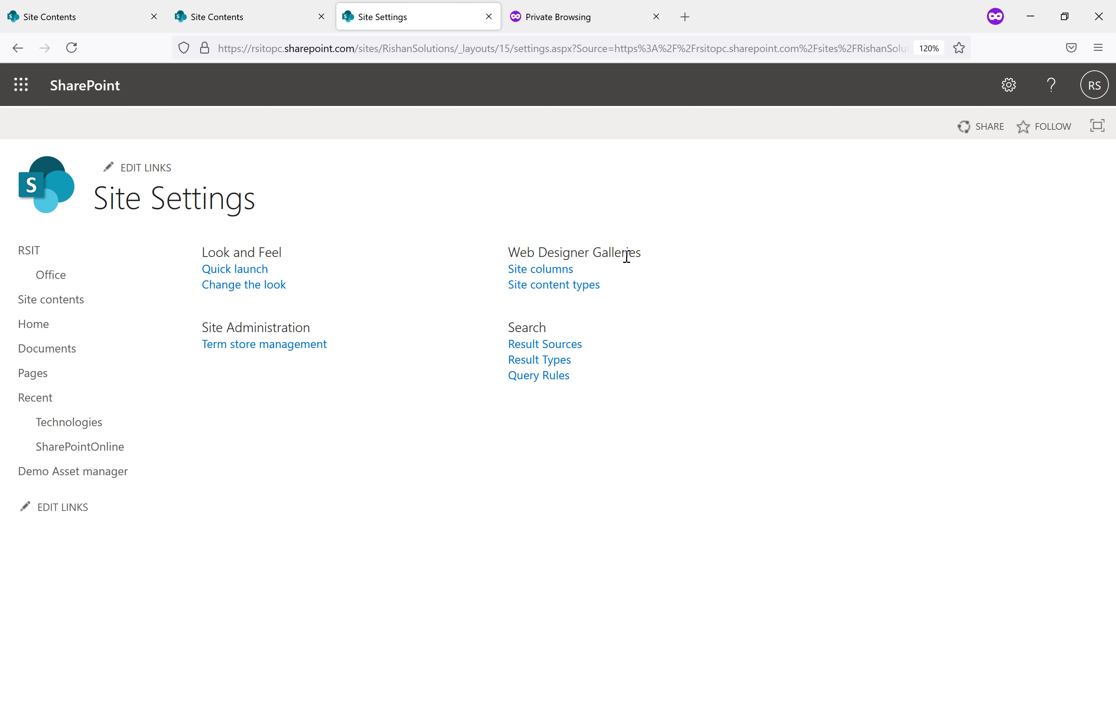
Highlight the few Site Settings sections the user sees, including Term store management
{"action": "left_click_drag", "start_coordinate": [591, 272], "coordinate": [507, 275]}
{"action": "left_click_drag", "start_coordinate": [607, 293], "coordinate": [500, 285]}
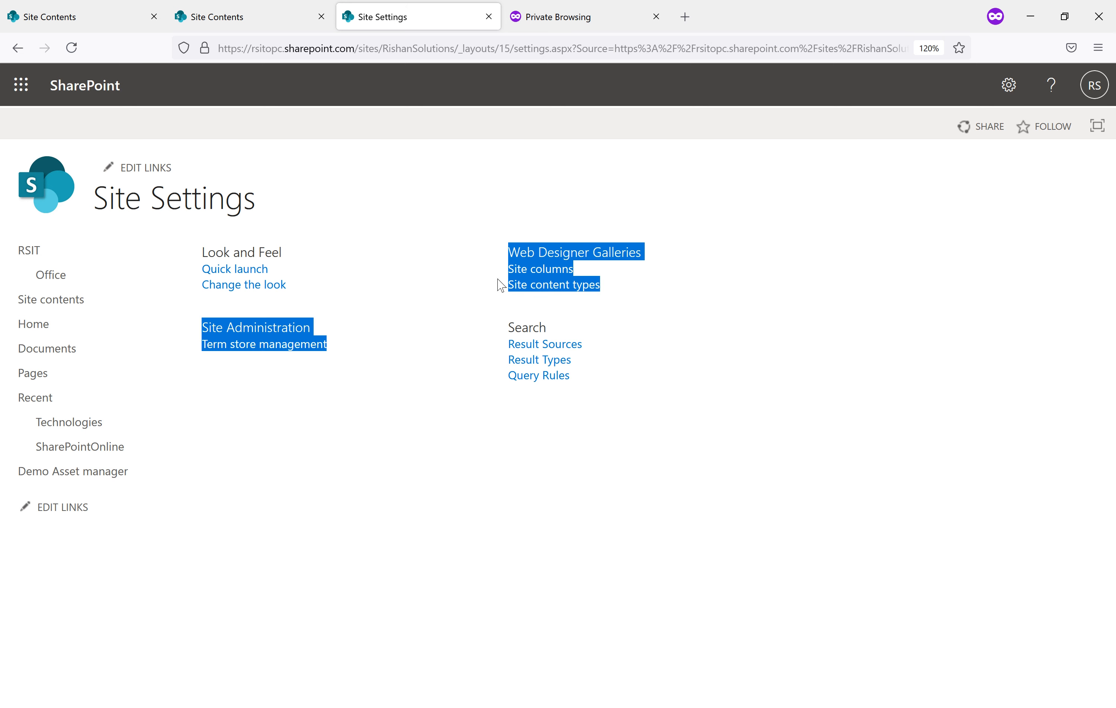
{"action": "left_click", "coordinate": [724, 367]}
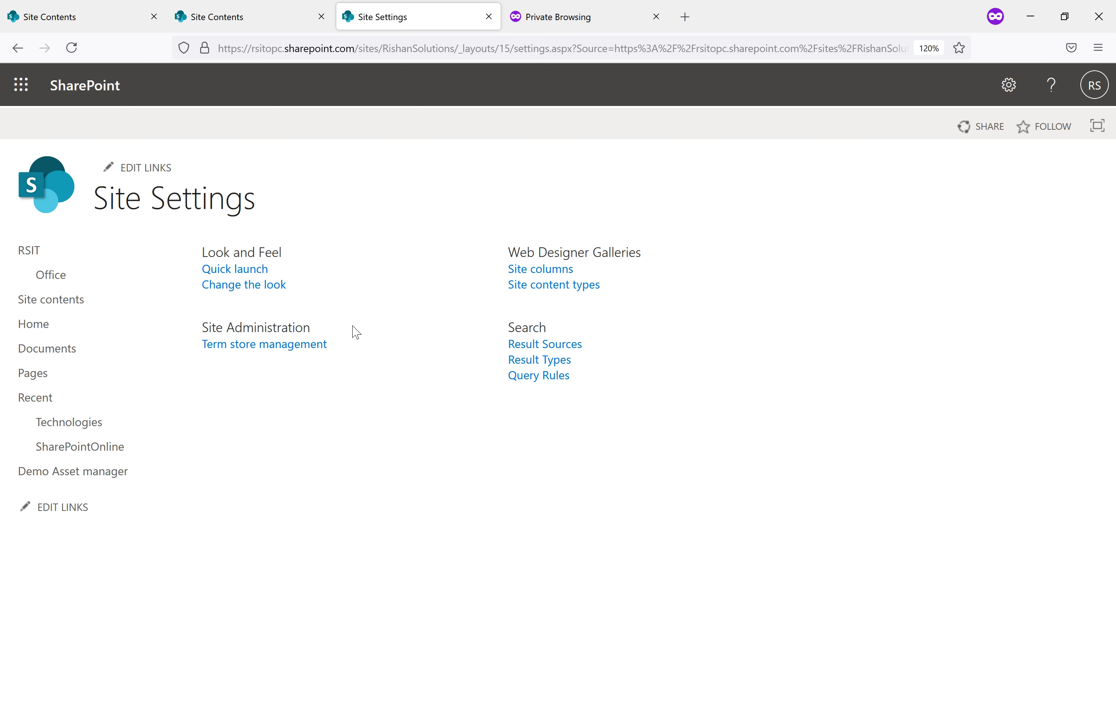
{"action": "left_click_drag", "start_coordinate": [352, 356], "coordinate": [209, 351]}
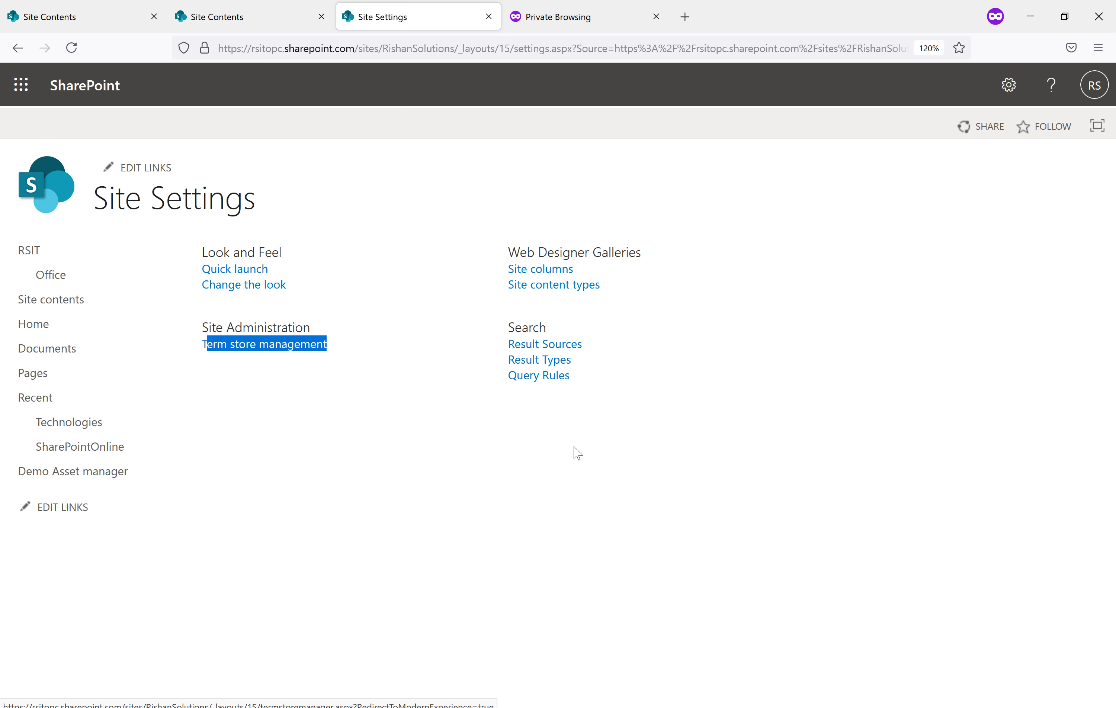
{"action": "left_click", "coordinate": [542, 327]}
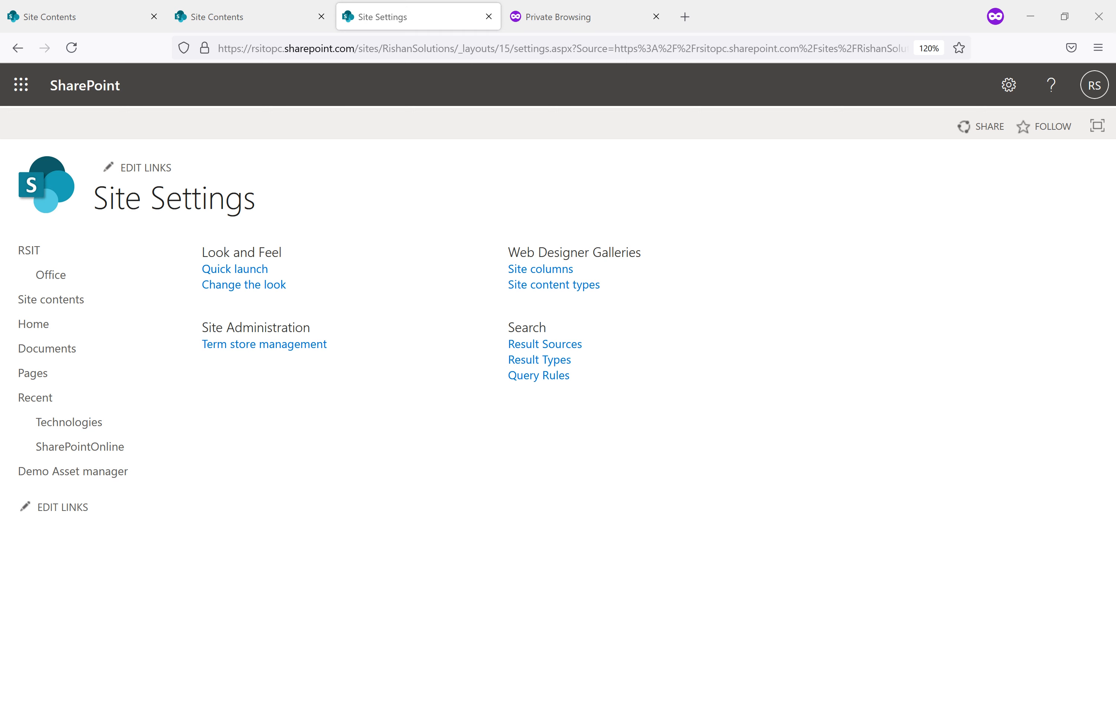
Change the user's RSIT Site permissions from Design and Read to Full Control and Read
{"action": "mouse_move", "coordinate": [535, 701]}
{"action": "left_click", "coordinate": [547, 673]}
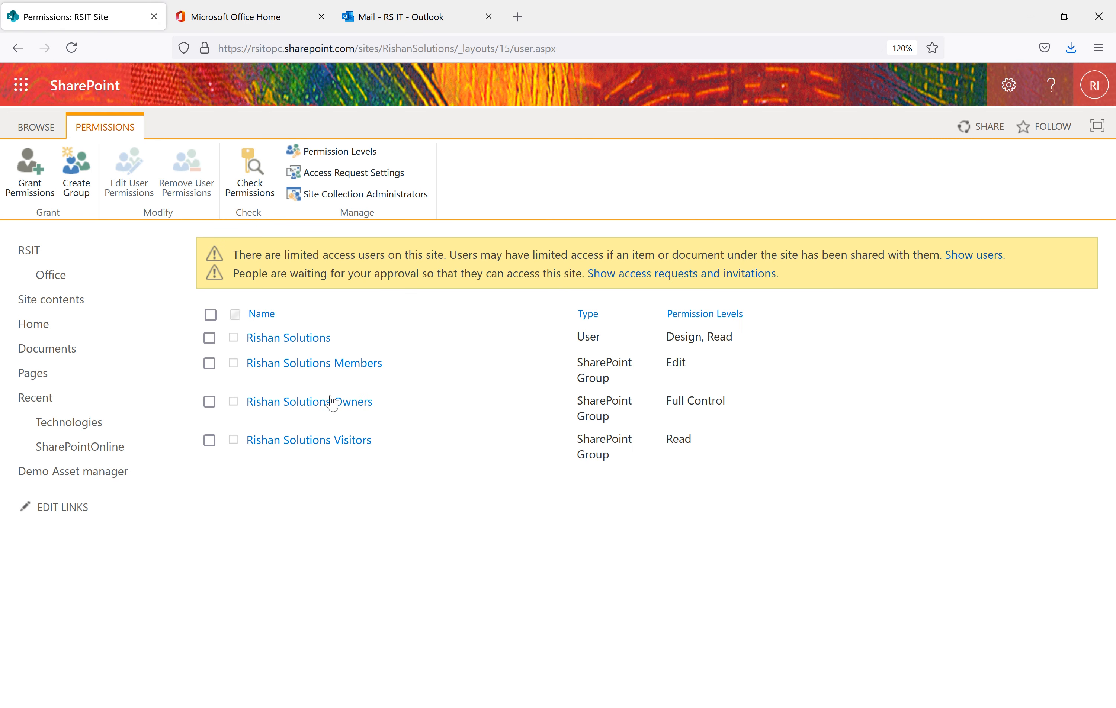
{"action": "left_click", "coordinate": [210, 338]}
{"action": "left_click", "coordinate": [131, 172]}
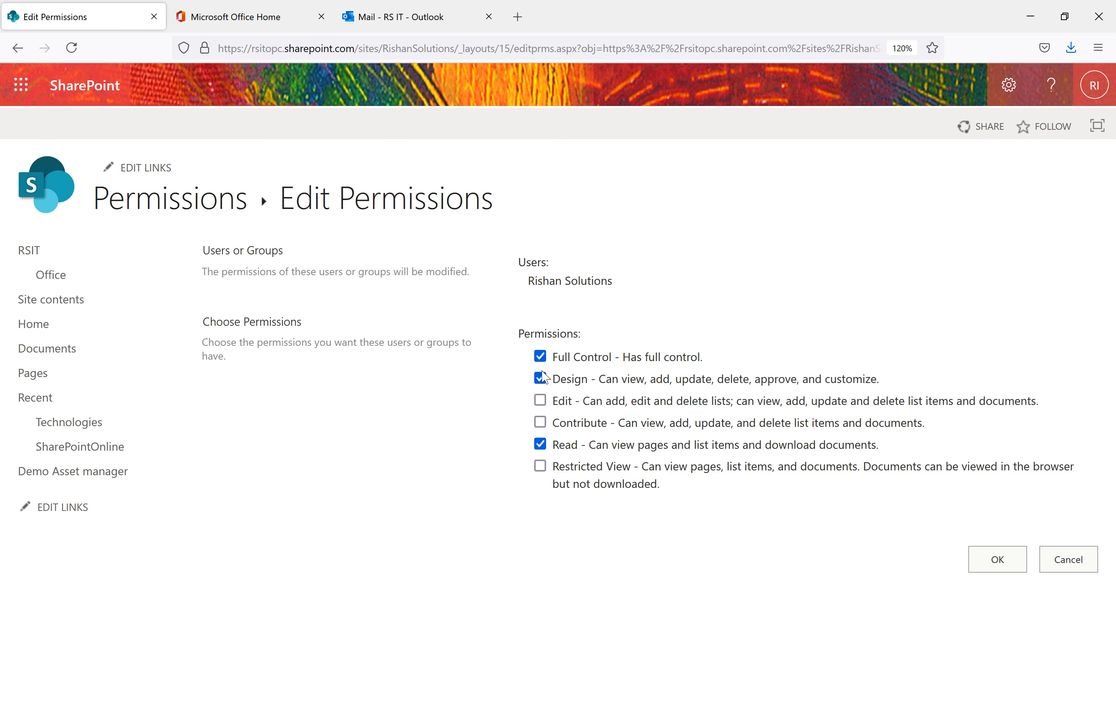
{"action": "left_click", "coordinate": [540, 378]}
{"action": "left_click", "coordinate": [993, 559]}
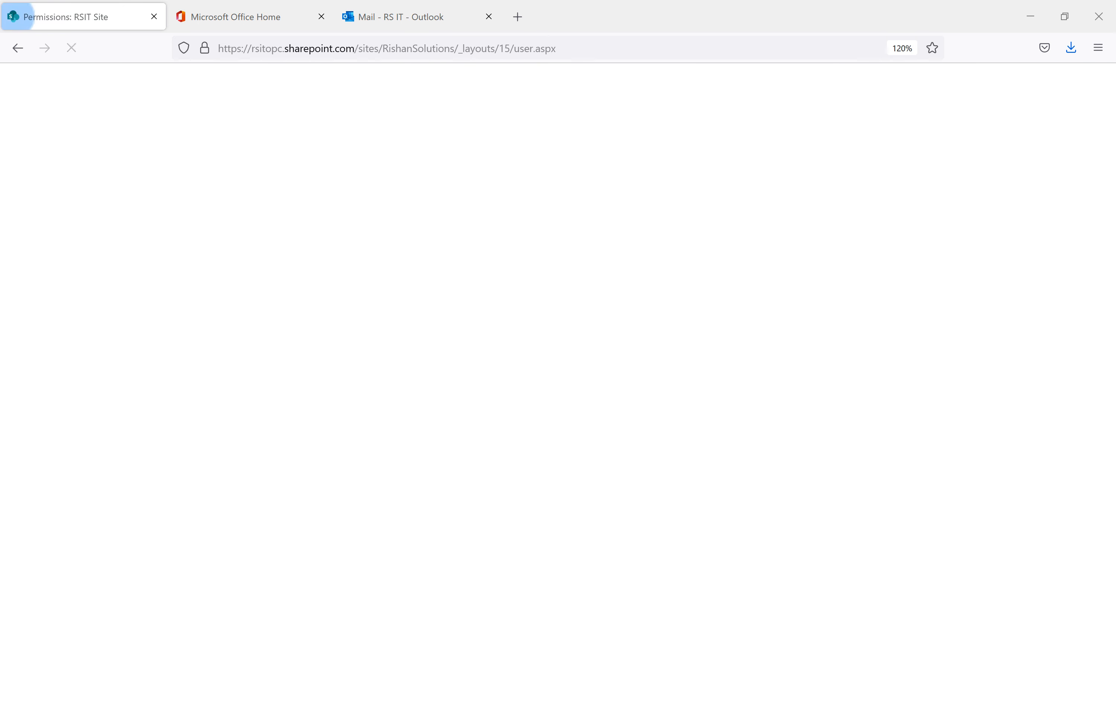
{"action": "left_click", "coordinate": [609, 688]}
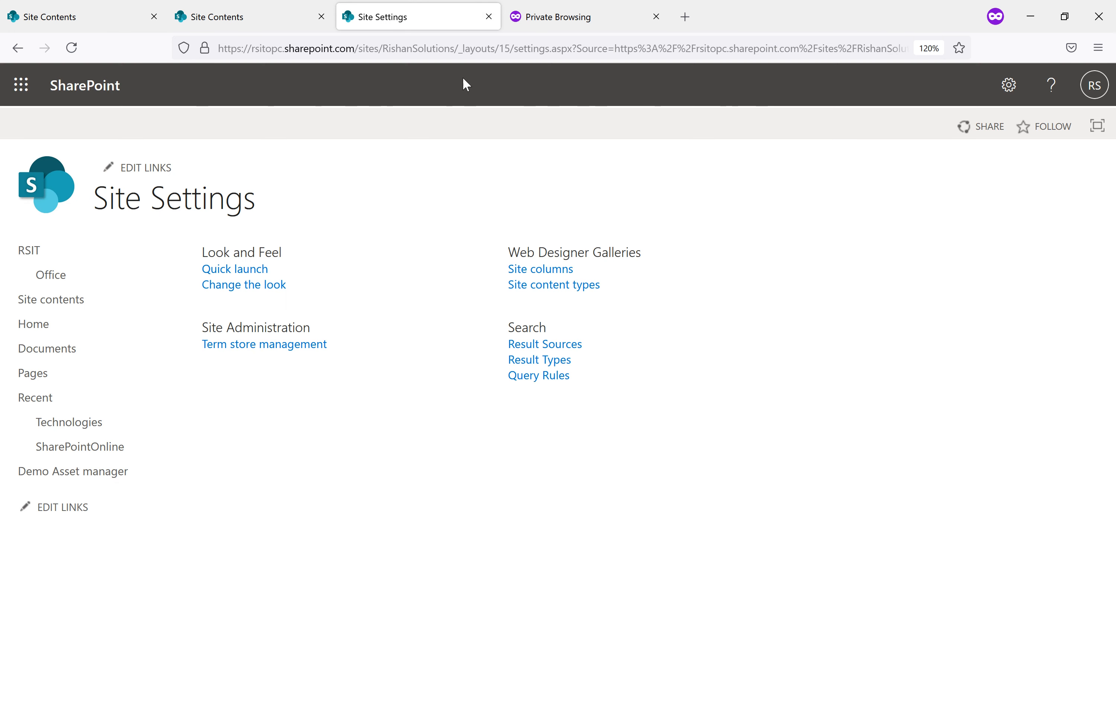
Reload the user's Site Settings, verify Site permissions shows Full Control and Read, then go back
{"action": "left_click", "coordinate": [470, 51]}
{"action": "key", "text": "Return"}
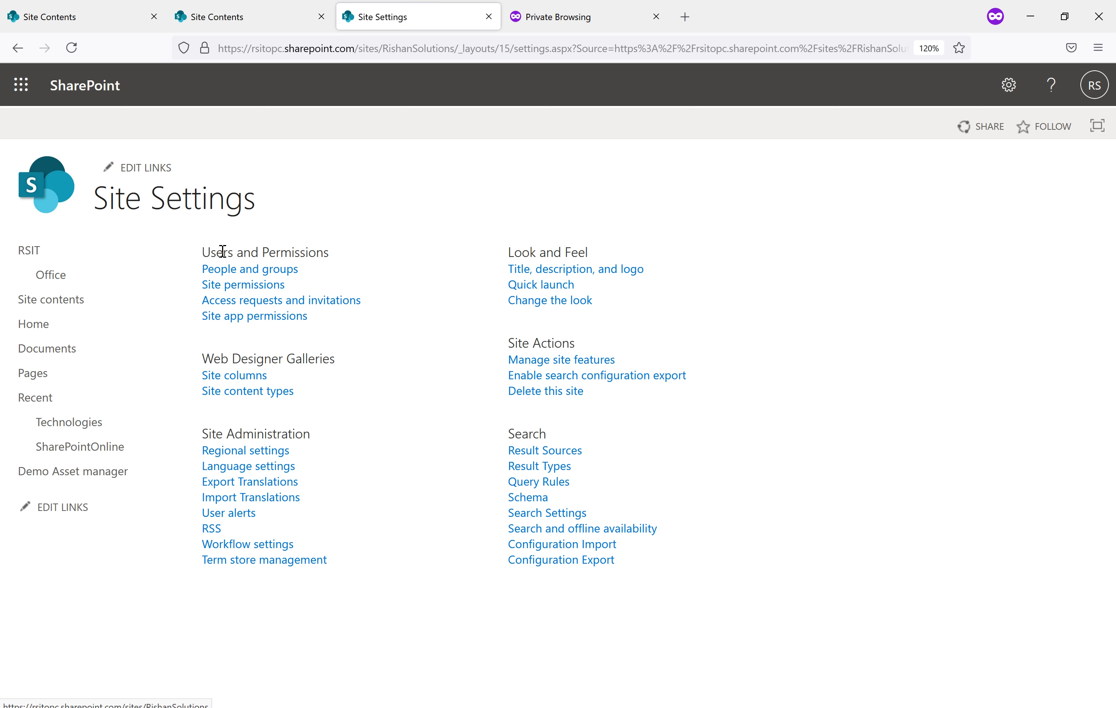
{"action": "left_click", "coordinate": [242, 286]}
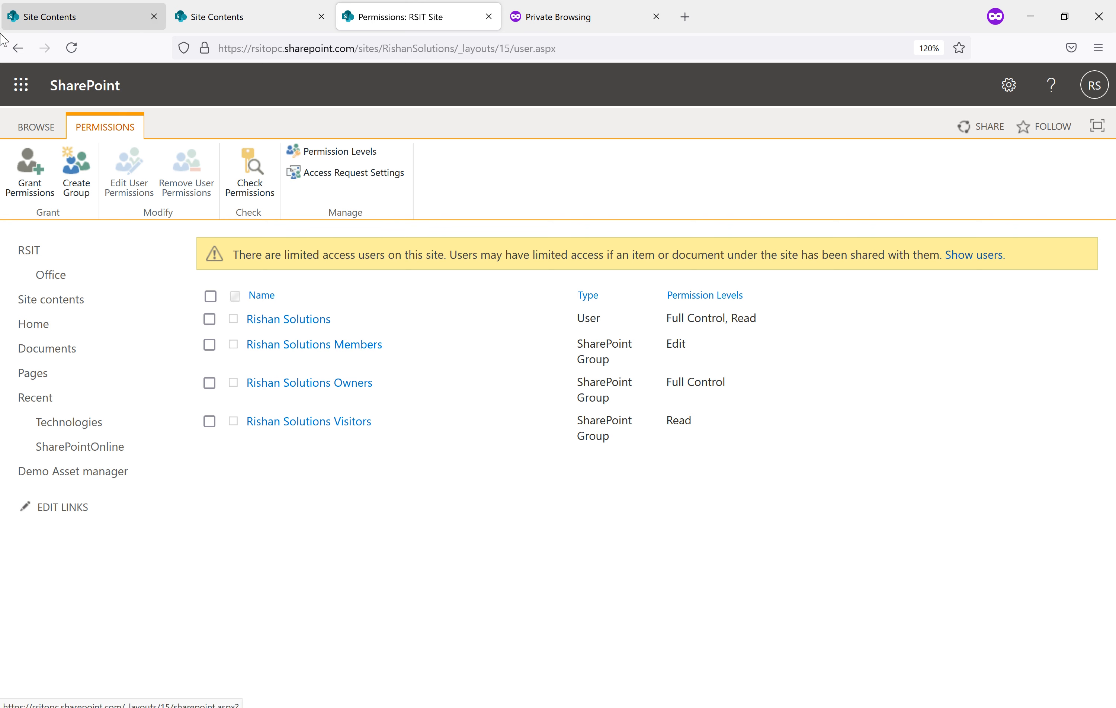
{"action": "left_click", "coordinate": [16, 49]}
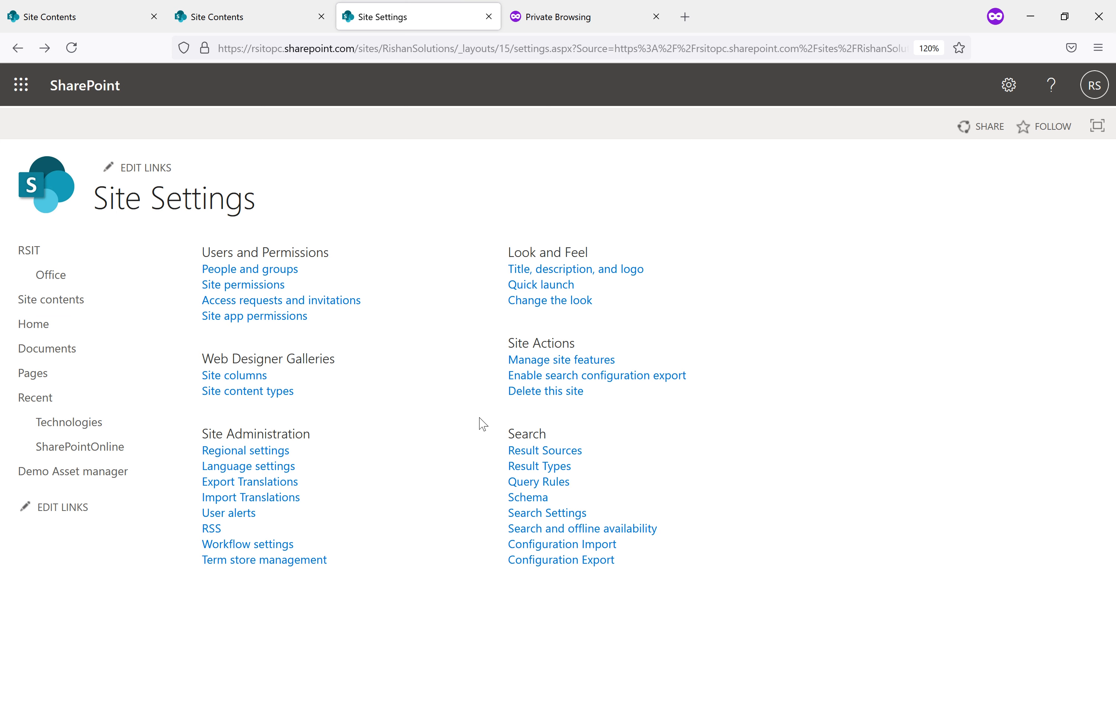
Open the Delete this site page, then go to the site's contents
{"action": "left_click", "coordinate": [553, 396]}
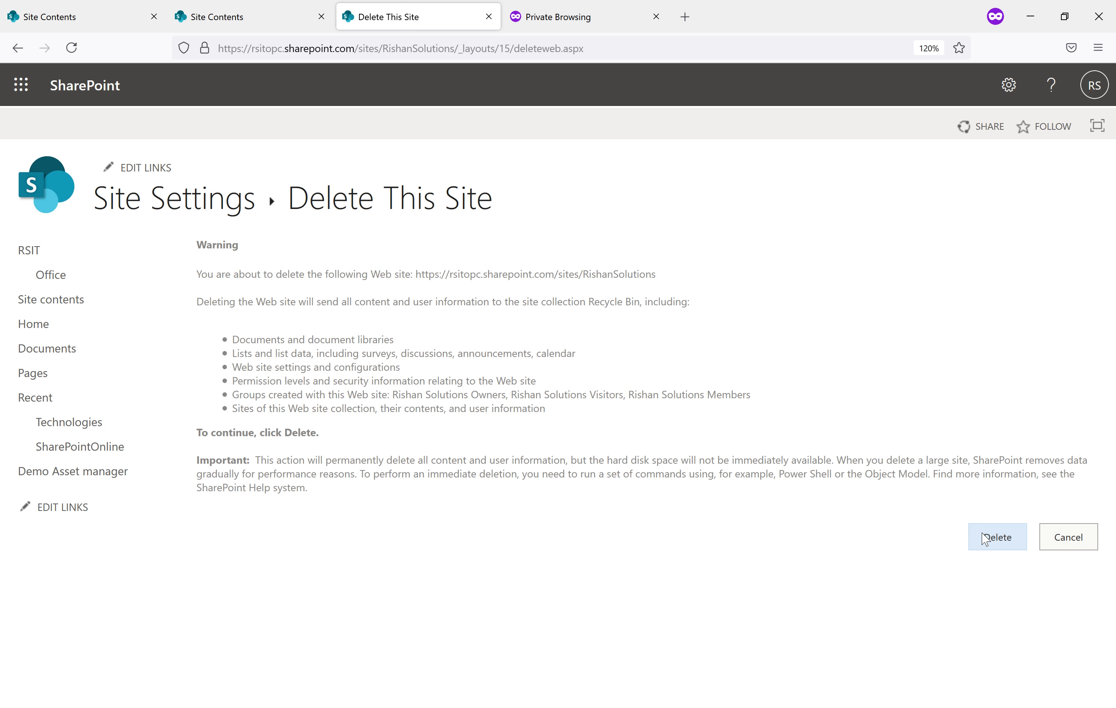
{"action": "left_click", "coordinate": [1009, 92]}
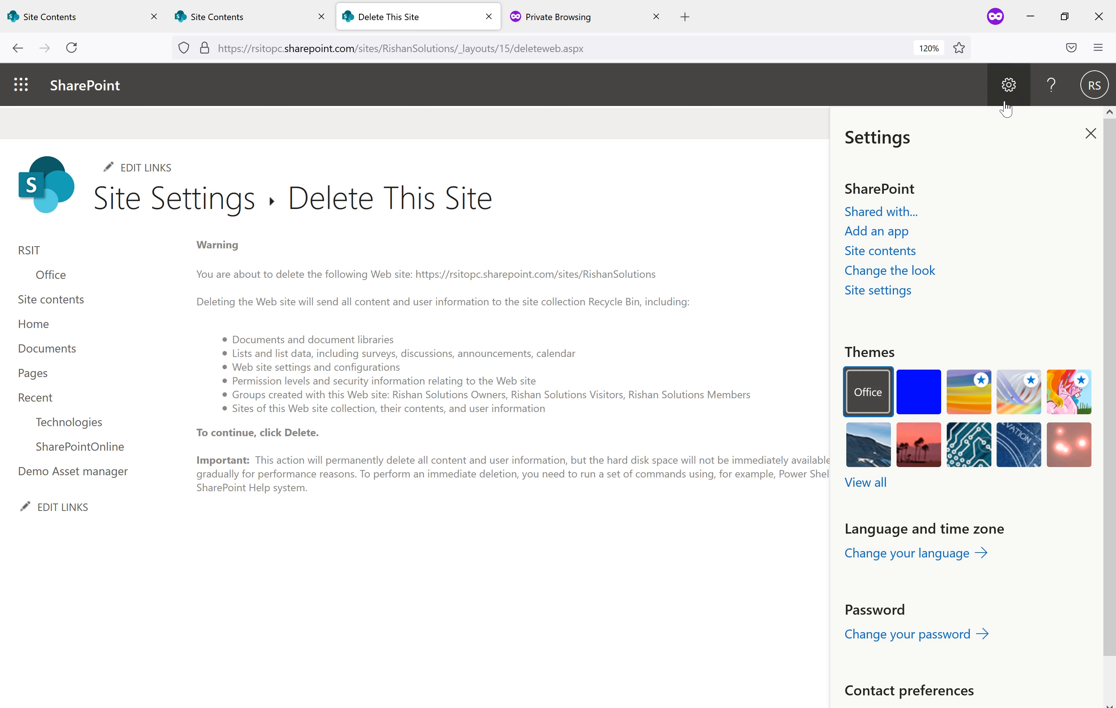
{"action": "left_click", "coordinate": [855, 251]}
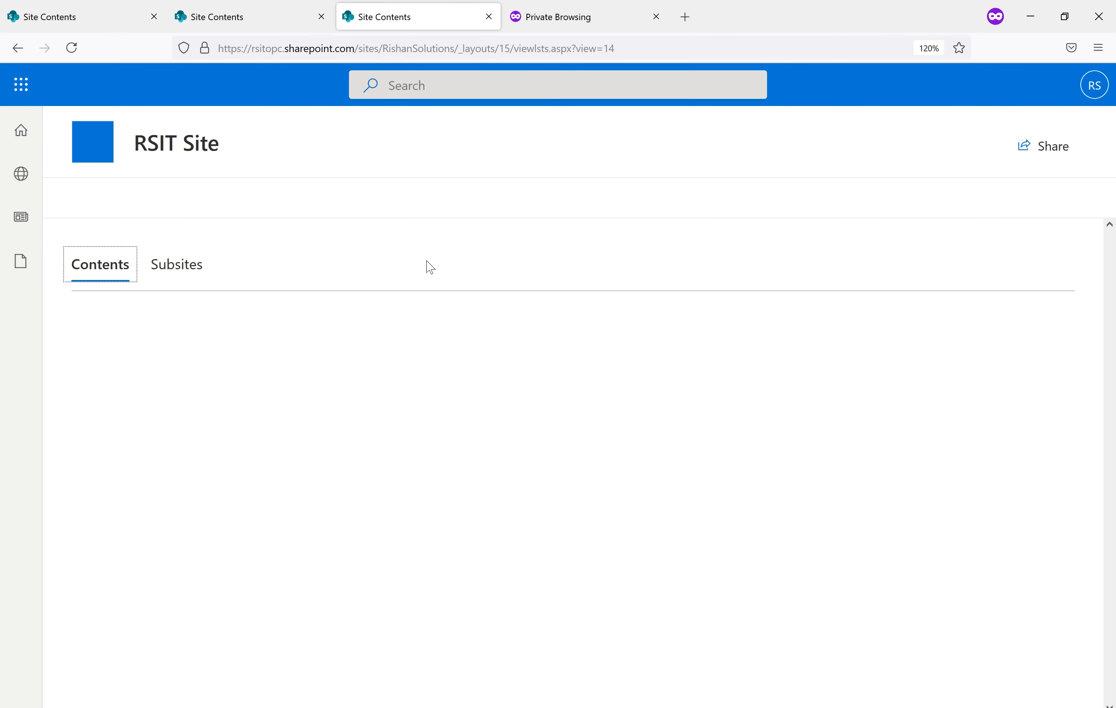
Open the Technologies list in a new tab, select item C, and return to site contents
{"action": "scroll", "coordinate": [182, 531], "scroll_direction": "down", "scroll_amount": 2}
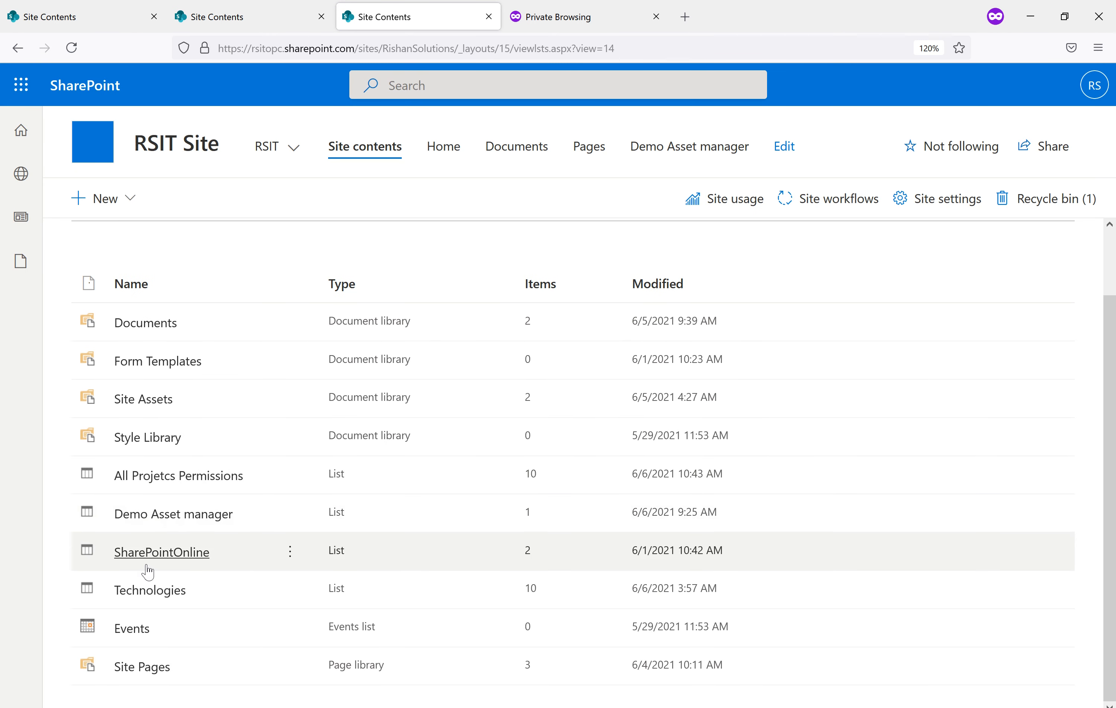
{"action": "left_click", "coordinate": [149, 593]}
{"action": "left_click", "coordinate": [150, 591]}
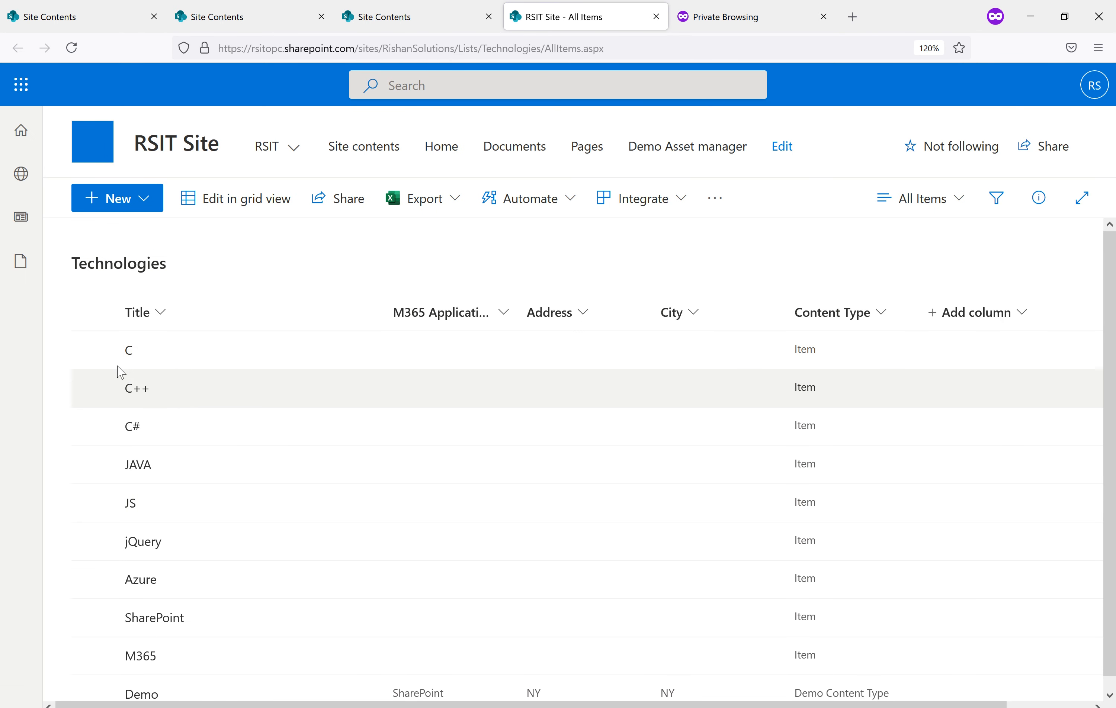
{"action": "left_click", "coordinate": [96, 354]}
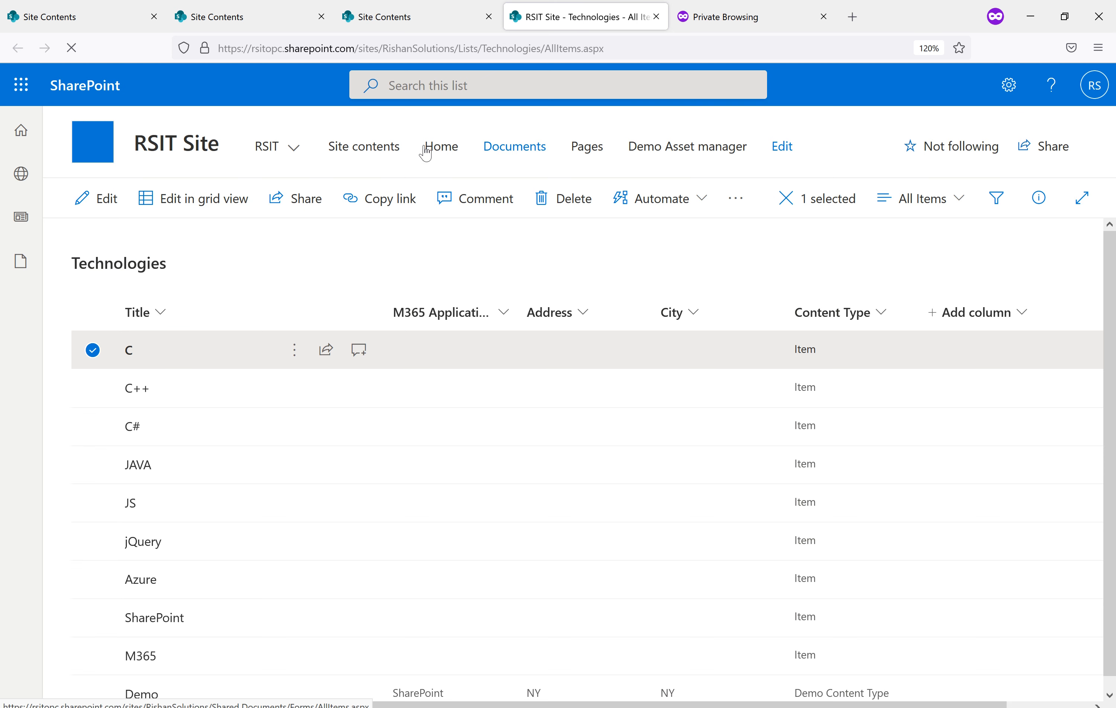
{"action": "left_click", "coordinate": [396, 150]}
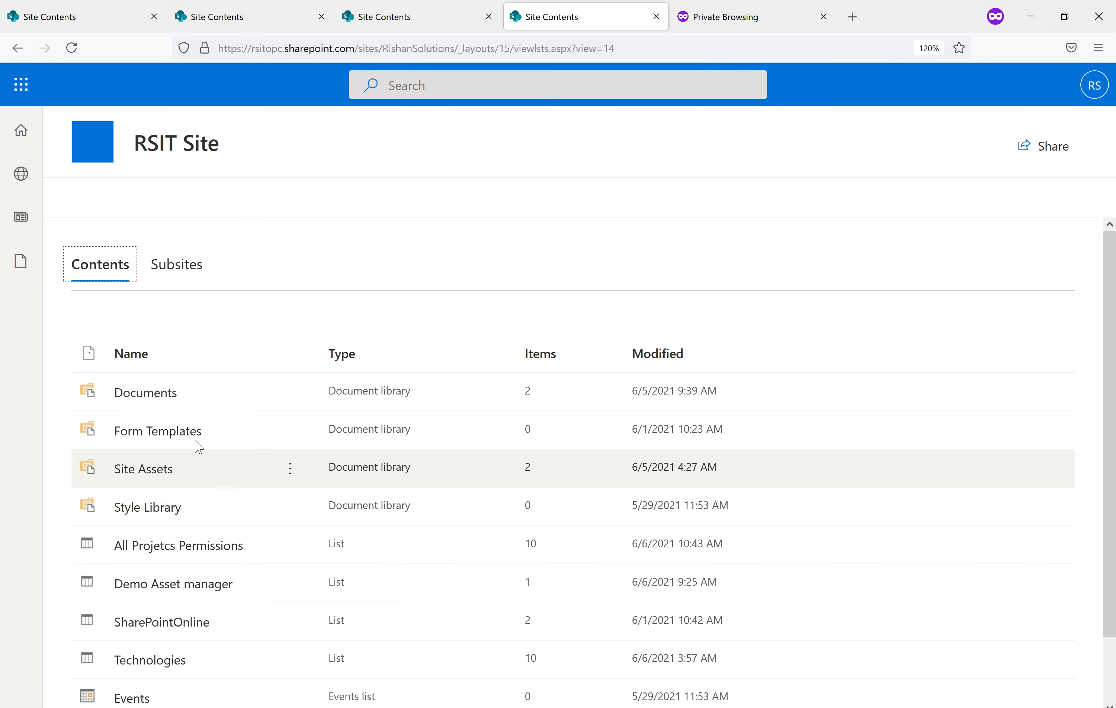
Verify All Projetcs Permissions inherits the RSIT Site permissions, then close that tab and switch windows
{"action": "scroll", "coordinate": [218, 496], "scroll_direction": "down", "scroll_amount": 2}
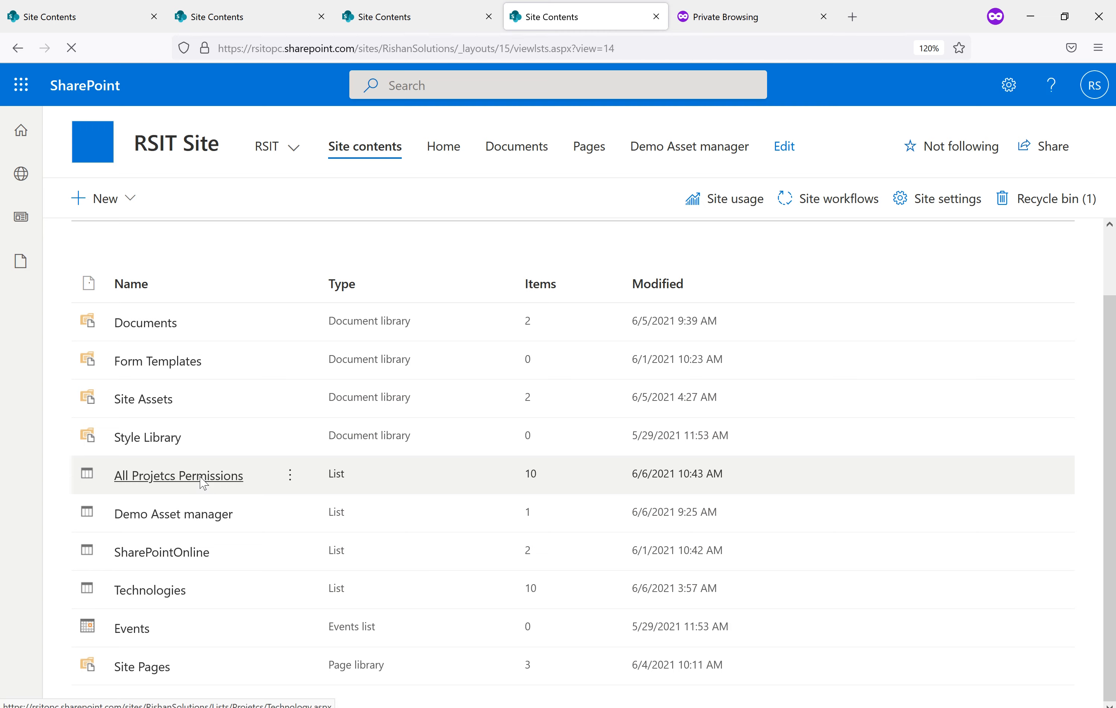
{"action": "left_click", "coordinate": [203, 483]}
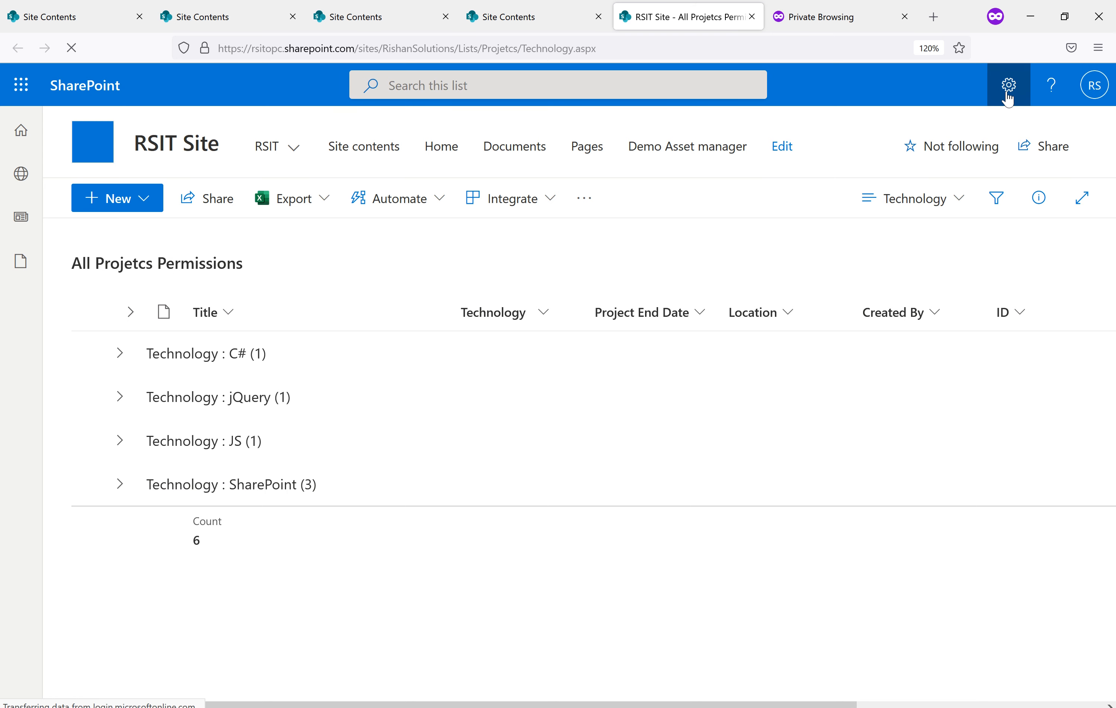
{"action": "left_click", "coordinate": [1007, 96]}
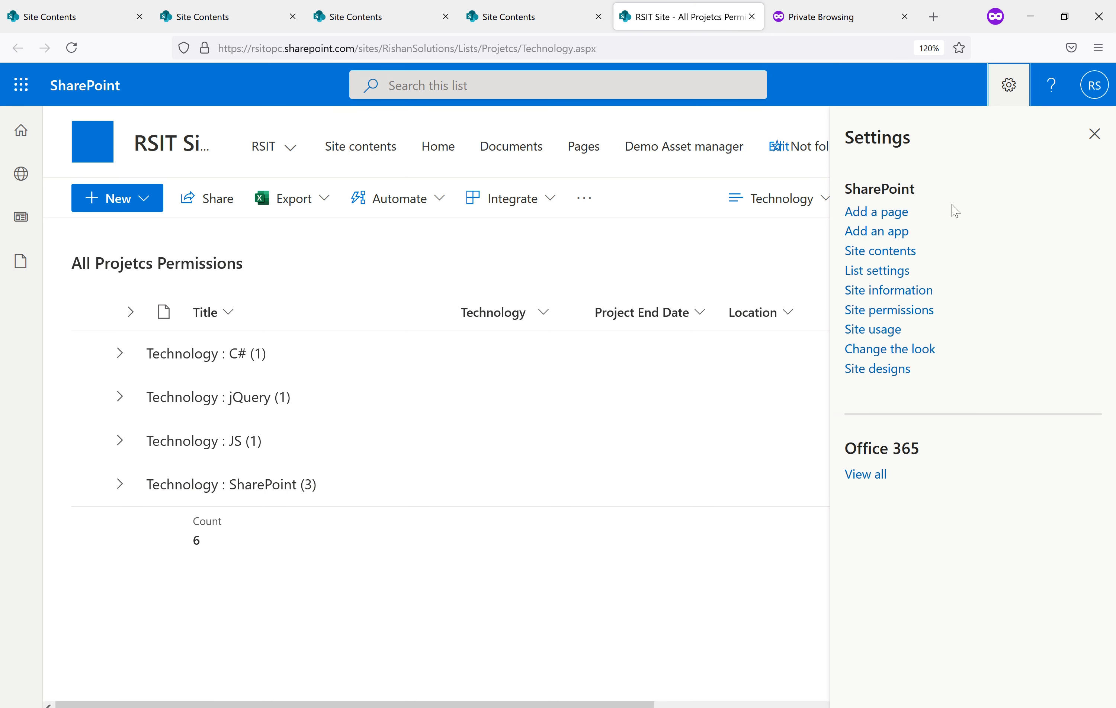
{"action": "left_click", "coordinate": [879, 275]}
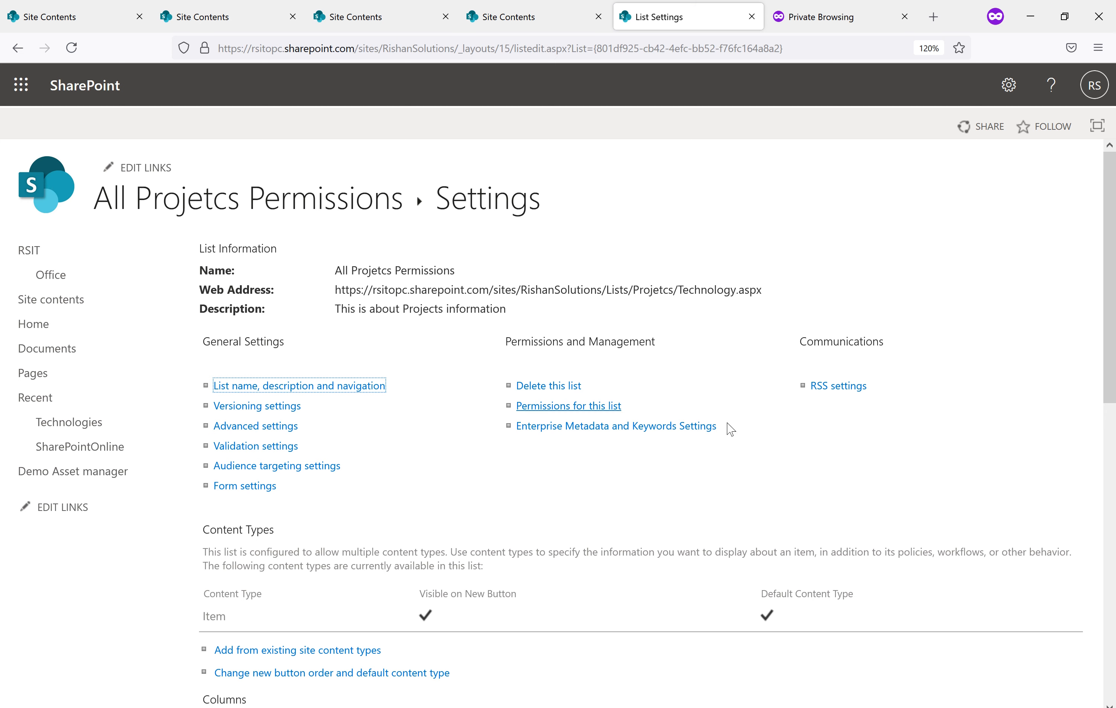
{"action": "left_click", "coordinate": [567, 407]}
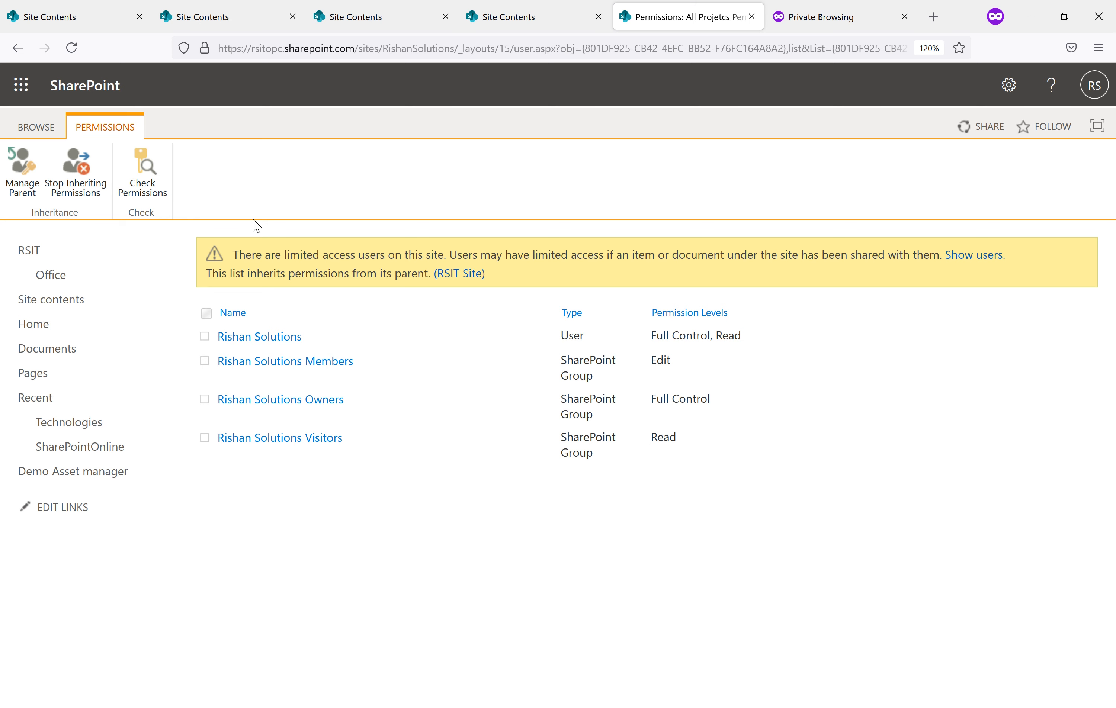
{"action": "left_click", "coordinate": [752, 18]}
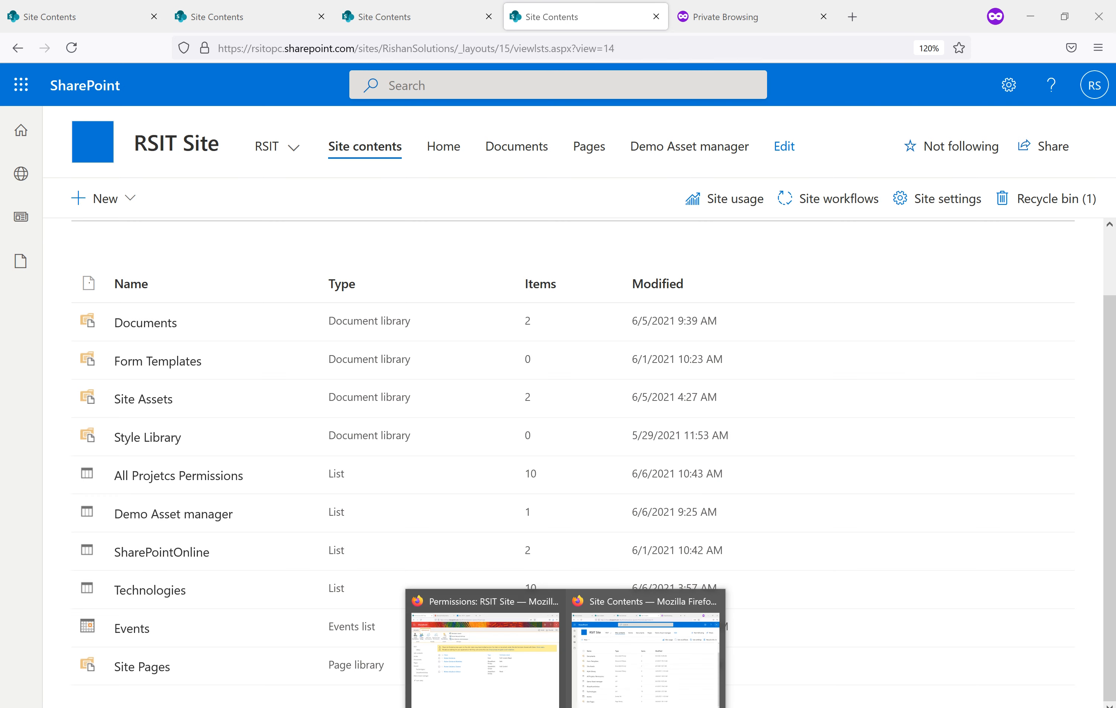
{"action": "left_click", "coordinate": [490, 671]}
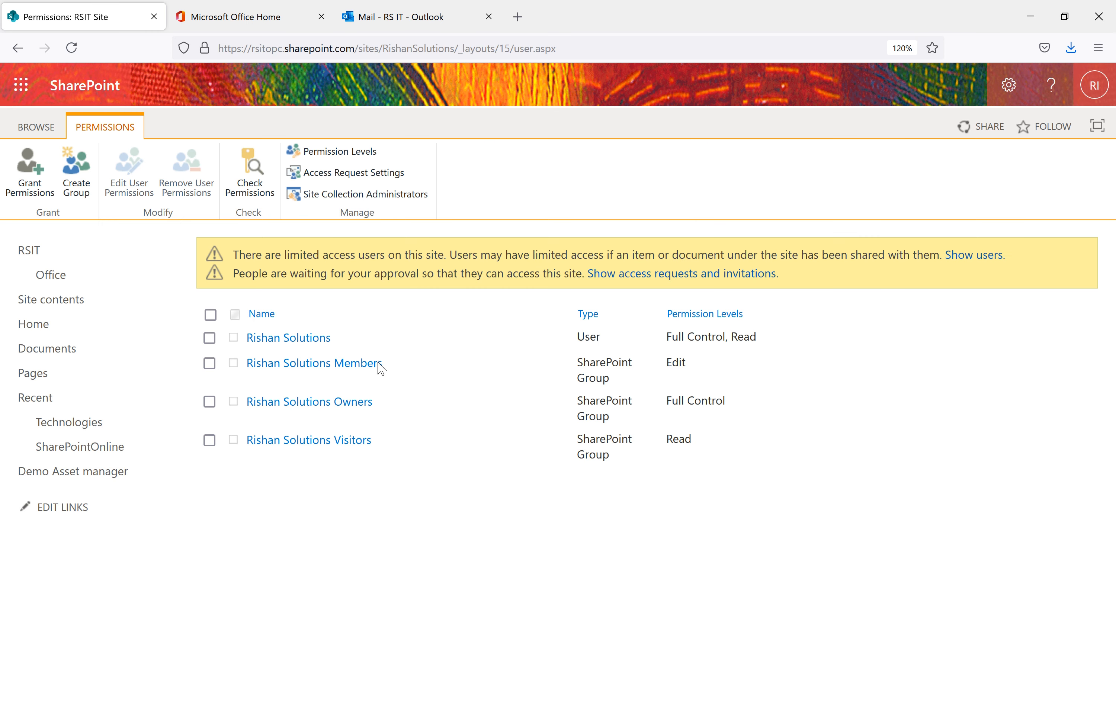
Remove the selected user's permissions from RSIT Site, confirm, and return to their Site Contents window
{"action": "left_click", "coordinate": [214, 342]}
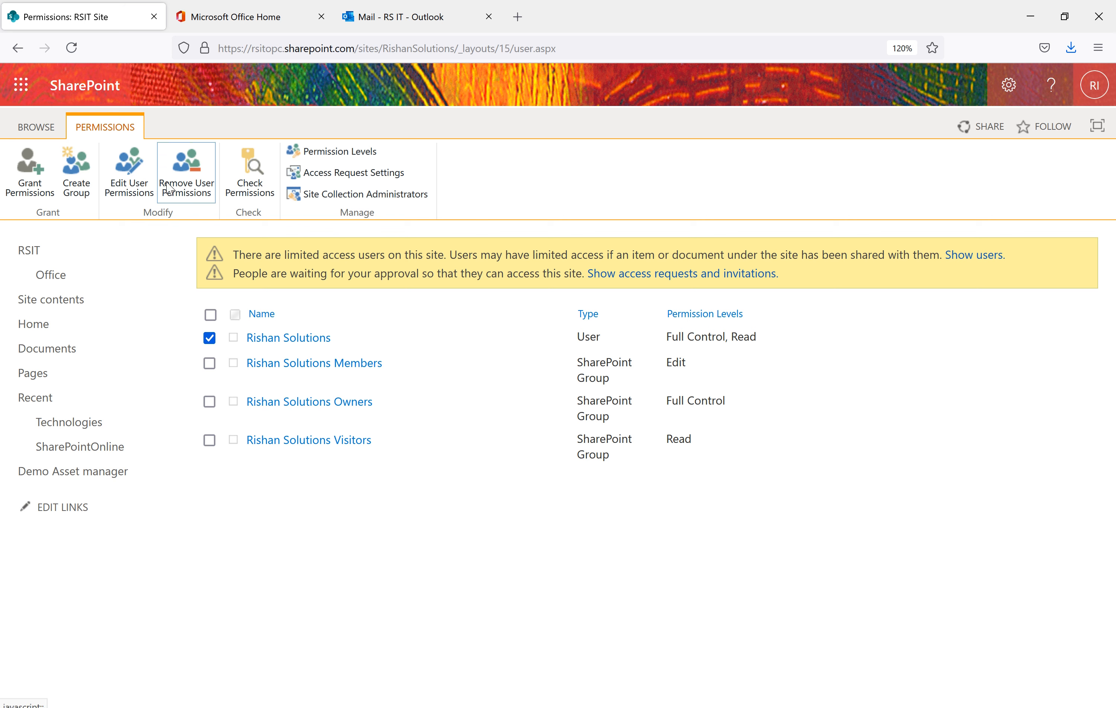
{"action": "left_click", "coordinate": [197, 192]}
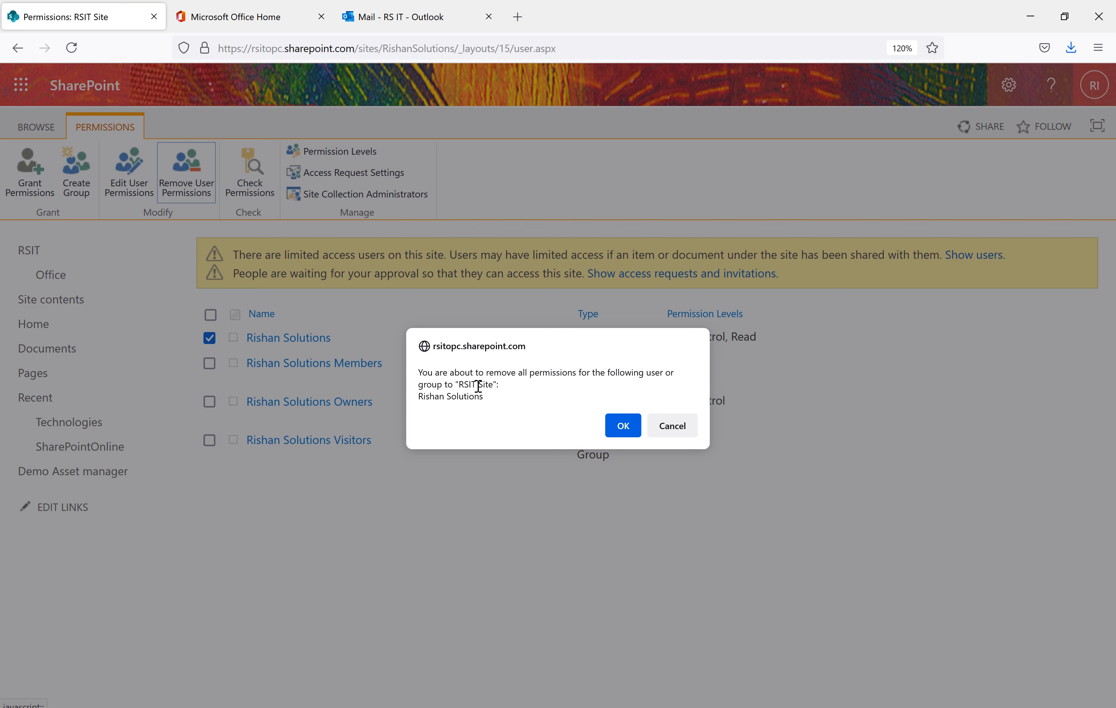
{"action": "left_click", "coordinate": [616, 432]}
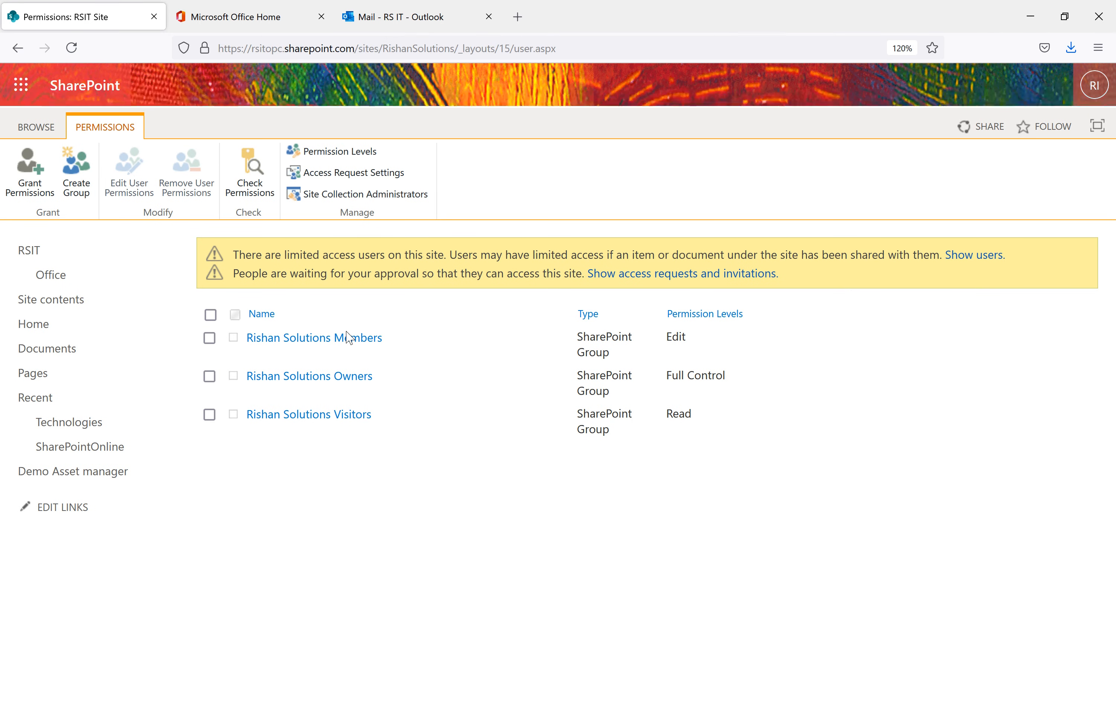
{"action": "mouse_move", "coordinate": [566, 707]}
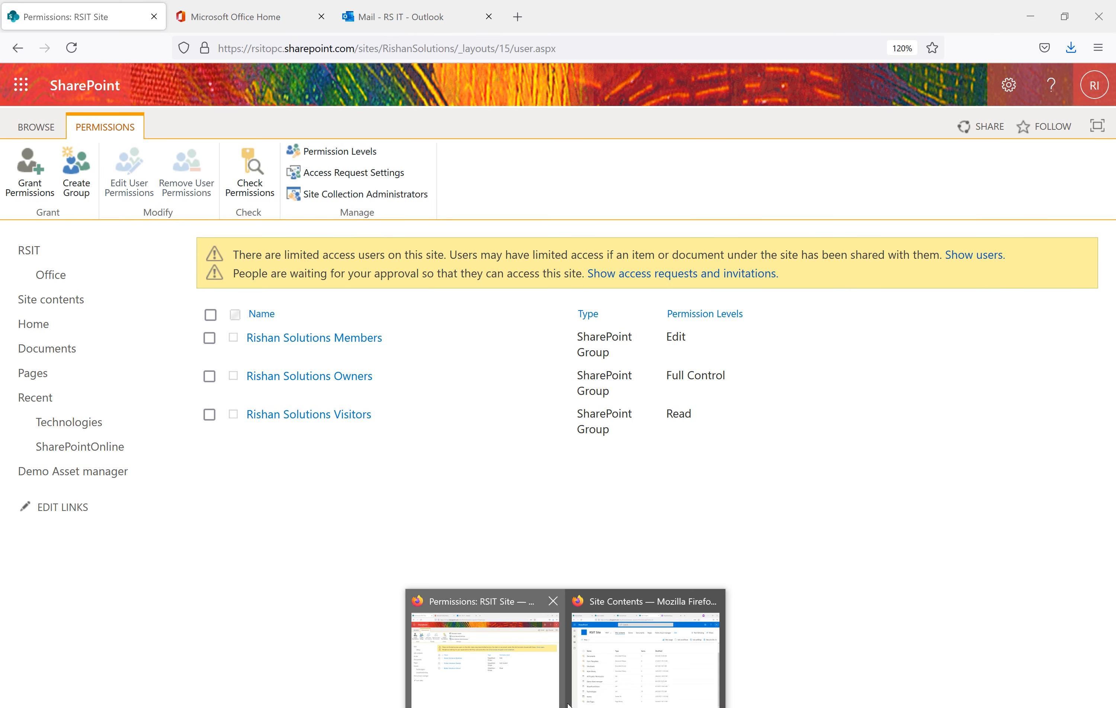
{"action": "left_click", "coordinate": [638, 679]}
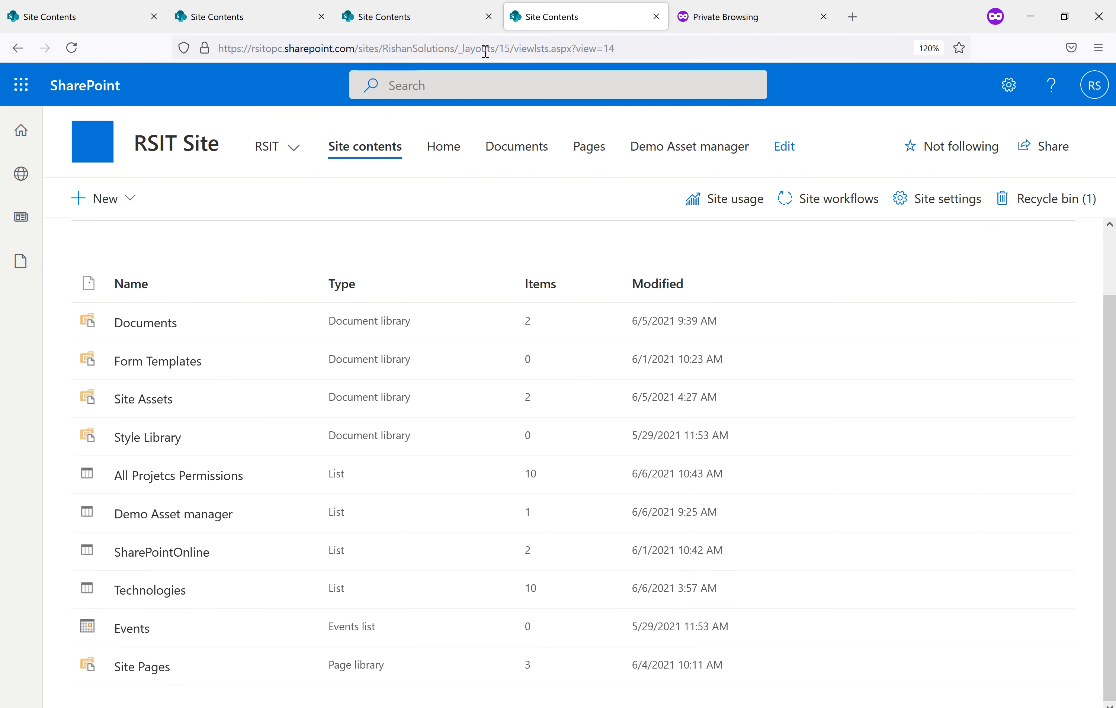
Reload the user's site page to check their access and close the extra Site Contents tab
{"action": "left_click", "coordinate": [693, 52]}
{"action": "key", "text": "Return"}
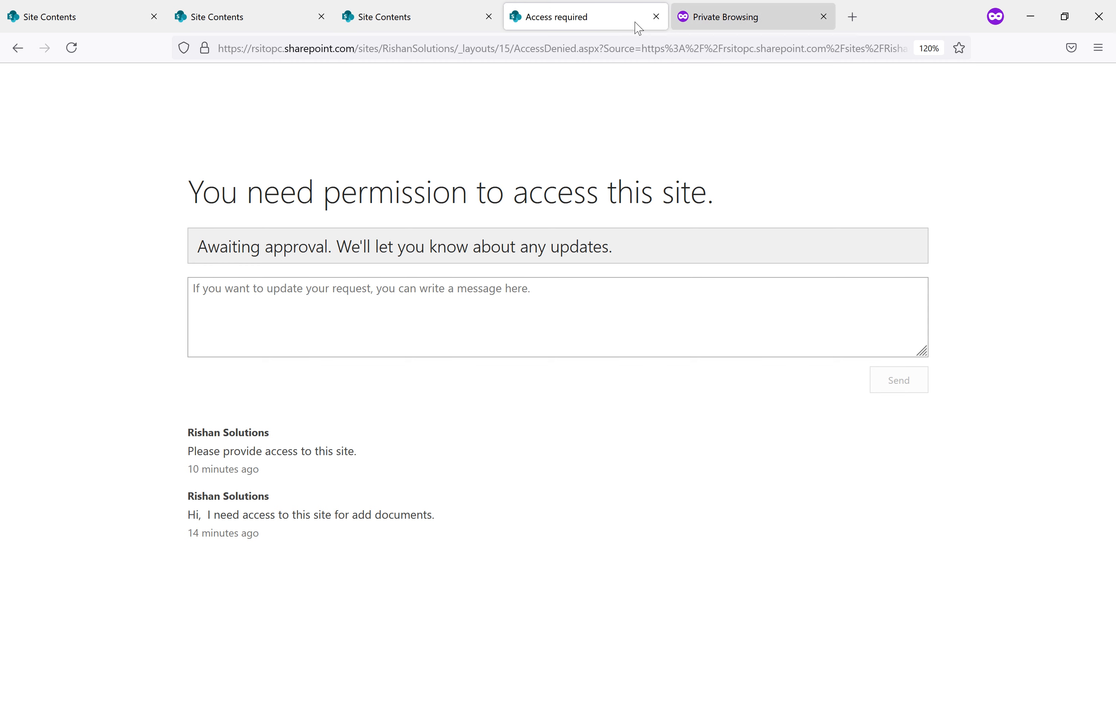
{"action": "left_click", "coordinate": [416, 17]}
{"action": "left_click", "coordinate": [489, 18]}
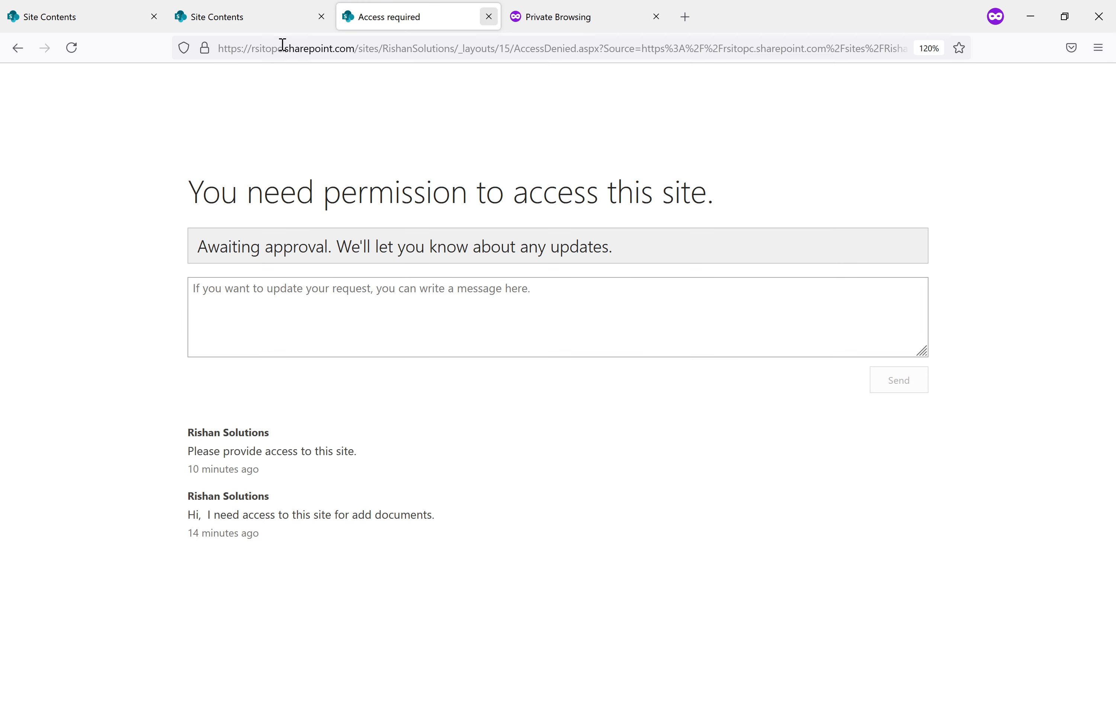
Close the remaining Site Contents and Access required tabs and bring back the Permissions: RSIT Site window
{"action": "left_click", "coordinate": [276, 18]}
{"action": "left_click", "coordinate": [72, 49]}
{"action": "left_click", "coordinate": [136, 19]}
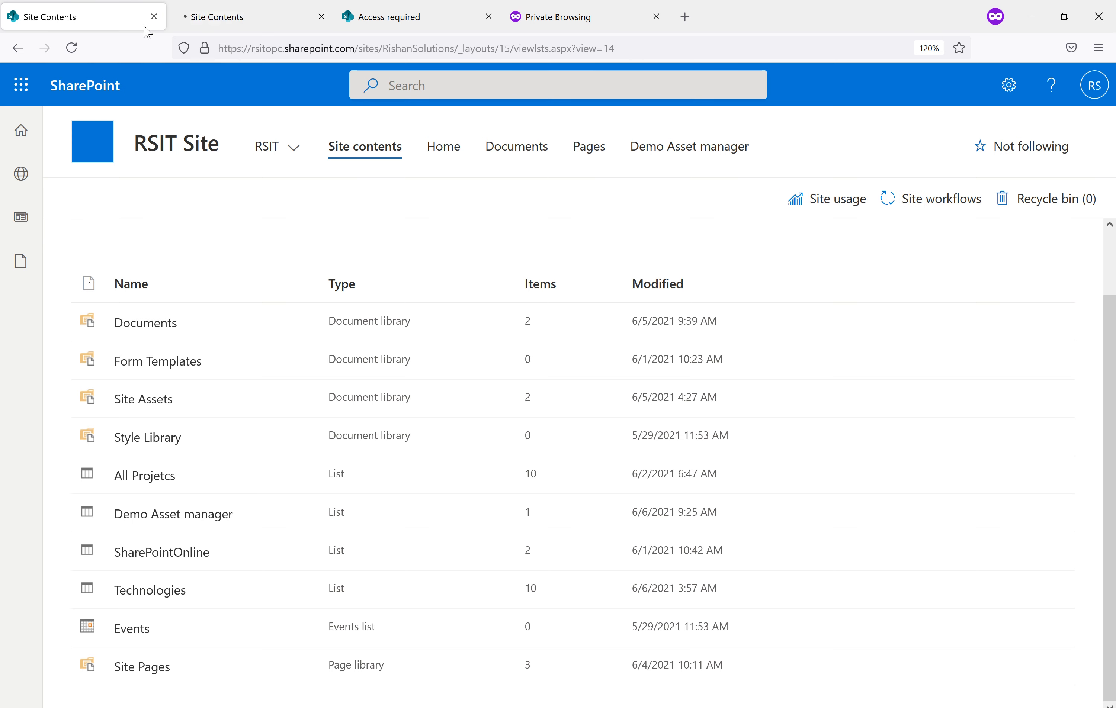
{"action": "left_click", "coordinate": [154, 17]}
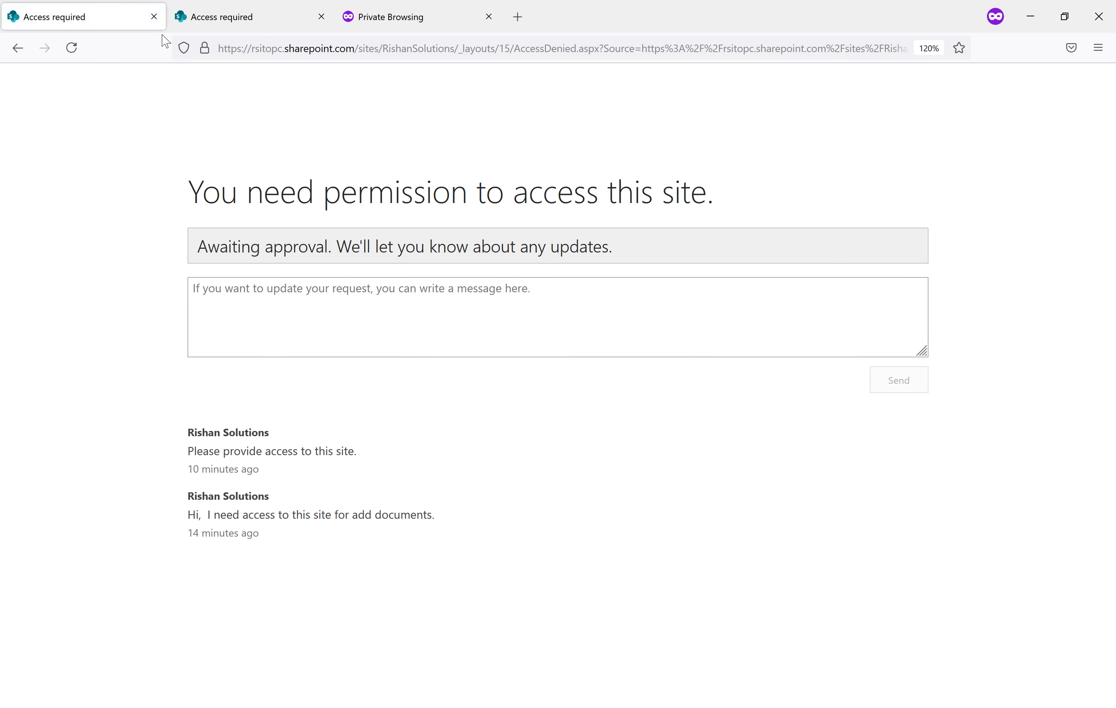
{"action": "left_click", "coordinate": [154, 17]}
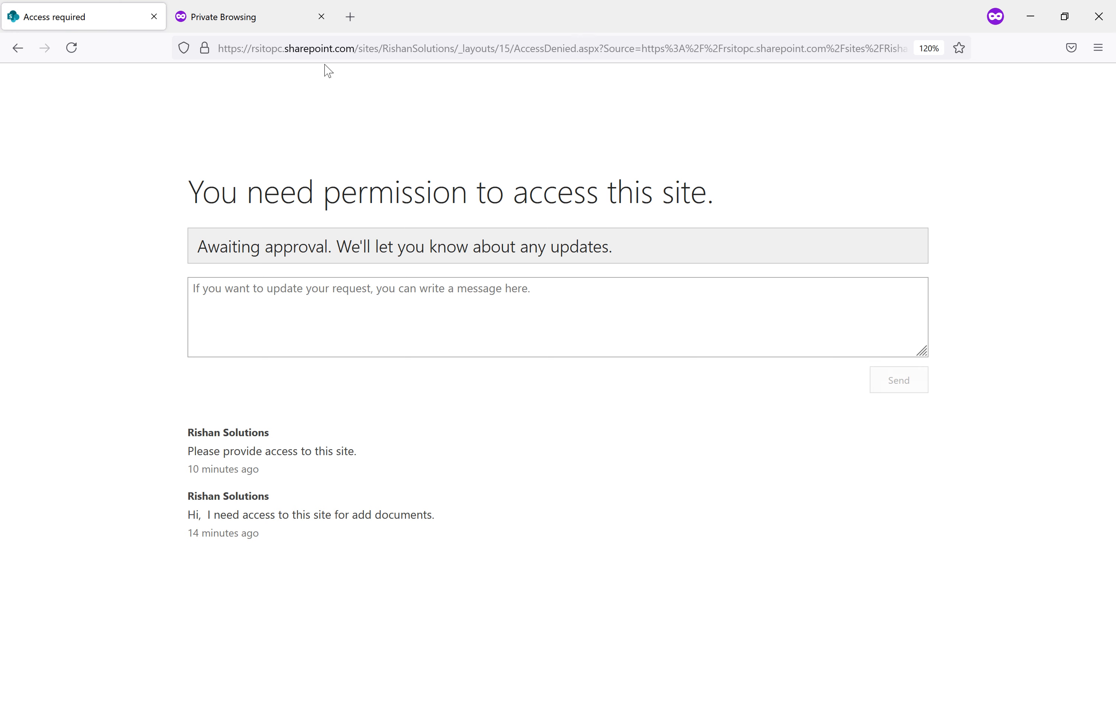
{"action": "mouse_move", "coordinate": [512, 690]}
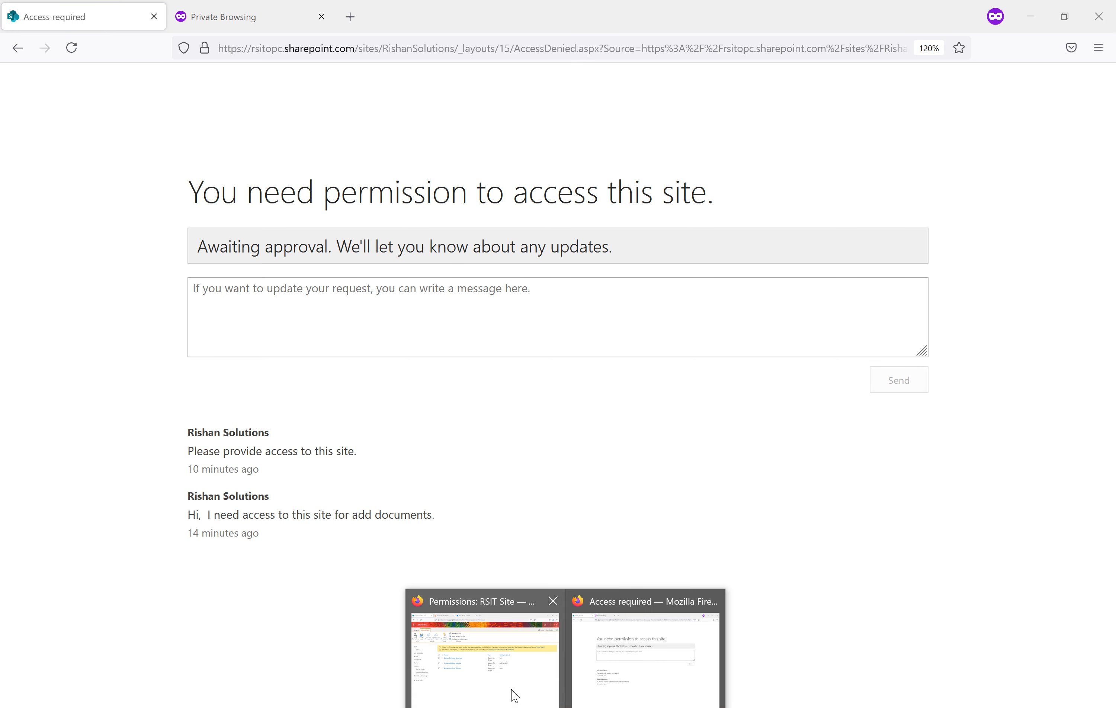
{"action": "left_click", "coordinate": [495, 660]}
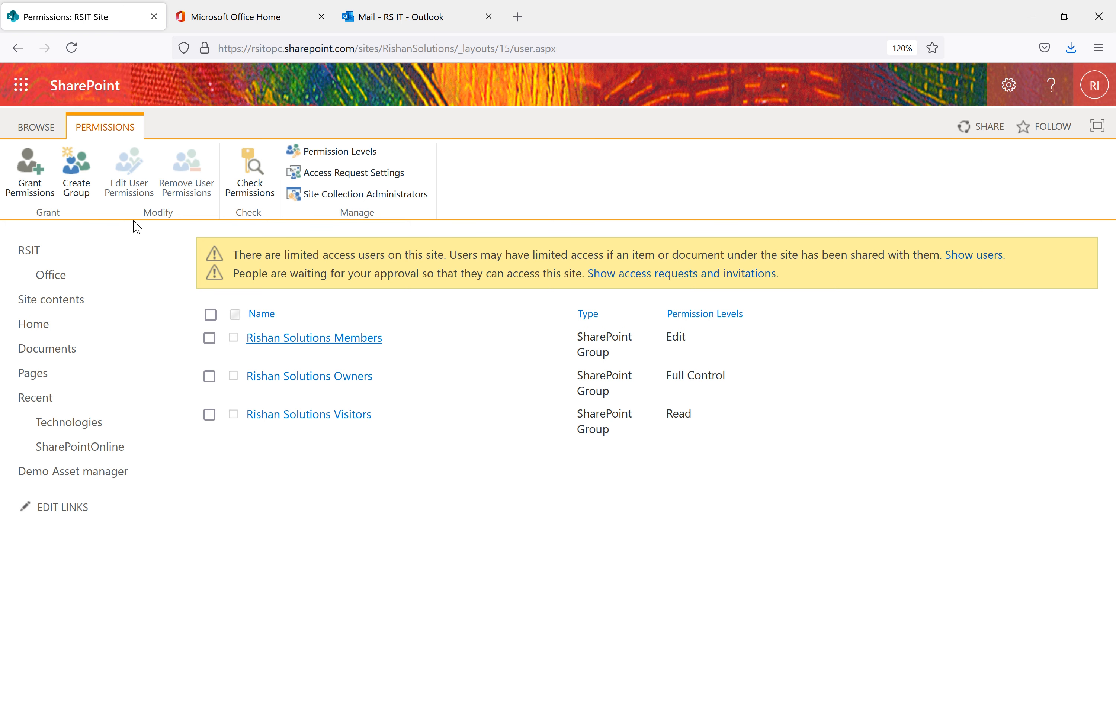
{"action": "left_click", "coordinate": [42, 187]}
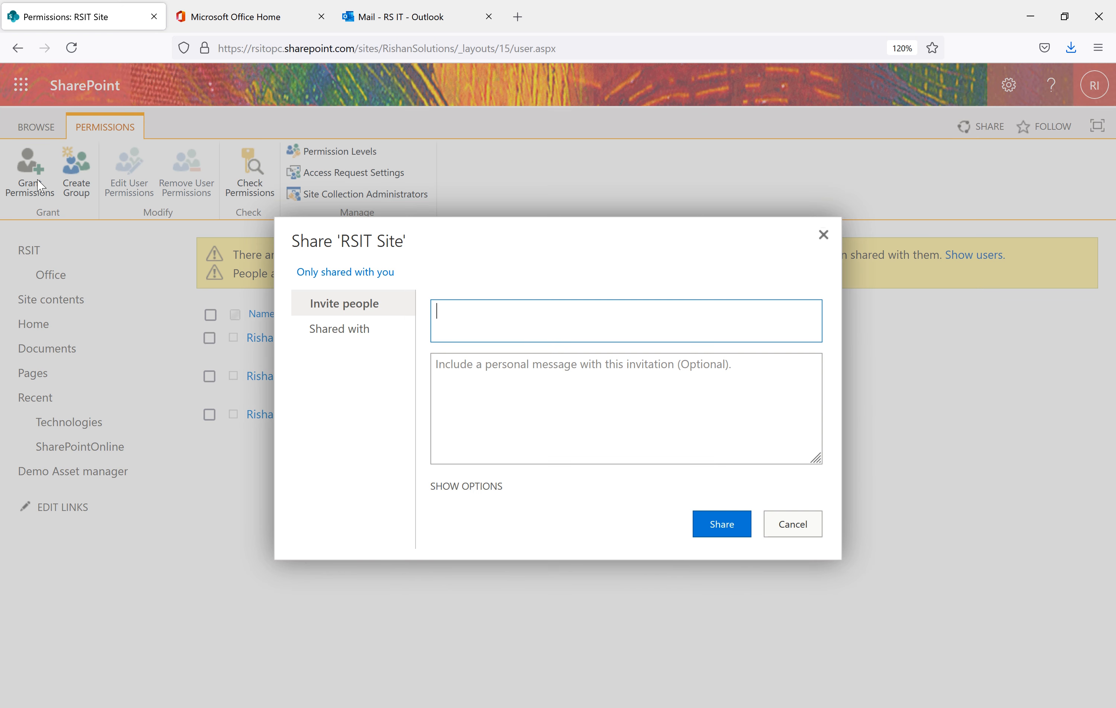
{"action": "left_click", "coordinate": [528, 330]}
{"action": "type", "text": "rsit"}
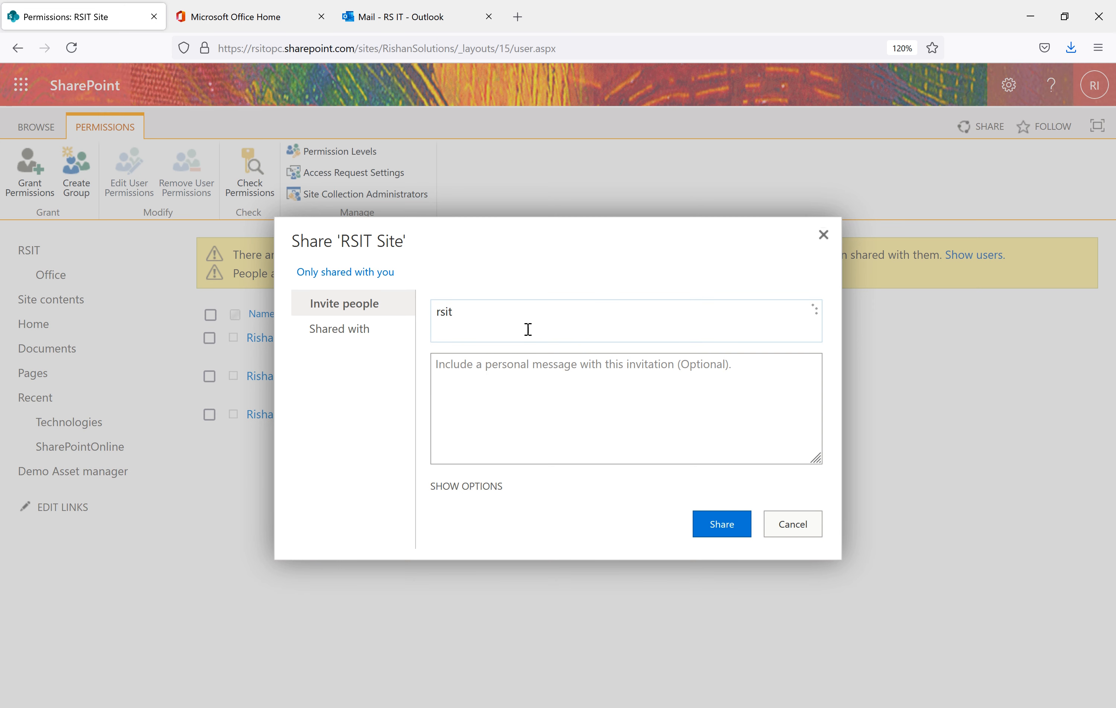
{"action": "left_click", "coordinate": [471, 358]}
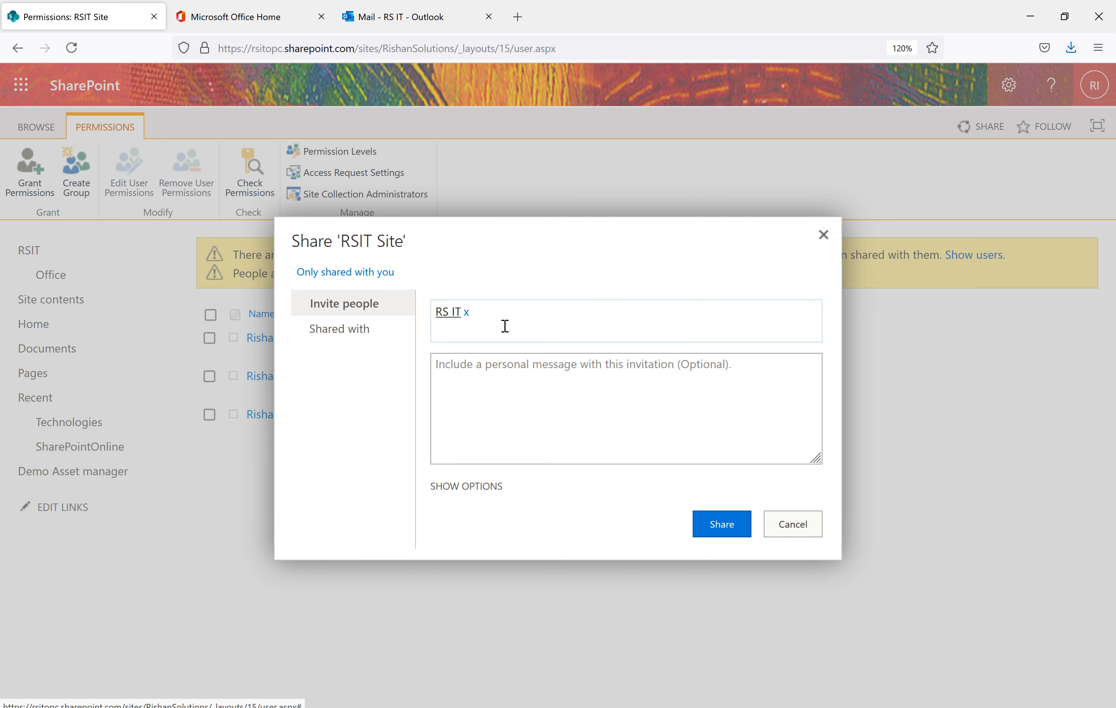
{"action": "type", "text": "rishan"}
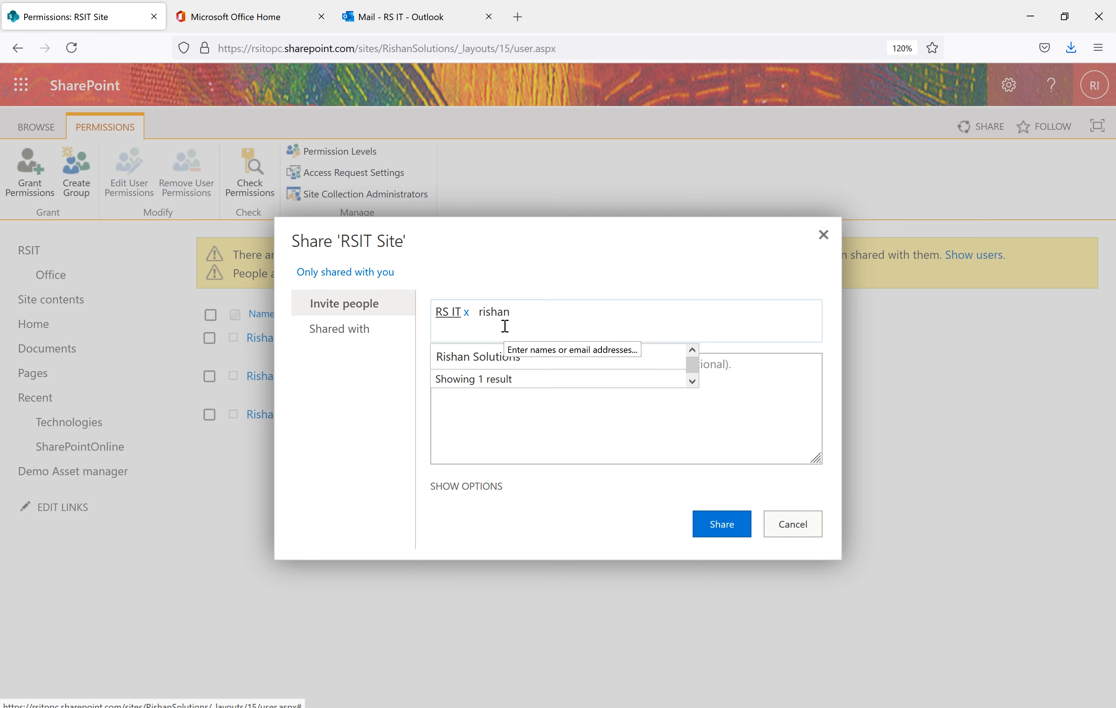
{"action": "left_click", "coordinate": [619, 357]}
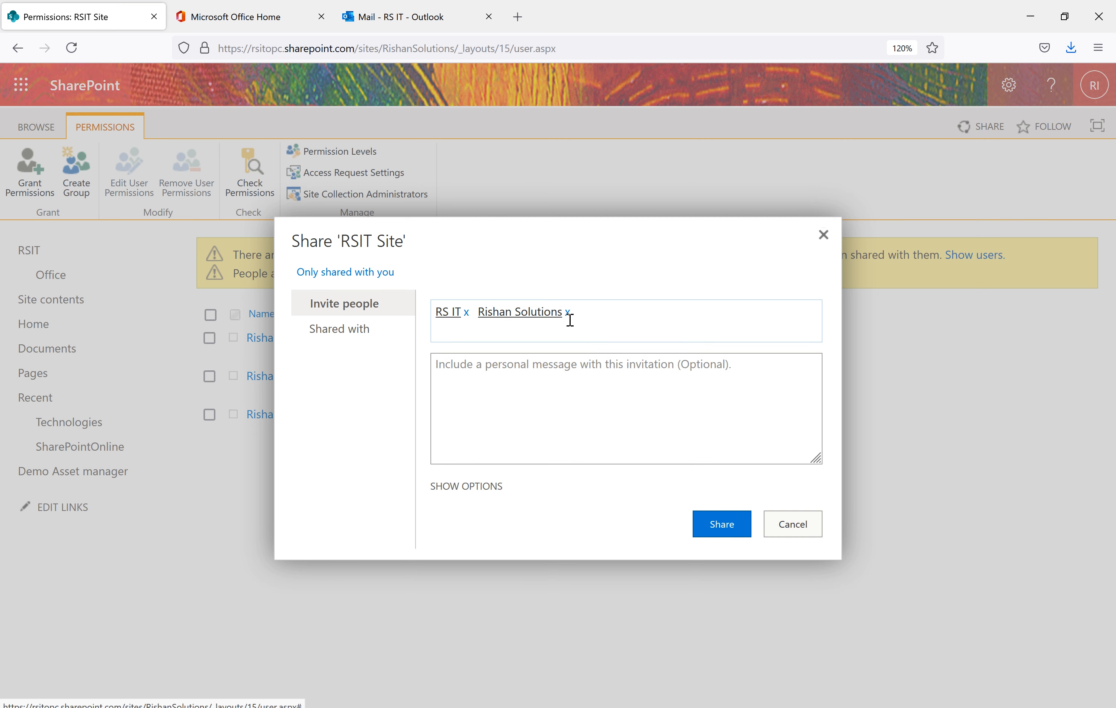
{"action": "left_click", "coordinate": [492, 487]}
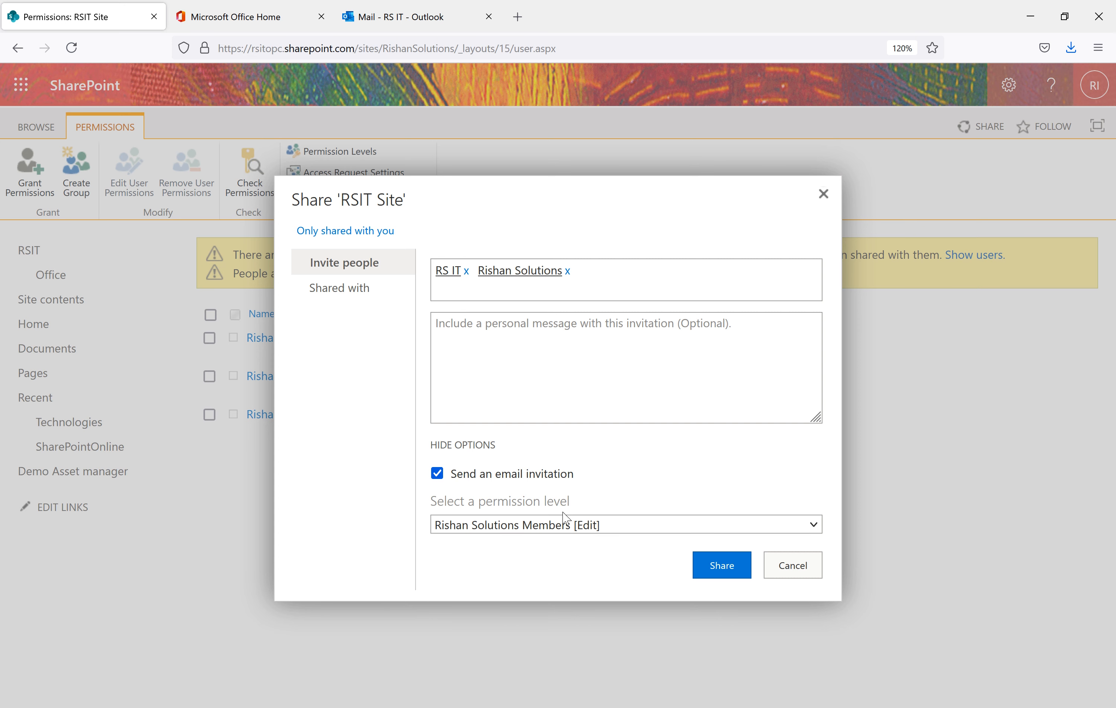
{"action": "left_click", "coordinate": [554, 524]}
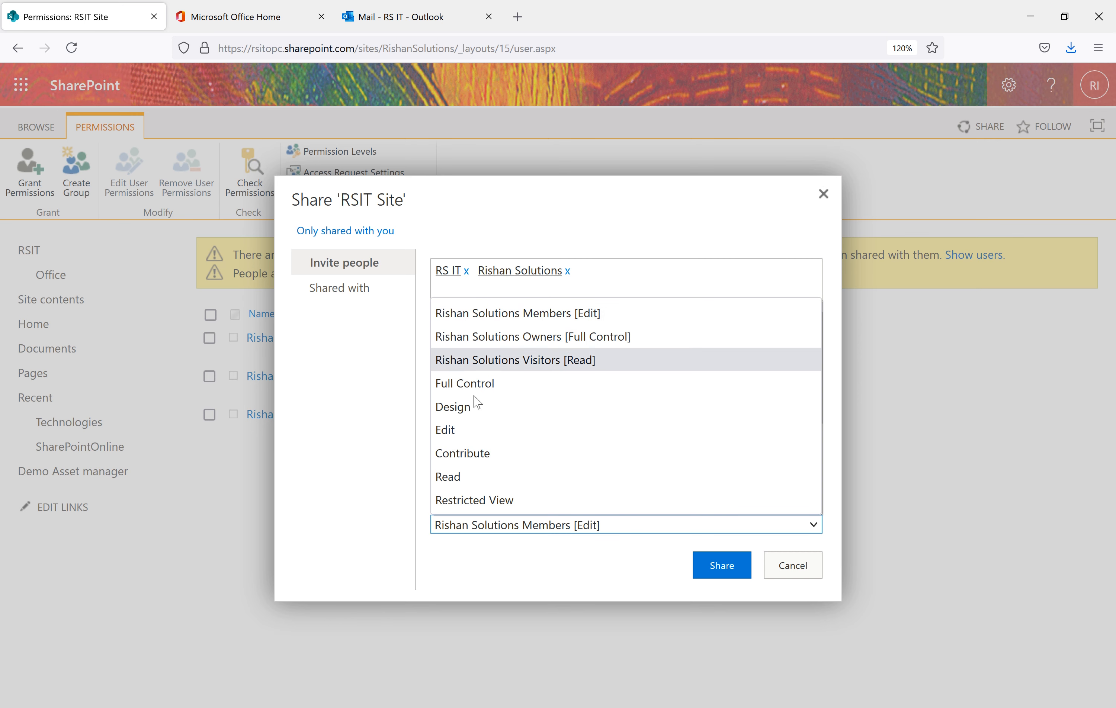
{"action": "left_click", "coordinate": [824, 194]}
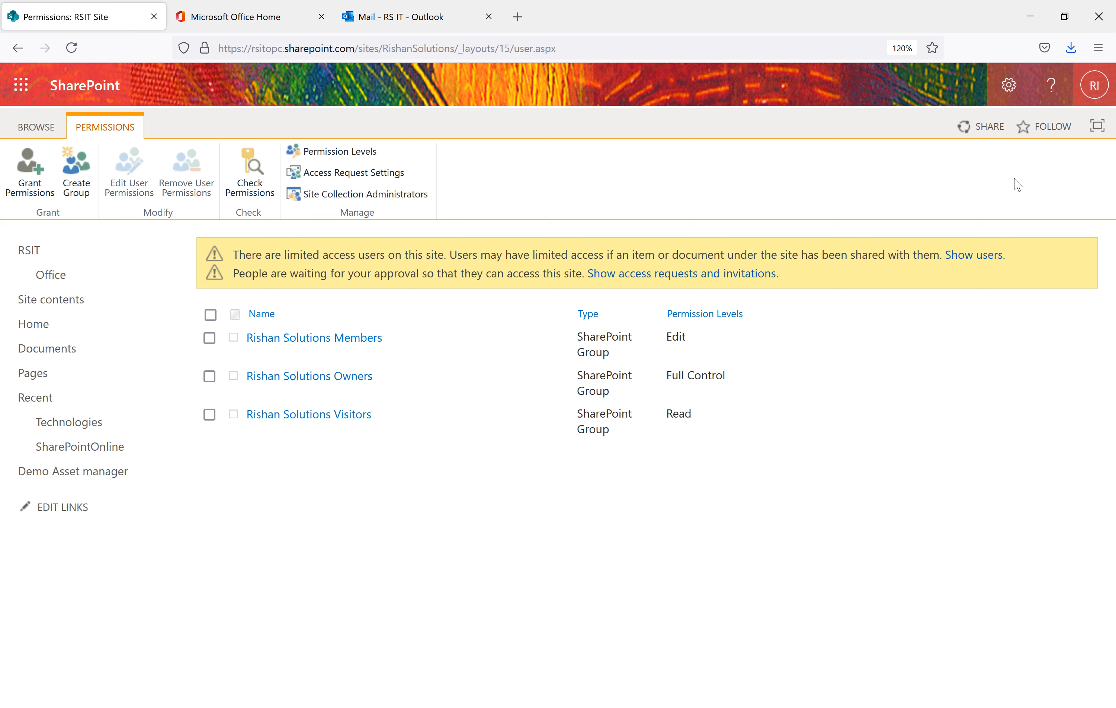
Add a Document Library app named 'Doc Library' from Add an app, found by searching 'document'
{"action": "left_click", "coordinate": [1014, 94]}
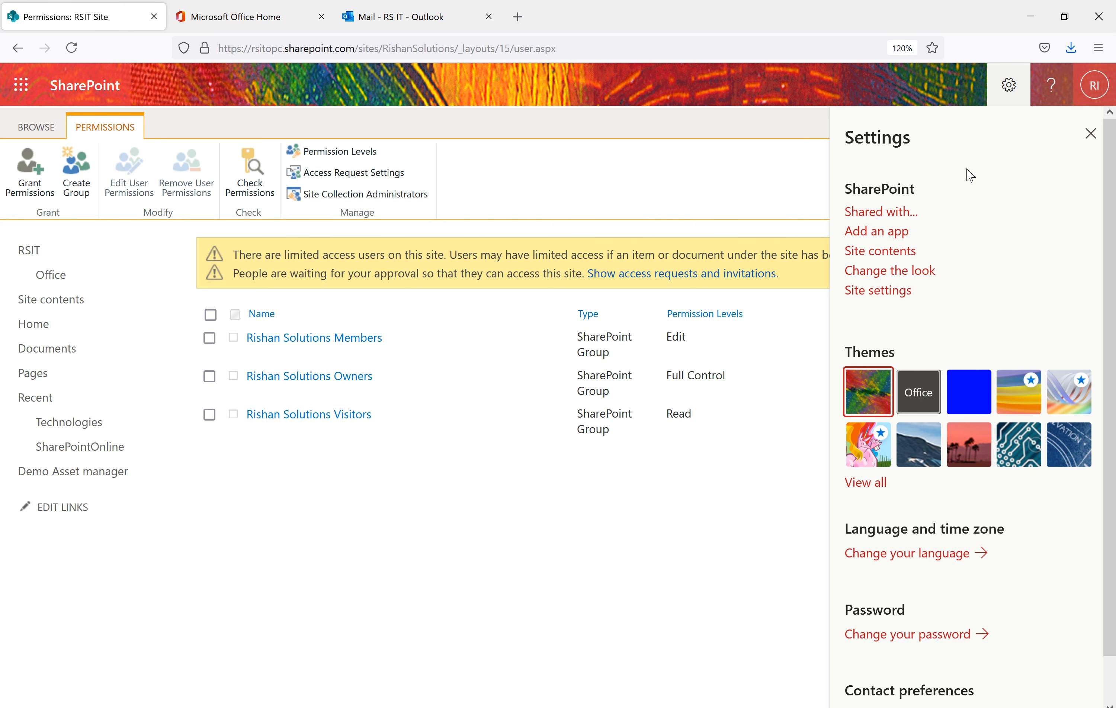
{"action": "left_click", "coordinate": [881, 234]}
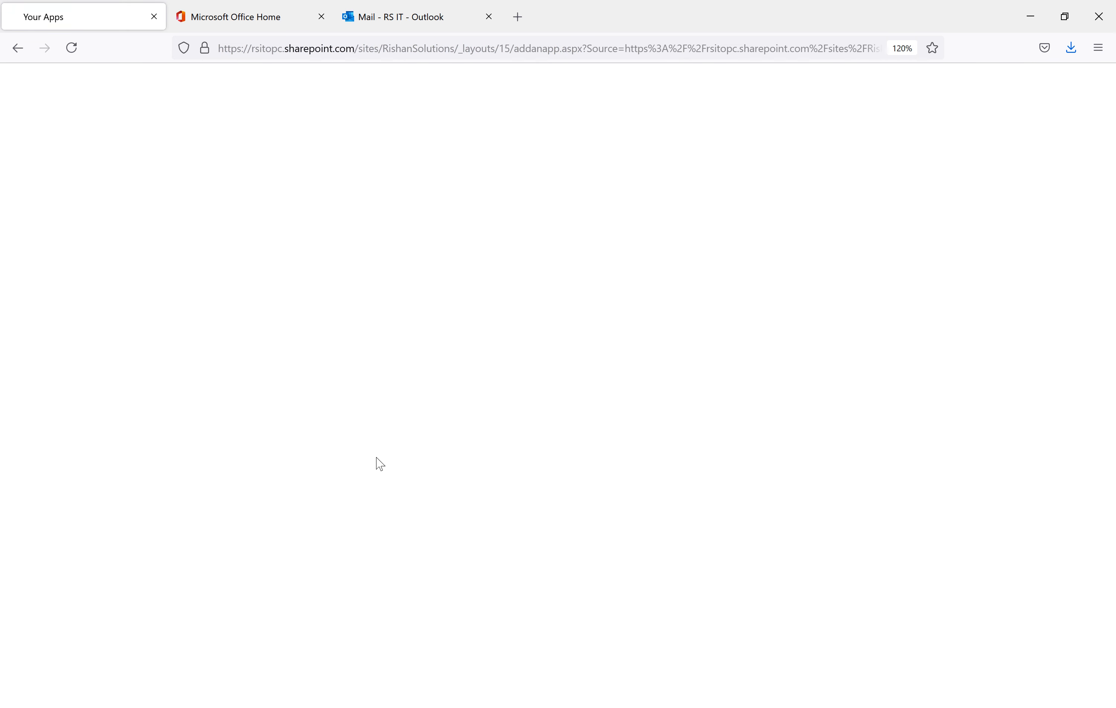
{"action": "left_click", "coordinate": [302, 245]}
{"action": "type", "text": "contact"}
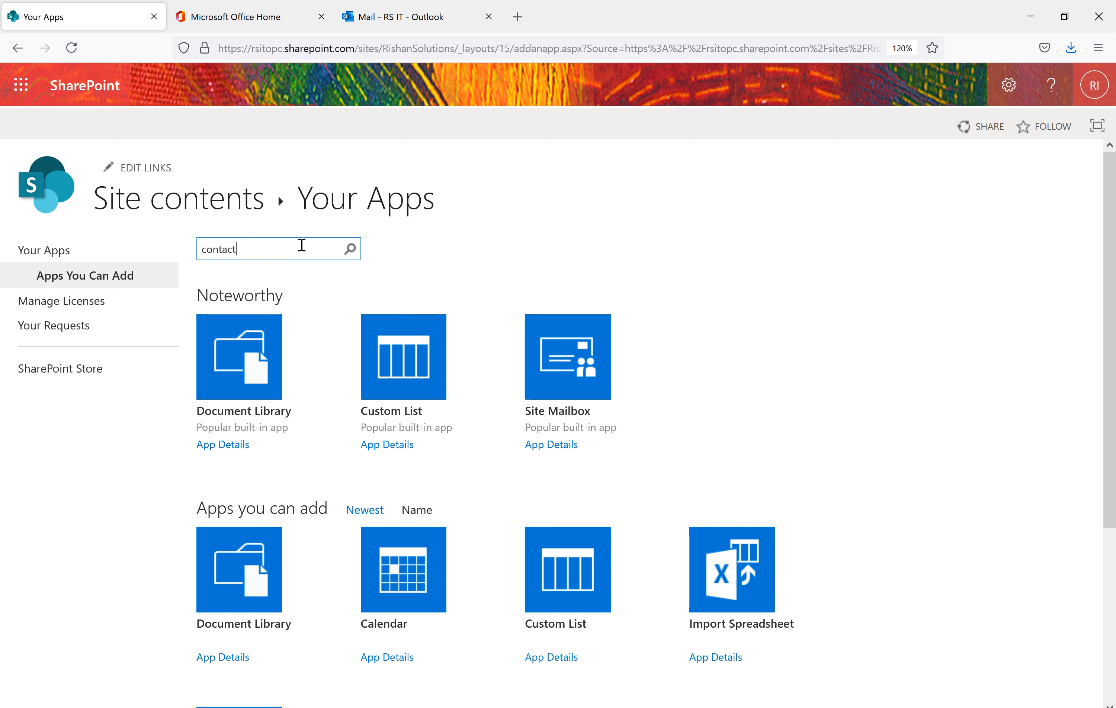
{"action": "key", "text": "Return"}
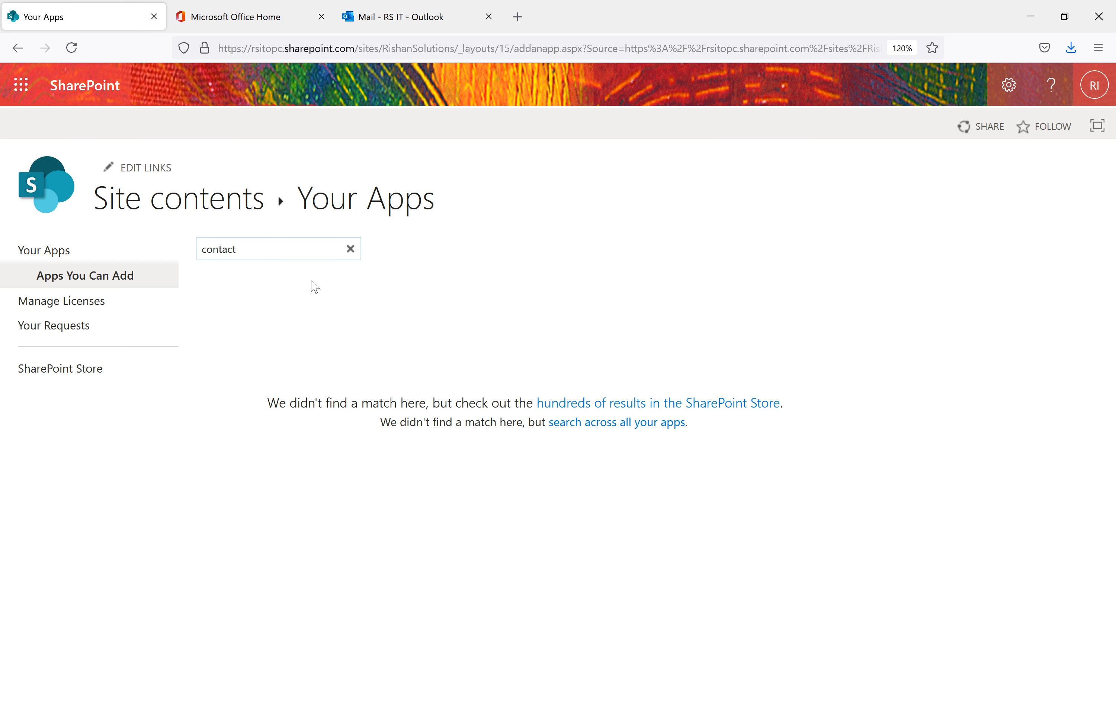
{"action": "key", "text": "BackSpace"}
{"action": "key", "text": "BackSpace"}
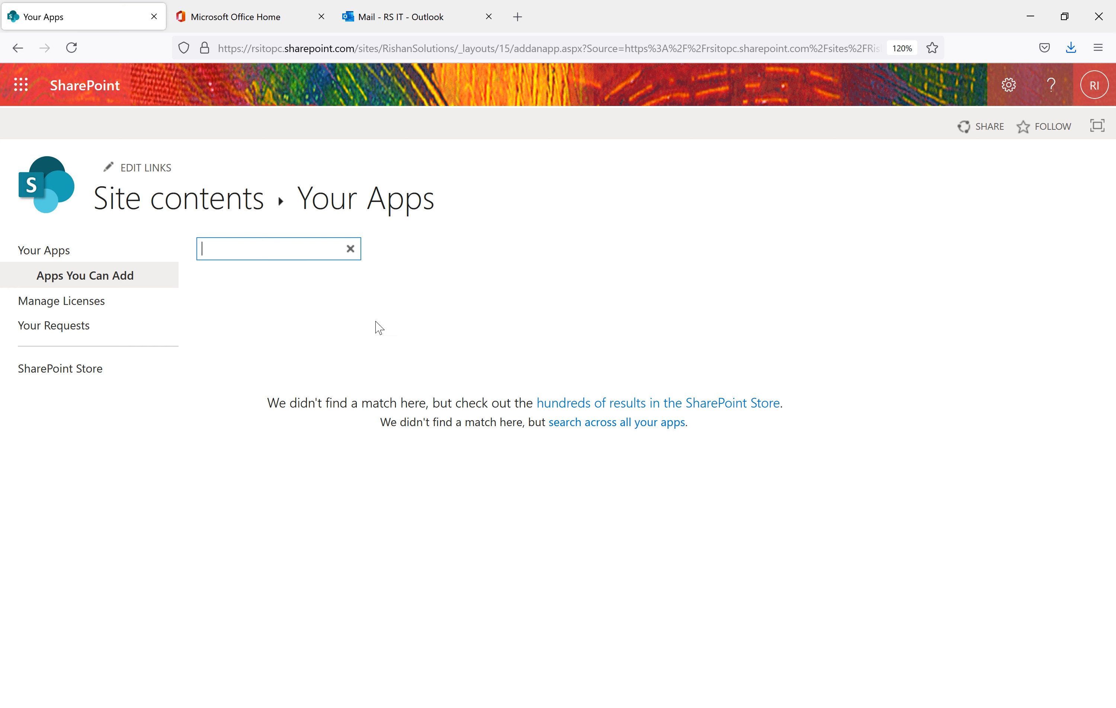
{"action": "type", "text": "document"}
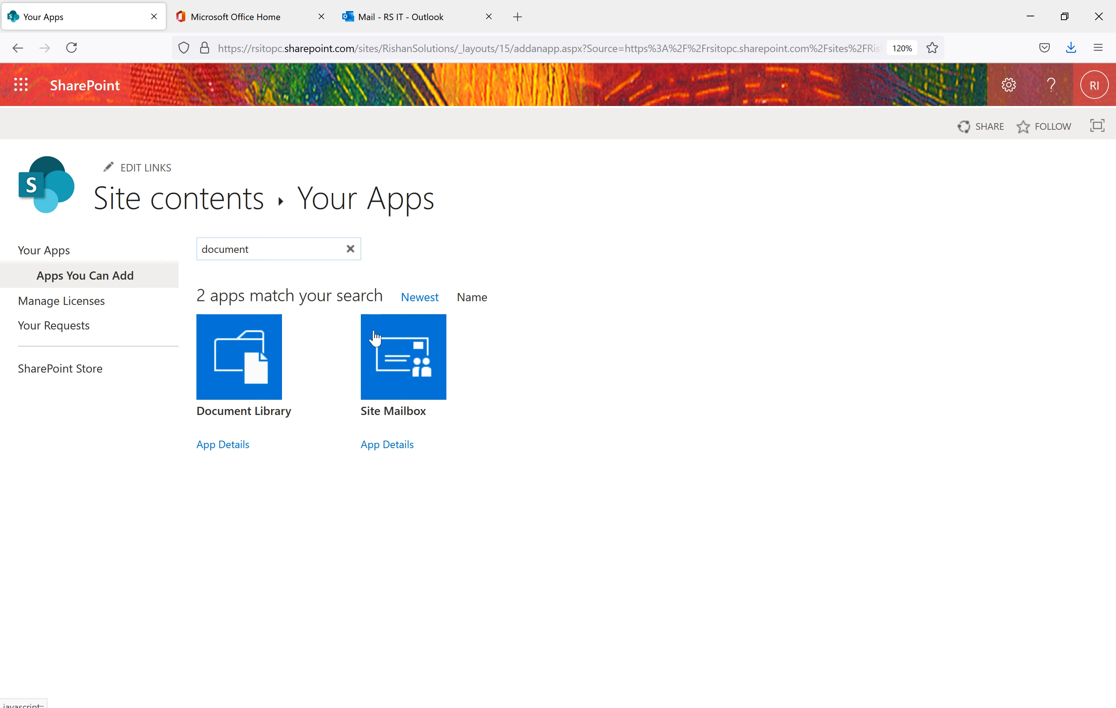
{"action": "left_click", "coordinate": [257, 377]}
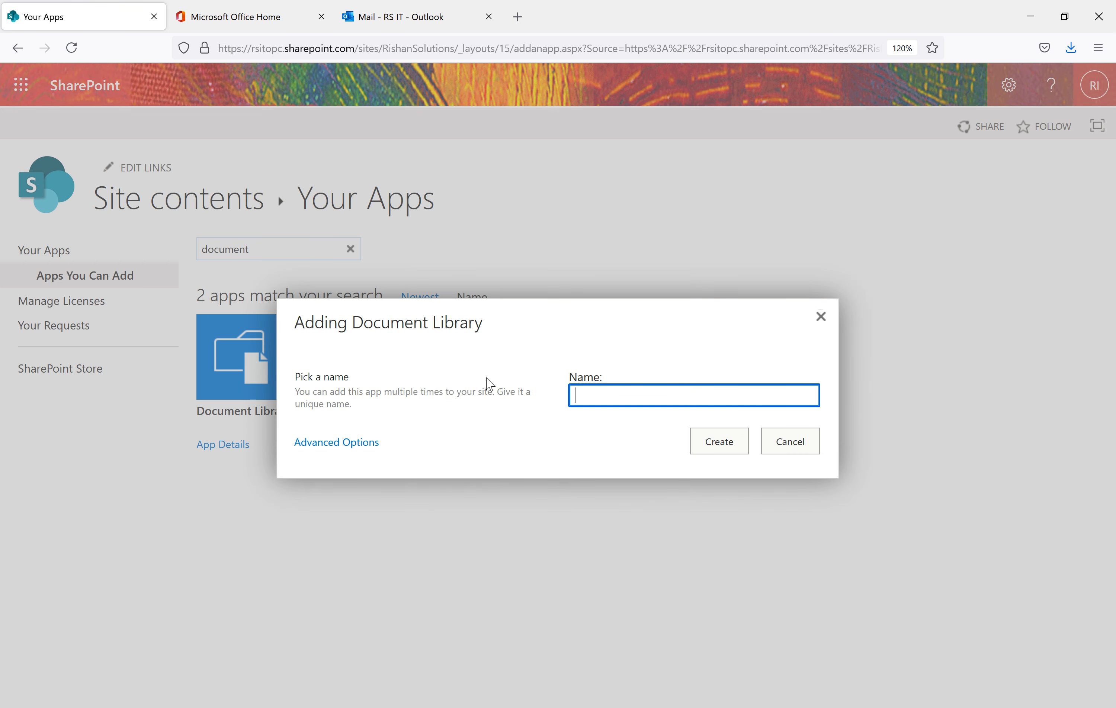
{"action": "type", "text": "Doc Library"}
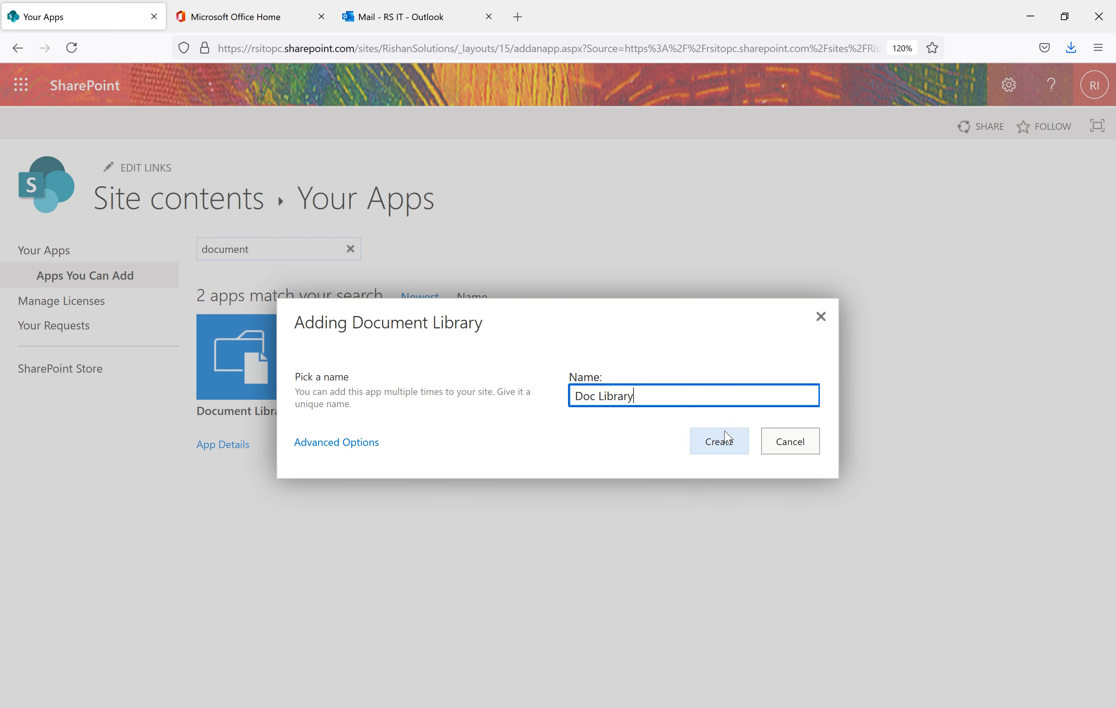
{"action": "left_click", "coordinate": [725, 439]}
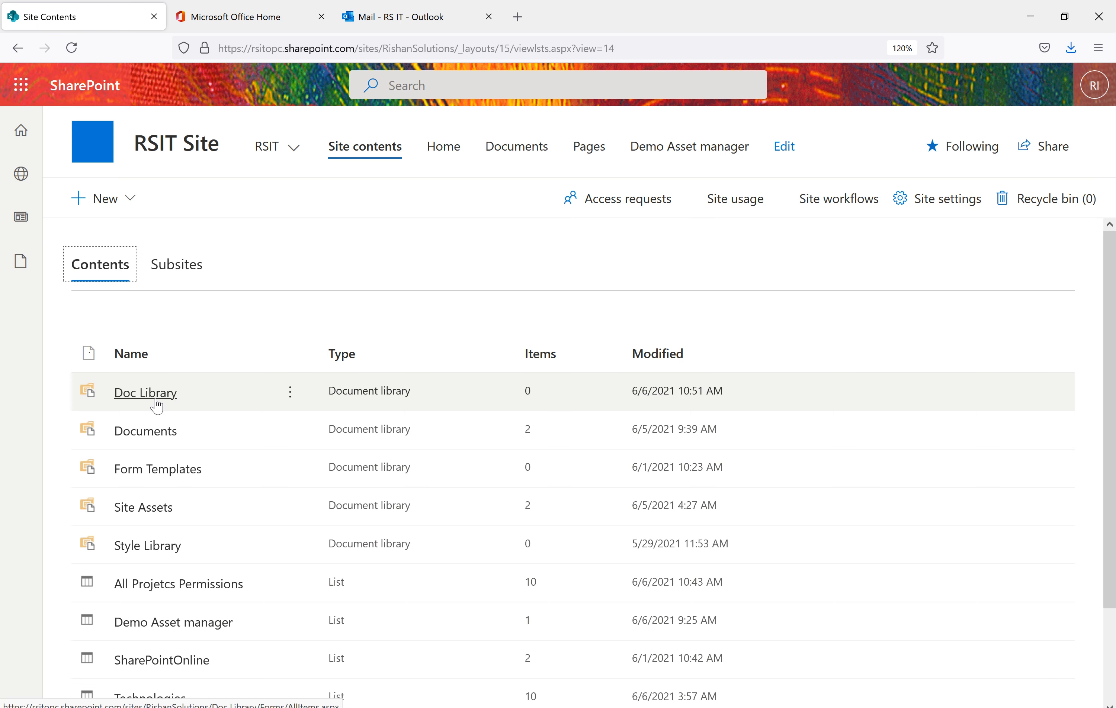
Open Doc Library from Site contents and go to its Library settings page
{"action": "left_click", "coordinate": [158, 401]}
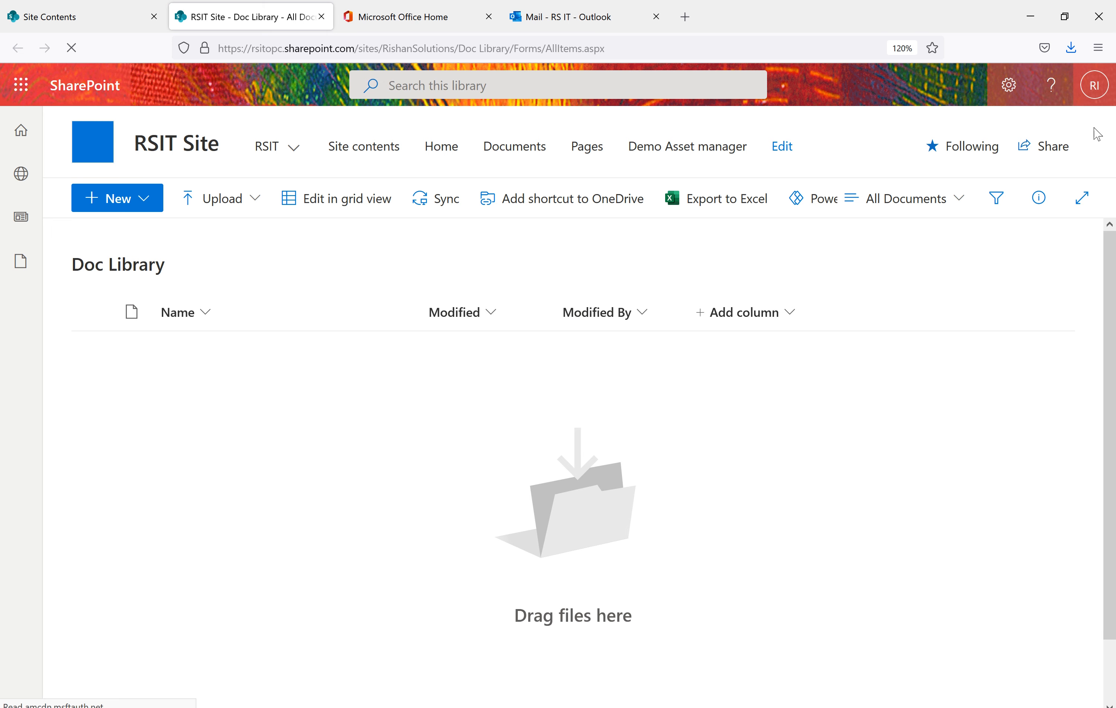
{"action": "left_click", "coordinate": [1011, 96]}
{"action": "left_click", "coordinate": [890, 277]}
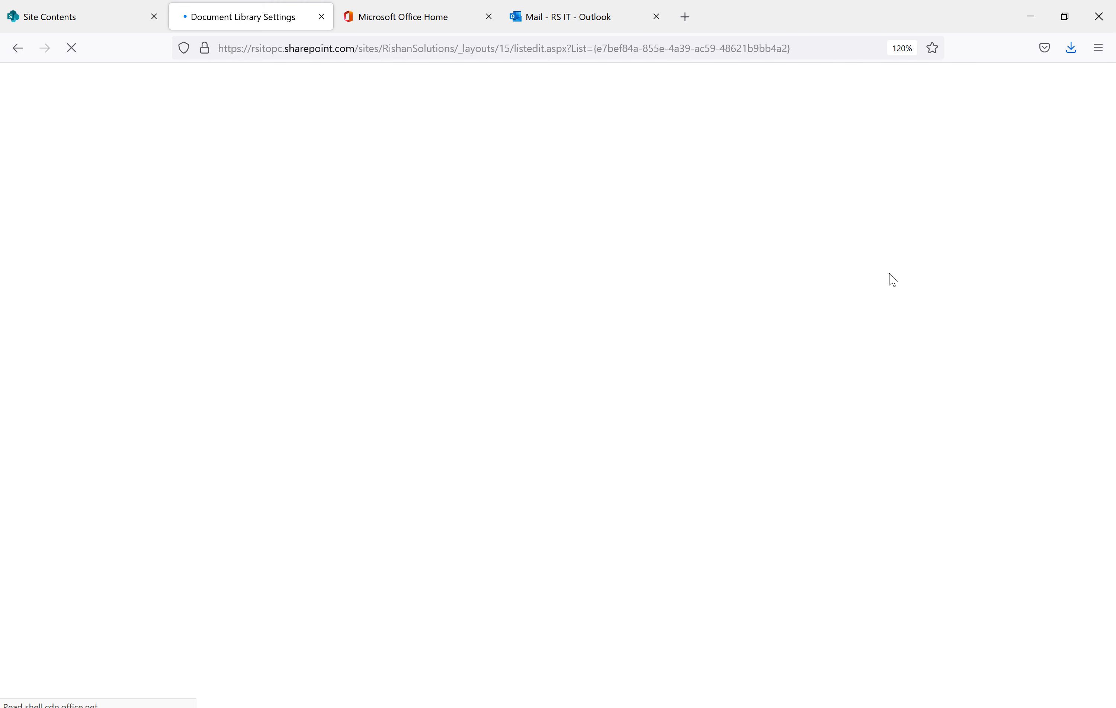
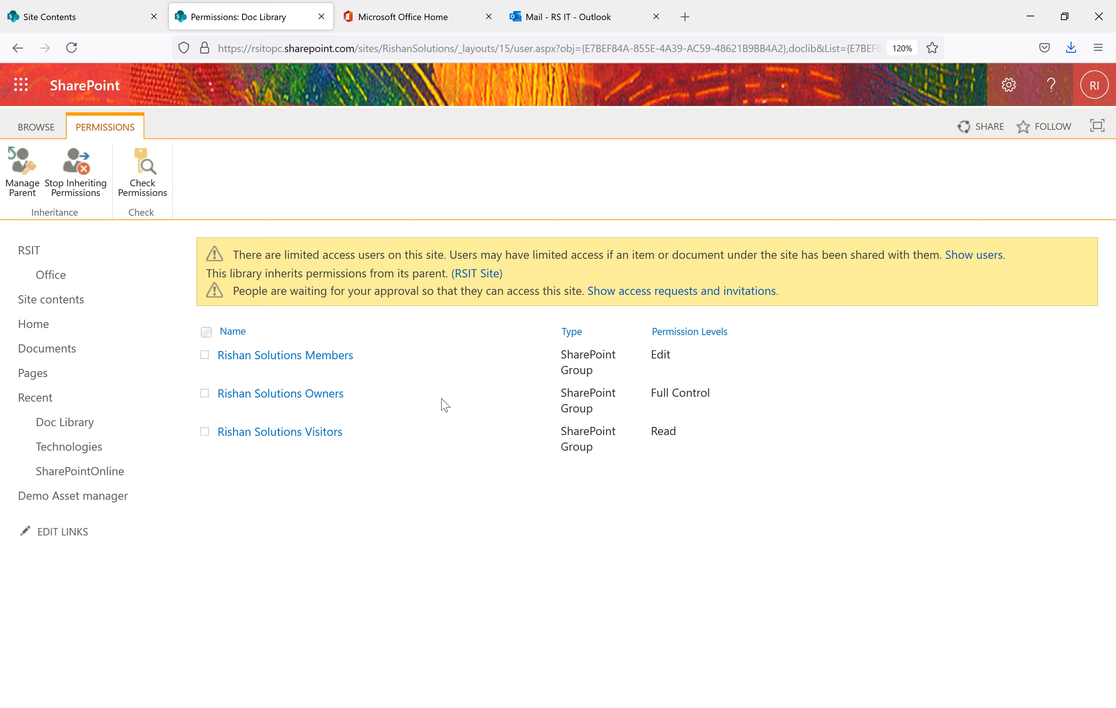
Stop Doc Library inheriting permissions, bringing up the unique-permissions warning
{"action": "left_click", "coordinate": [93, 184]}
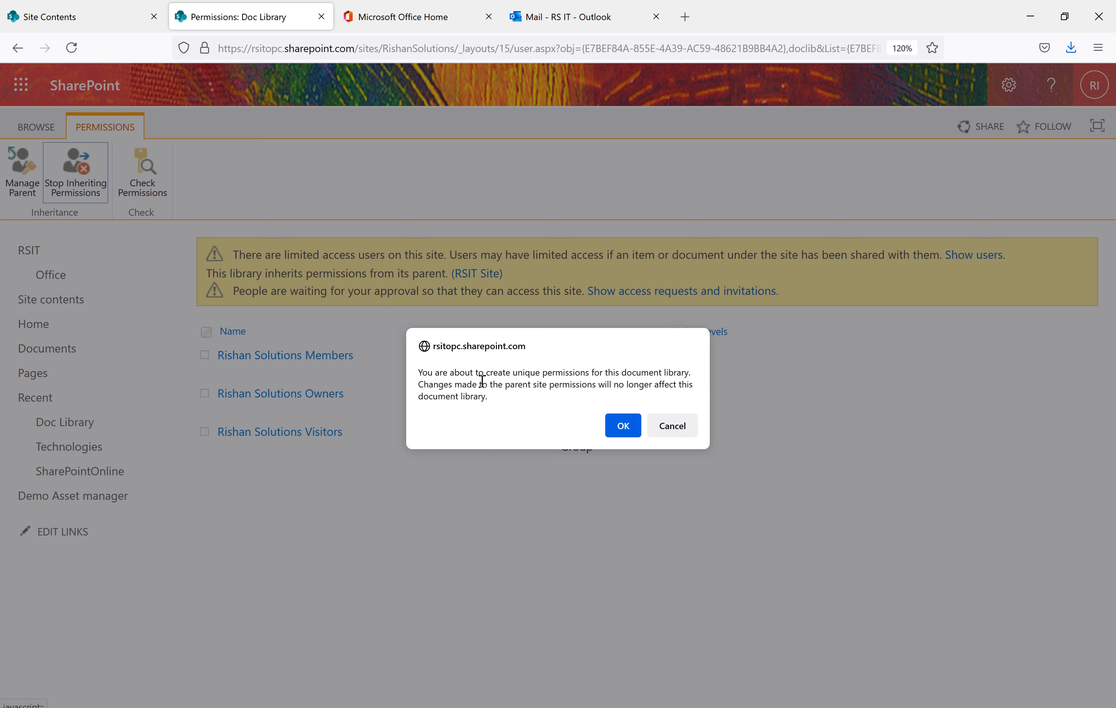
Confirm unique permissions for Doc Library, then open the RSIT Site permissions page from site settings
{"action": "left_click", "coordinate": [623, 425]}
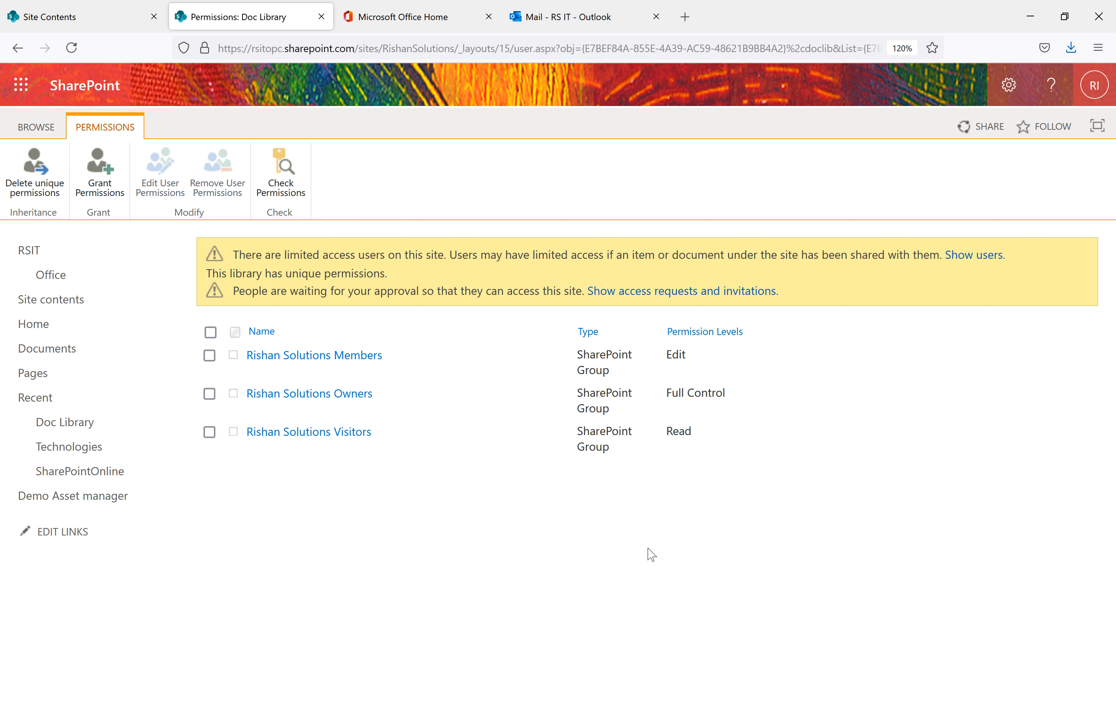
{"action": "left_click", "coordinate": [54, 18]}
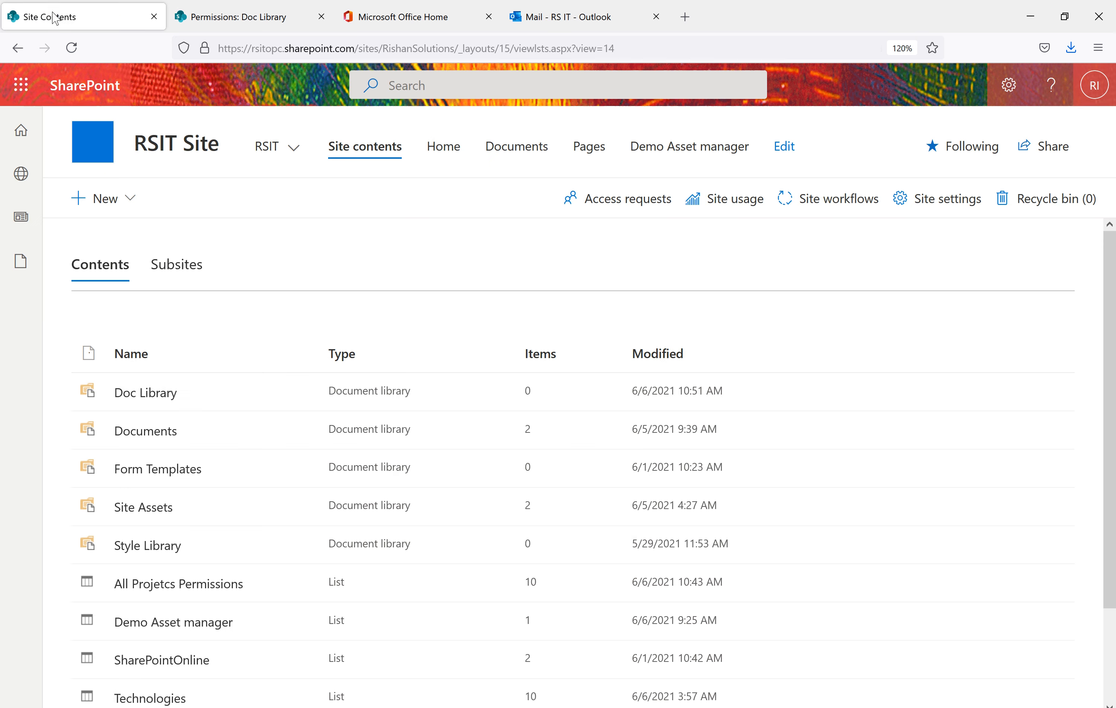
{"action": "left_click", "coordinate": [1009, 84]}
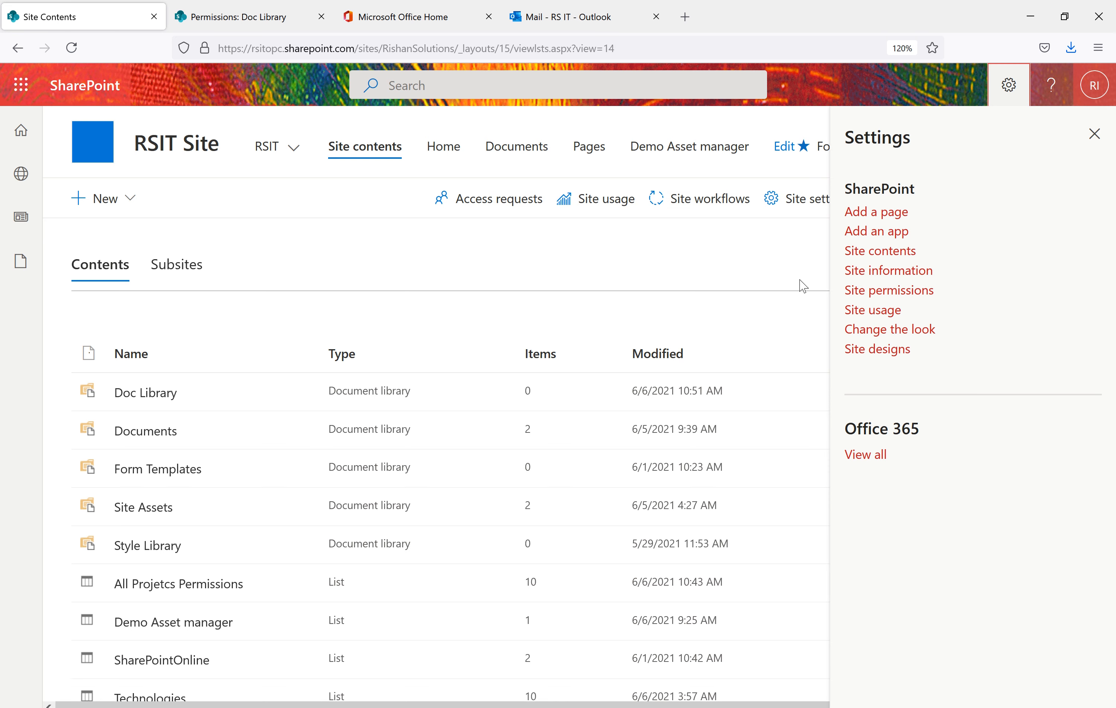
{"action": "left_click", "coordinate": [885, 271]}
{"action": "left_click", "coordinate": [892, 492]}
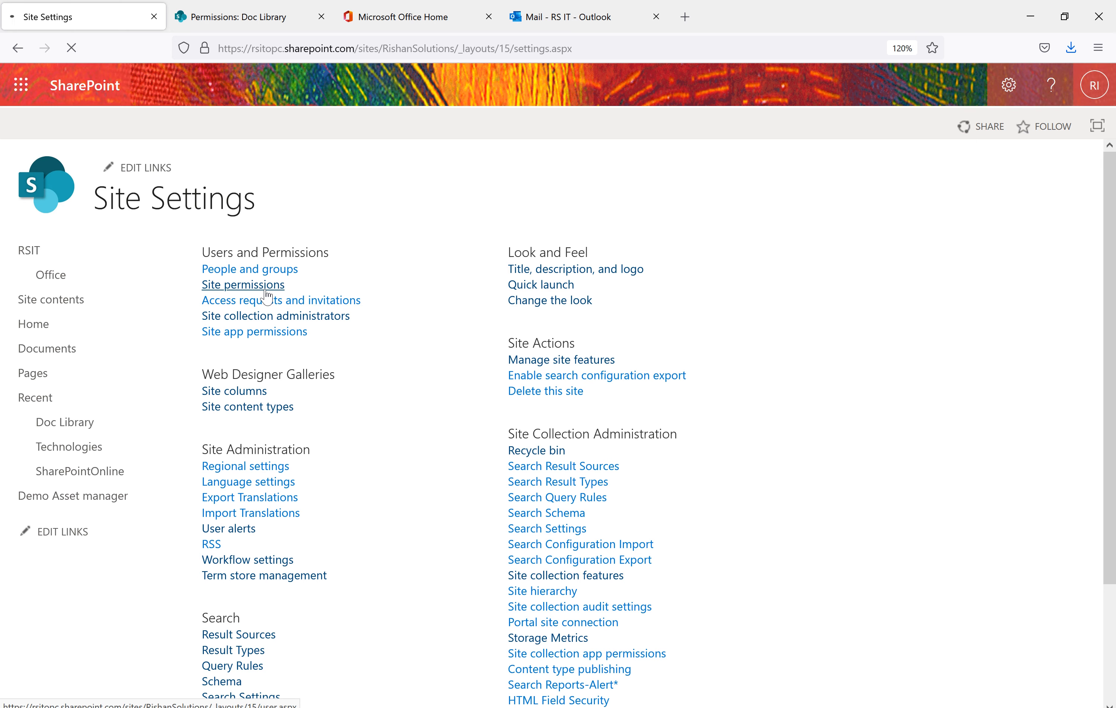
{"action": "left_click", "coordinate": [265, 292]}
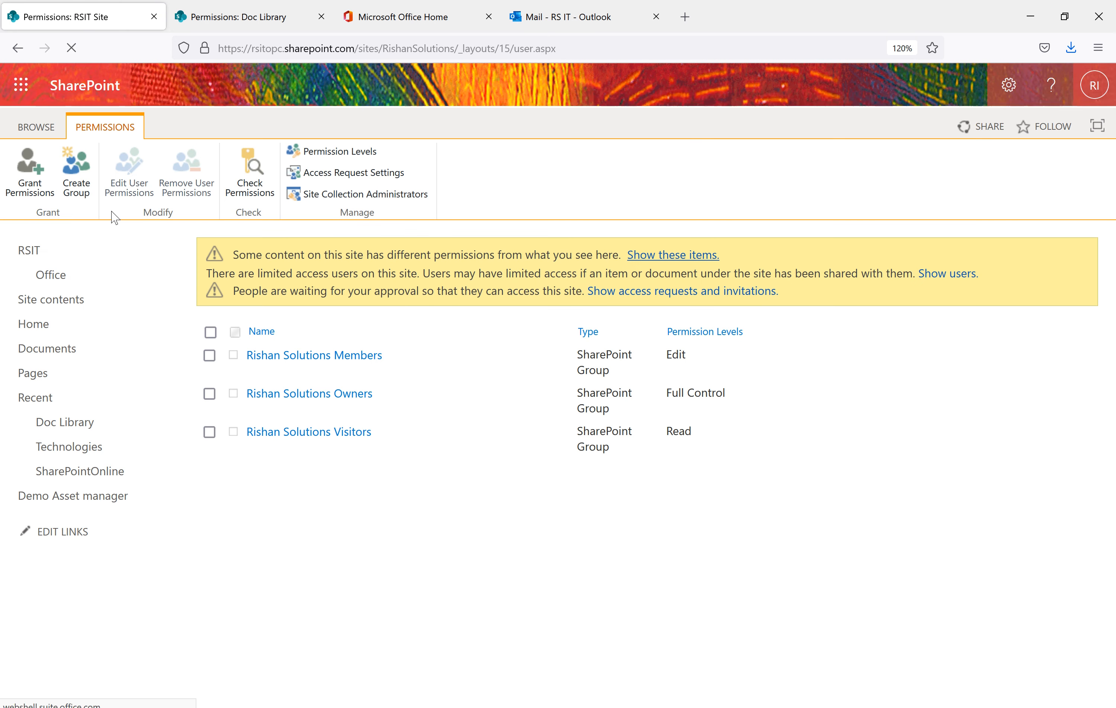
Grant the test user Edit access to RSIT Site without sending an e-mail invitation
{"action": "left_click", "coordinate": [30, 185]}
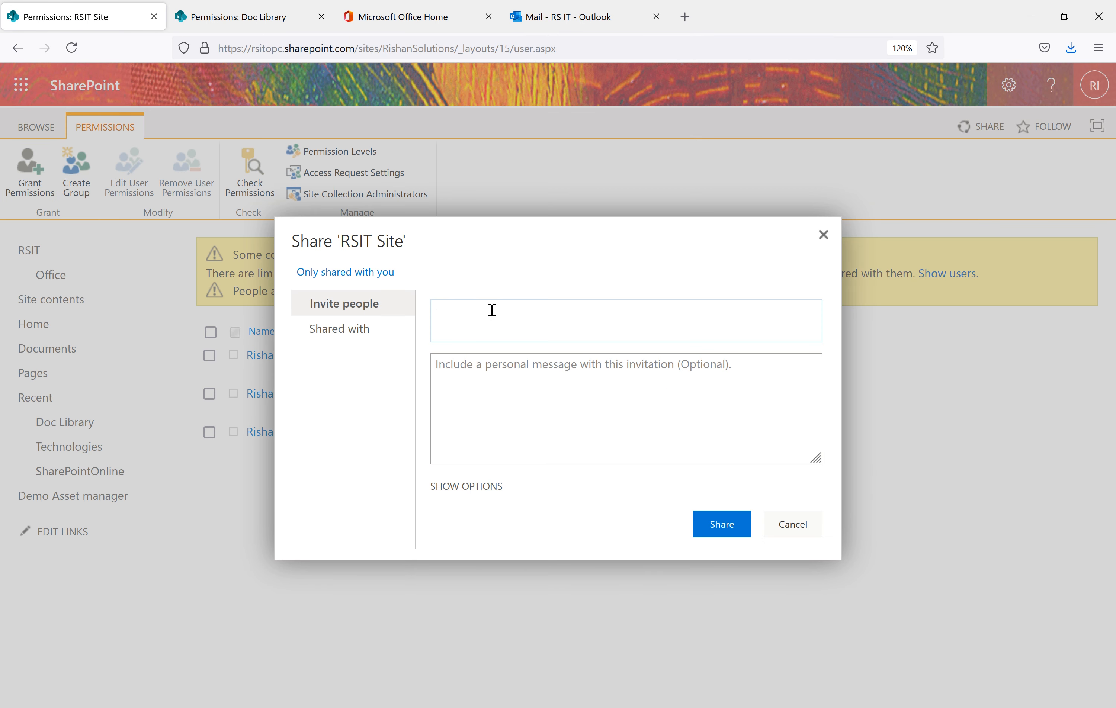
{"action": "type", "text": "Rishan"}
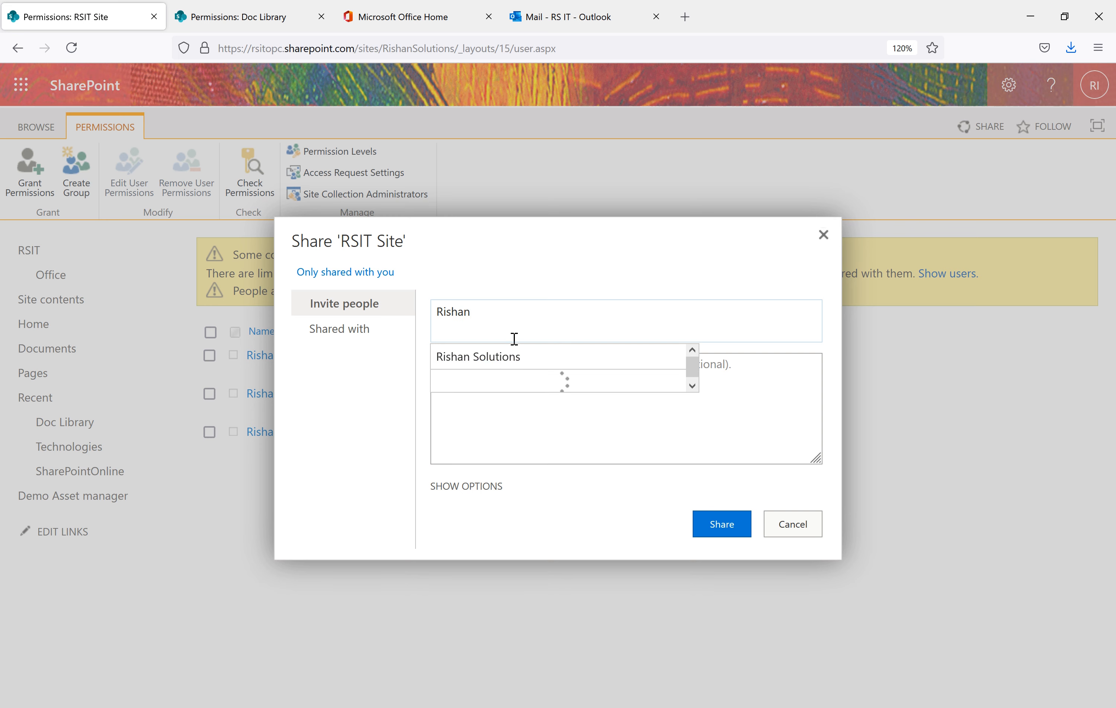
{"action": "left_click", "coordinate": [492, 357]}
{"action": "left_click", "coordinate": [474, 489]}
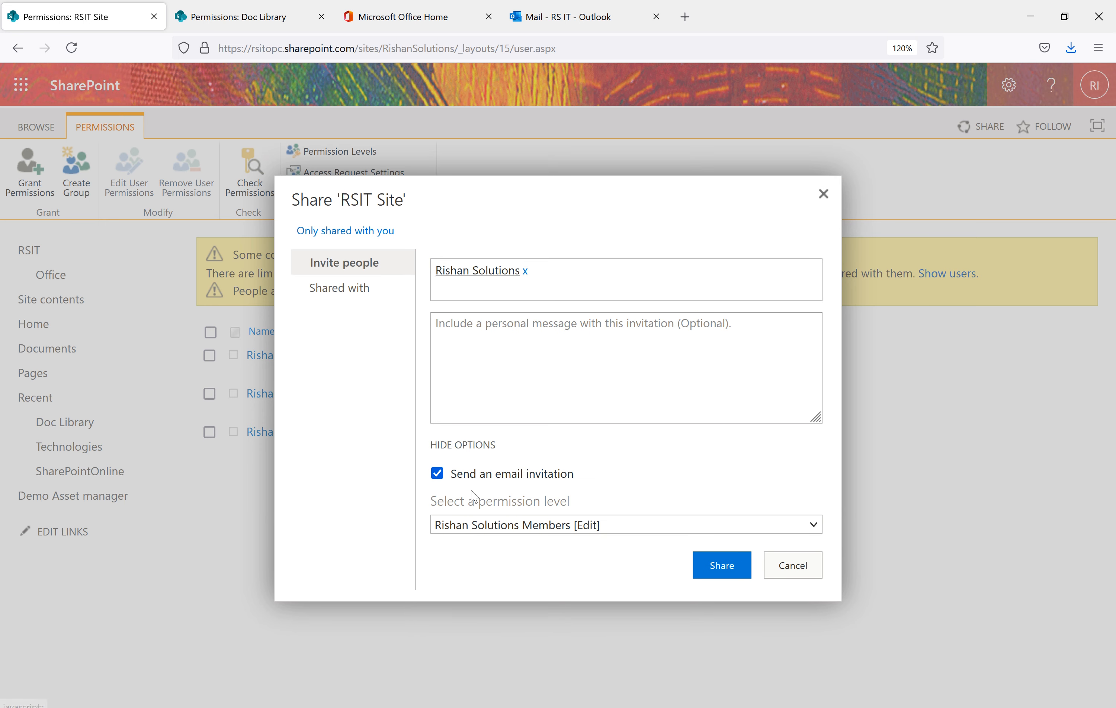
{"action": "left_click", "coordinate": [439, 474]}
{"action": "left_click", "coordinate": [482, 525]}
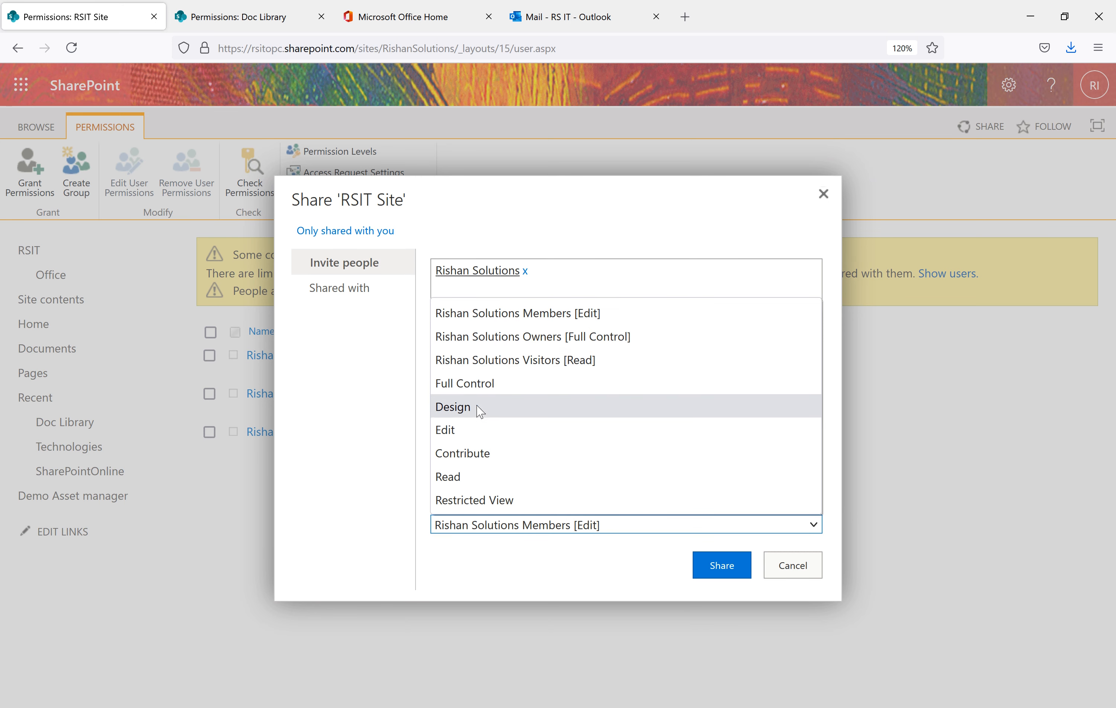
{"action": "left_click", "coordinate": [458, 427]}
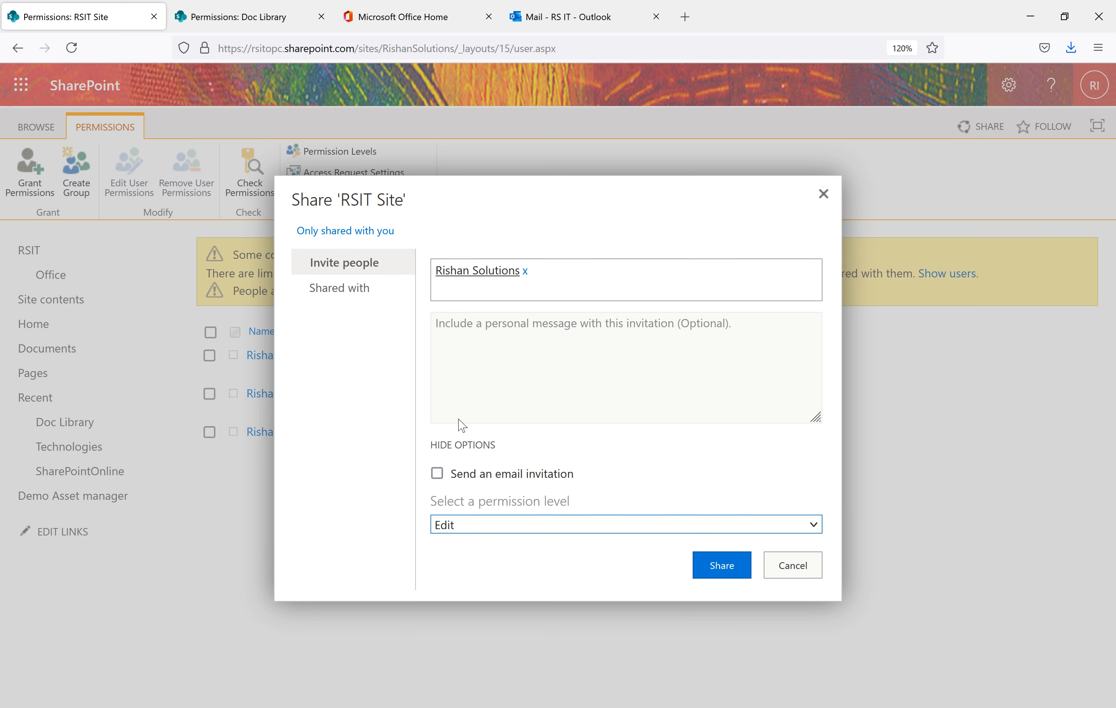
{"action": "left_click", "coordinate": [721, 567]}
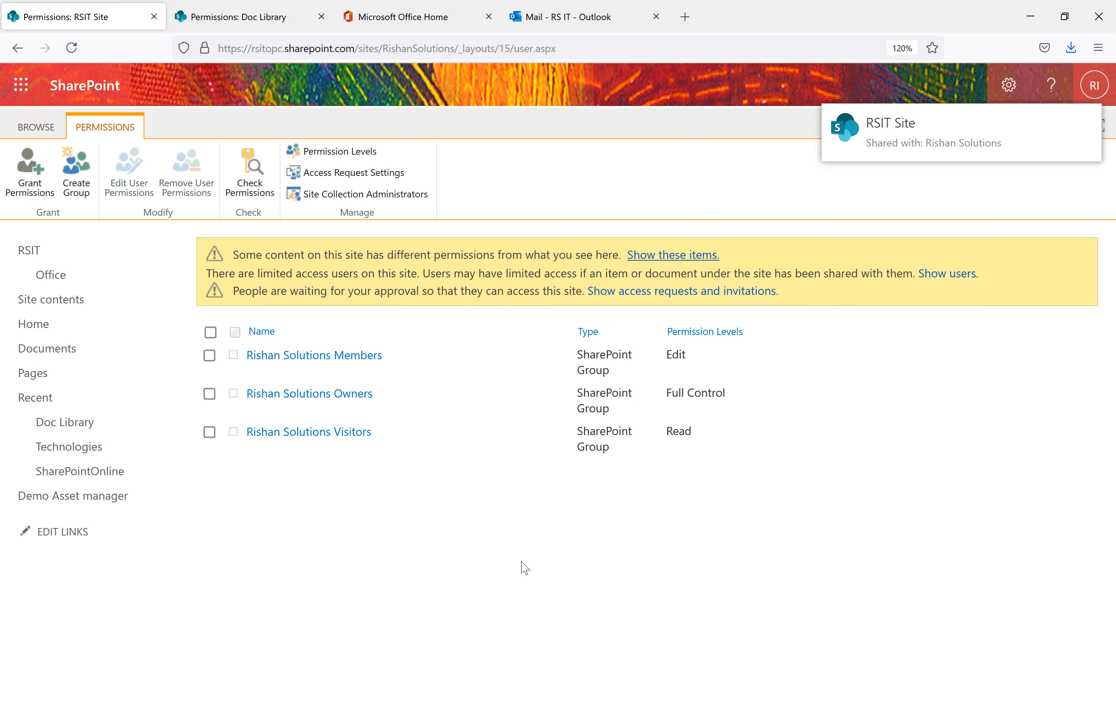
{"action": "left_click", "coordinate": [566, 707]}
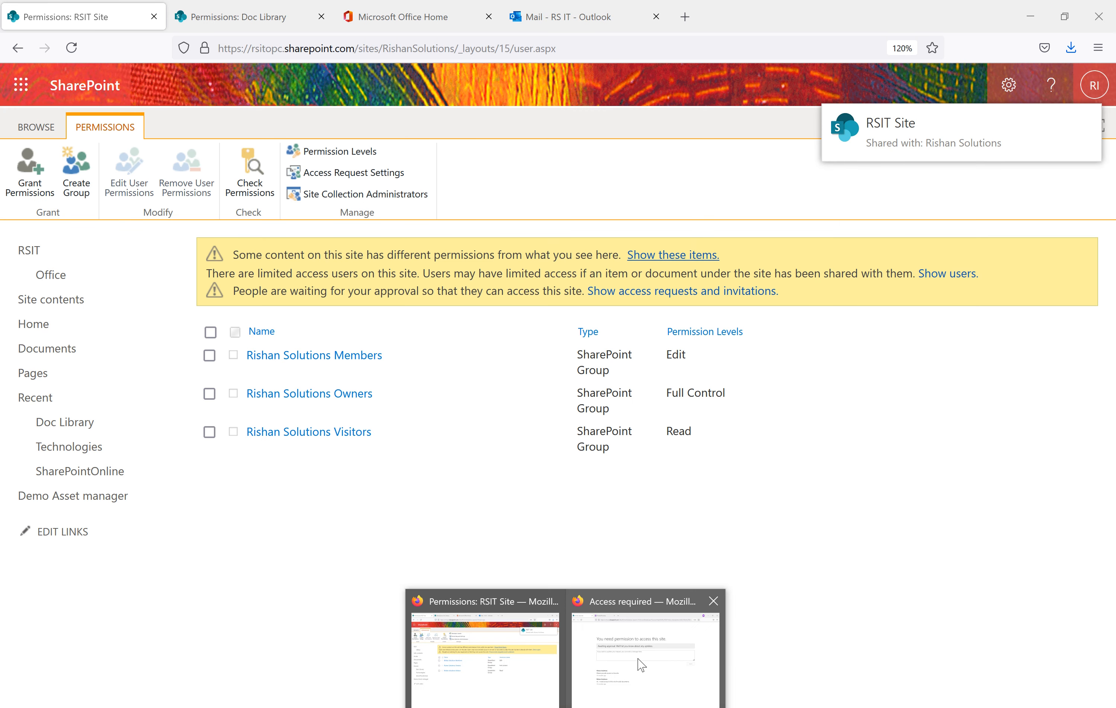
In the invited user's private window, load the RSIT Site home page from the trimmed URL
{"action": "left_click", "coordinate": [638, 660]}
{"action": "left_click_drag", "start_coordinate": [459, 53], "coordinate": [968, 80]}
{"action": "key", "text": "BackSpace"}
{"action": "key", "text": "Return"}
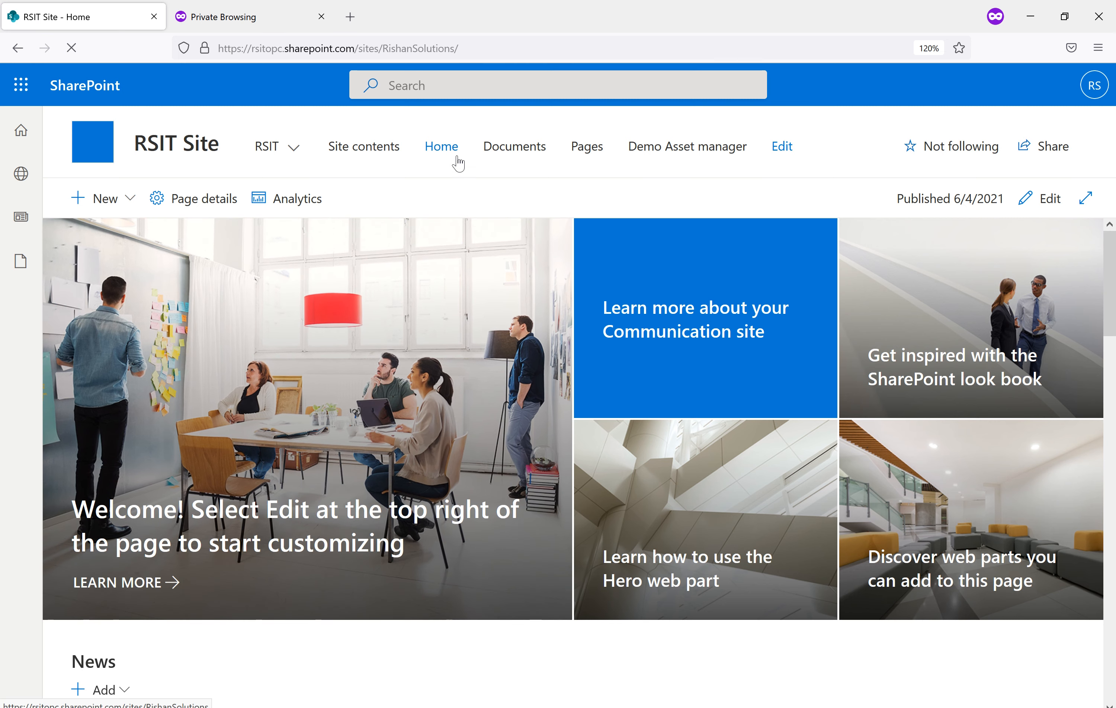
Open Site contents as the invited user and review the list, which lacks Doc Library
{"action": "left_click", "coordinate": [374, 149]}
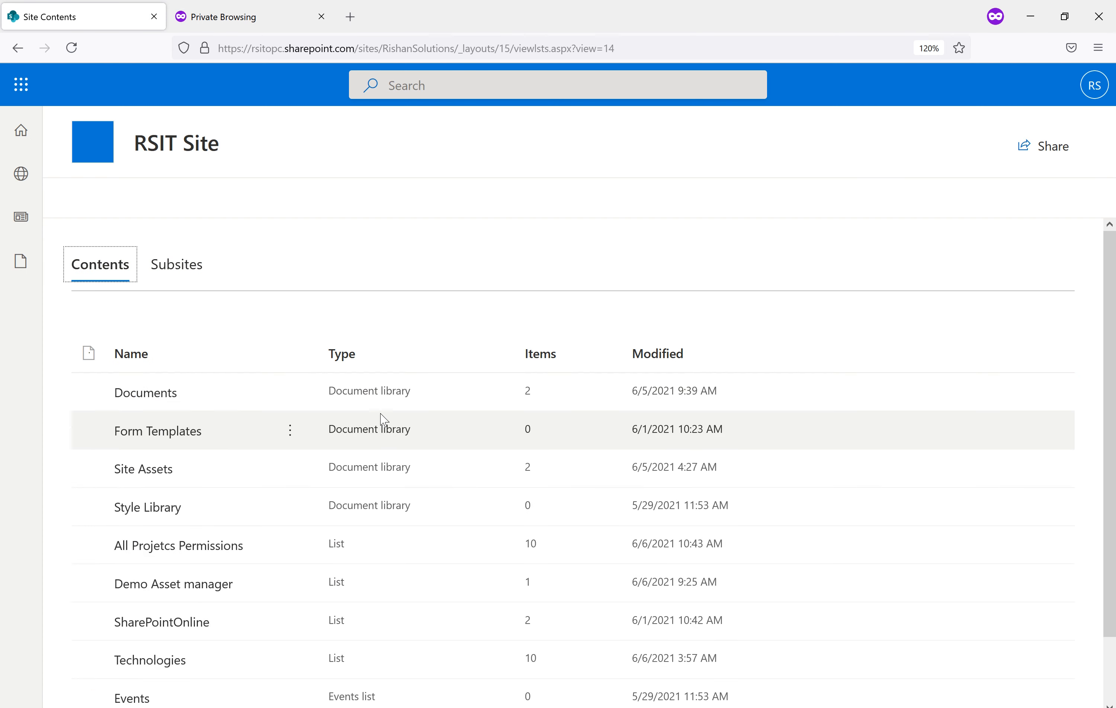
{"action": "scroll", "coordinate": [381, 415], "scroll_direction": "down", "scroll_amount": 2}
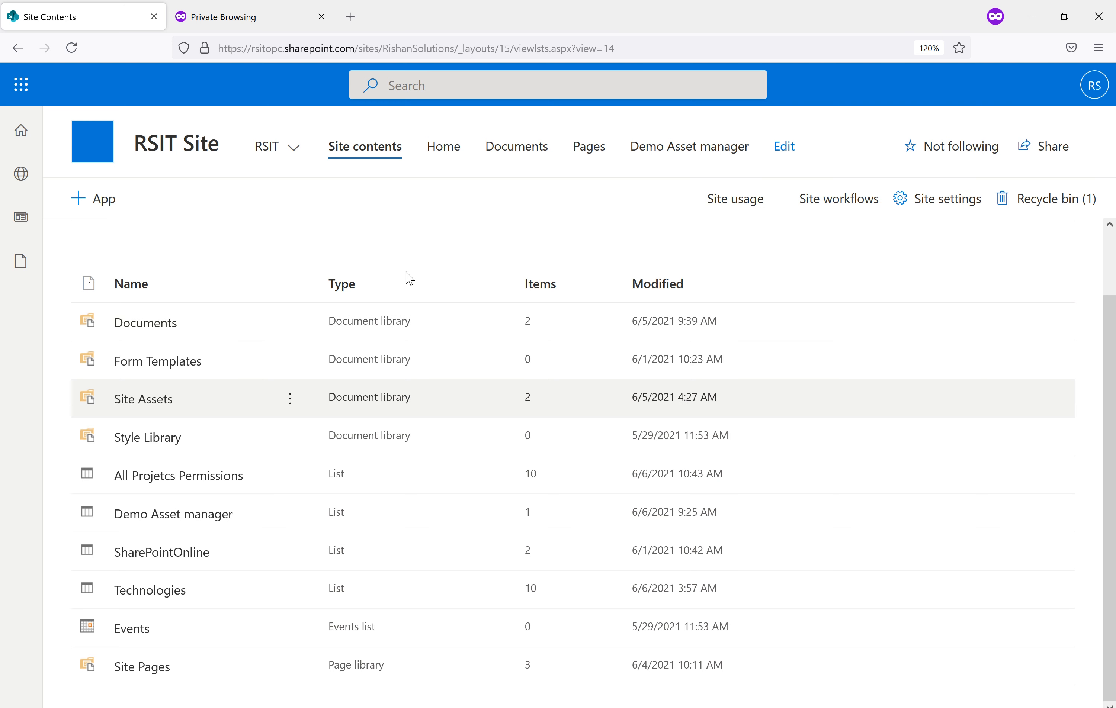
{"action": "left_click", "coordinate": [164, 324]}
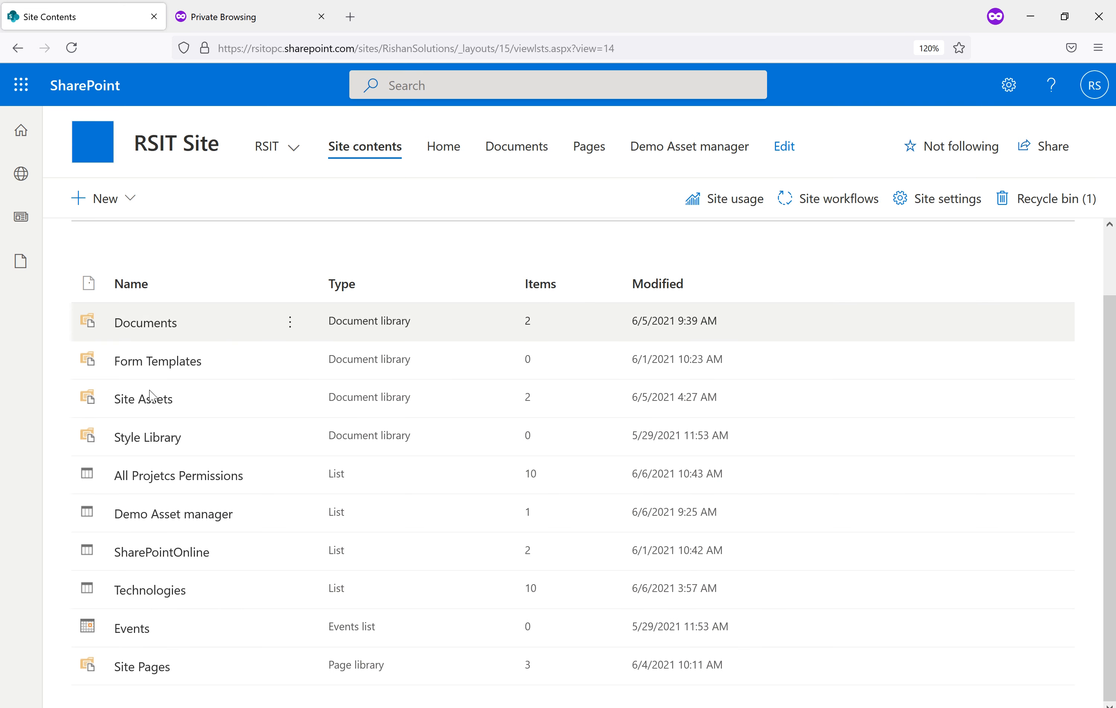
{"action": "scroll", "coordinate": [190, 380], "scroll_direction": "up", "scroll_amount": 2}
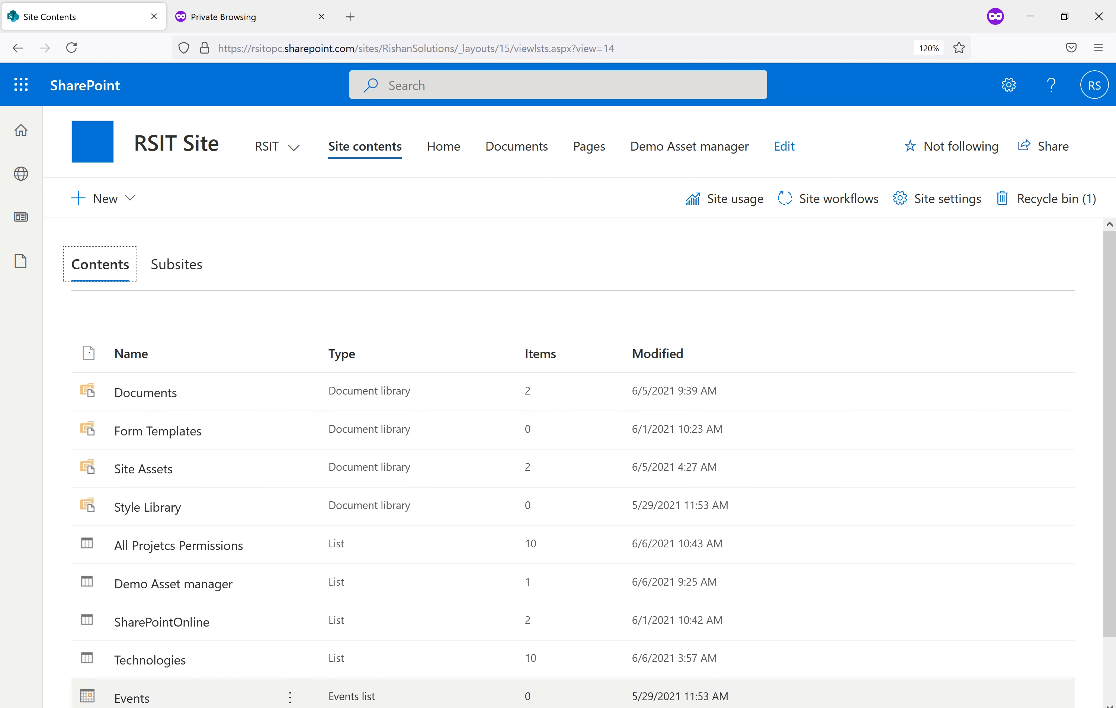
In the admin window, open Site contents in a new tab and check the signed-in account
{"action": "mouse_move", "coordinate": [566, 707]}
{"action": "left_click", "coordinate": [508, 694]}
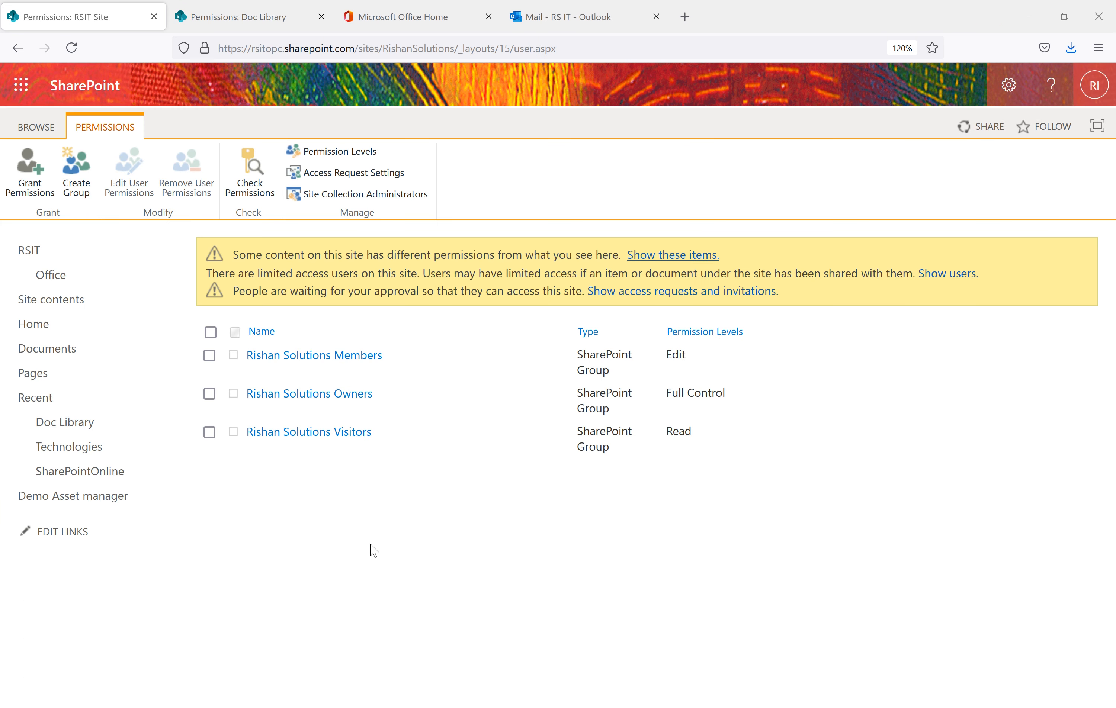
{"action": "right_click", "coordinate": [45, 311]}
{"action": "left_click", "coordinate": [79, 322]}
{"action": "left_click", "coordinate": [282, 13]}
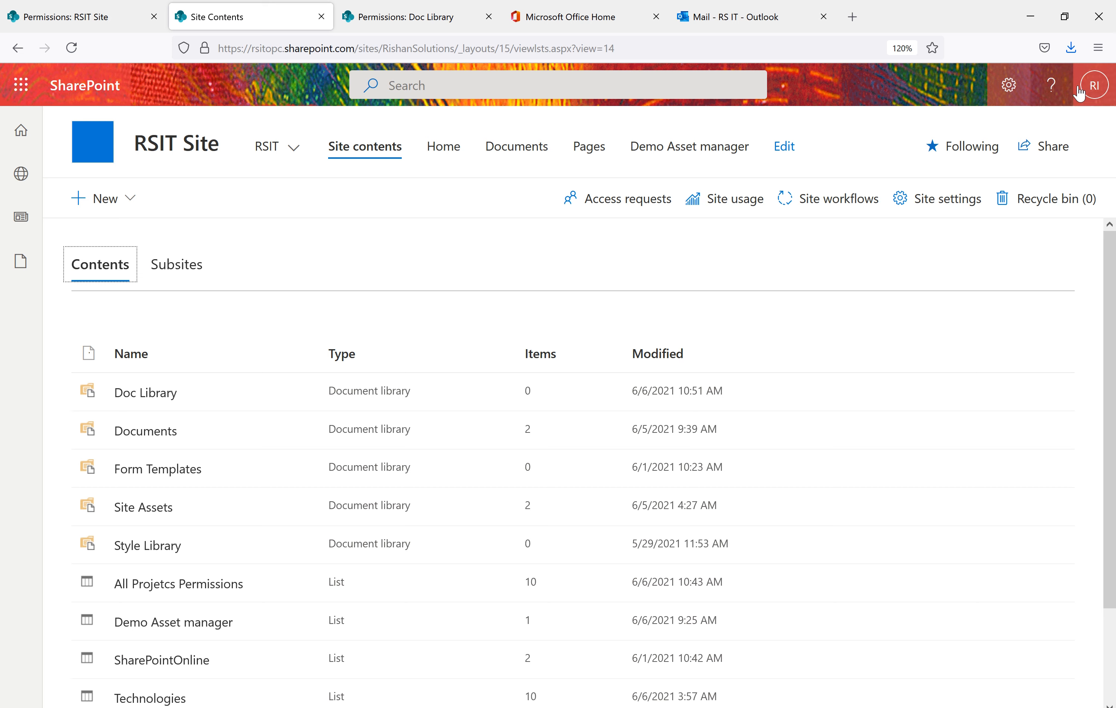
{"action": "left_click", "coordinate": [1095, 85]}
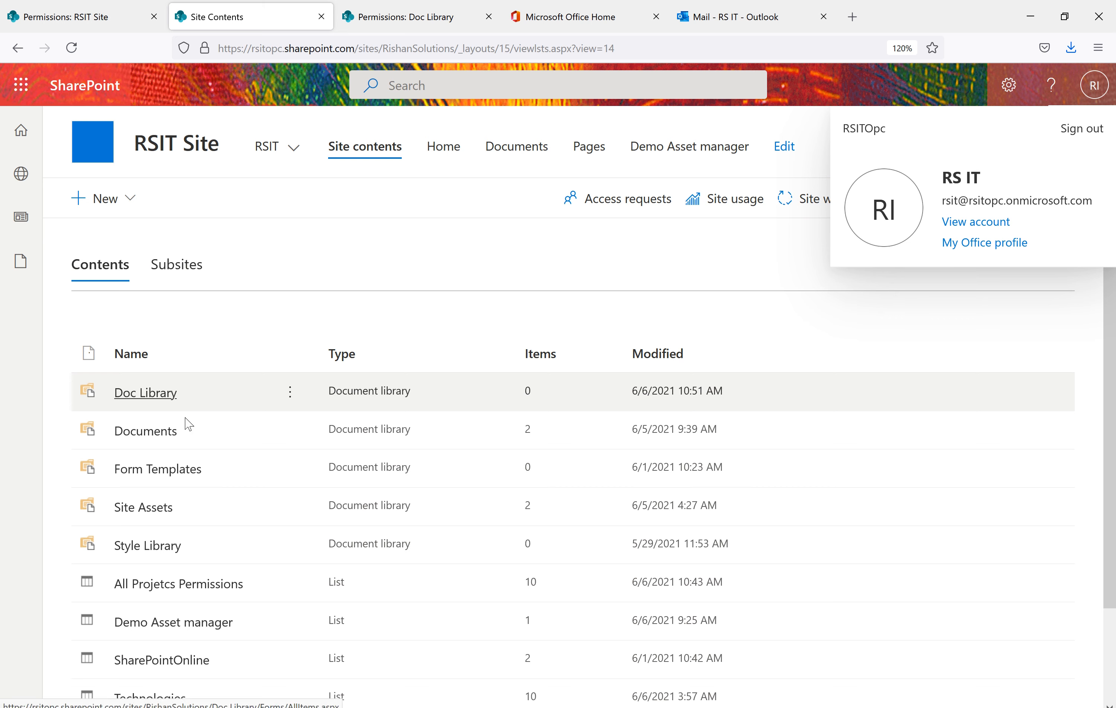
Check the private window's account, then return to the admin's Doc Library permissions page
{"action": "mouse_move", "coordinate": [582, 691]}
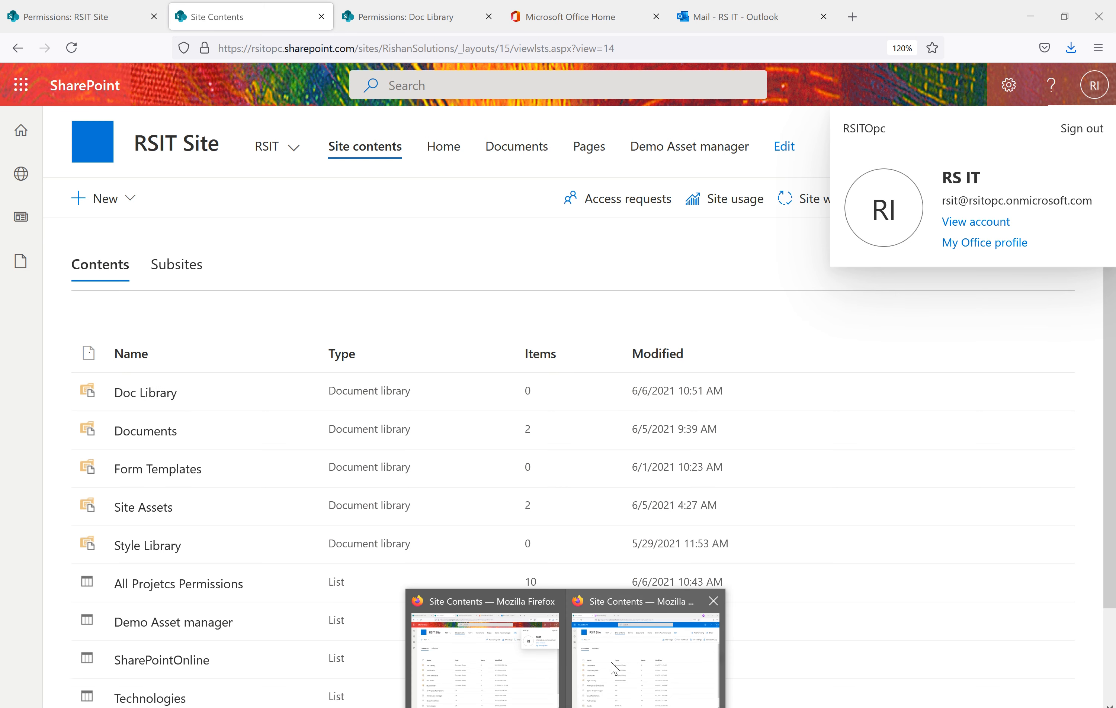
{"action": "mouse_move", "coordinate": [616, 668]}
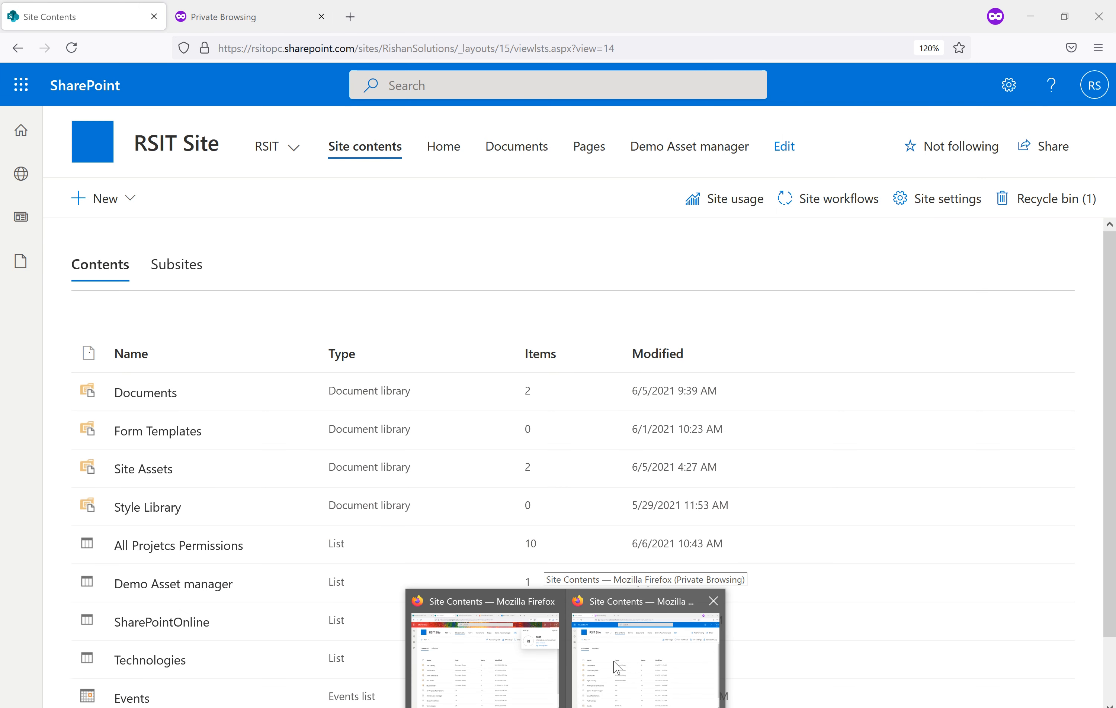
{"action": "left_click", "coordinate": [618, 668]}
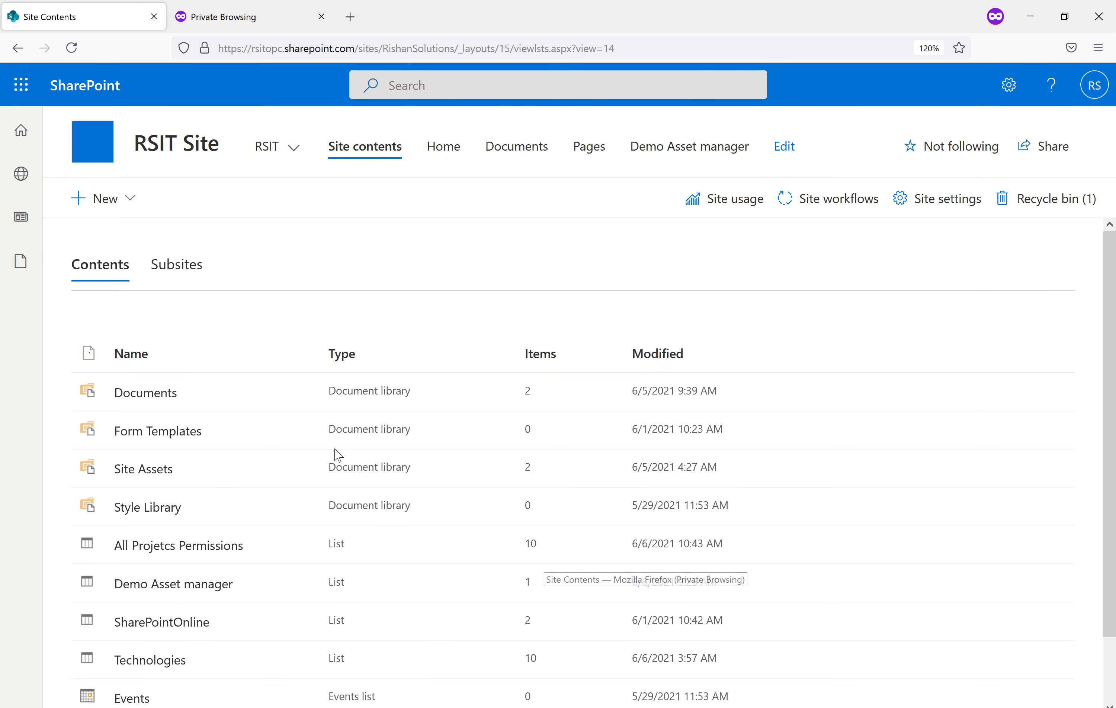
{"action": "left_click", "coordinate": [1096, 89]}
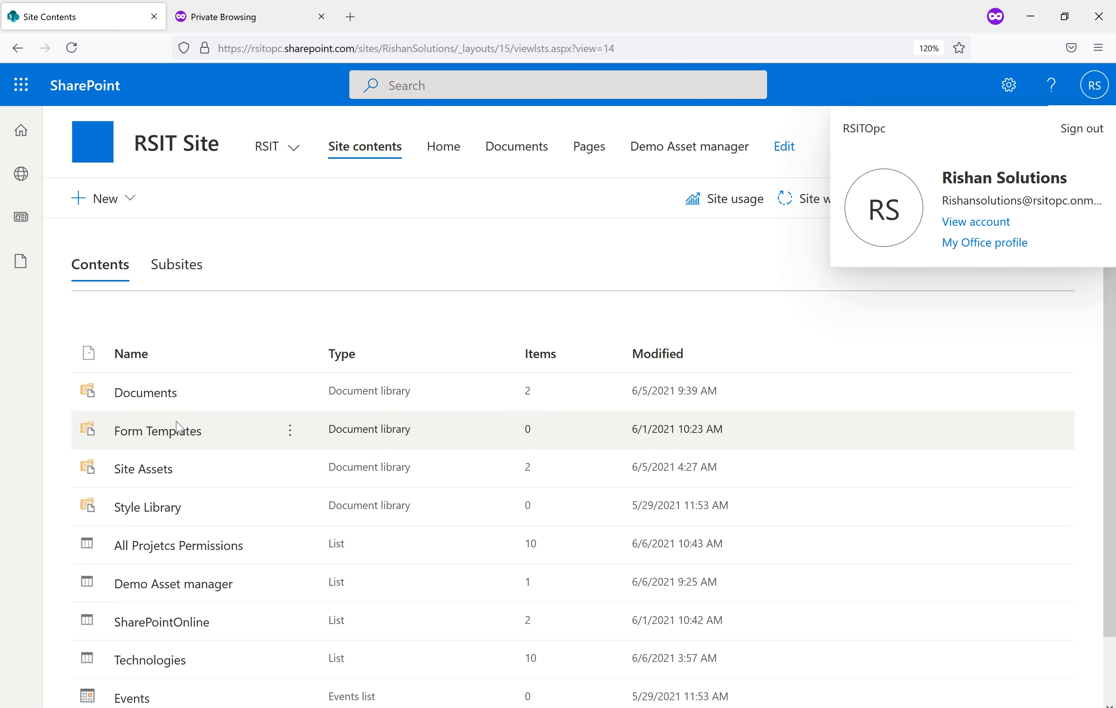
{"action": "mouse_move", "coordinate": [566, 707]}
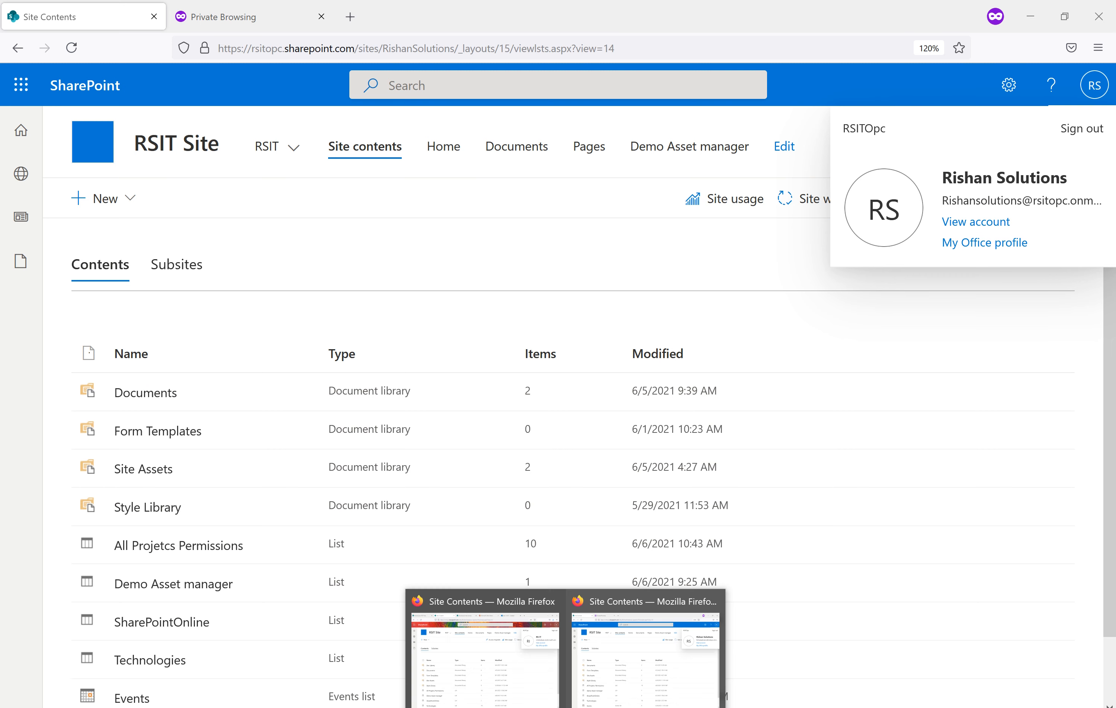
{"action": "left_click", "coordinate": [500, 677]}
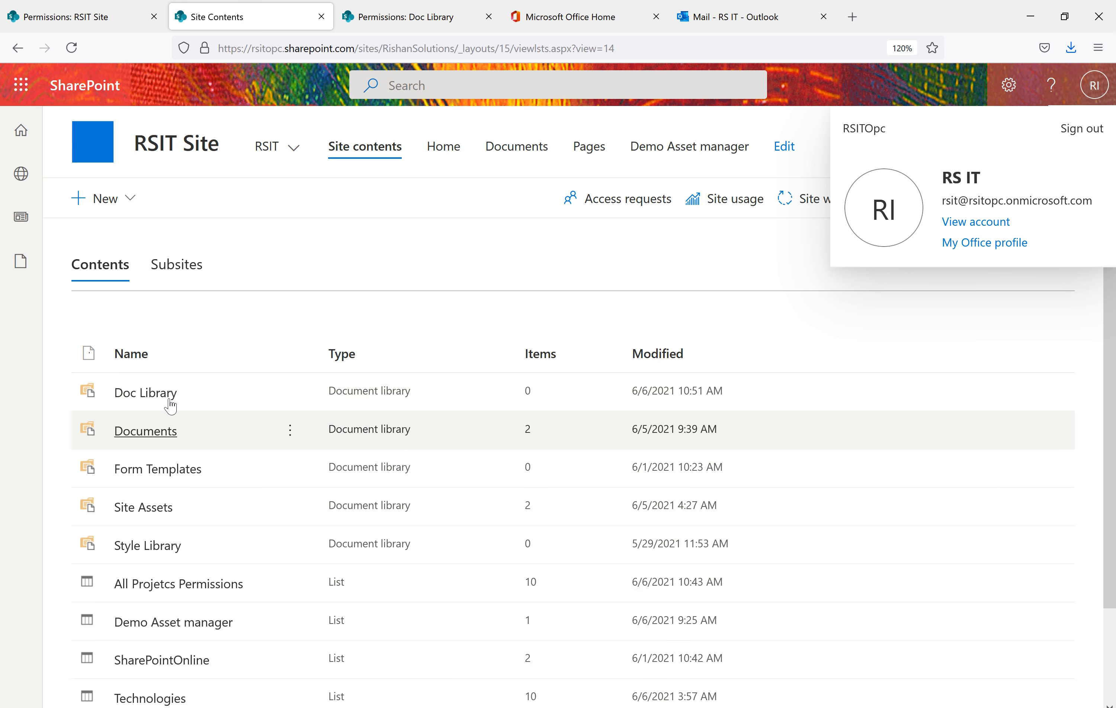
{"action": "left_click", "coordinate": [398, 20]}
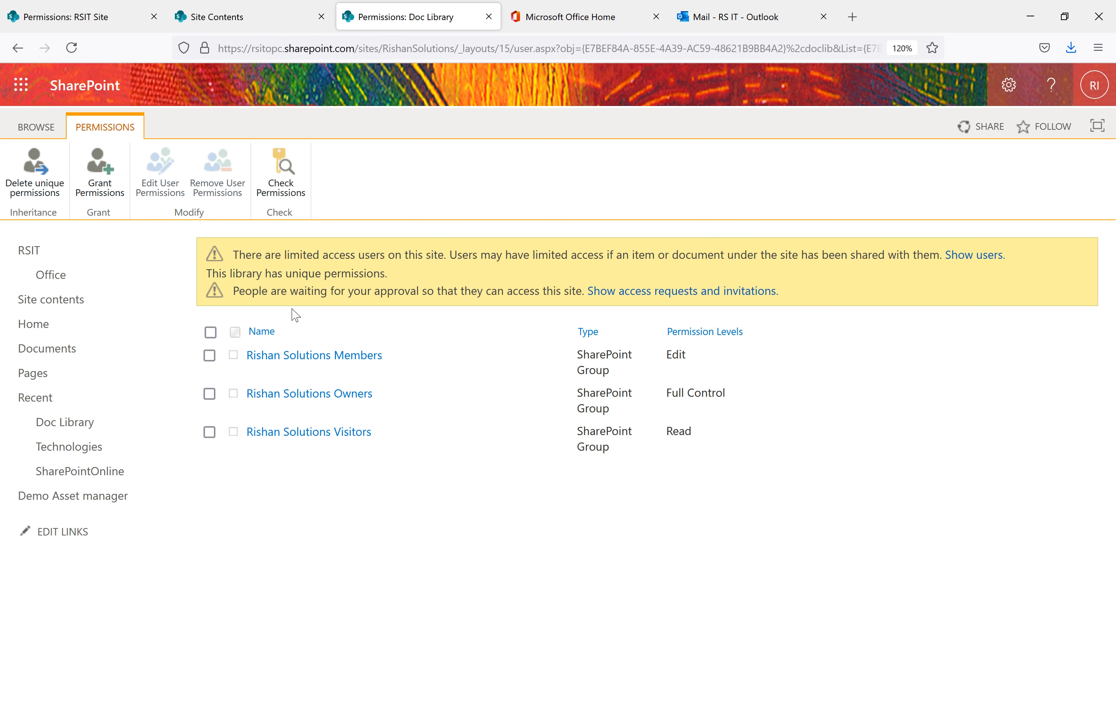
{"action": "left_click", "coordinate": [99, 178]}
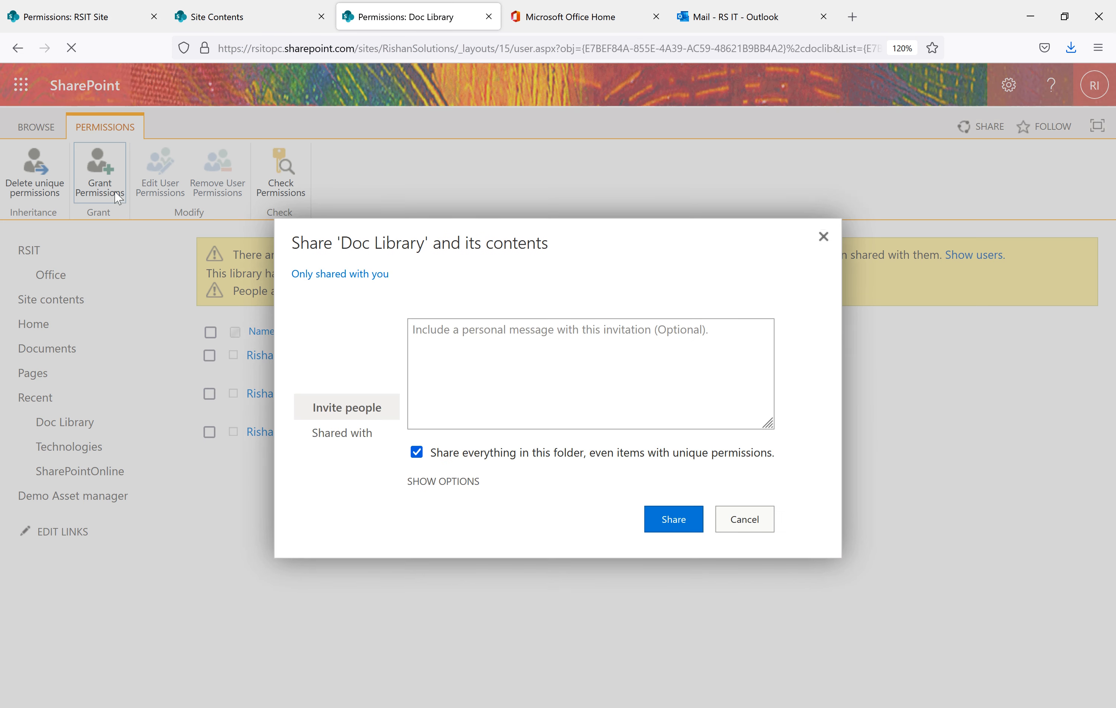
{"action": "left_click", "coordinate": [824, 220]}
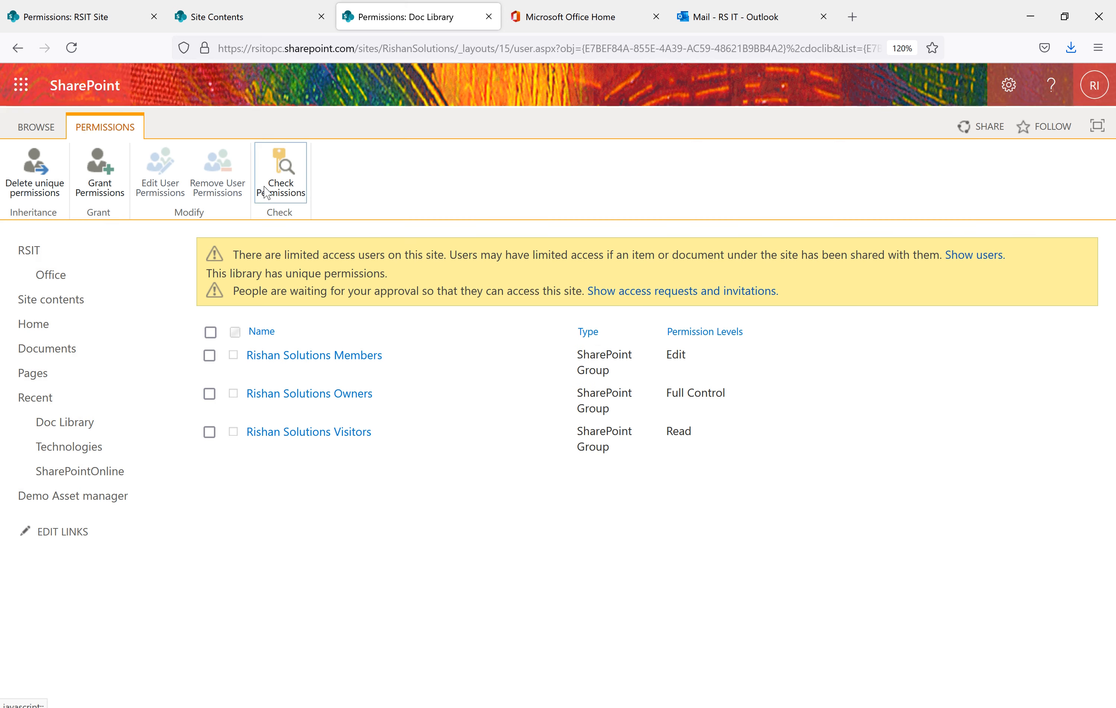
{"action": "left_click", "coordinate": [280, 189]}
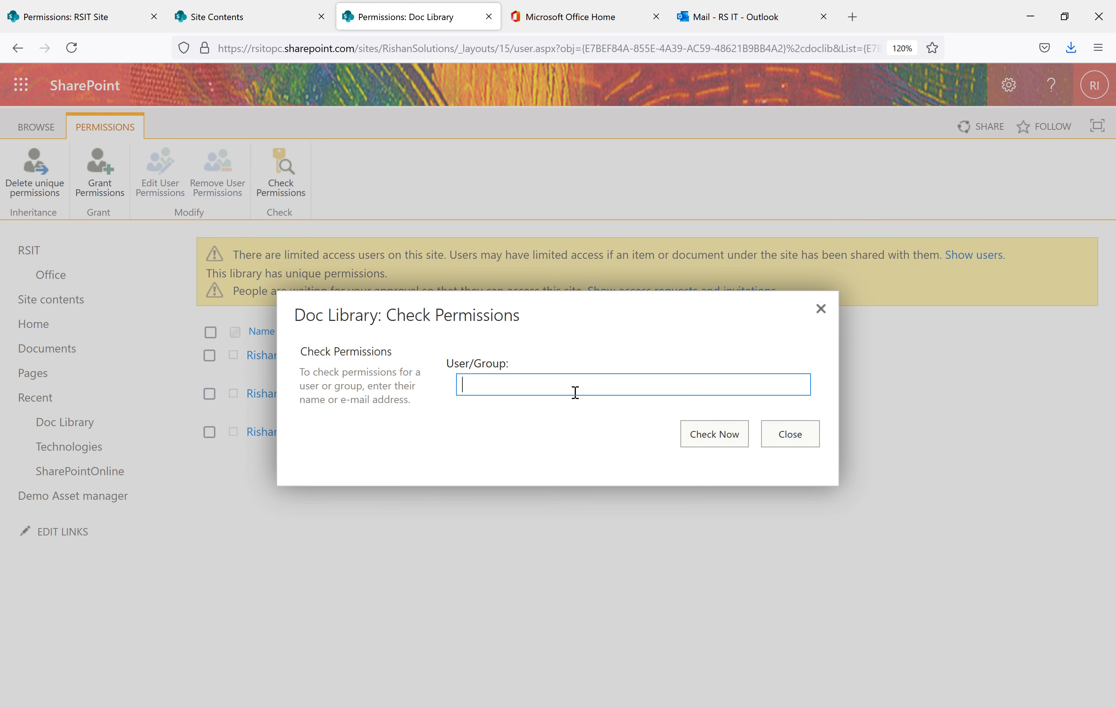
{"action": "type", "text": "rishan"}
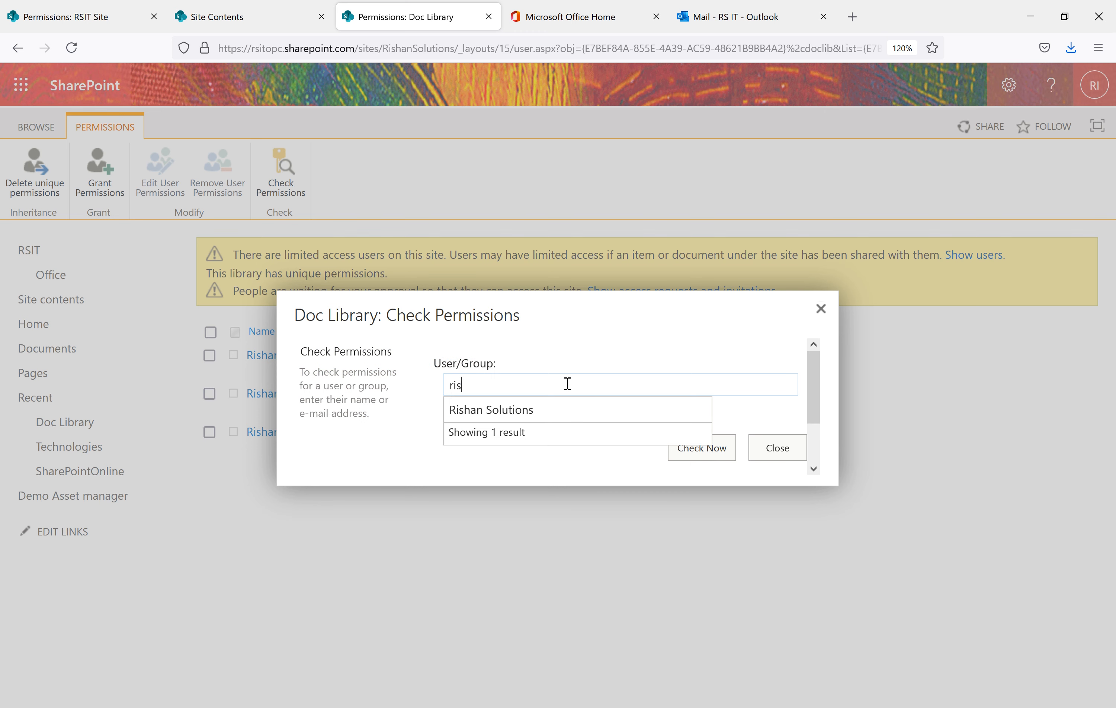
{"action": "left_click", "coordinate": [544, 415]}
{"action": "left_click", "coordinate": [704, 459]}
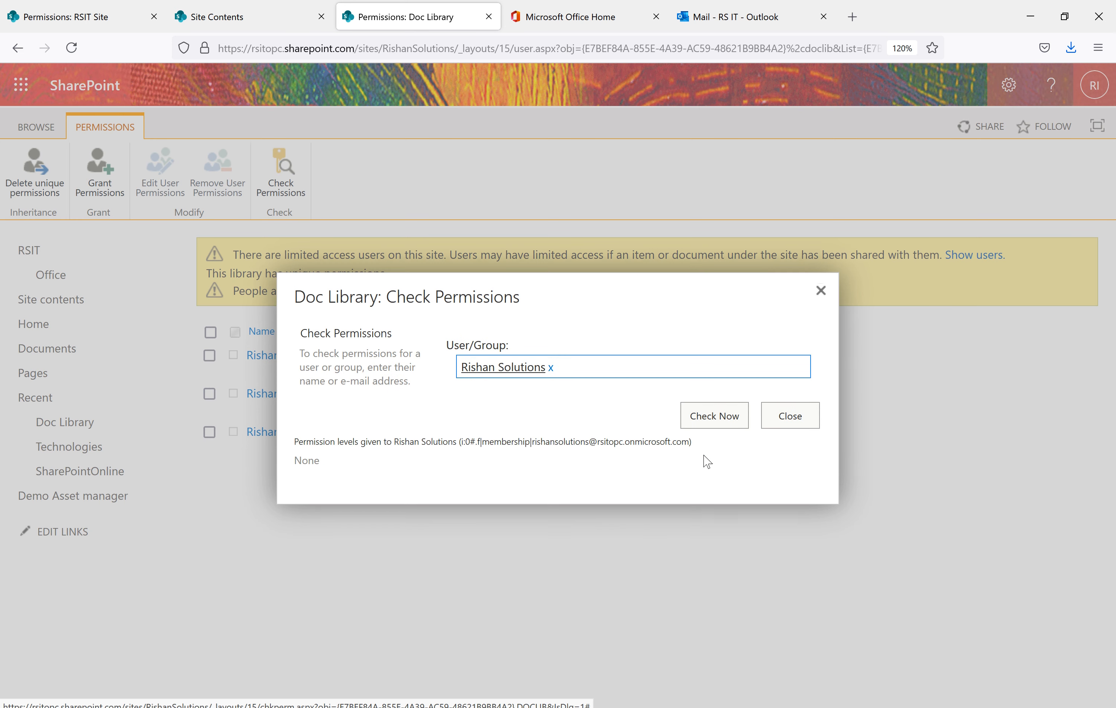
{"action": "left_click_drag", "start_coordinate": [333, 464], "coordinate": [295, 461]}
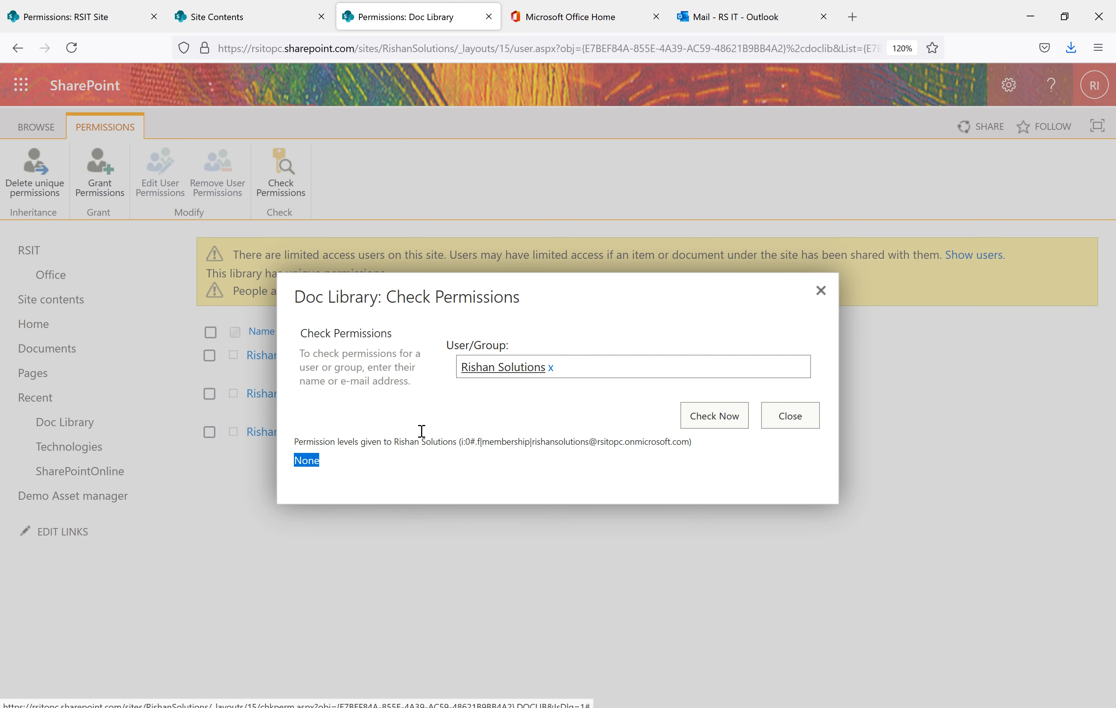
{"action": "left_click", "coordinate": [821, 292]}
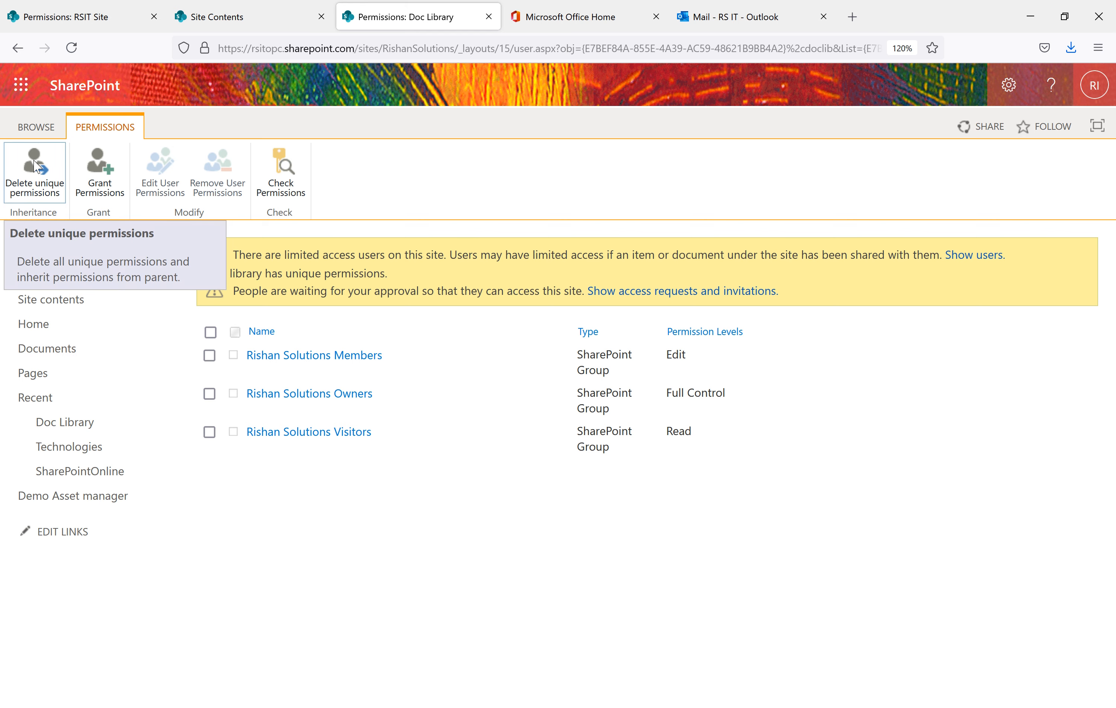
Delete Doc Library's unique permissions so it inherits from RSIT Site again
{"action": "left_click", "coordinate": [45, 182]}
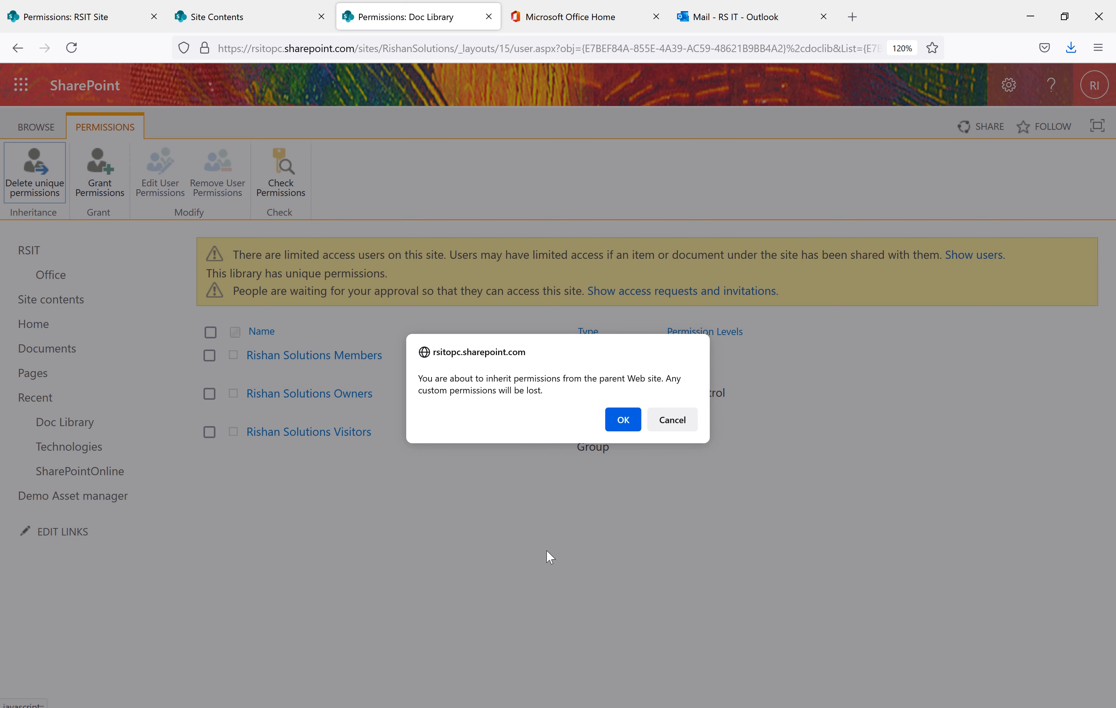
{"action": "left_click", "coordinate": [619, 419]}
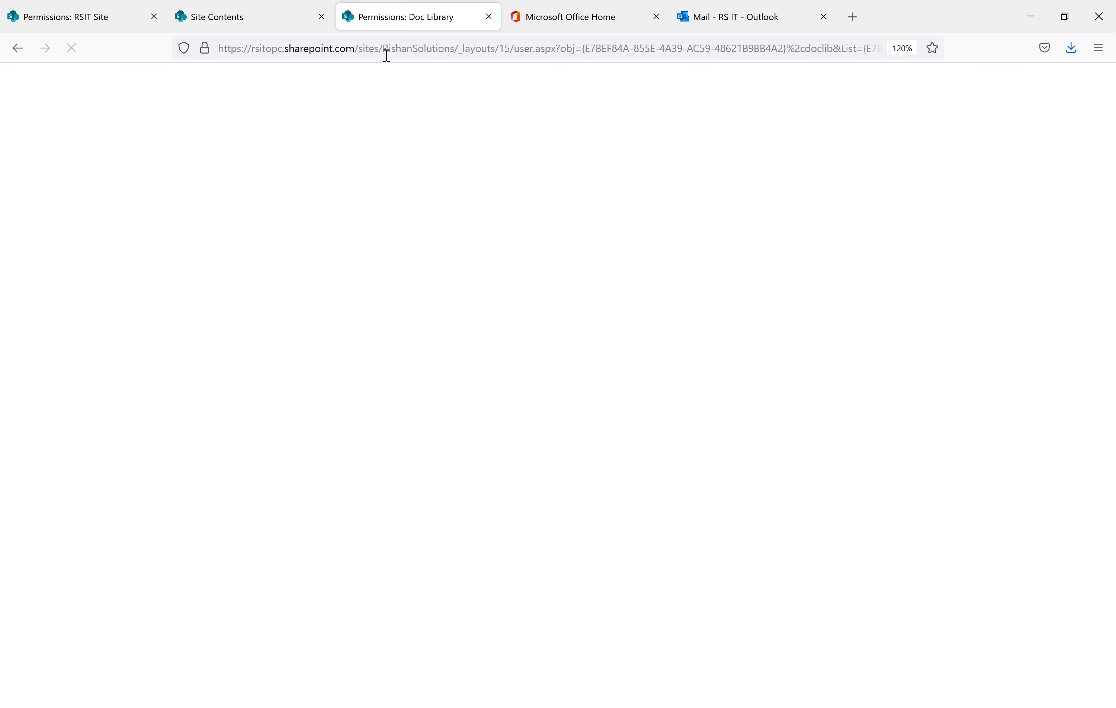
{"action": "left_click_drag", "start_coordinate": [306, 357], "coordinate": [227, 361]}
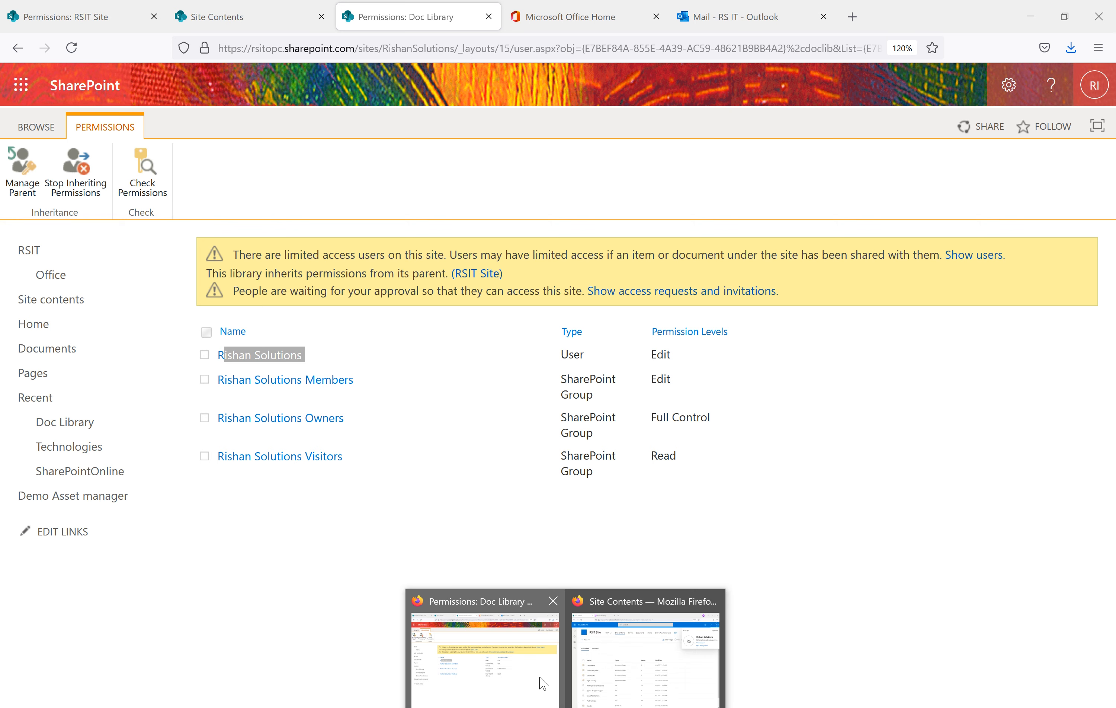
{"action": "left_click", "coordinate": [624, 669]}
Refresh Site contents as the invited user, open Doc Library, then return to the admin window
{"action": "left_click", "coordinate": [76, 49]}
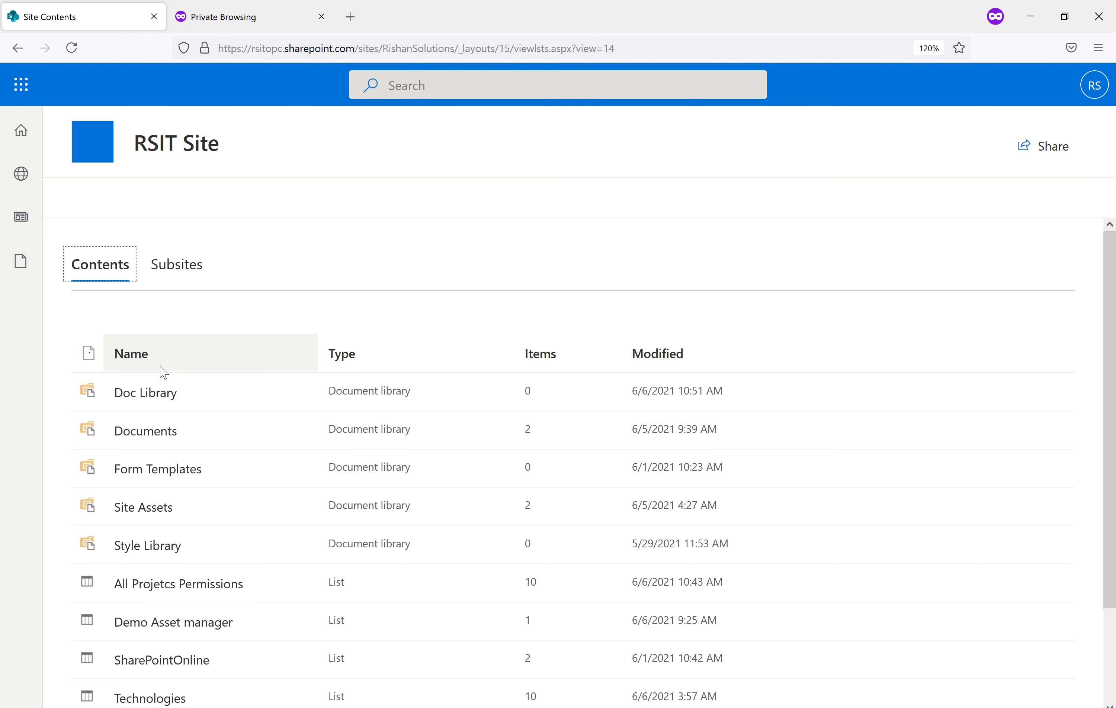
{"action": "left_click", "coordinate": [145, 396]}
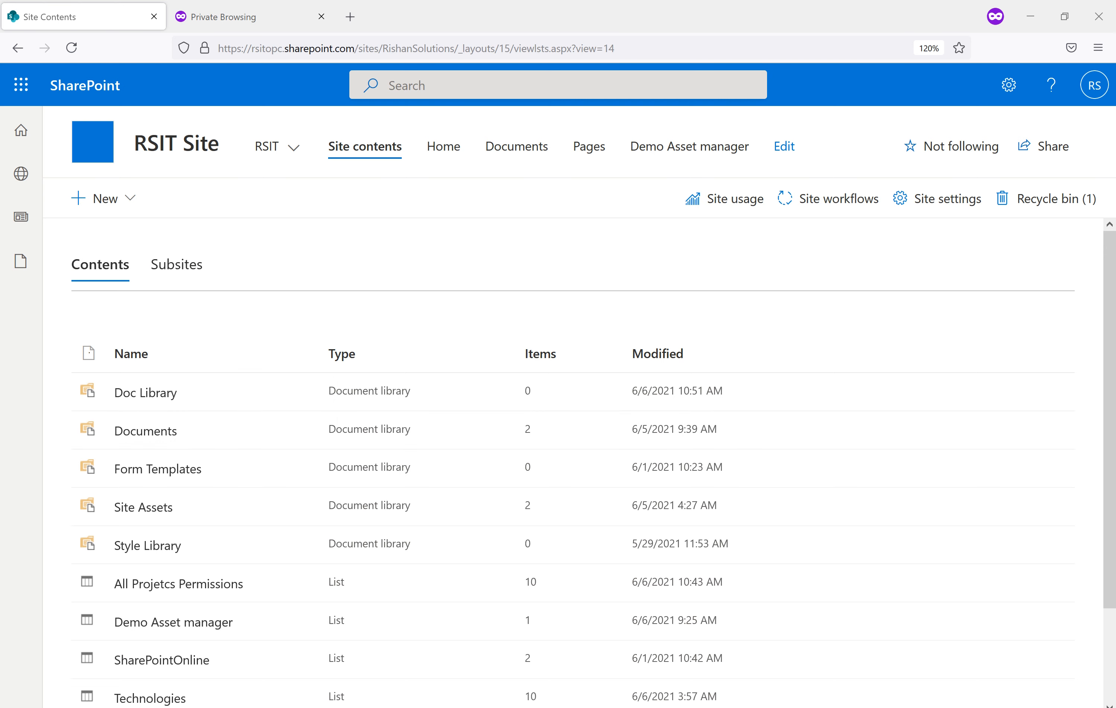
{"action": "left_click", "coordinate": [525, 687]}
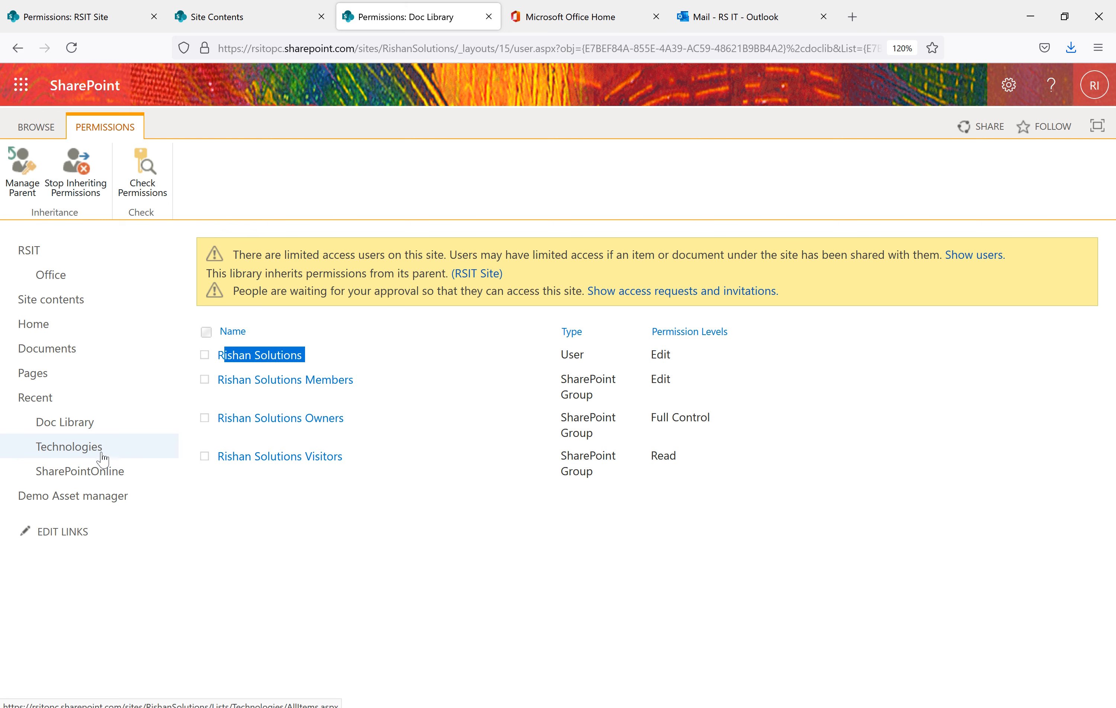
Open the RSIT Site contents and scroll through its libraries and lists
{"action": "left_click", "coordinate": [36, 302]}
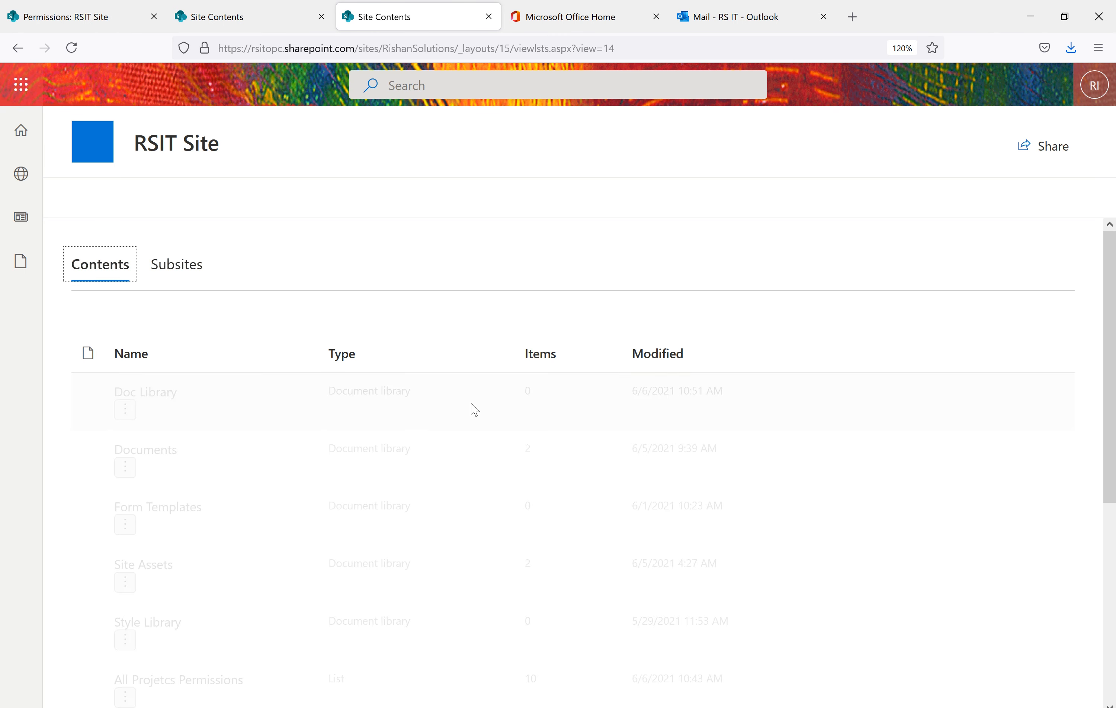
{"action": "scroll", "coordinate": [225, 492], "scroll_direction": "down", "scroll_amount": 3}
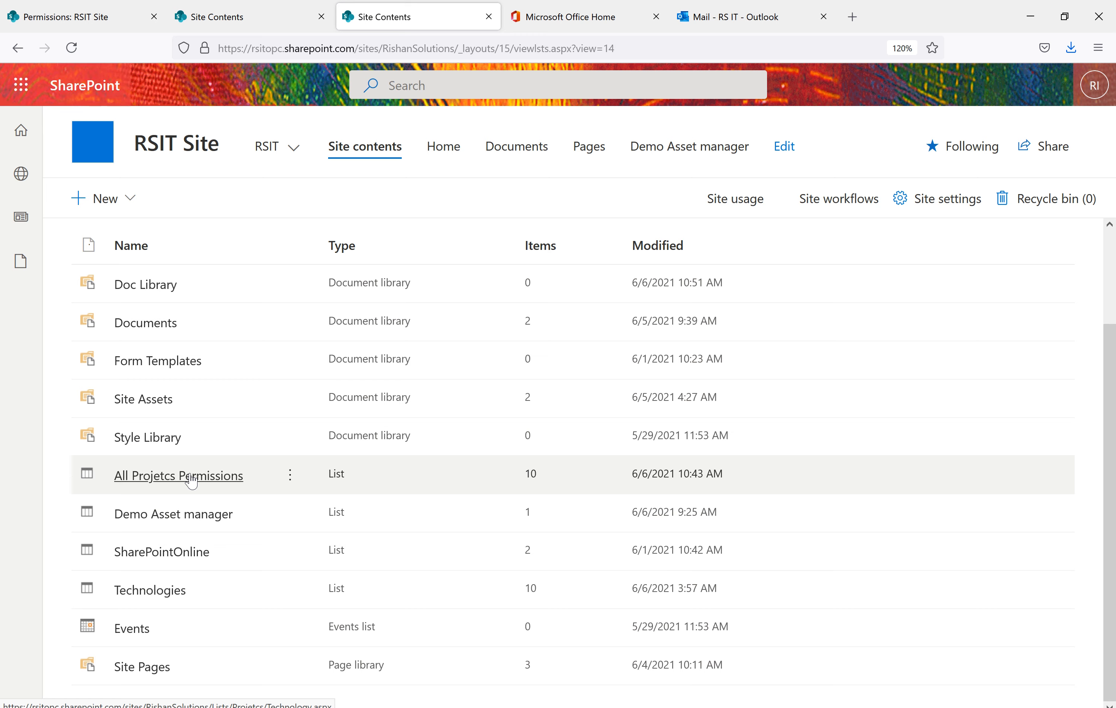
Create and save a new JS item in All Projetcs Permissions, filling in Technology and Title
{"action": "left_click", "coordinate": [189, 478]}
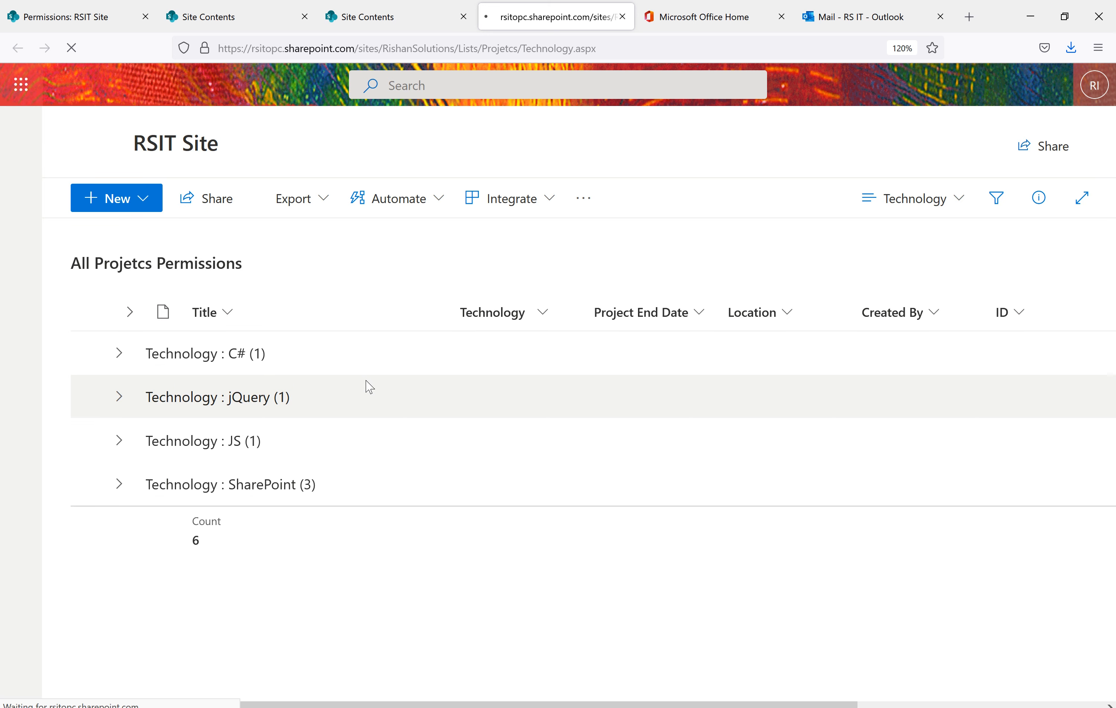
{"action": "left_click", "coordinate": [108, 199]}
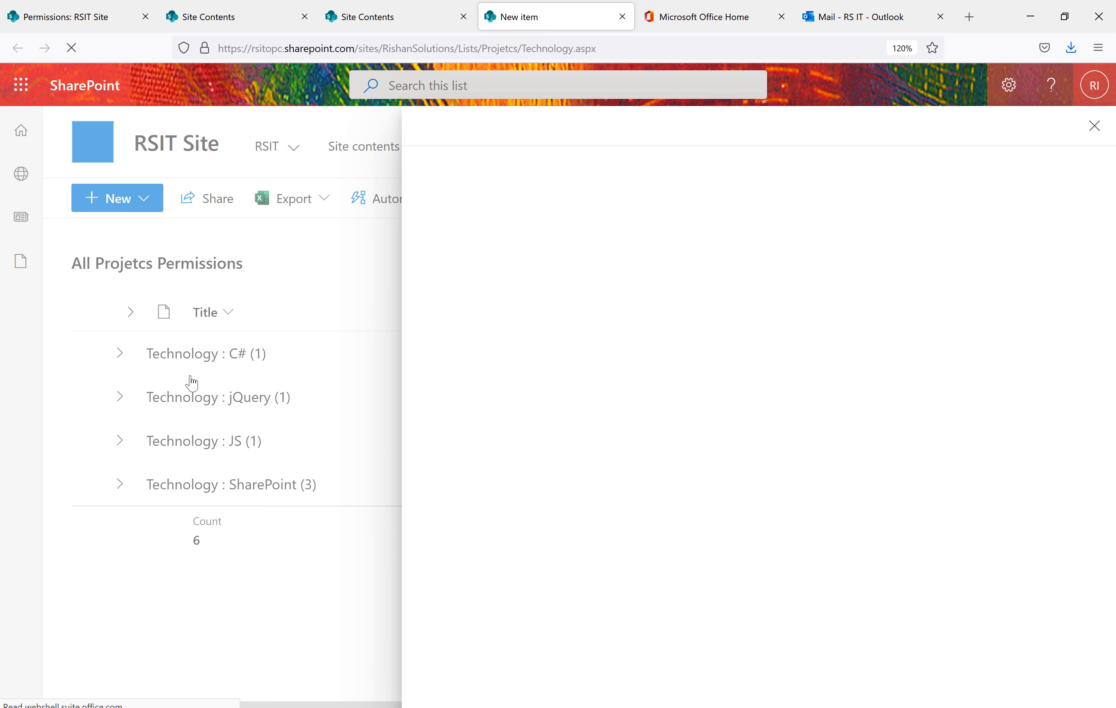
{"action": "left_click", "coordinate": [549, 302]}
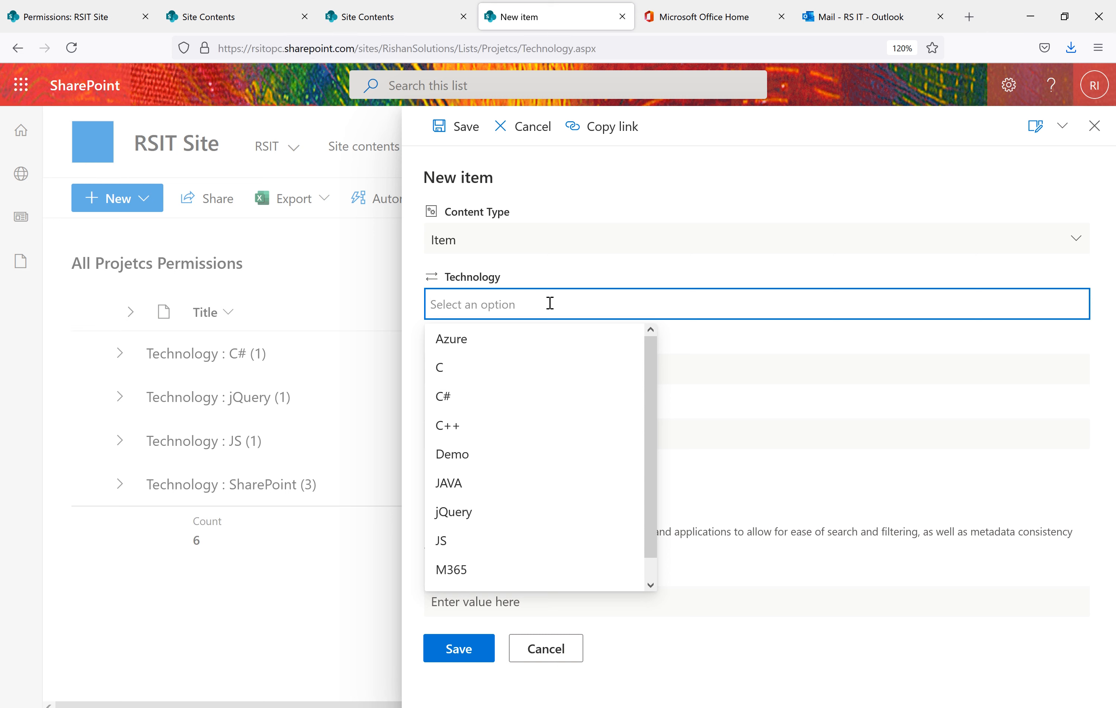
{"action": "type", "text": "Angu"}
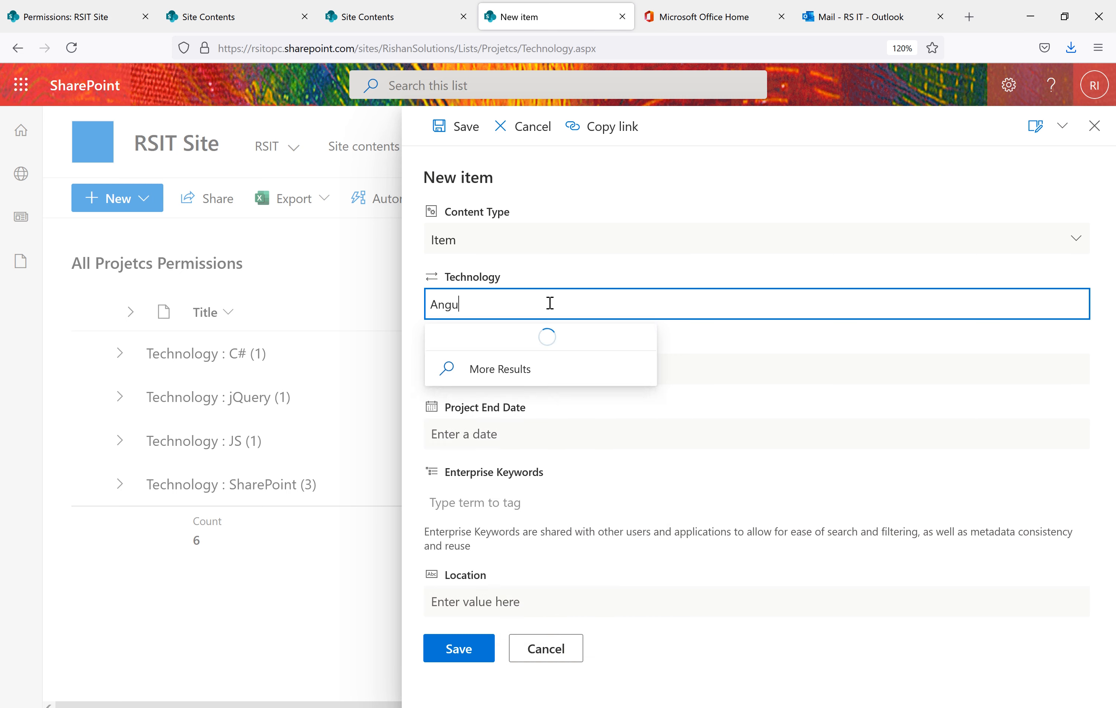
{"action": "type", "text": "lar JA"}
{"action": "left_click", "coordinate": [629, 364]}
{"action": "type", "text": "JS"}
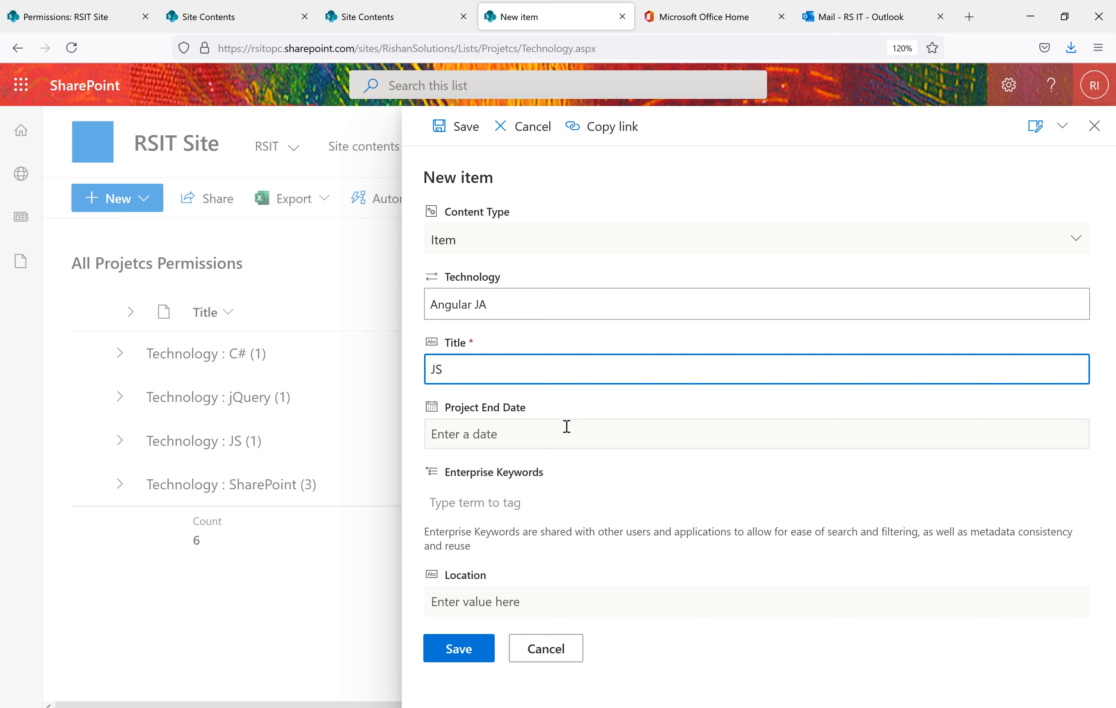
{"action": "left_click", "coordinate": [459, 651]}
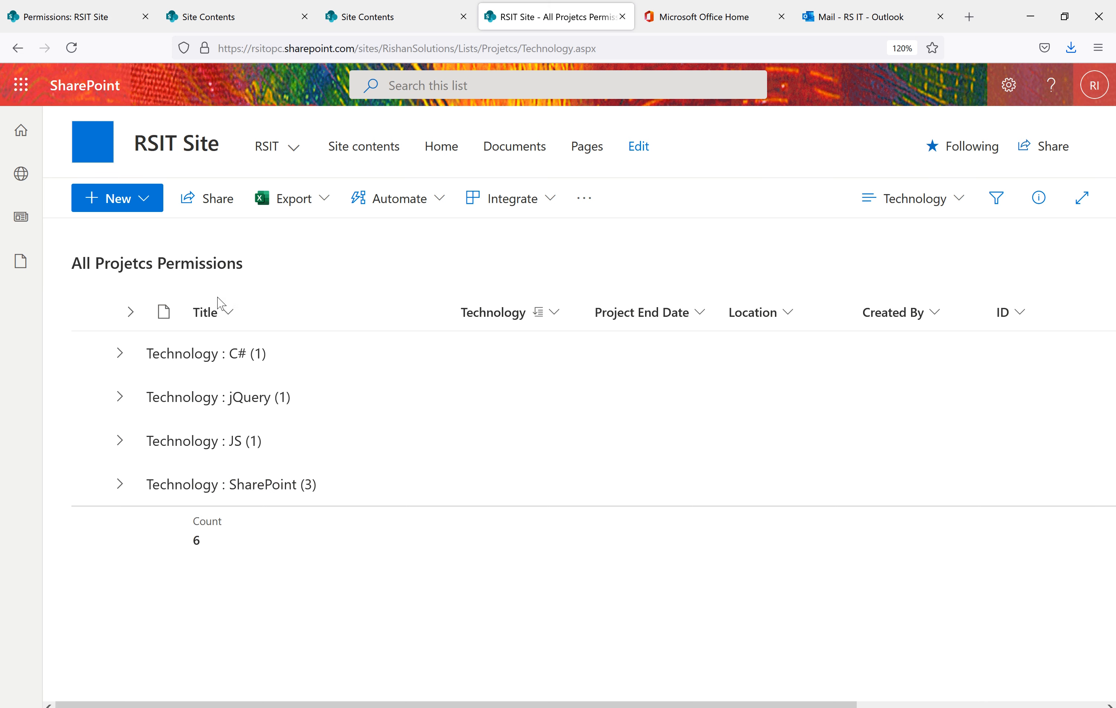
Switch the list to the All Items view and select the new JS row
{"action": "left_click", "coordinate": [910, 212]}
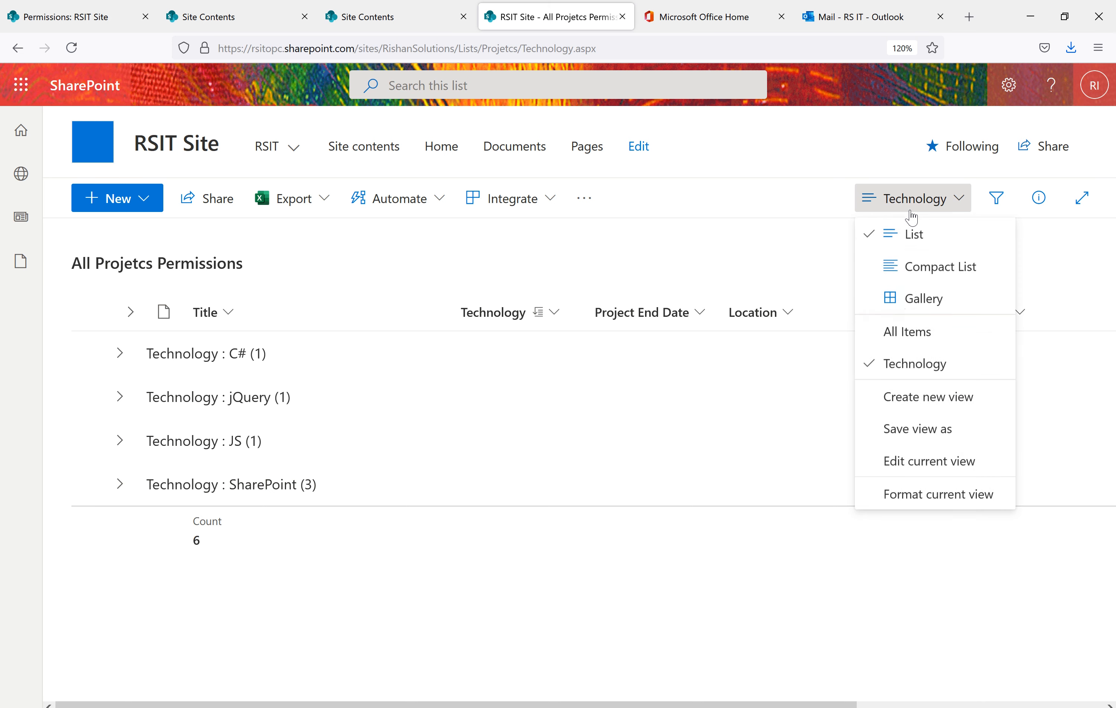
{"action": "left_click", "coordinate": [914, 329]}
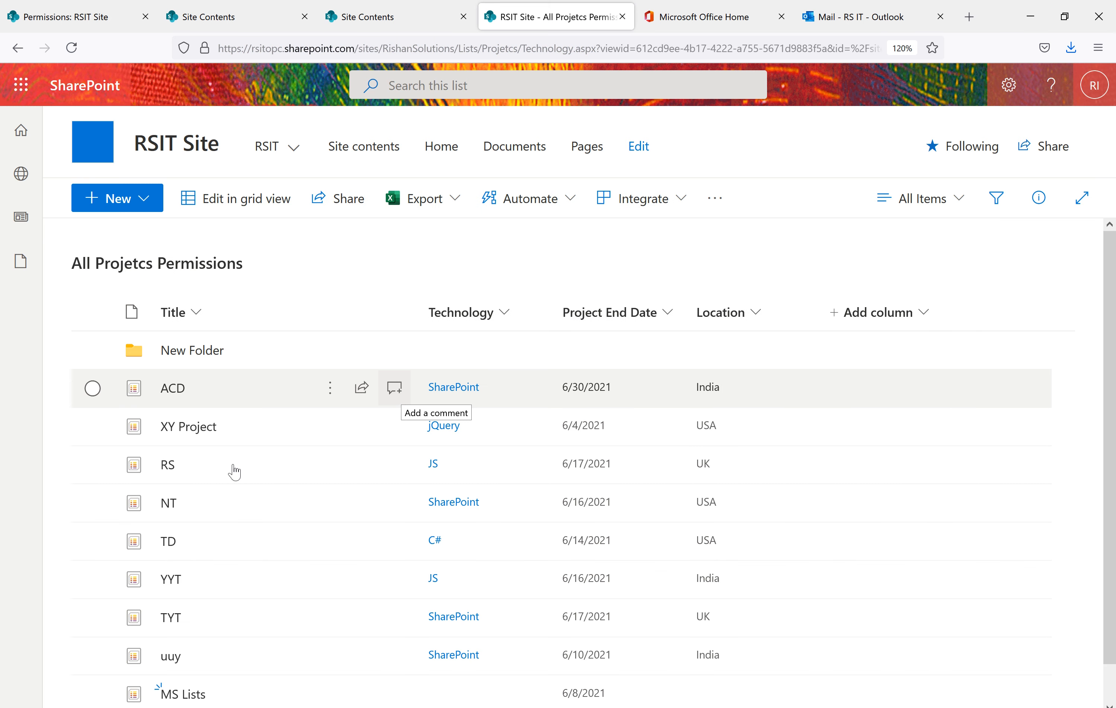
{"action": "scroll", "coordinate": [260, 478], "scroll_direction": "down", "scroll_amount": 1}
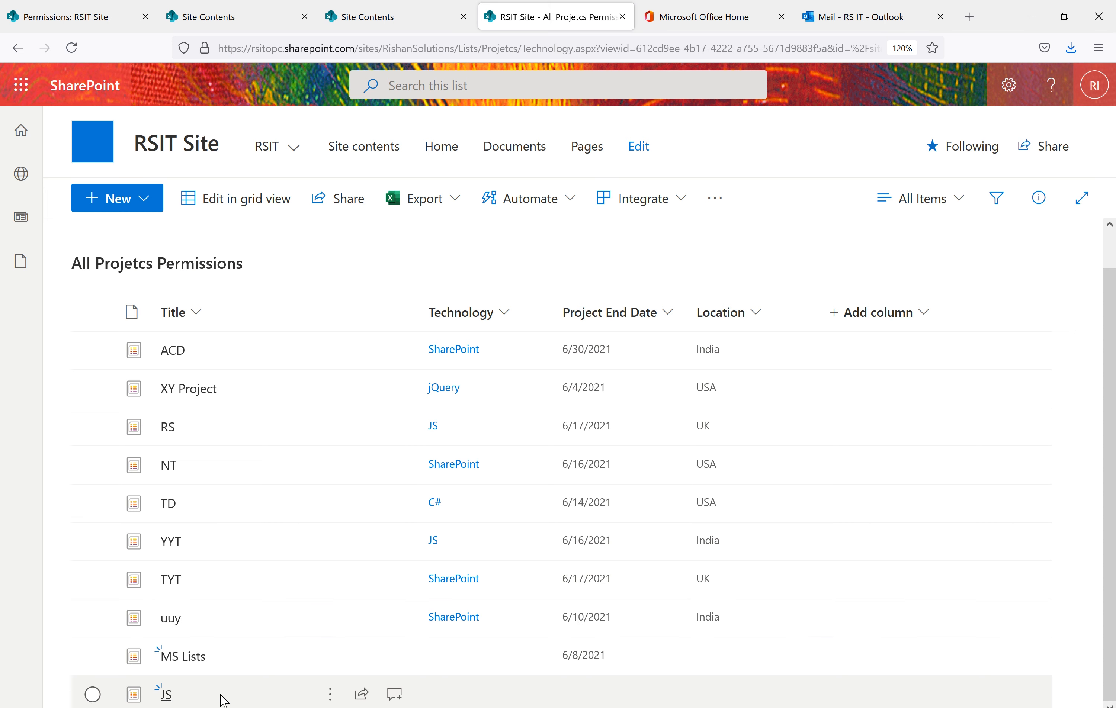
{"action": "left_click", "coordinate": [332, 696]}
Open the JS item's full permissions page, showing it inherits from RSIT Site
{"action": "left_click", "coordinate": [331, 696]}
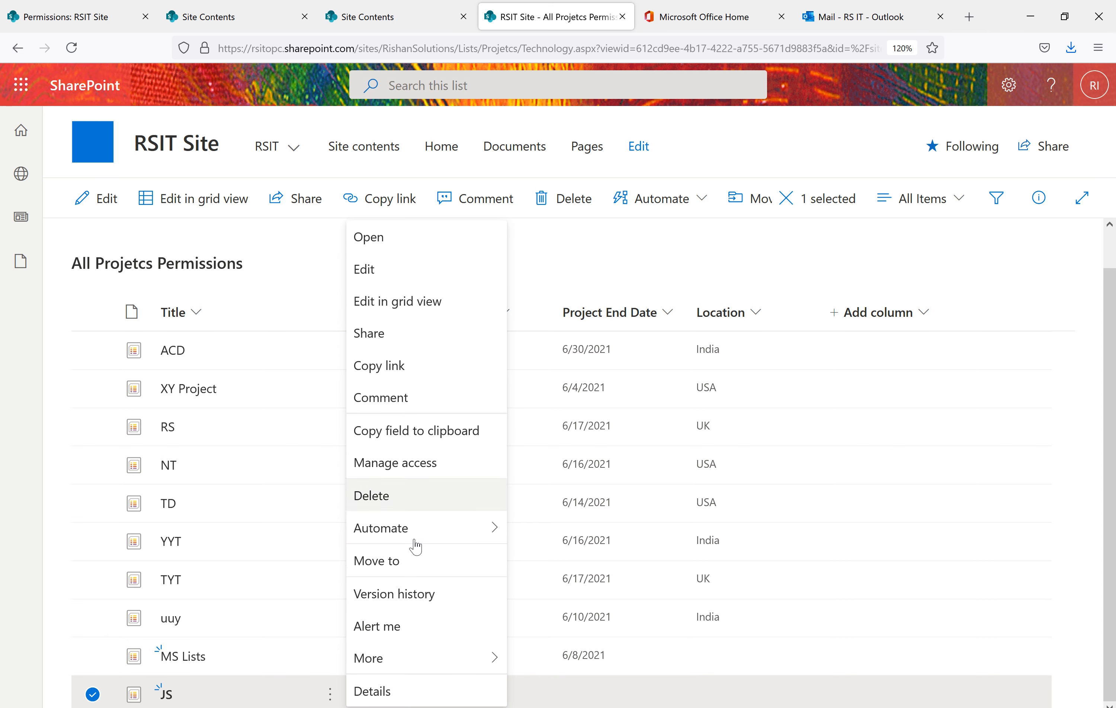
{"action": "left_click", "coordinate": [416, 464]}
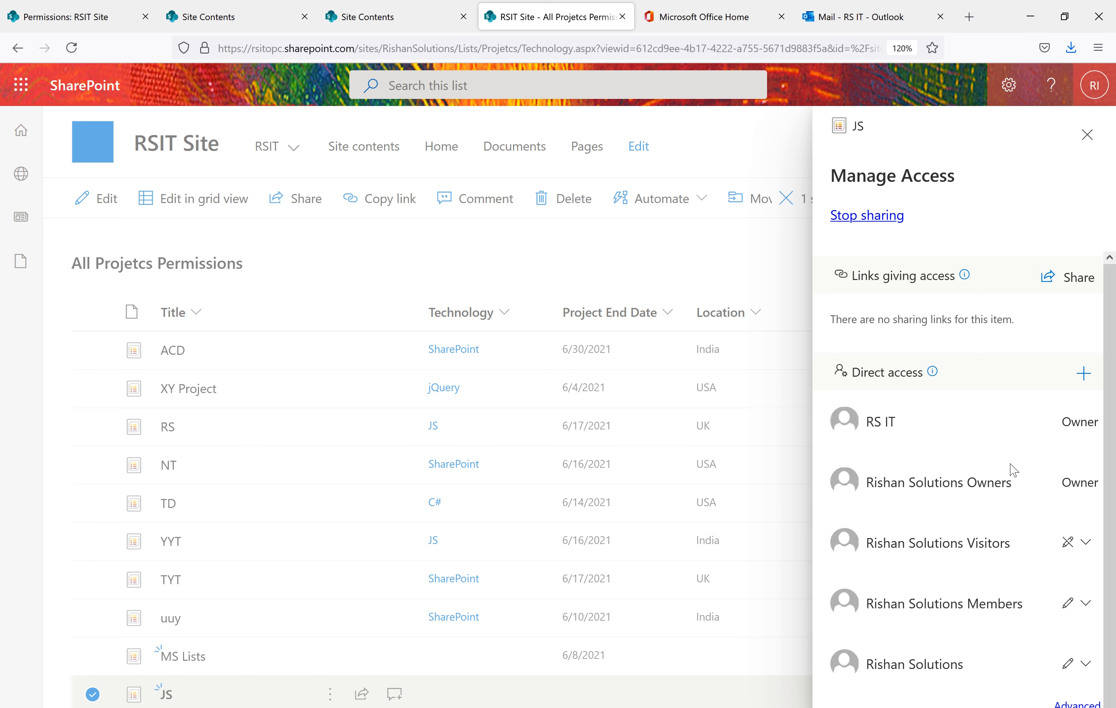
{"action": "left_click", "coordinate": [1077, 702]}
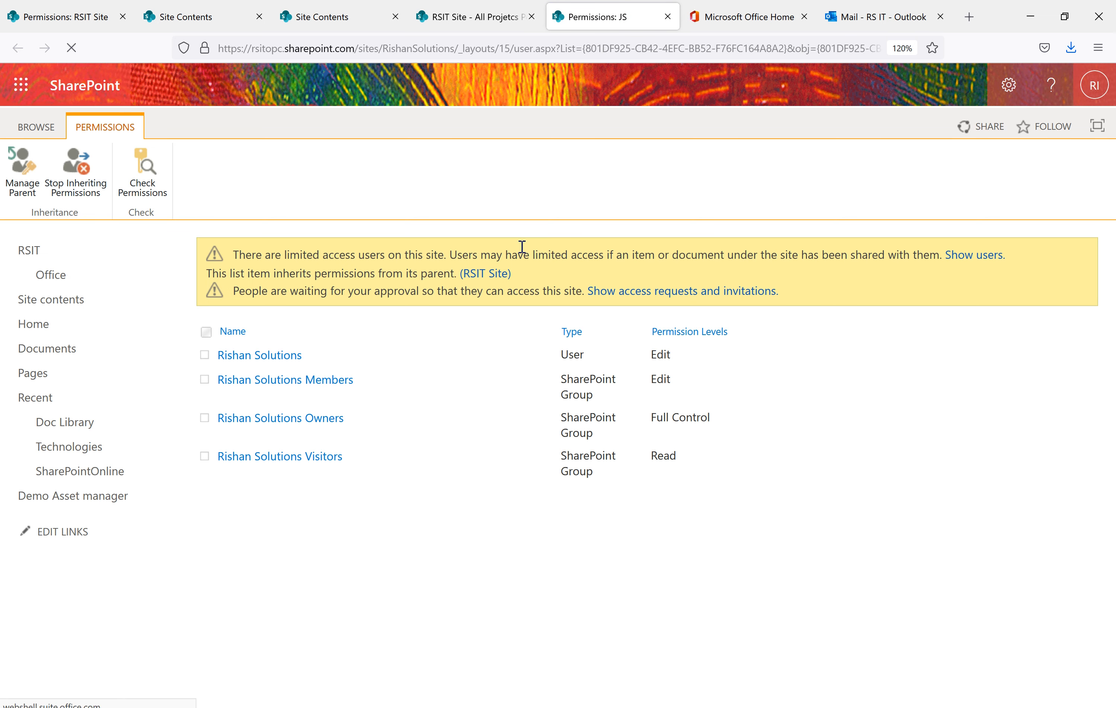
{"action": "left_click_drag", "start_coordinate": [513, 275], "coordinate": [204, 279]}
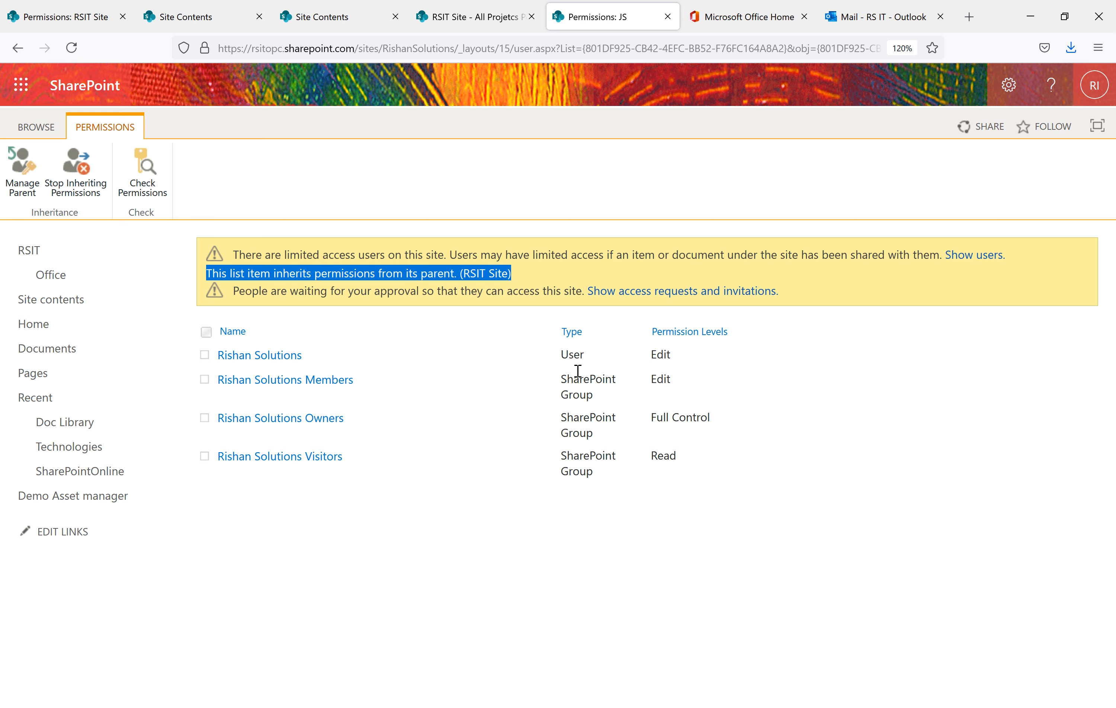
Give the JS item unique permissions, then bring up the private window's site contents
{"action": "left_click", "coordinate": [93, 191]}
{"action": "left_click", "coordinate": [627, 432]}
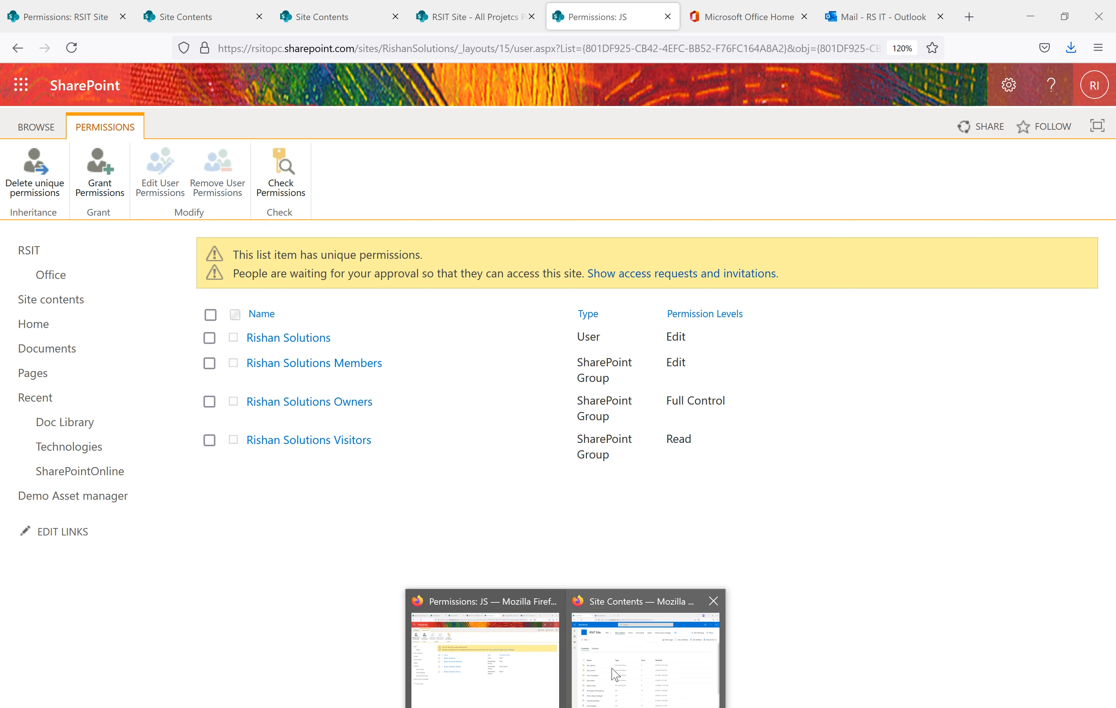
{"action": "left_click", "coordinate": [613, 669]}
Open All Projetcs Permissions and switch it to the flat All Items view, ending with MS Lists and JS
{"action": "scroll", "coordinate": [192, 515], "scroll_direction": "down", "scroll_amount": 2}
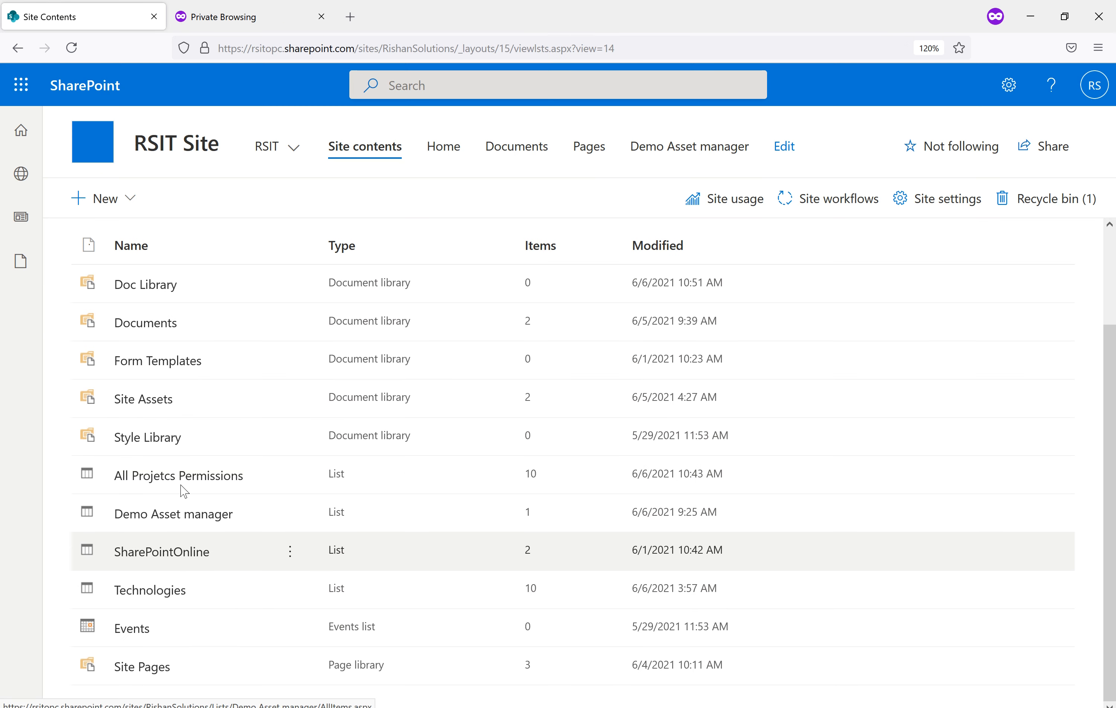
{"action": "left_click", "coordinate": [195, 483]}
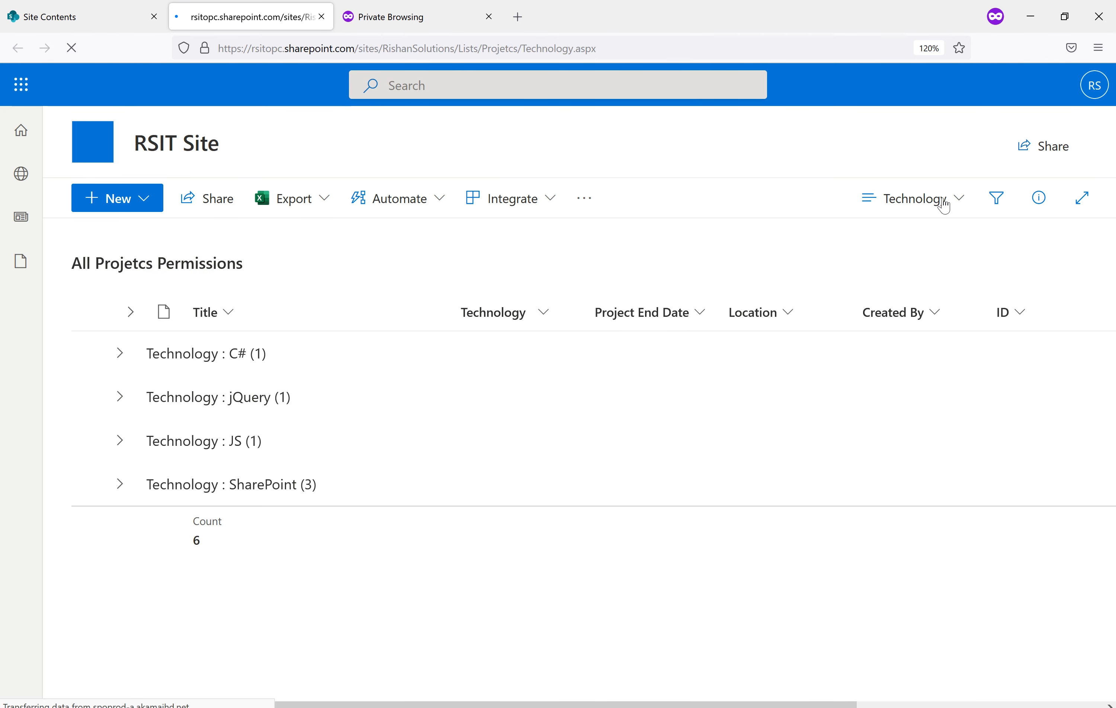
{"action": "left_click", "coordinate": [943, 201]}
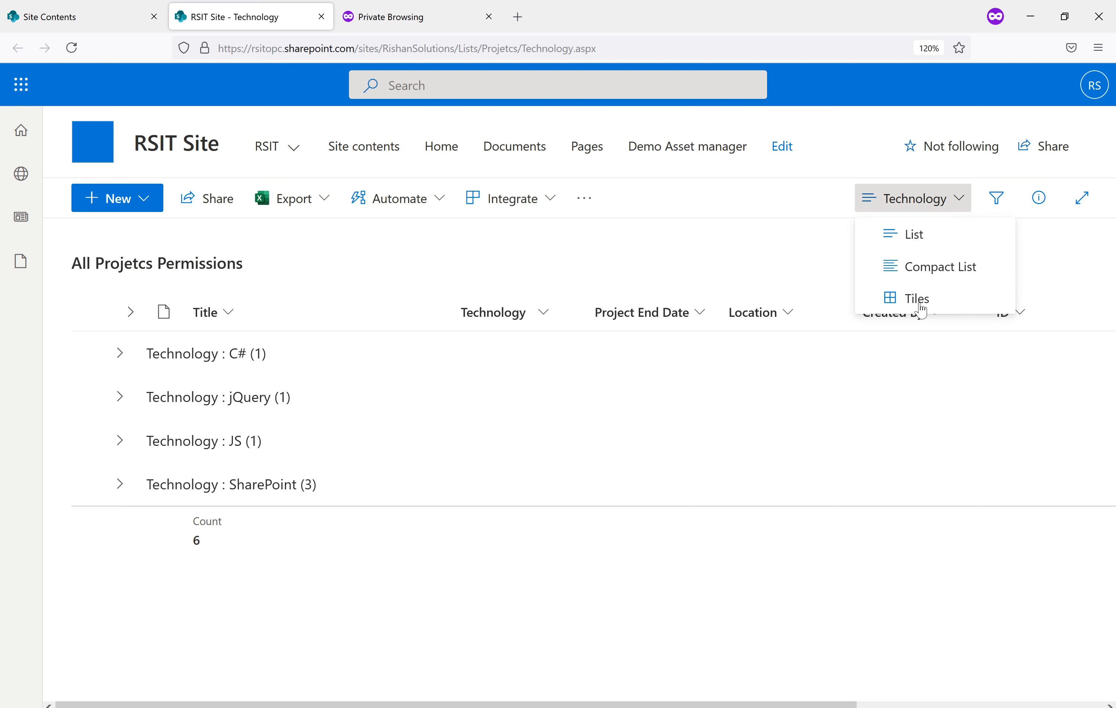
{"action": "left_click", "coordinate": [961, 199]}
{"action": "left_click", "coordinate": [956, 204]}
{"action": "left_click", "coordinate": [920, 329]}
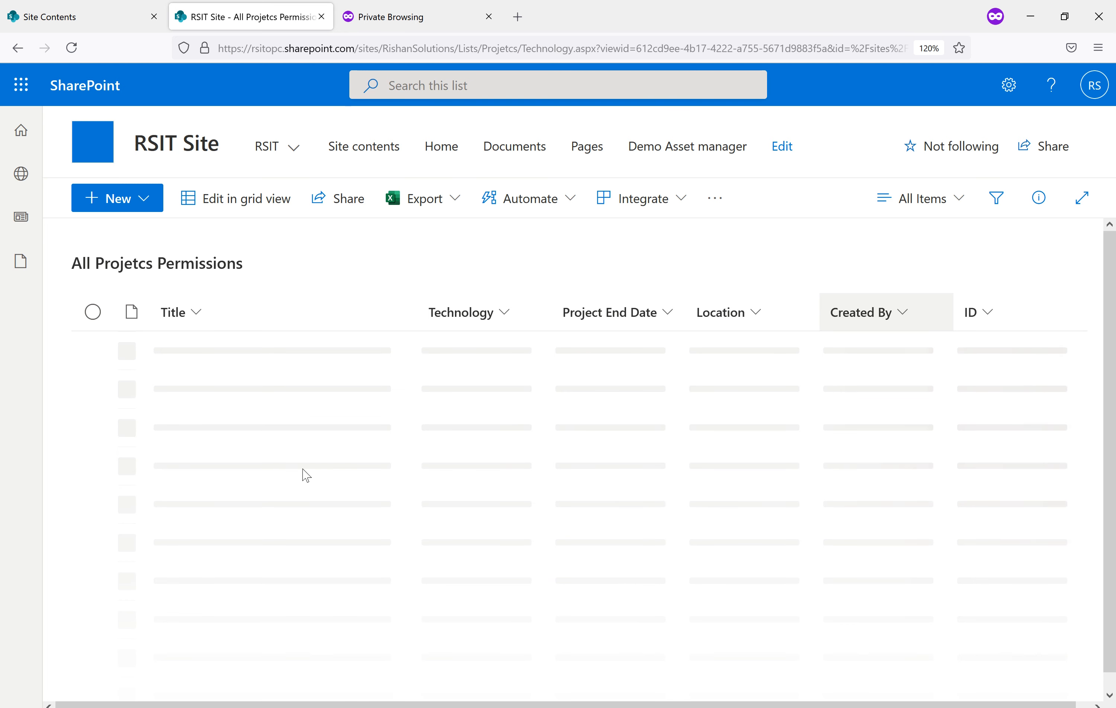
{"action": "scroll", "coordinate": [304, 471], "scroll_direction": "down", "scroll_amount": 2}
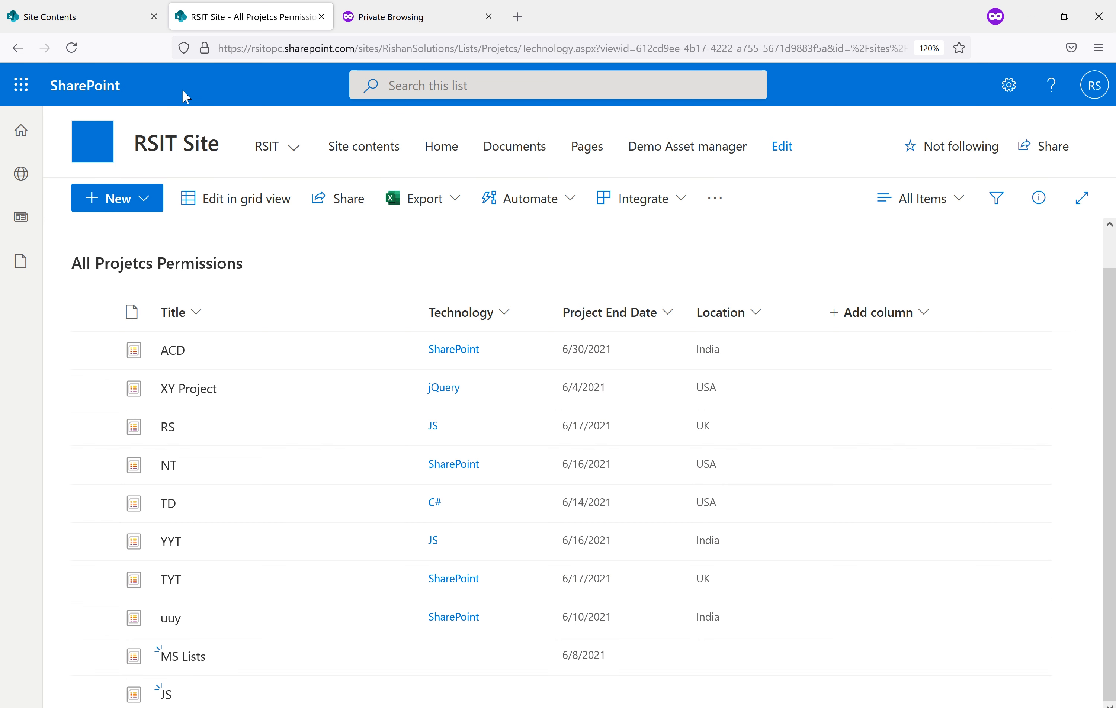
Remove the invited user's own permissions on JS, keeping only the three groups, then return to the list
{"action": "mouse_move", "coordinate": [516, 703]}
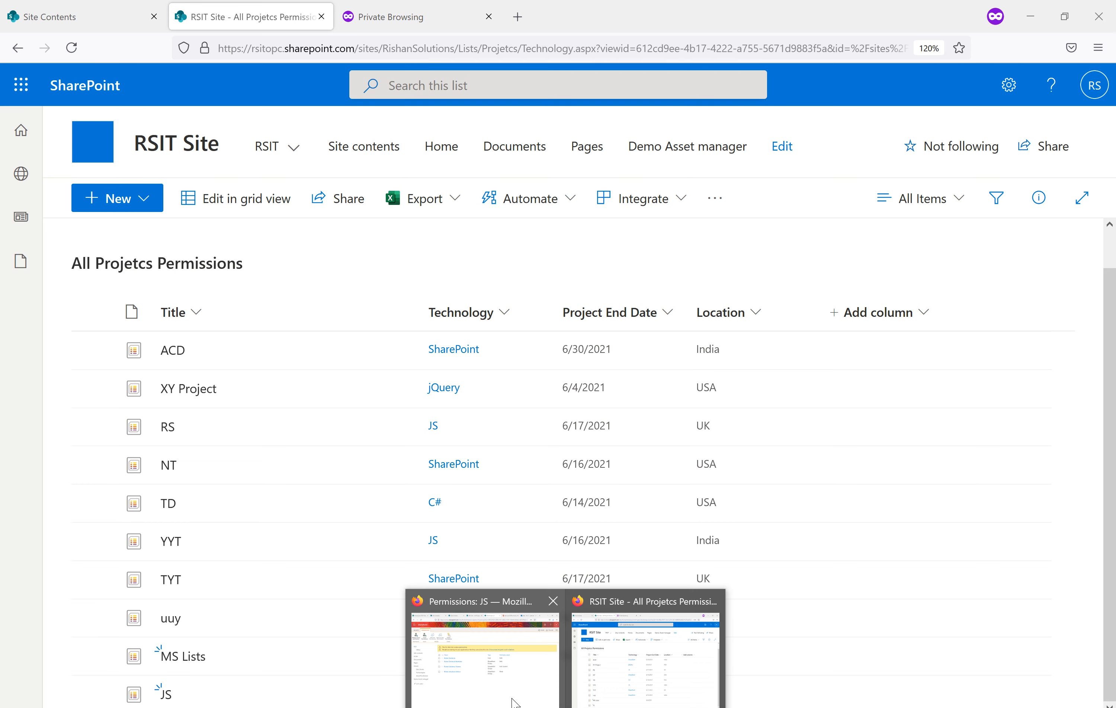
{"action": "left_click", "coordinate": [483, 673]}
{"action": "left_click", "coordinate": [210, 339]}
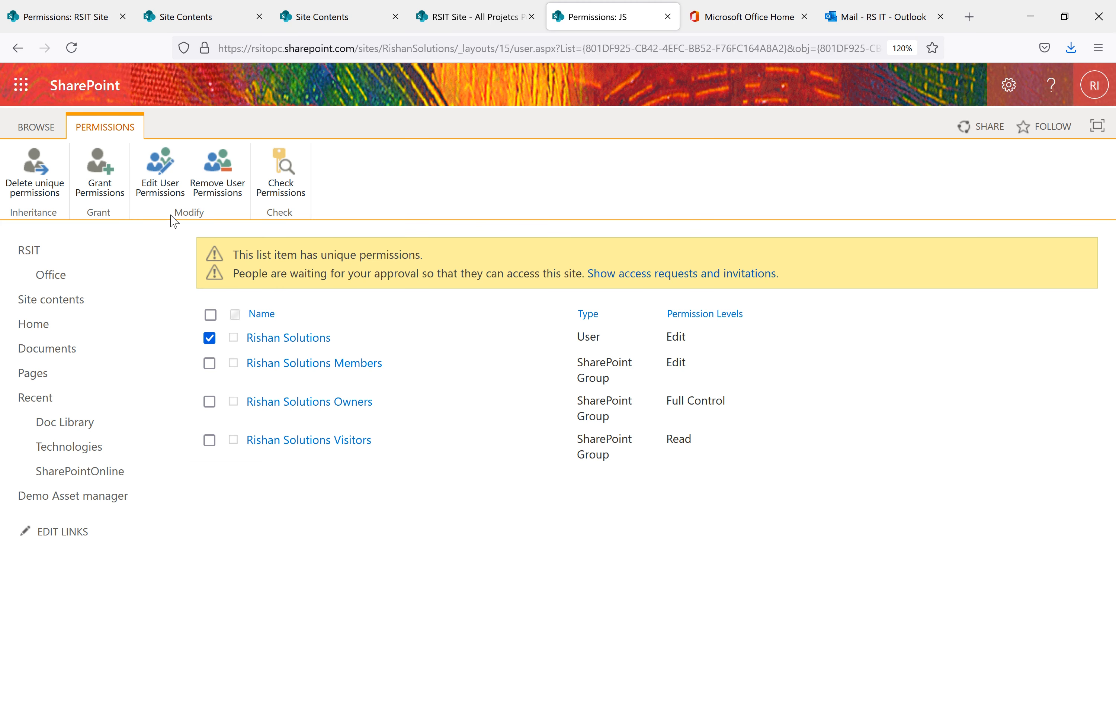
{"action": "left_click", "coordinate": [217, 172]}
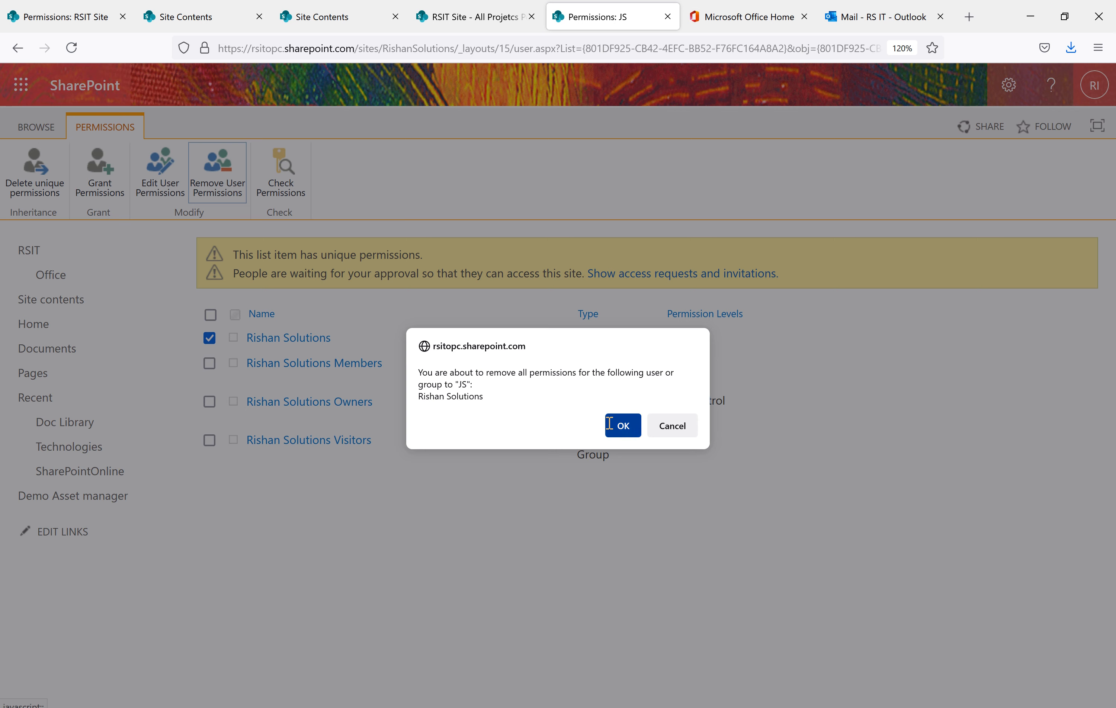
{"action": "left_click", "coordinate": [621, 426]}
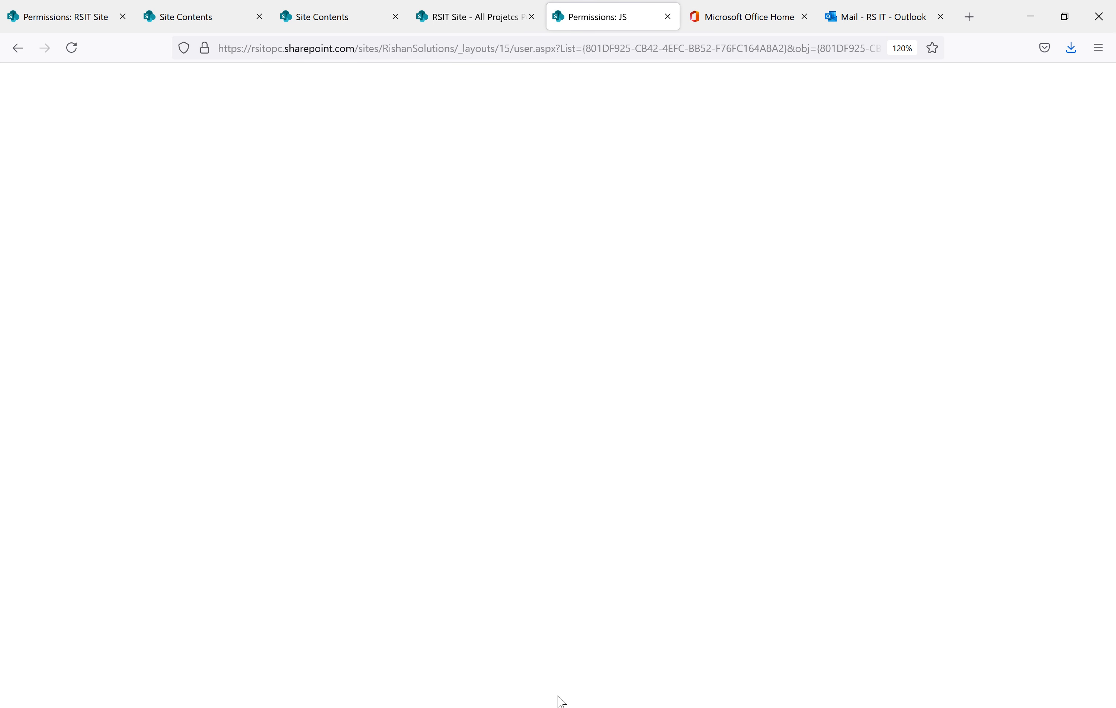
{"action": "mouse_move", "coordinate": [522, 700]}
{"action": "left_click", "coordinate": [585, 679]}
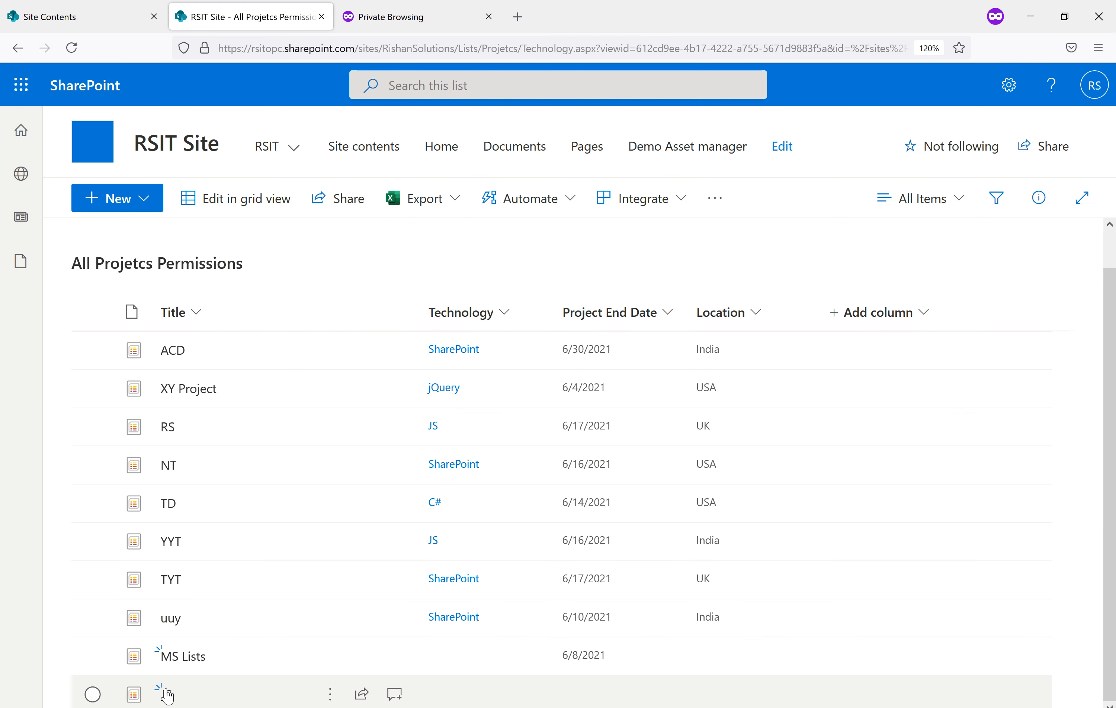
Reload the list, check who can access JS in the other window, then reload again
{"action": "left_click", "coordinate": [75, 51]}
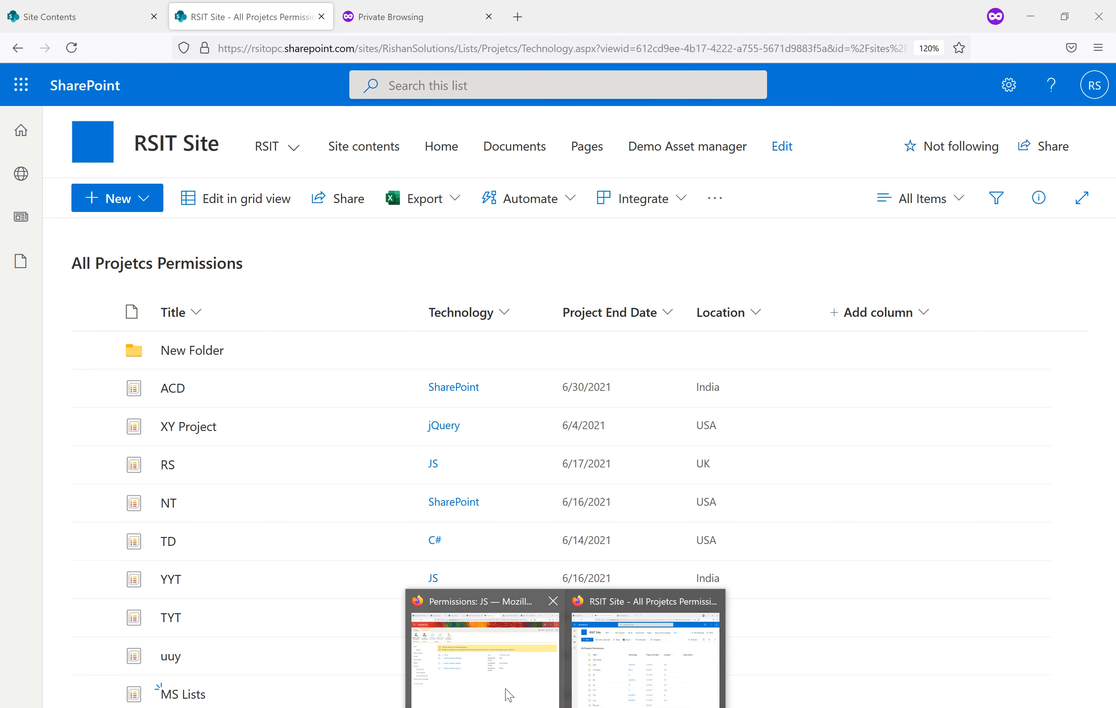
{"action": "left_click", "coordinate": [509, 693]}
{"action": "left_click", "coordinate": [484, 18]}
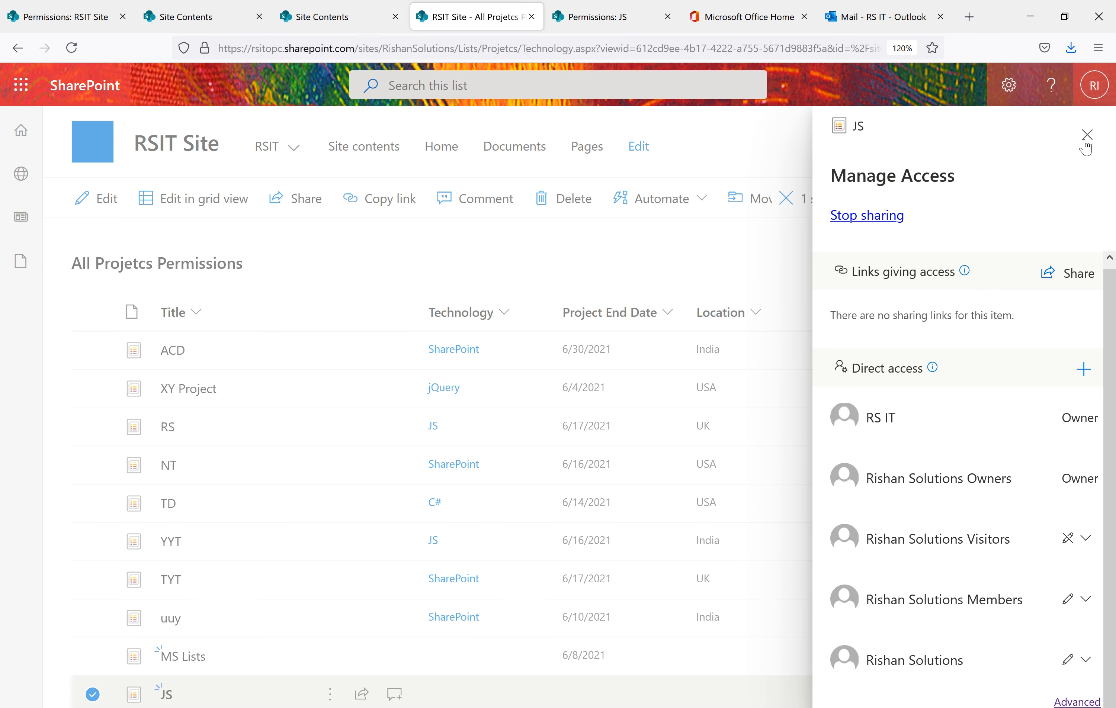
{"action": "left_click", "coordinate": [1086, 137]}
{"action": "left_click", "coordinate": [72, 49]}
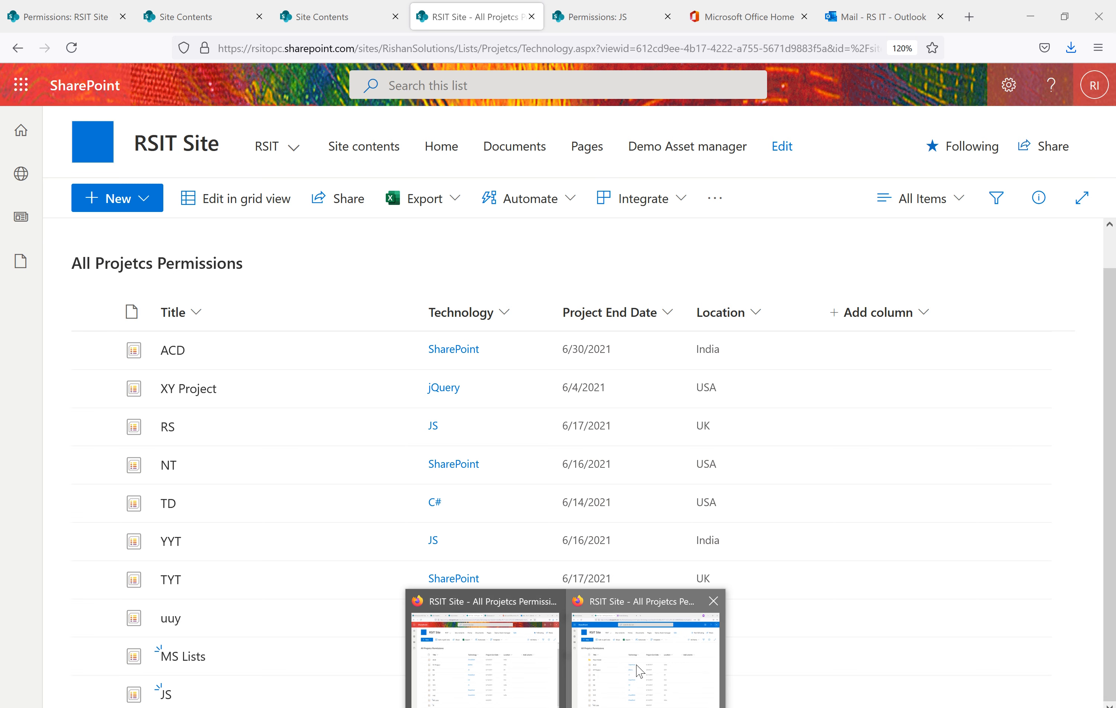
Look over the list in the private window, opening and dismissing the New Folder actions
{"action": "left_click", "coordinate": [638, 671]}
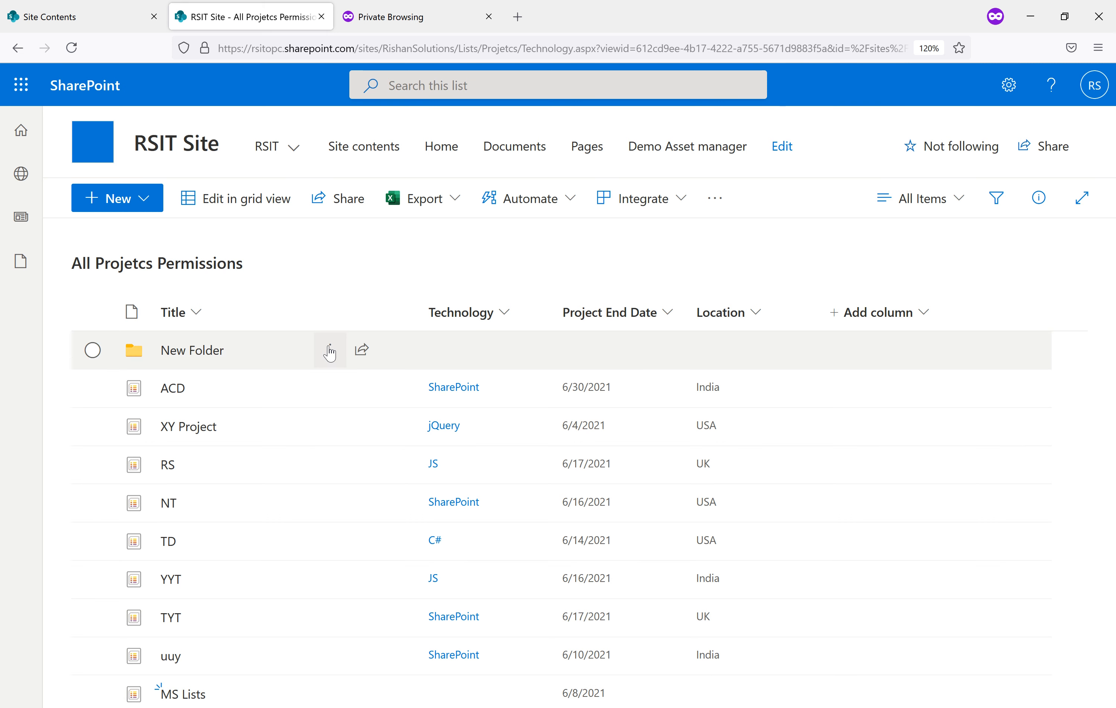
{"action": "left_click", "coordinate": [330, 351]}
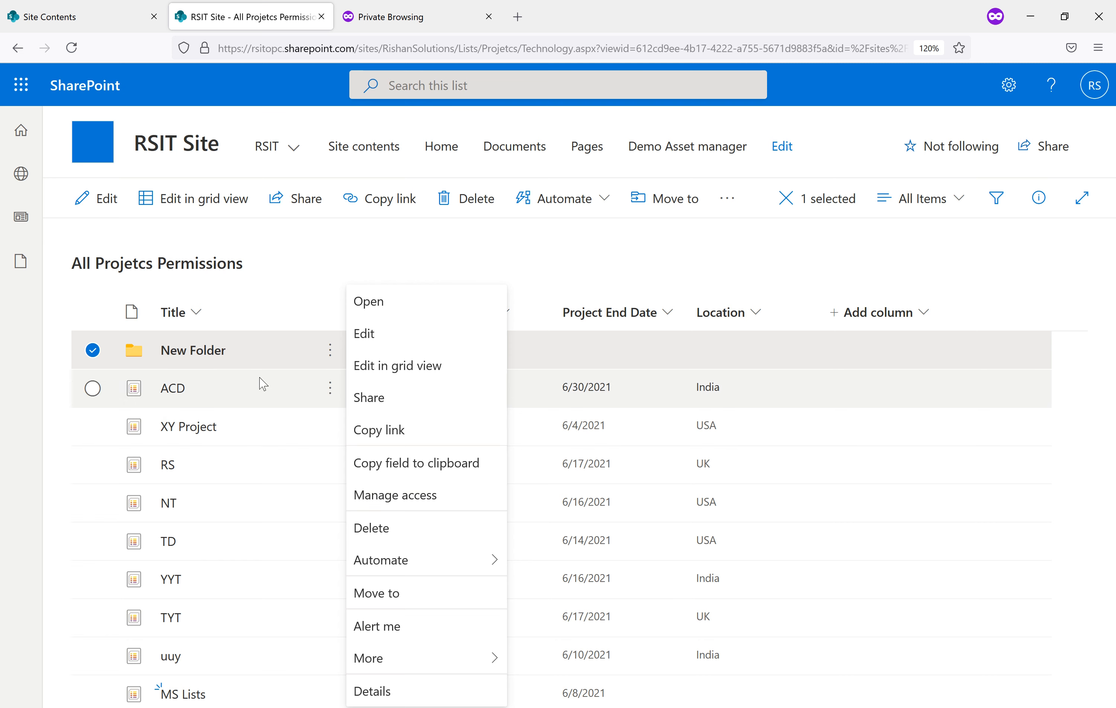
{"action": "left_click", "coordinate": [356, 253]}
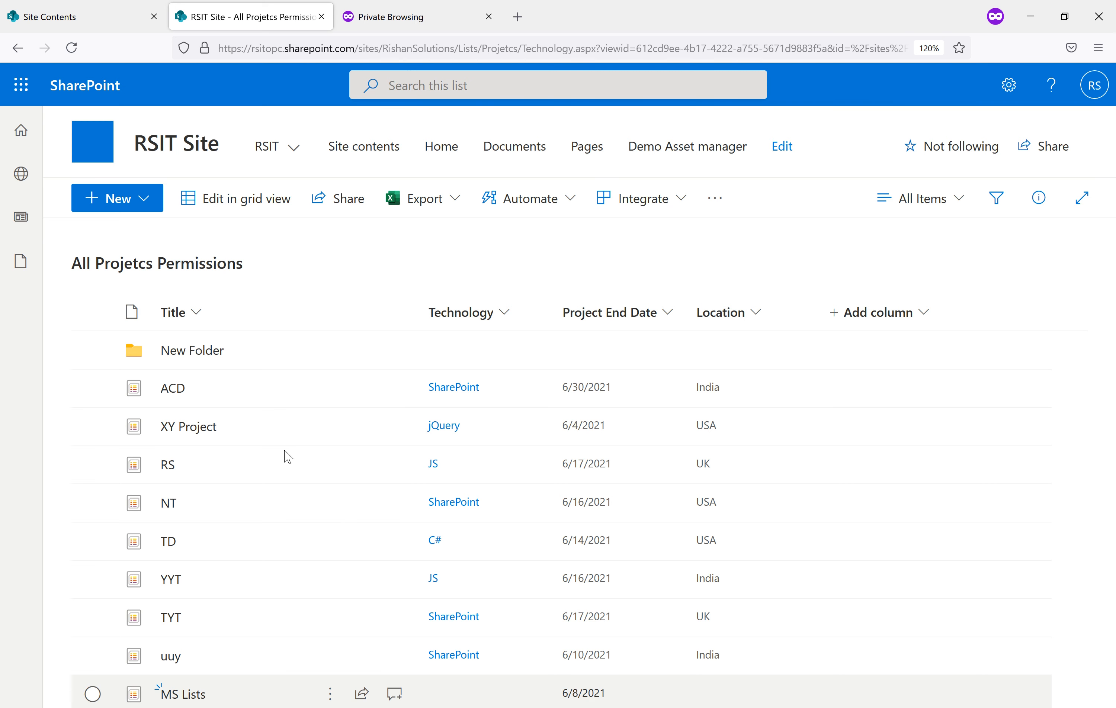
Go to the RSIT Site contents page in the main window via the settings gear
{"action": "left_click", "coordinate": [451, 665]}
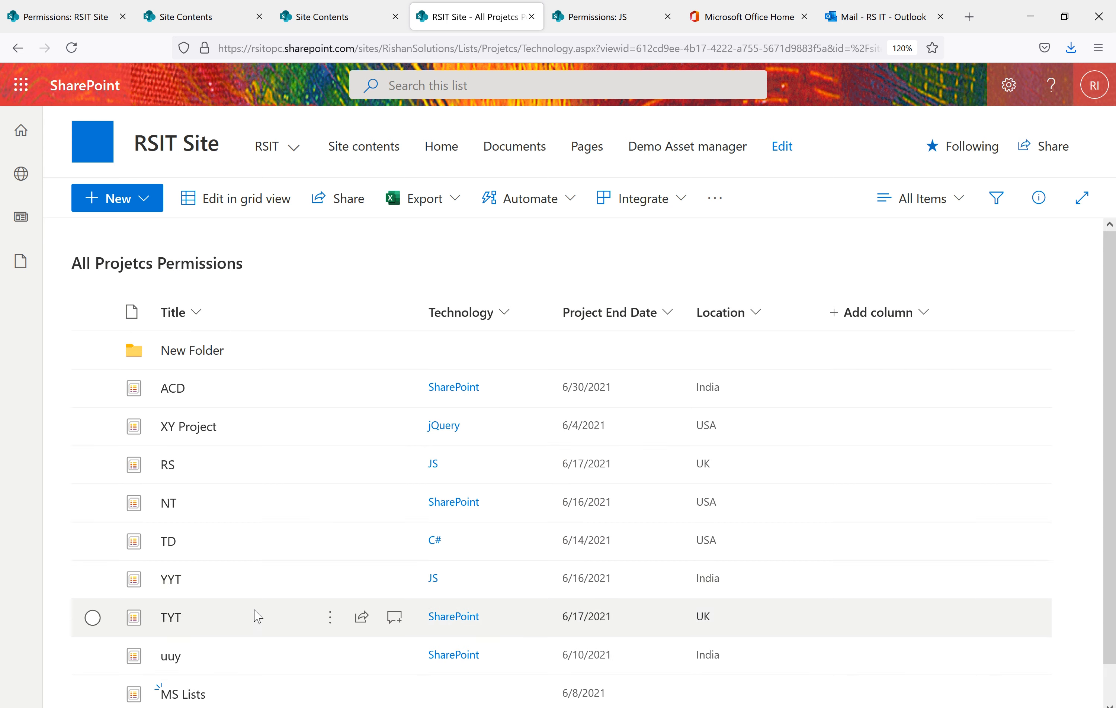
{"action": "left_click", "coordinate": [1007, 96]}
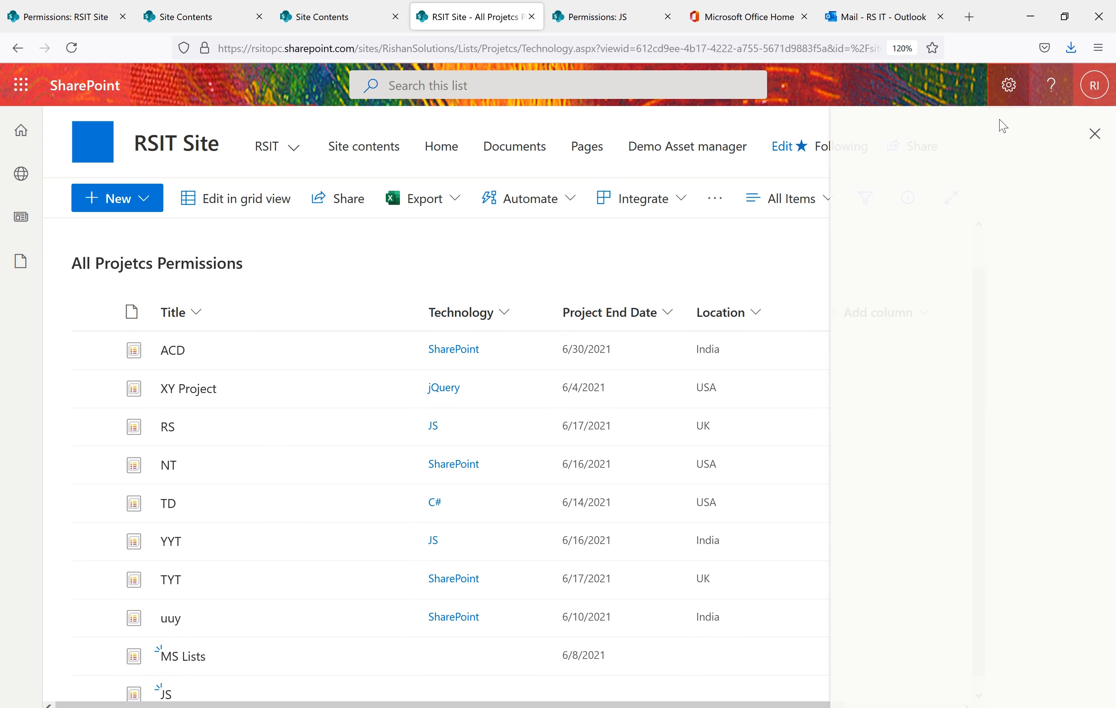
{"action": "left_click", "coordinate": [885, 256]}
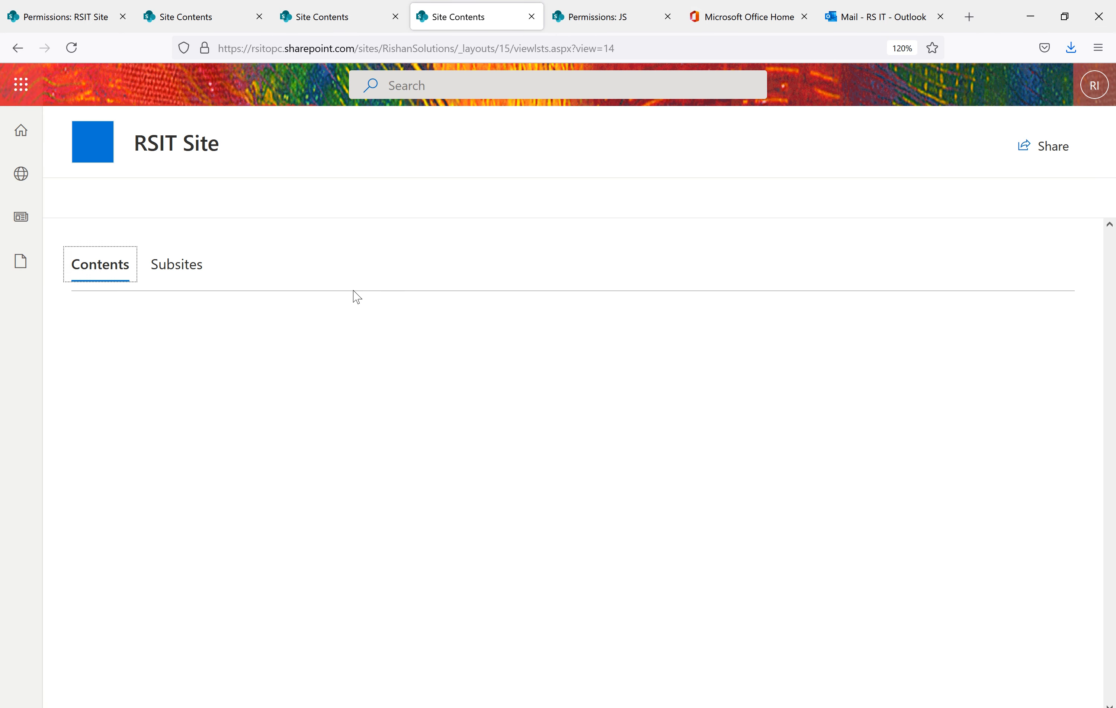
Open the Subsite from the RSIT Site's Subsites tab
{"action": "scroll", "coordinate": [354, 295], "scroll_direction": "down", "scroll_amount": 2}
{"action": "scroll", "coordinate": [229, 286], "scroll_direction": "up", "scroll_amount": 2}
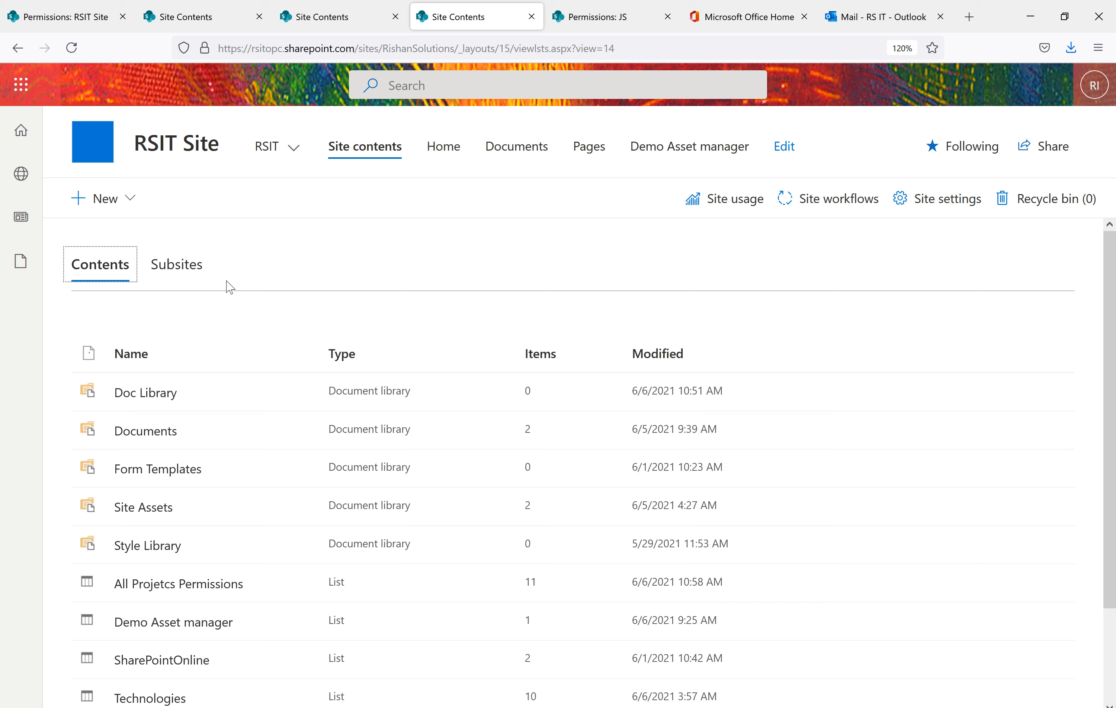
{"action": "left_click", "coordinate": [175, 266]}
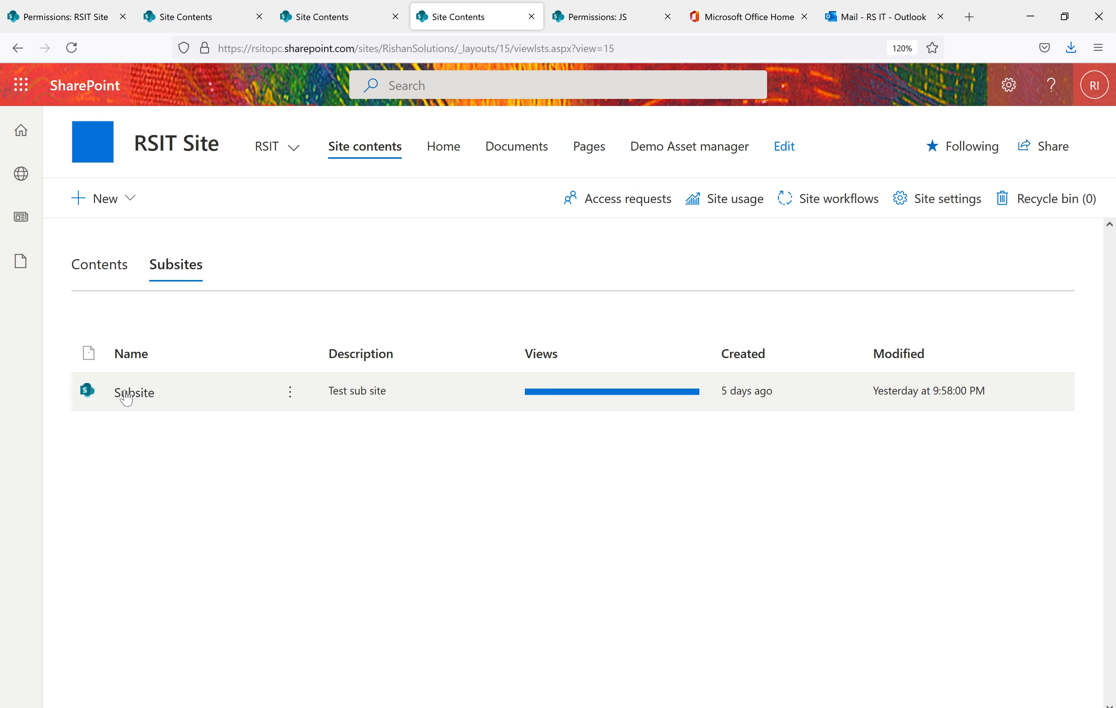
{"action": "left_click", "coordinate": [136, 394]}
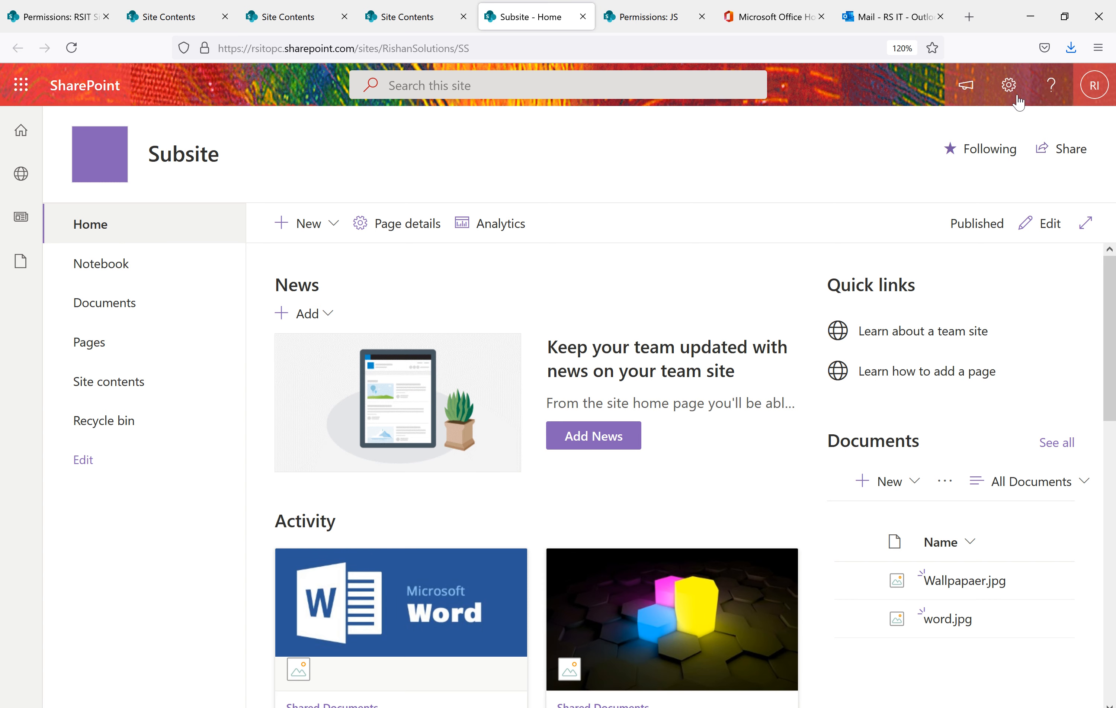
Reach the Subsite's full Site Settings page via Site information and open Site permissions
{"action": "left_click", "coordinate": [1012, 89]}
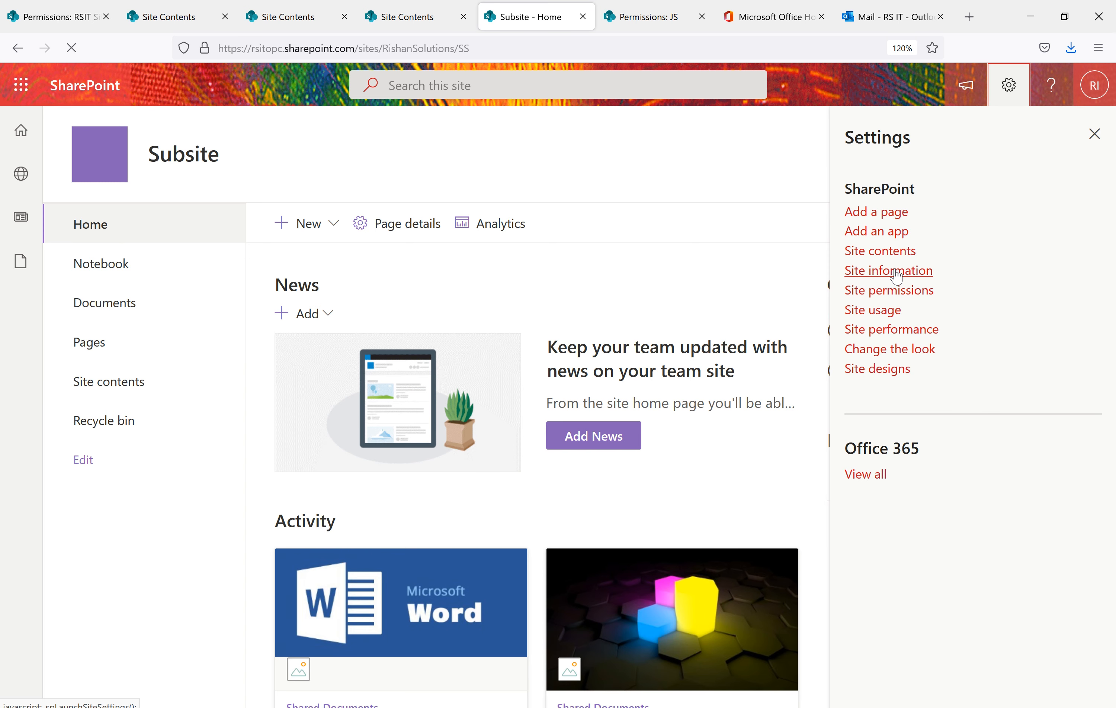
{"action": "left_click", "coordinate": [891, 272]}
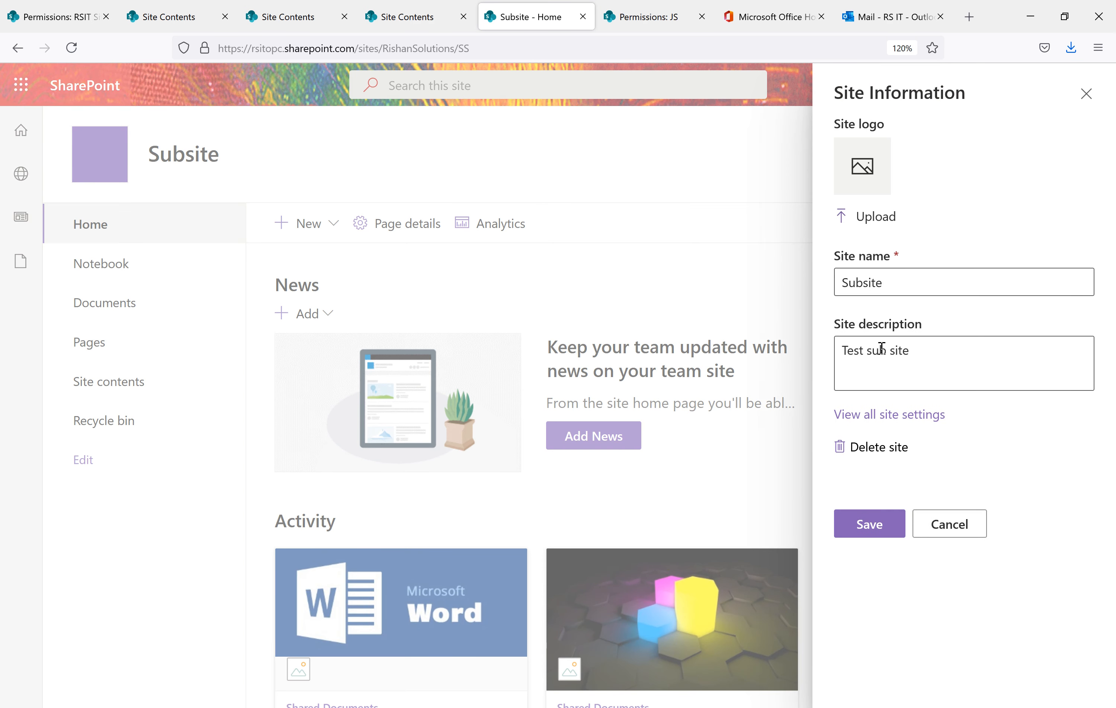
{"action": "left_click", "coordinate": [891, 422]}
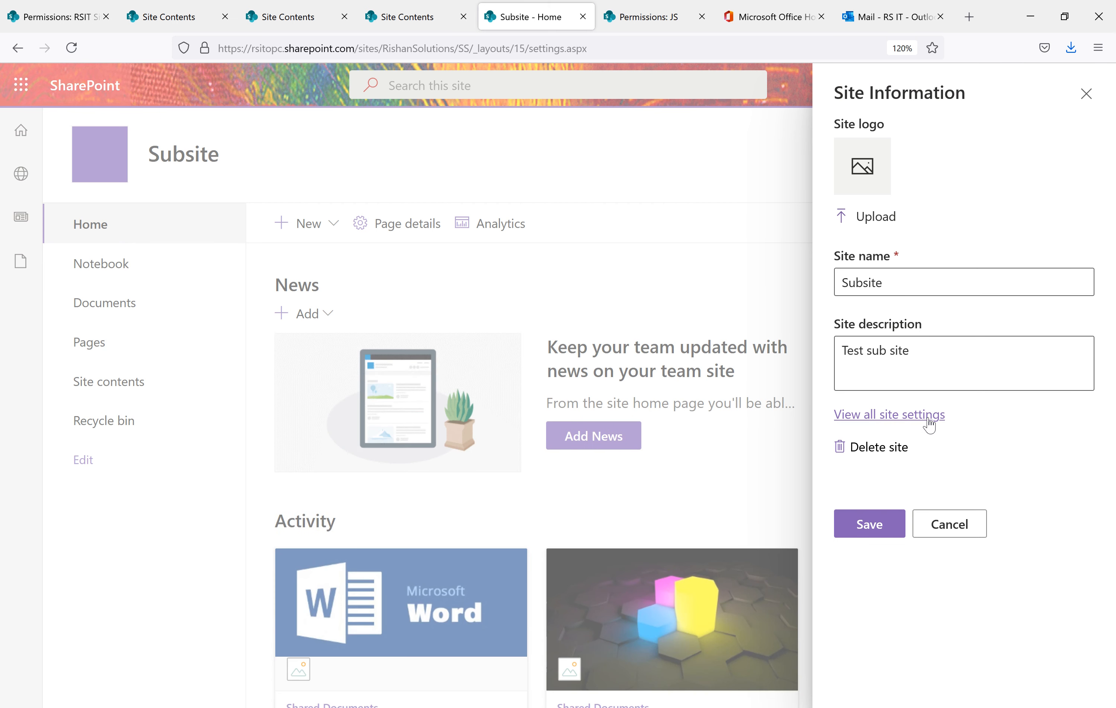
{"action": "left_click", "coordinate": [927, 421]}
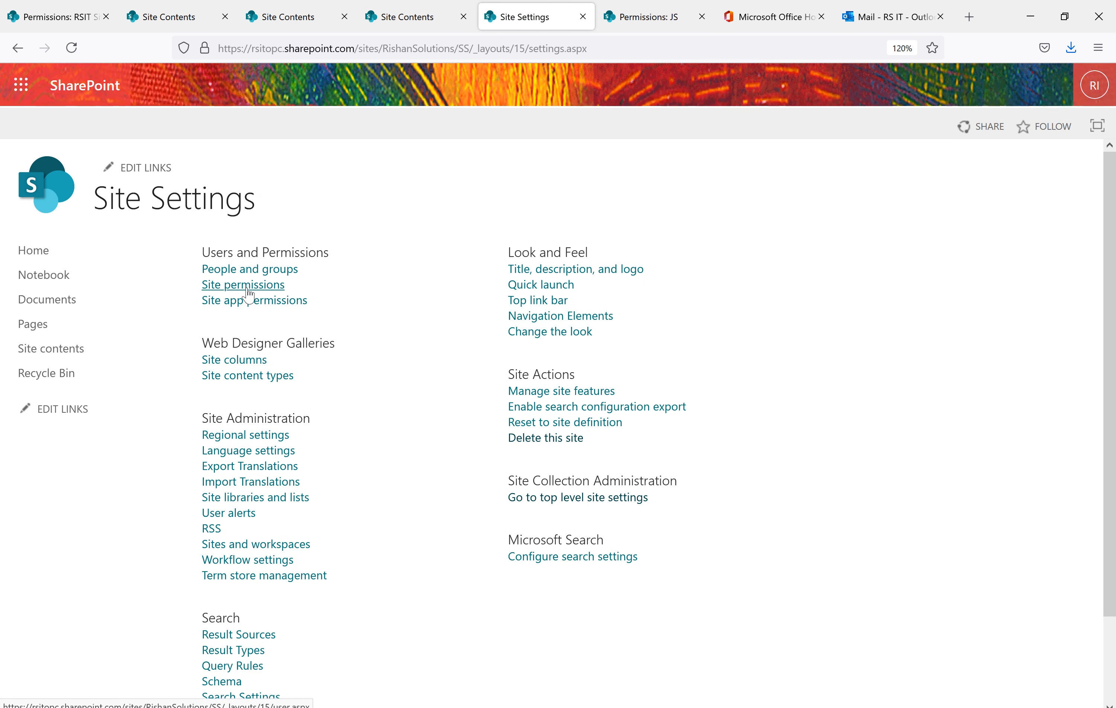
{"action": "left_click", "coordinate": [243, 285]}
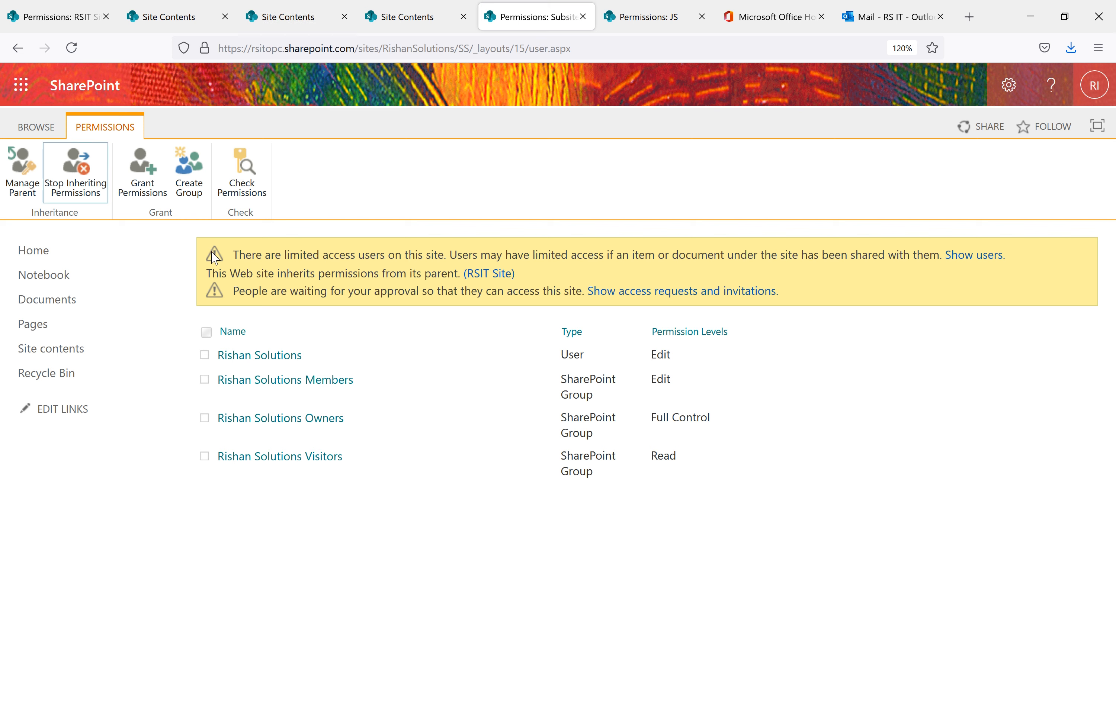
{"action": "left_click_drag", "start_coordinate": [518, 276], "coordinate": [207, 284]}
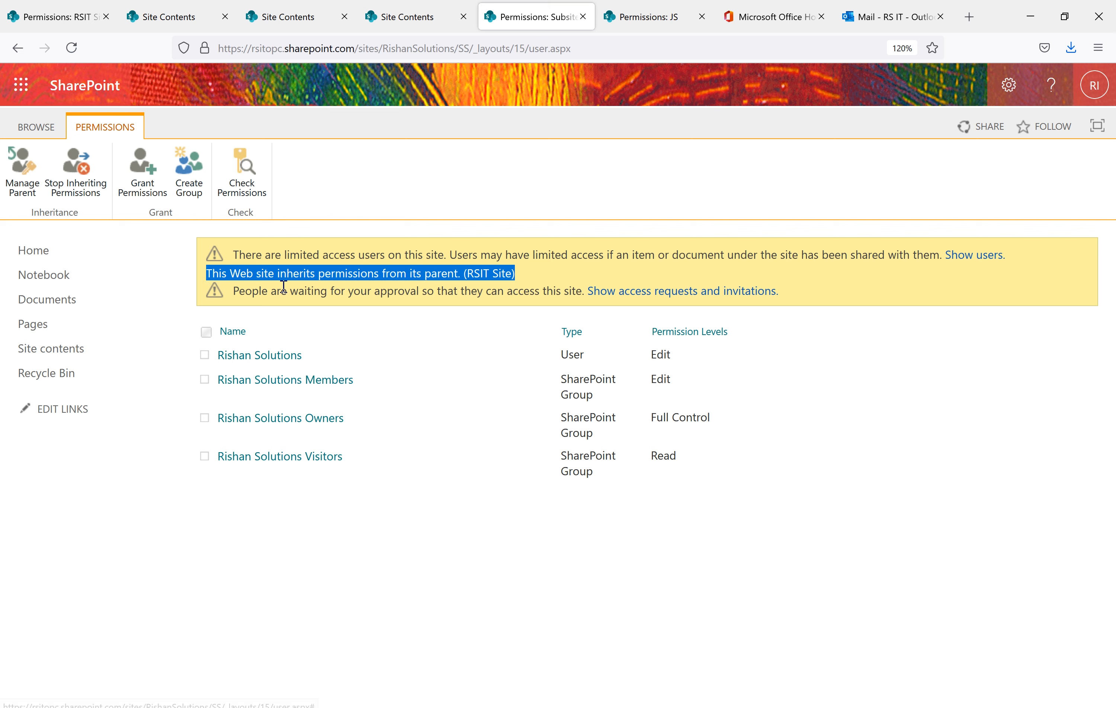
{"action": "left_click_drag", "start_coordinate": [316, 360], "coordinate": [219, 355]}
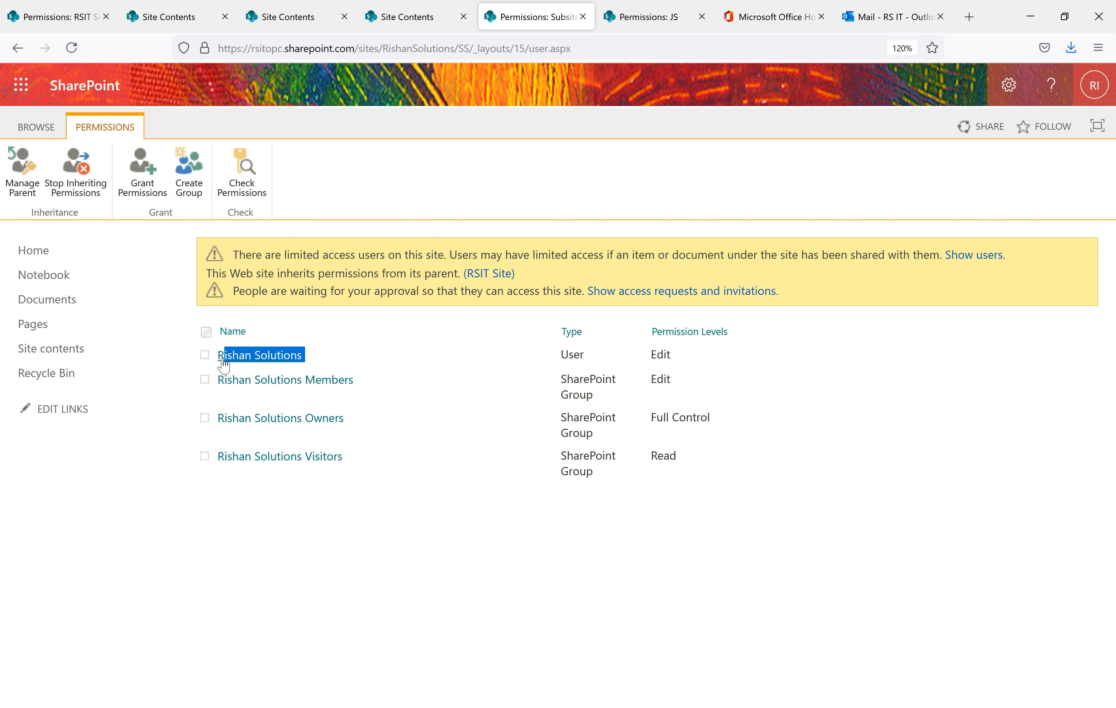
{"action": "left_click", "coordinate": [418, 365]}
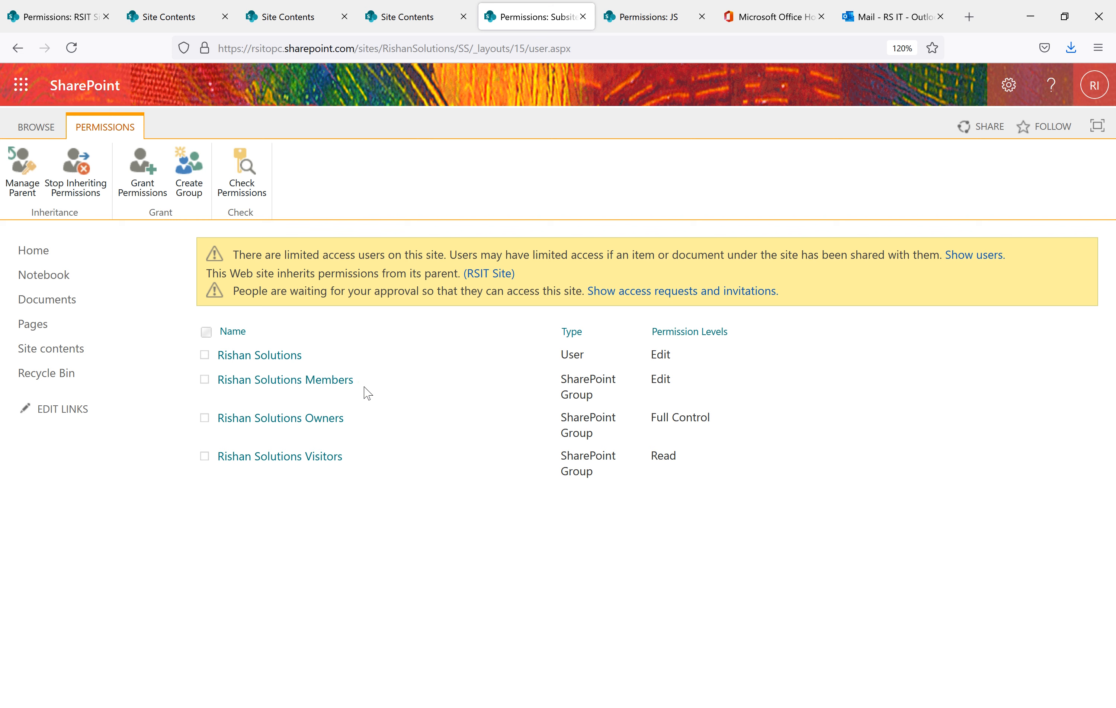
{"action": "left_click_drag", "start_coordinate": [358, 380], "coordinate": [217, 378]}
{"action": "left_click_drag", "start_coordinate": [369, 422], "coordinate": [245, 419]}
{"action": "left_click_drag", "start_coordinate": [354, 462], "coordinate": [224, 457]}
{"action": "left_click", "coordinate": [461, 586]}
{"action": "left_click", "coordinate": [206, 359]}
Open the RSIT Site's advanced permissions settings
{"action": "left_click", "coordinate": [300, 19]}
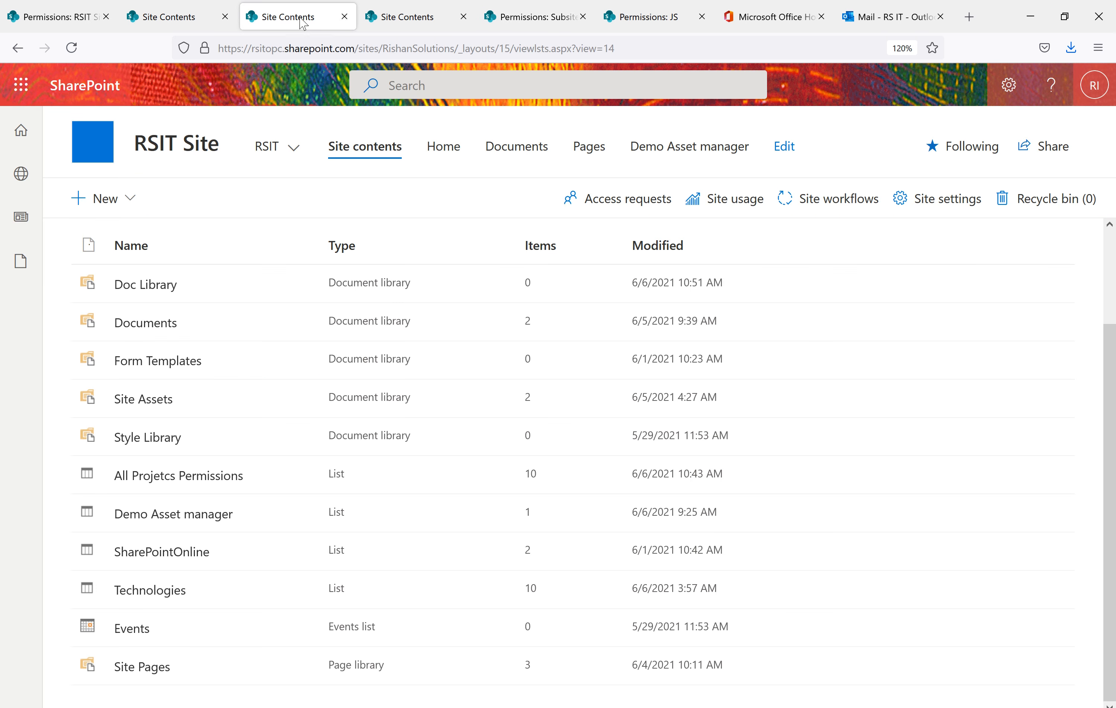
{"action": "left_click", "coordinate": [1009, 85]}
{"action": "left_click", "coordinate": [890, 291]}
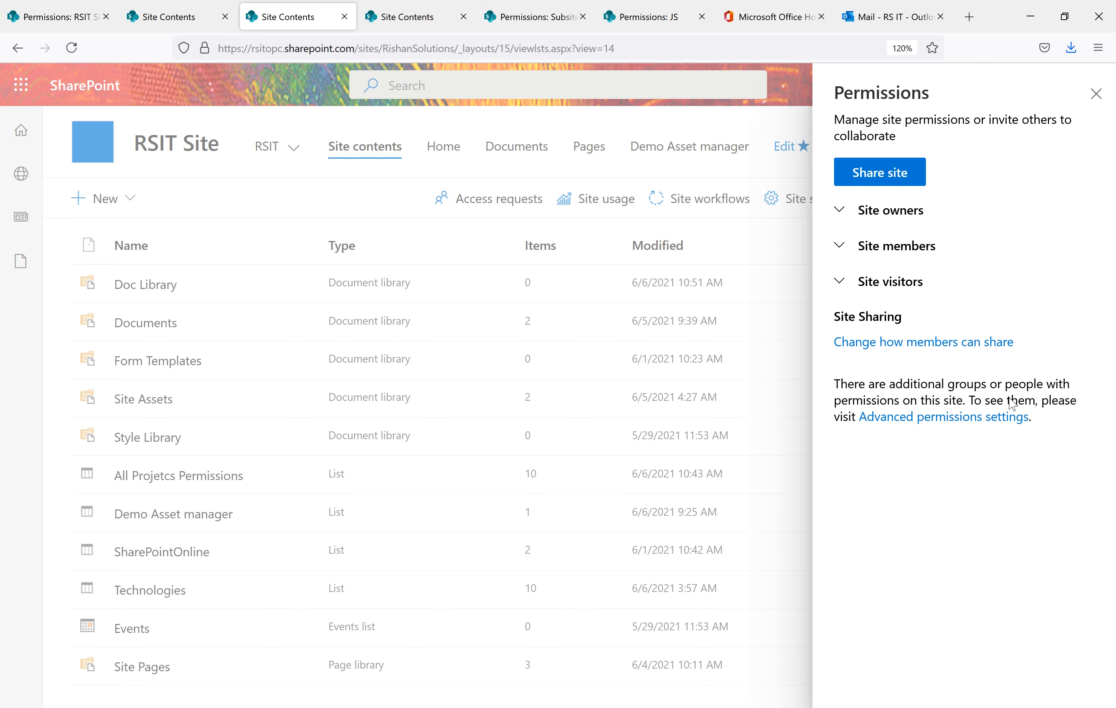
{"action": "left_click", "coordinate": [969, 419]}
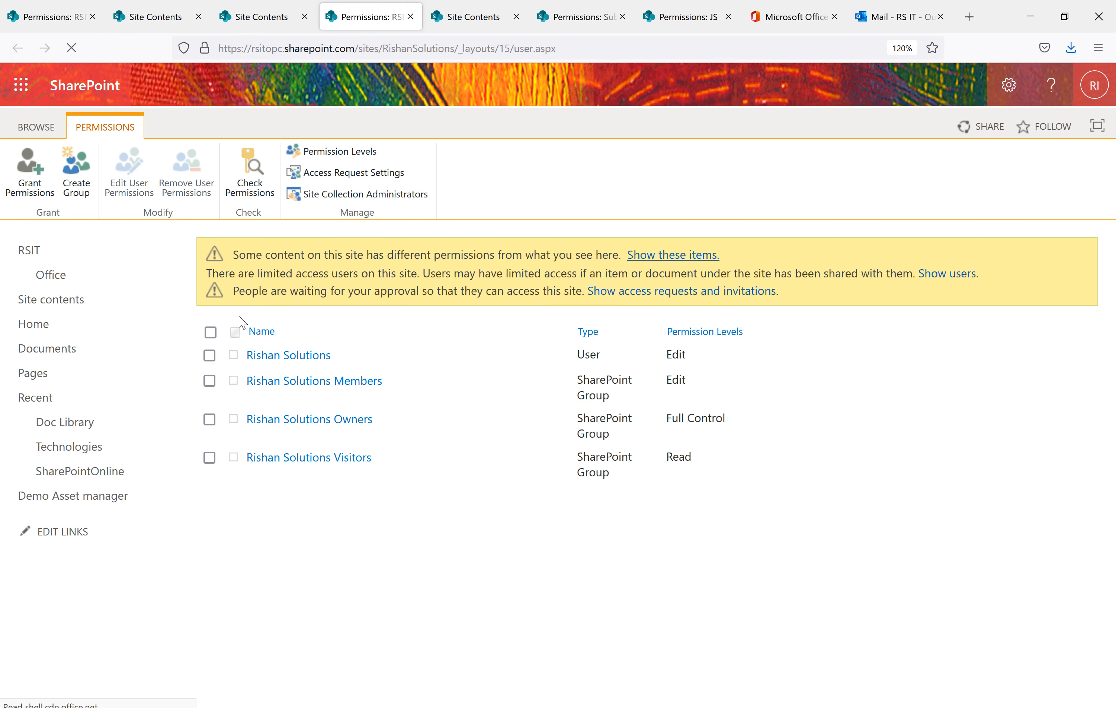
Remove the invited user from RSIT Site, leaving only the Members, Owners and Visitors groups
{"action": "left_click", "coordinate": [209, 356]}
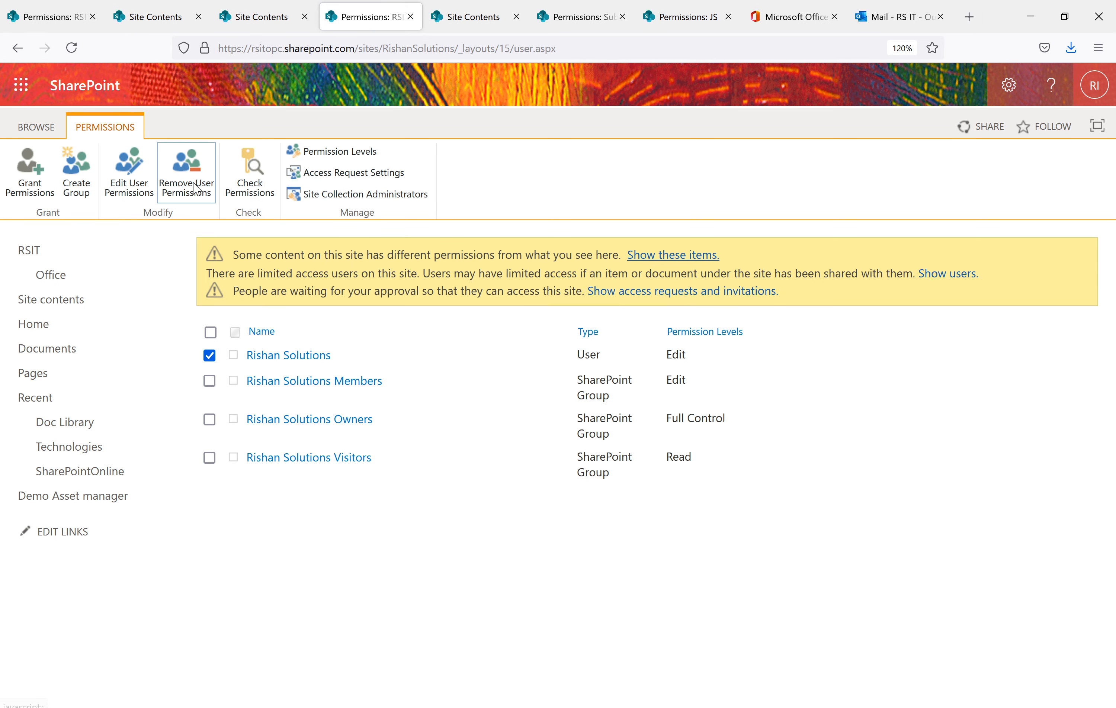
{"action": "left_click", "coordinate": [187, 172]}
{"action": "left_click", "coordinate": [624, 426]}
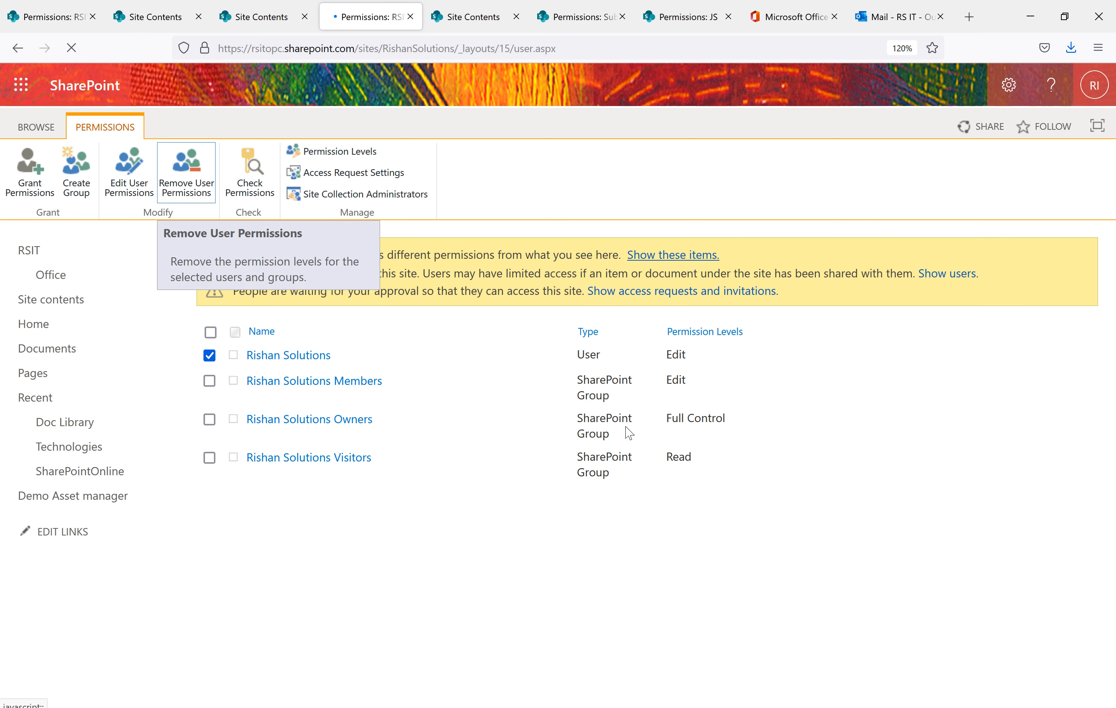
{"action": "left_click_drag", "start_coordinate": [454, 49], "coordinate": [218, 48]}
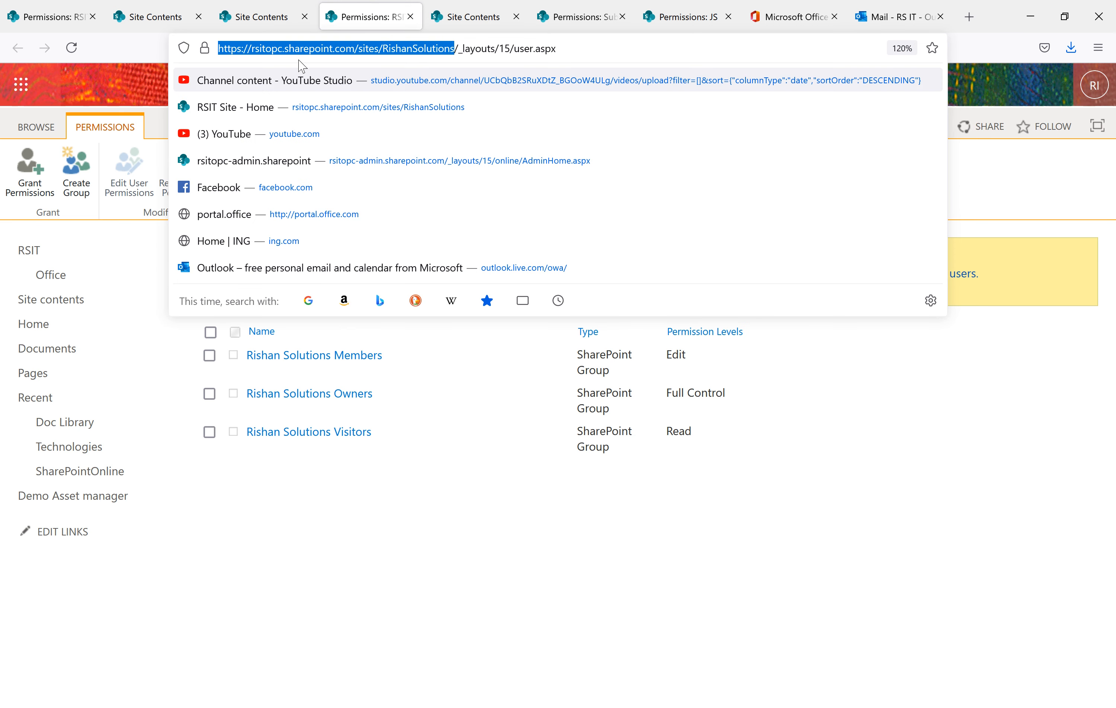
{"action": "left_click", "coordinate": [531, 530]}
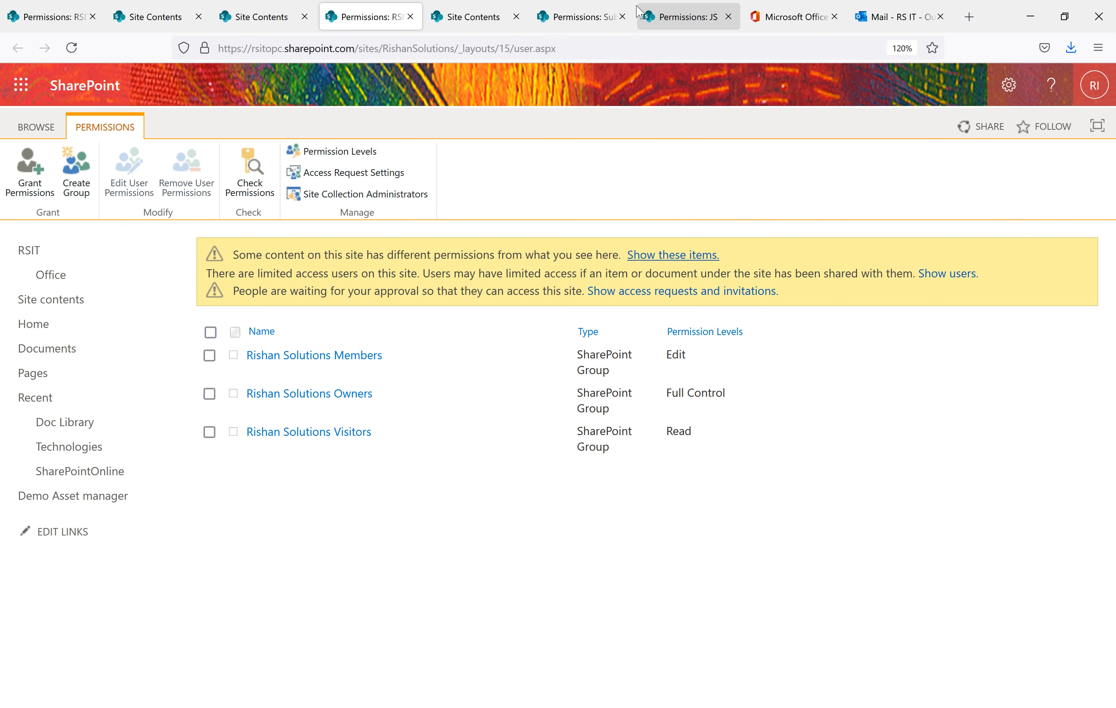
Switch to the Subsite permissions tab and reload the page
{"action": "left_click", "coordinate": [567, 17]}
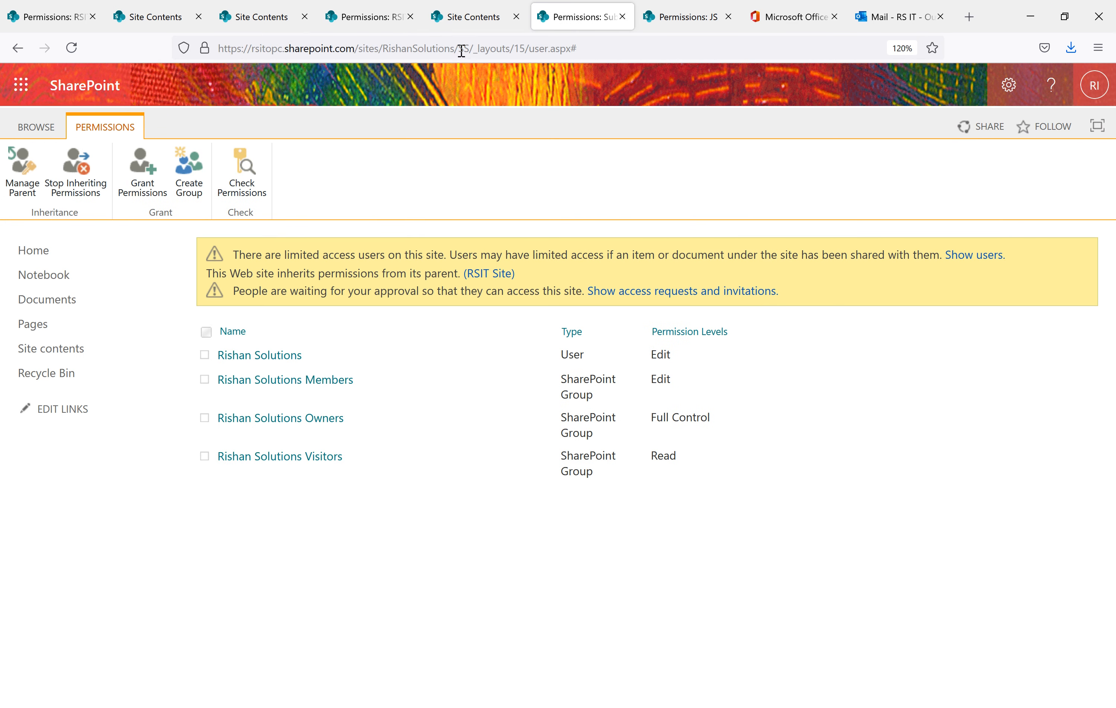
{"action": "left_click", "coordinate": [659, 48]}
{"action": "key", "text": "Escape"}
{"action": "left_click", "coordinate": [73, 50]}
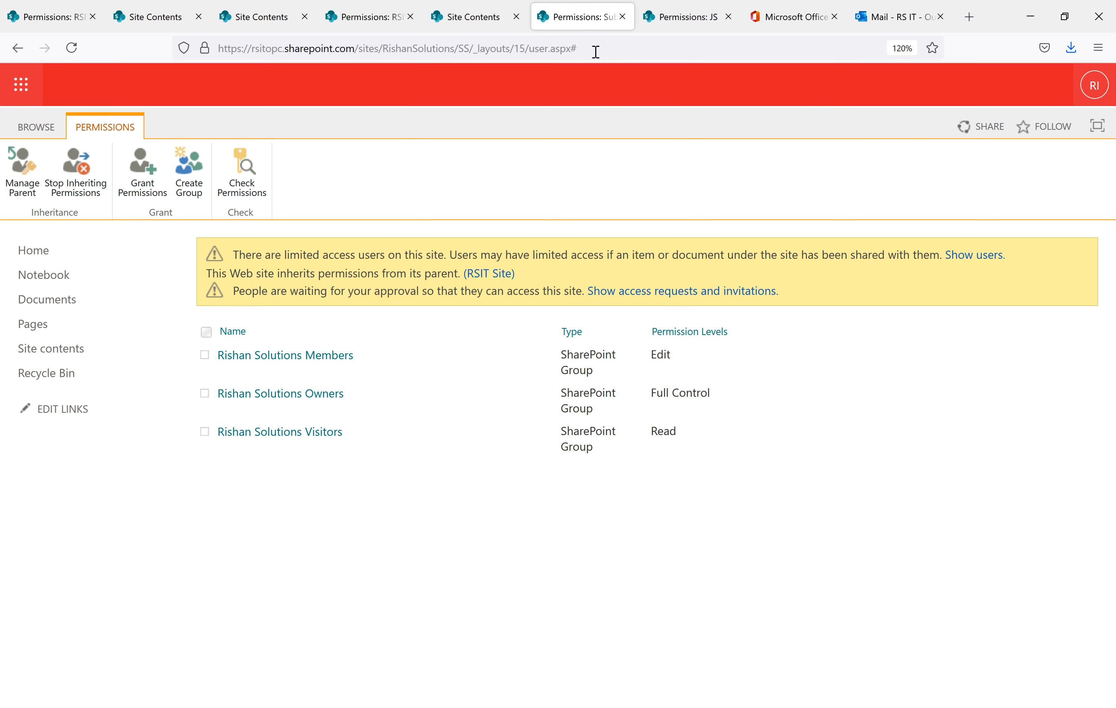
{"action": "left_click", "coordinate": [596, 52]}
{"action": "left_click", "coordinate": [396, 535]}
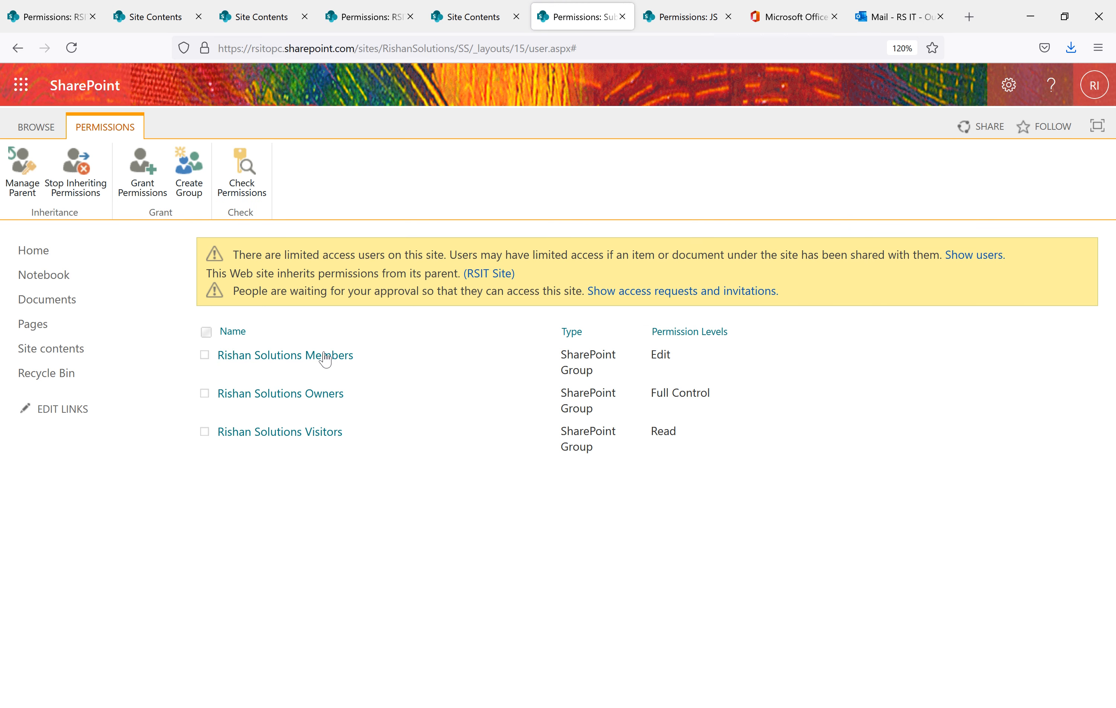
Share the Subsite with the user account at Design level, with the email invitation turned off
{"action": "left_click", "coordinate": [150, 193]}
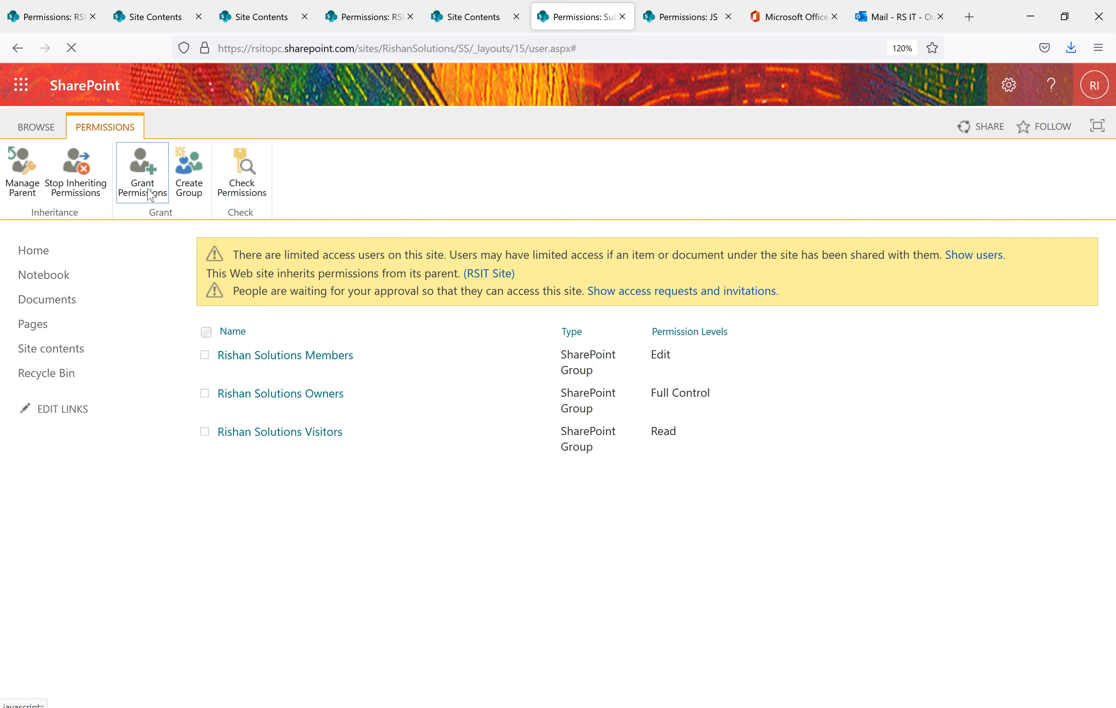
{"action": "type", "text": "Rishan"}
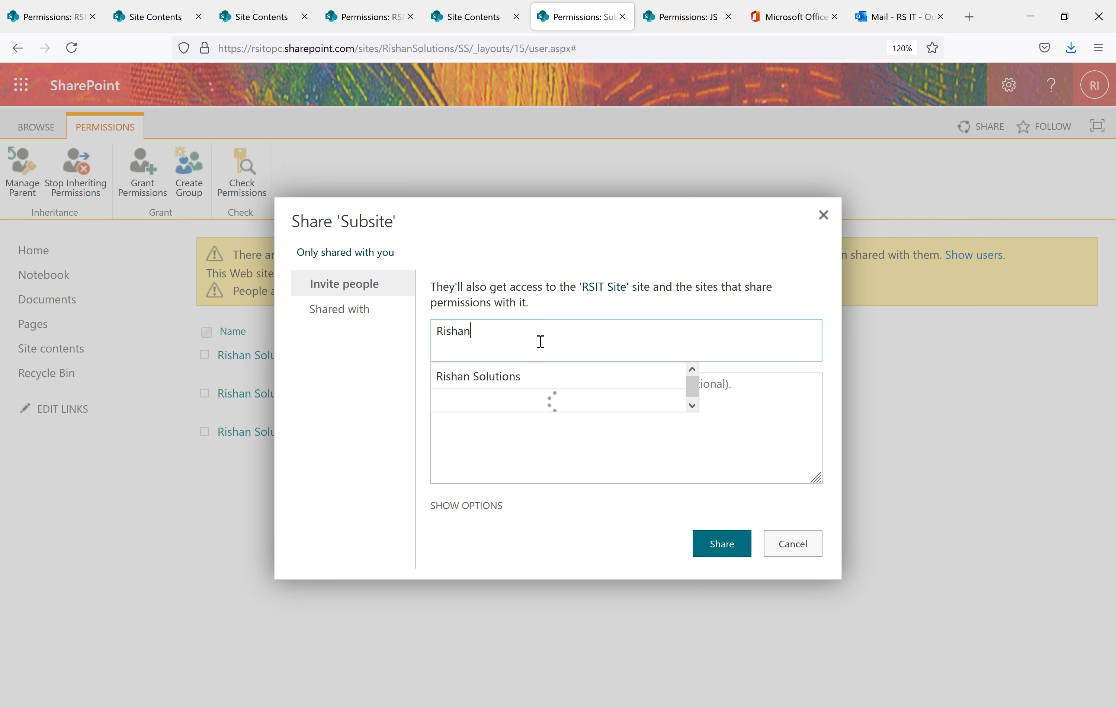
{"action": "left_click", "coordinate": [518, 378]}
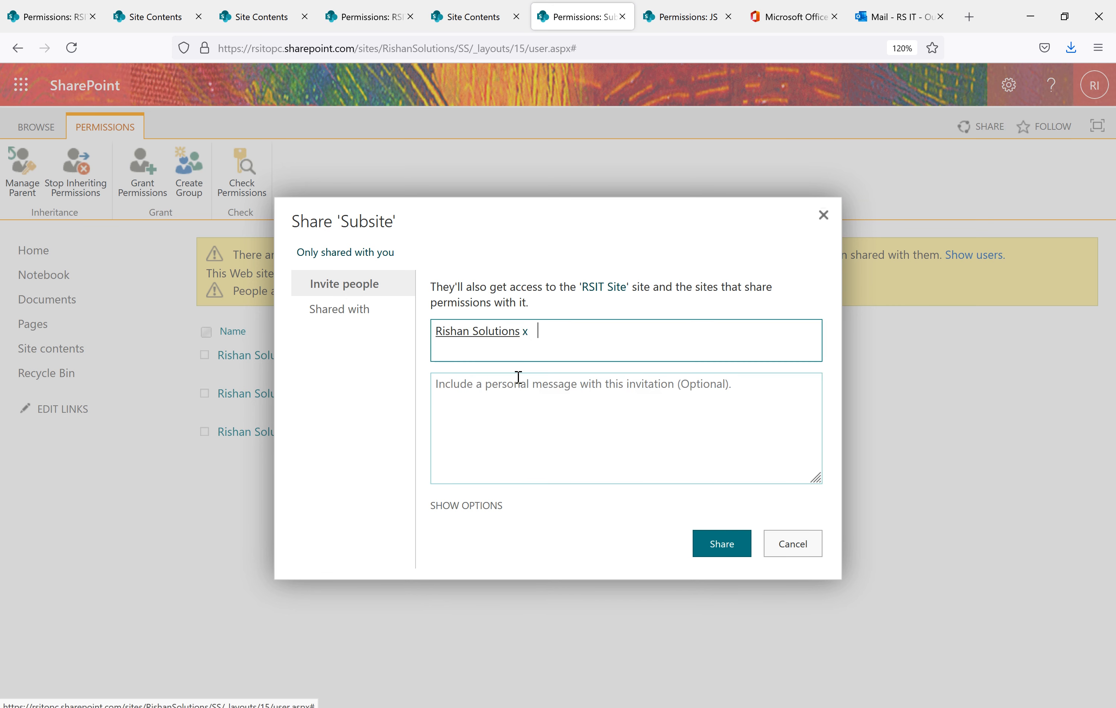
{"action": "left_click", "coordinate": [483, 507]}
{"action": "left_click", "coordinate": [437, 493]}
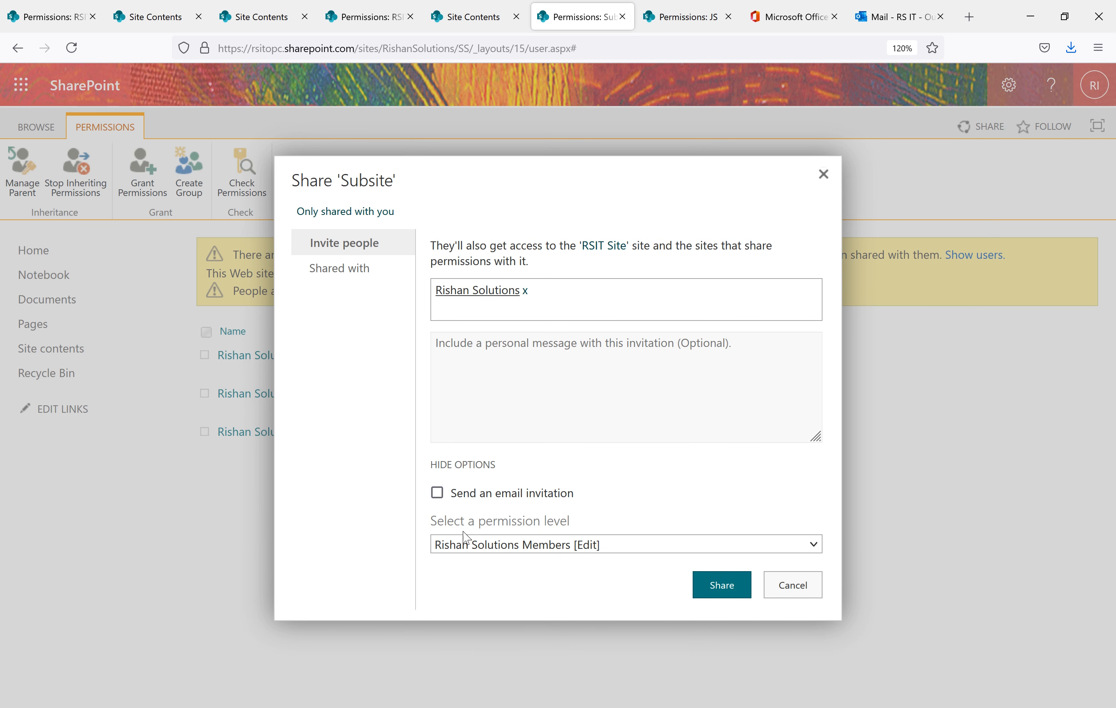
{"action": "left_click", "coordinate": [499, 549]}
{"action": "left_click", "coordinate": [483, 425]}
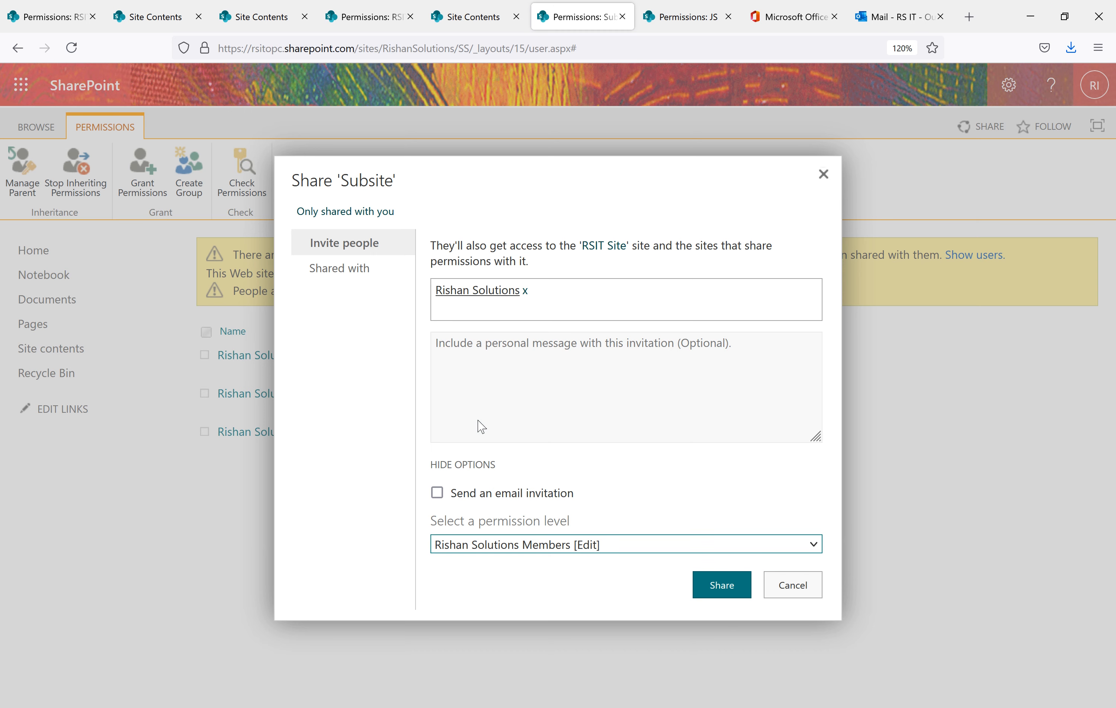
{"action": "left_click", "coordinate": [731, 596]}
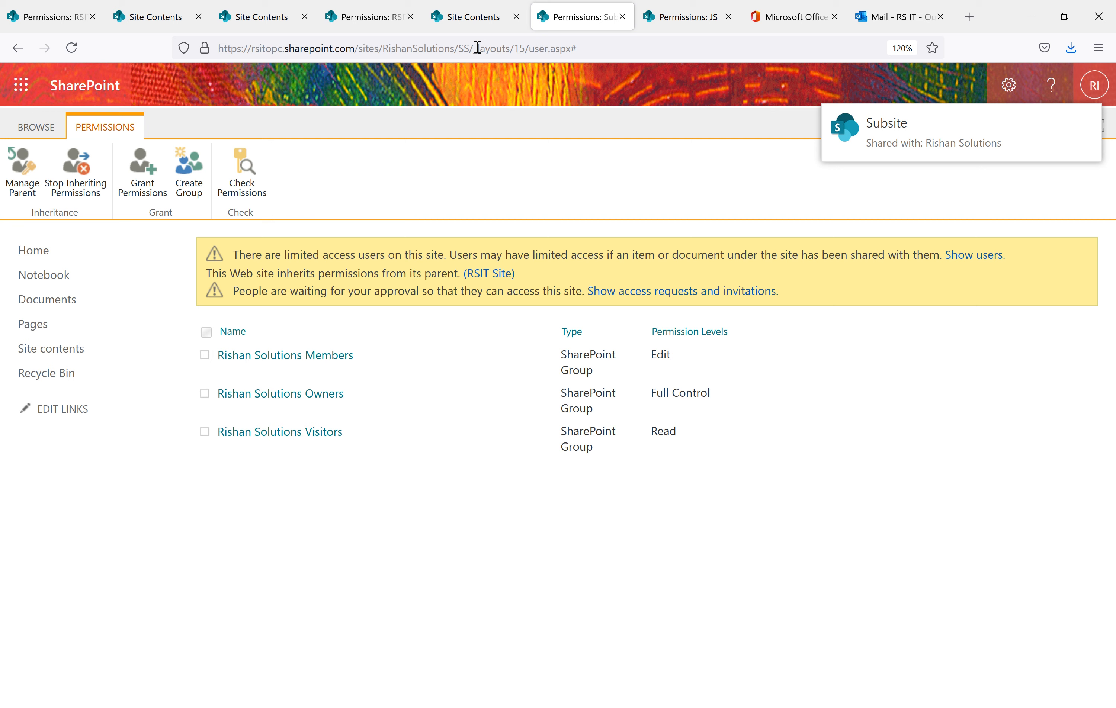
Reload the Subsite permissions page to show the user listed at Design
{"action": "left_click", "coordinate": [465, 46]}
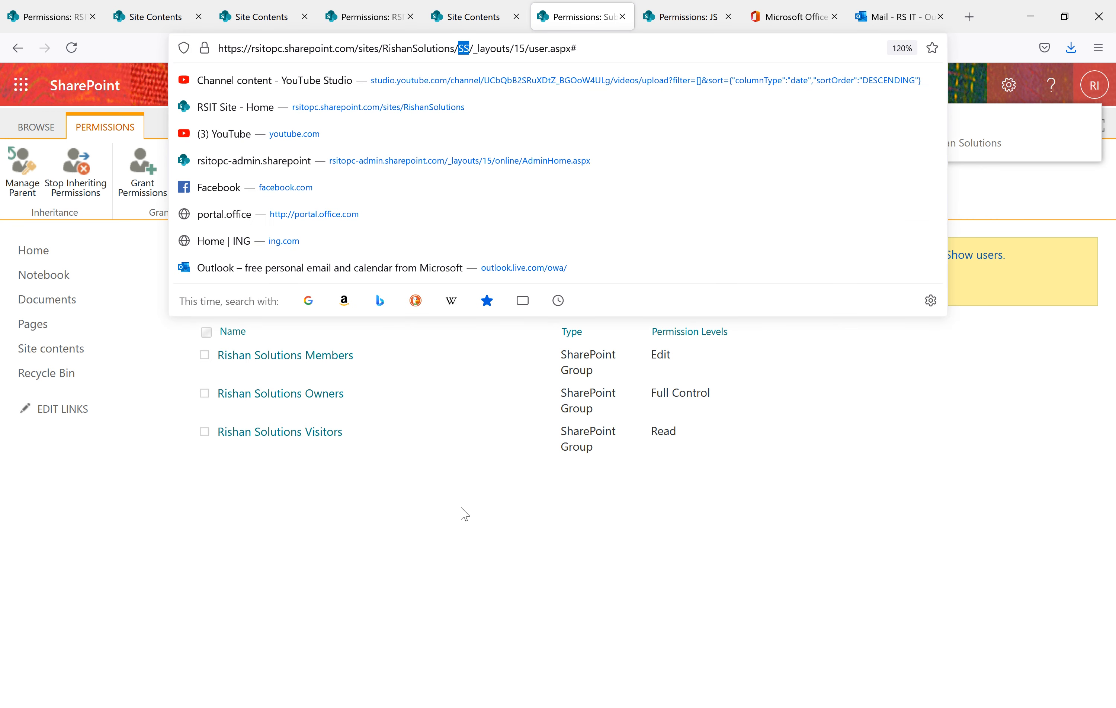
{"action": "key", "text": "Return"}
{"action": "left_click", "coordinate": [72, 47]}
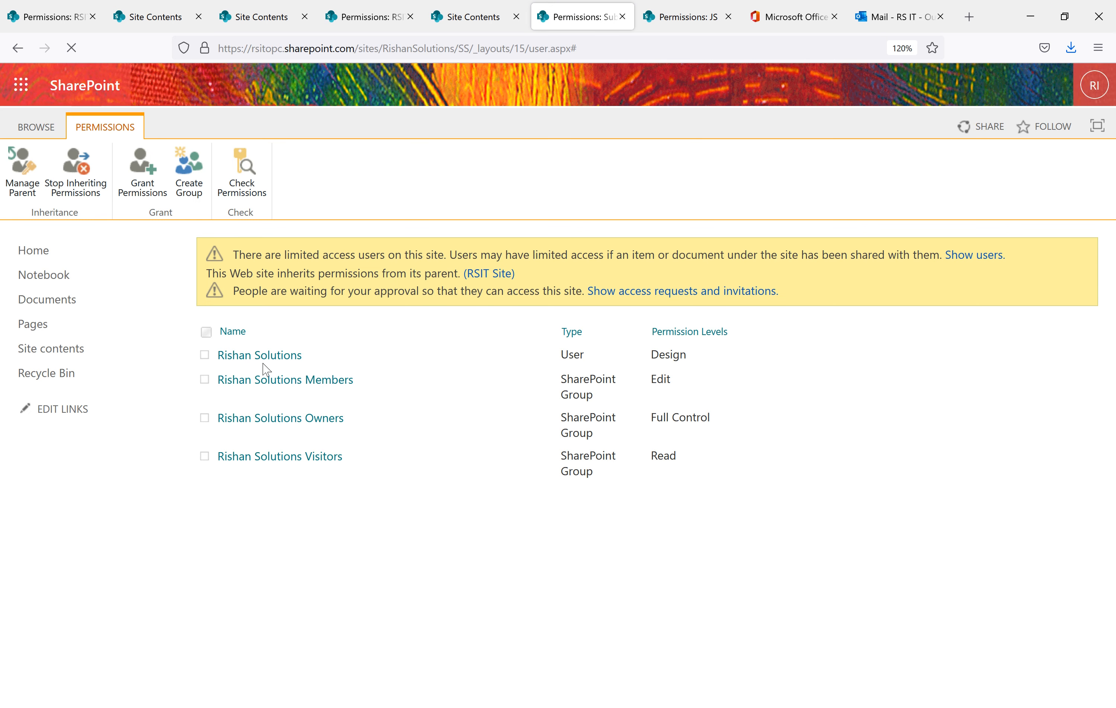
Reload the RSIT Site permissions page and note the user now listed with Design
{"action": "left_click", "coordinate": [364, 19]}
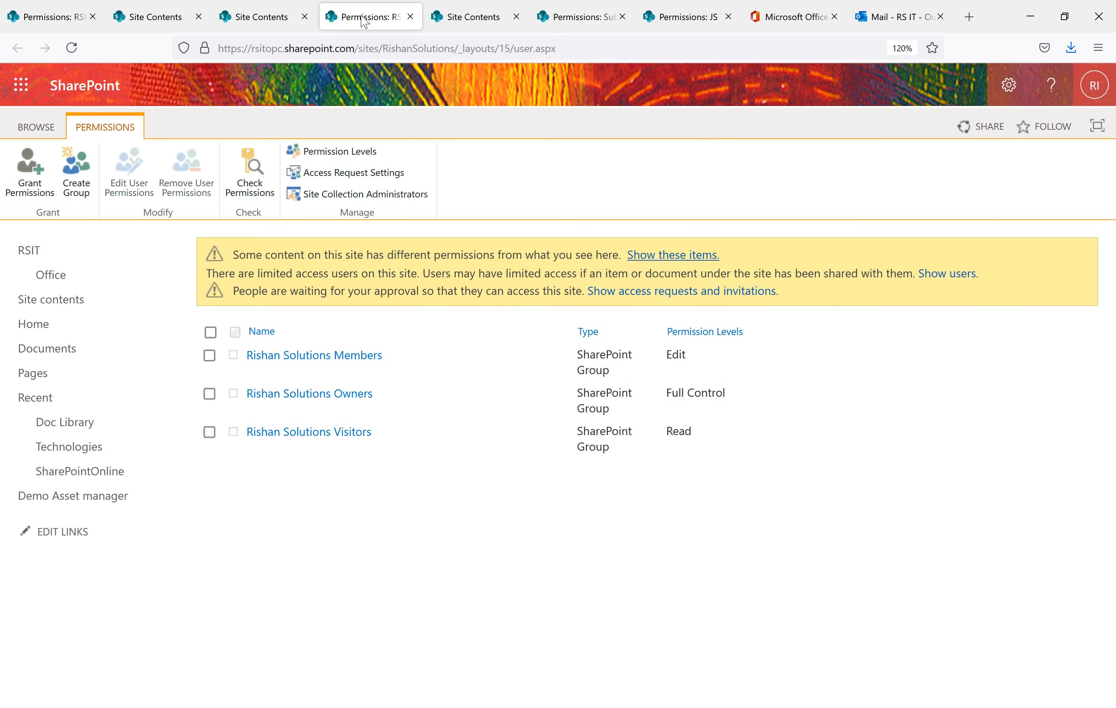
{"action": "left_click_drag", "start_coordinate": [454, 48], "coordinate": [212, 43]}
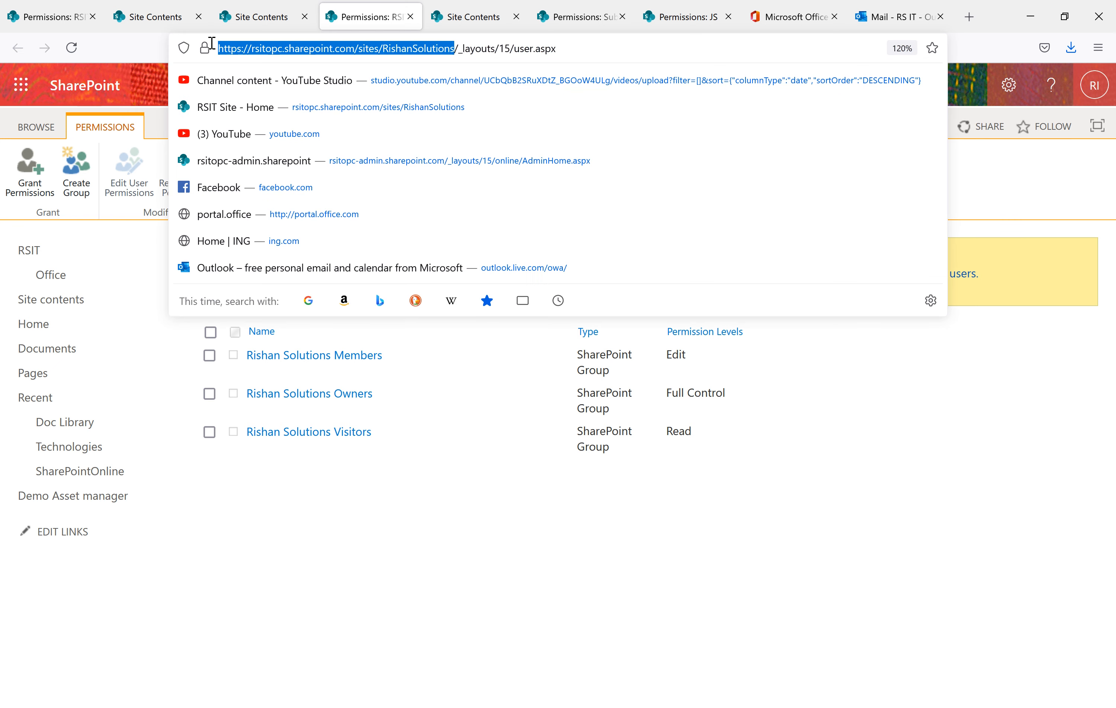
{"action": "left_click", "coordinate": [334, 512]}
{"action": "left_click", "coordinate": [71, 47]}
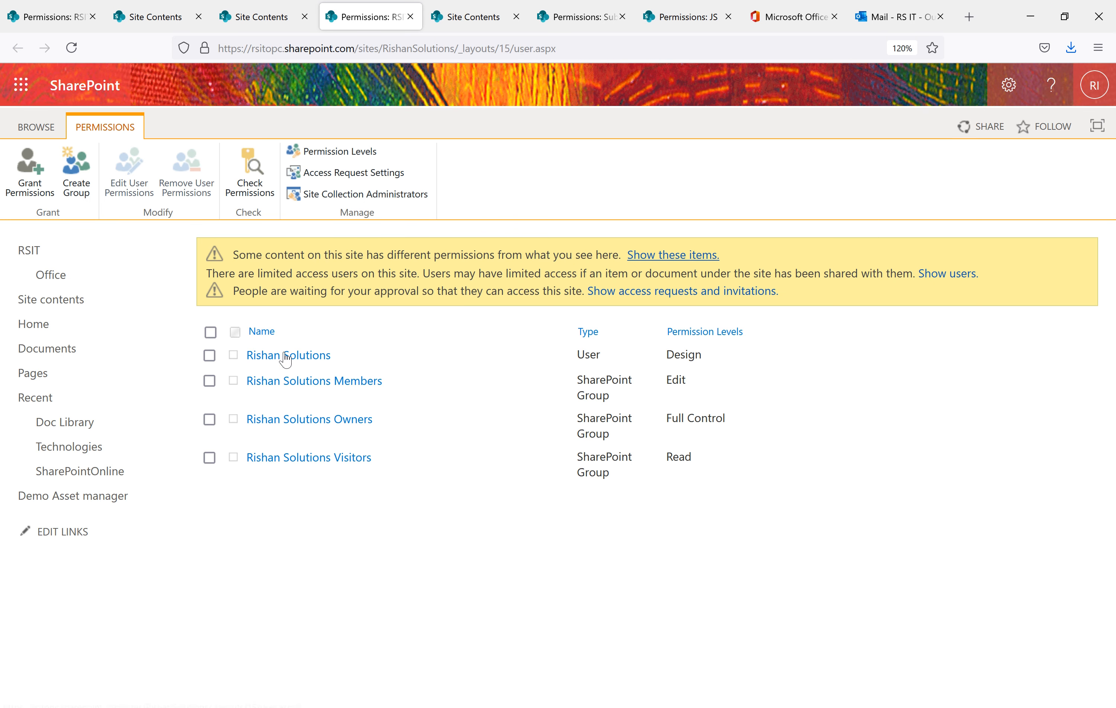
{"action": "left_click_drag", "start_coordinate": [333, 356], "coordinate": [253, 356]}
Review the Subsite's sharing dialog note about shared parent access, then close it without sharing
{"action": "left_click", "coordinate": [560, 16]}
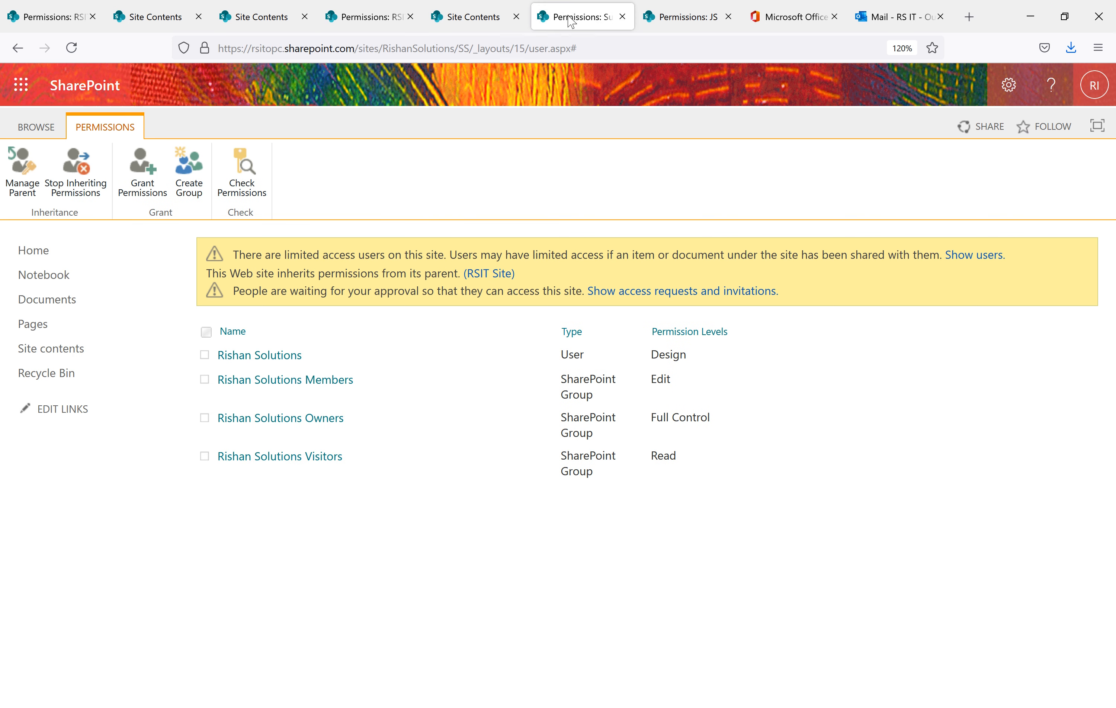
{"action": "left_click", "coordinate": [140, 177]}
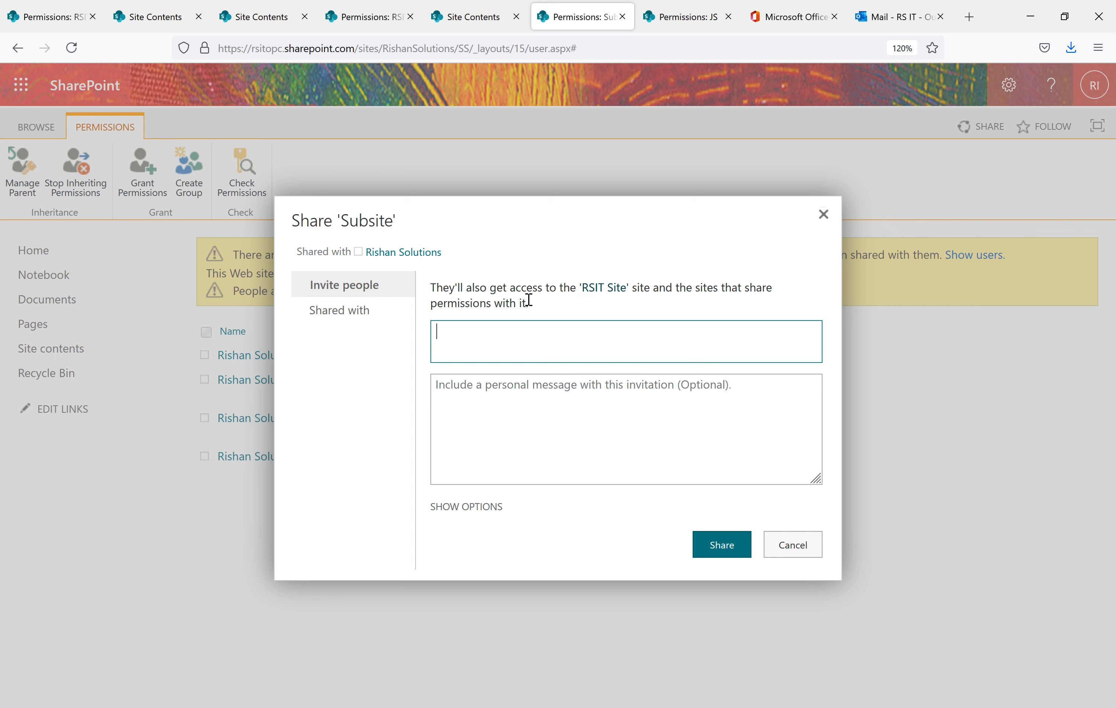
{"action": "left_click_drag", "start_coordinate": [530, 302], "coordinate": [494, 299]}
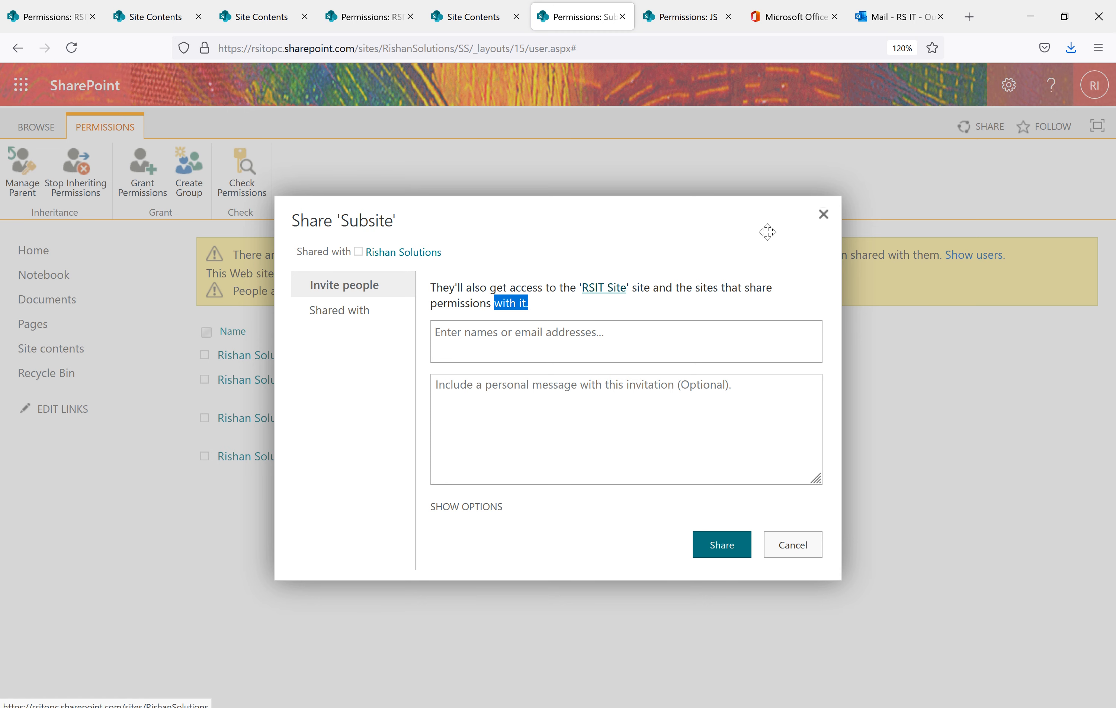
{"action": "left_click", "coordinate": [823, 215]}
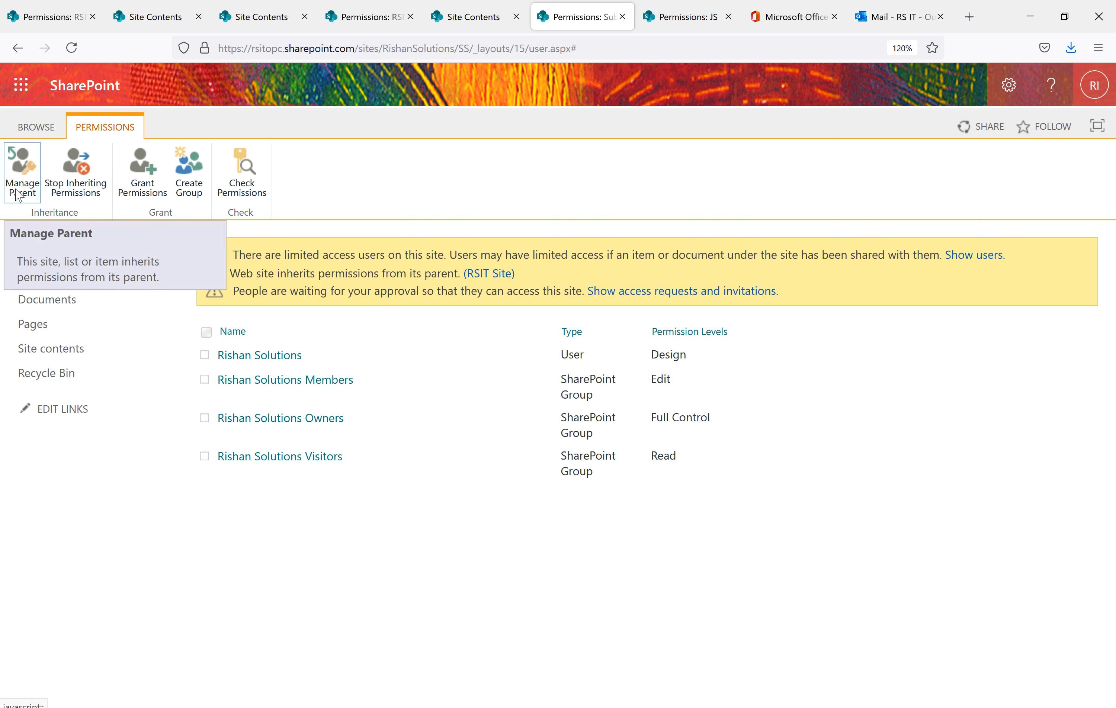
Break the Subsite's inheritance from RSIT Site, reaching Set Up Groups with the existing Visitors, Members and Owners groups
{"action": "left_click", "coordinate": [87, 184]}
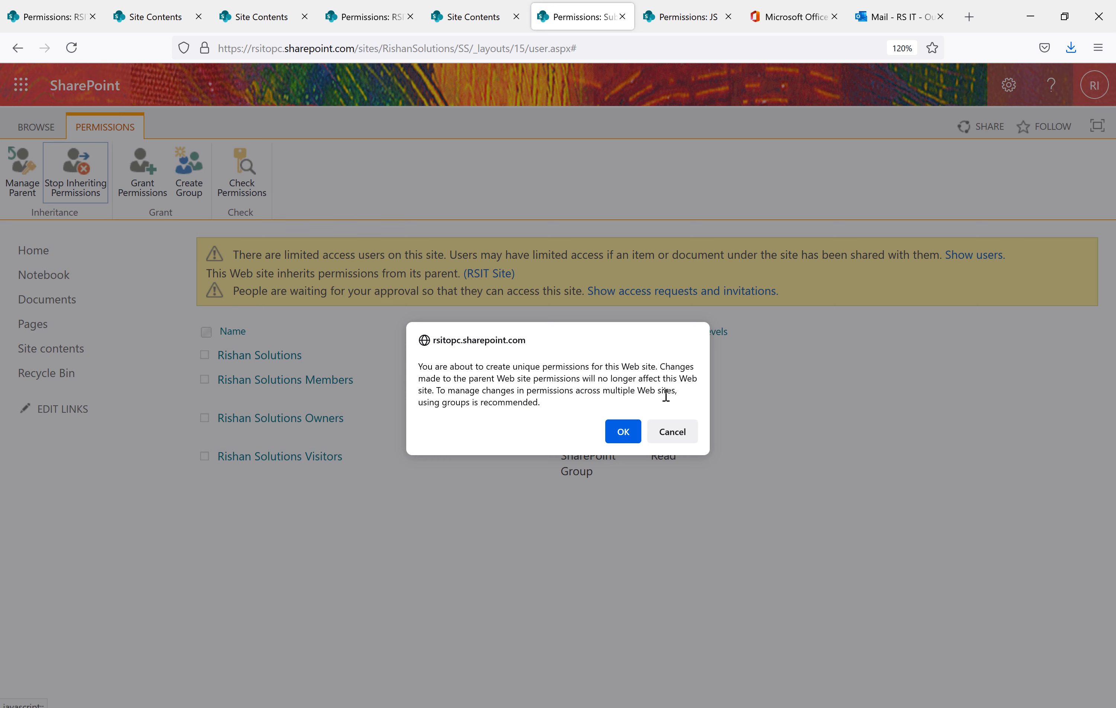
{"action": "left_click", "coordinate": [625, 430]}
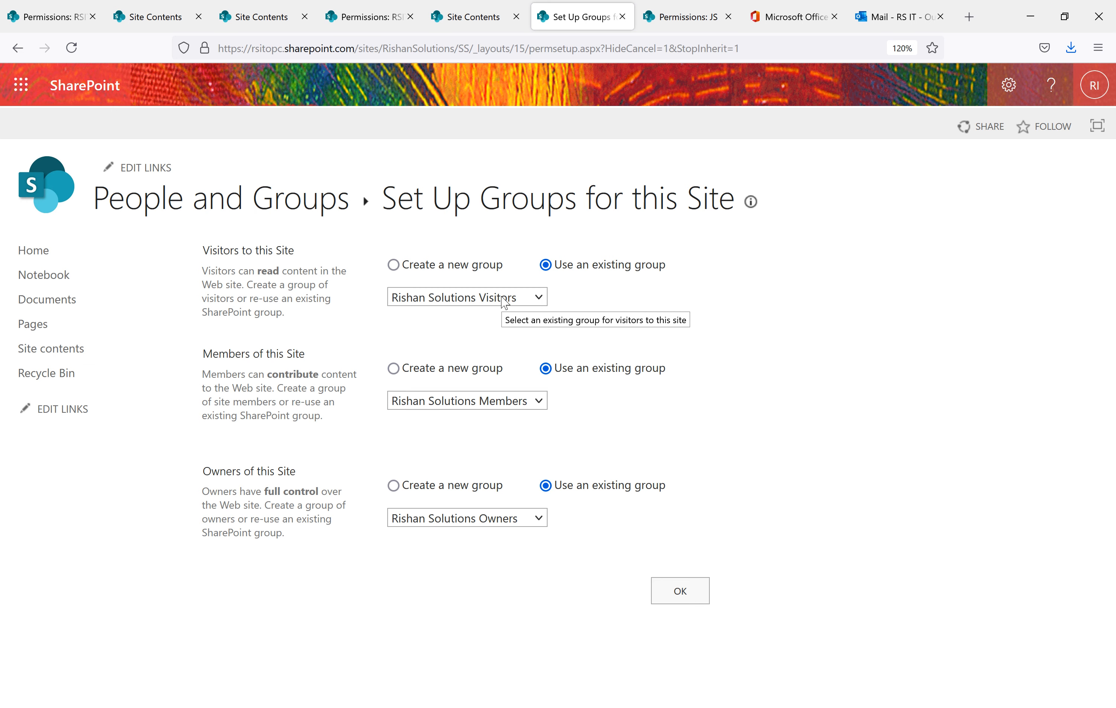
Choose to create new Visitors, Members and Owners groups, keeping the suggested Subsite group names
{"action": "left_click", "coordinate": [394, 265]}
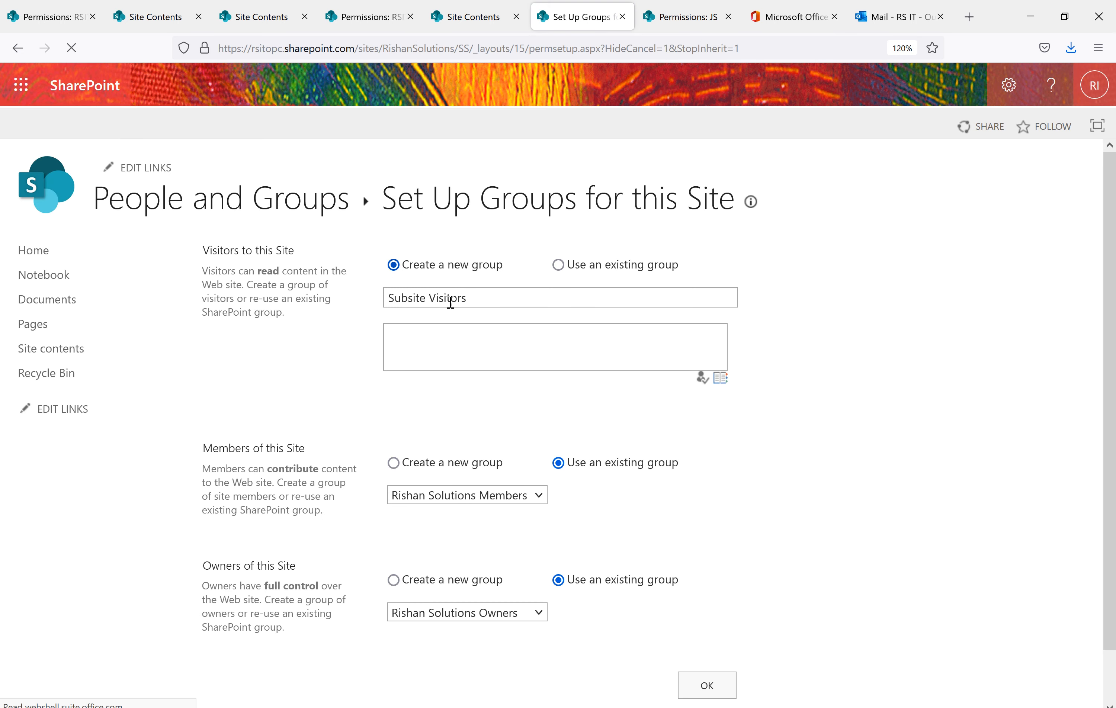
{"action": "left_click", "coordinate": [504, 299]}
{"action": "left_click_drag", "start_coordinate": [467, 298], "coordinate": [389, 298]}
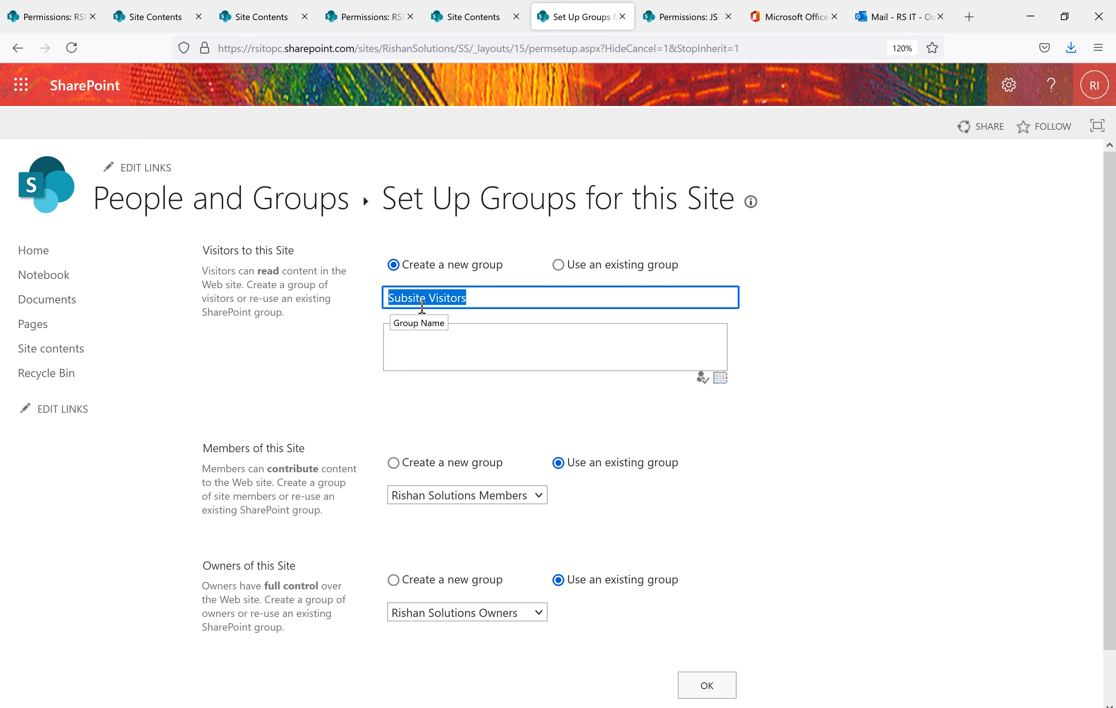
{"action": "left_click", "coordinate": [614, 355]}
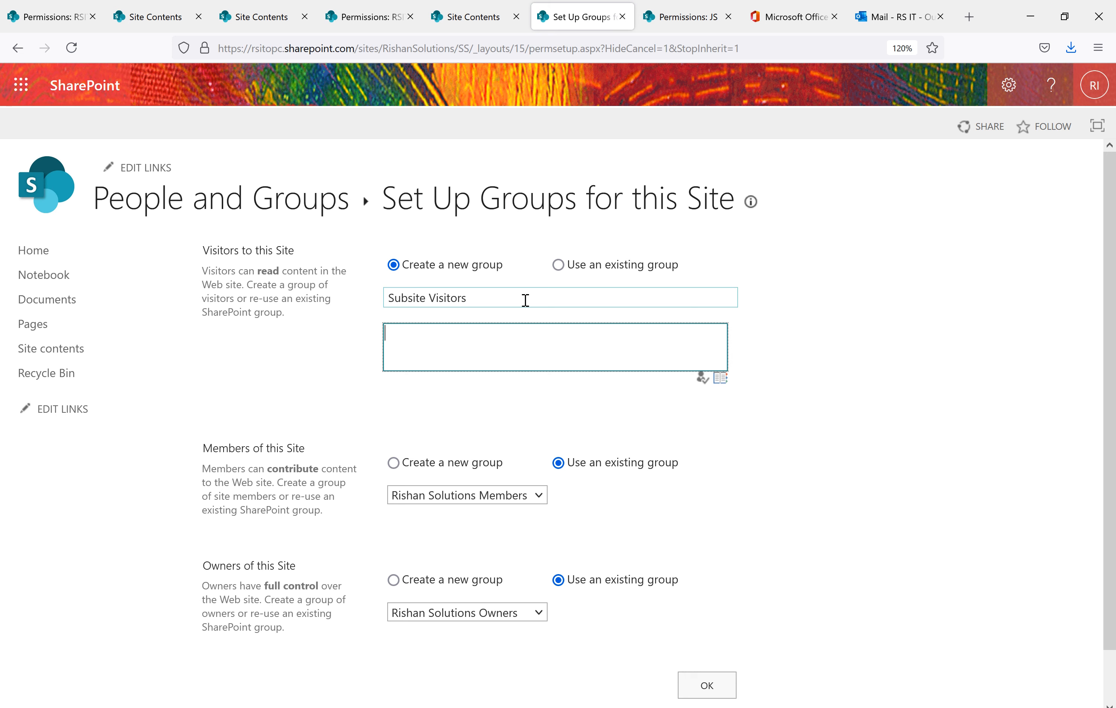
{"action": "left_click", "coordinate": [394, 463]}
{"action": "left_click", "coordinate": [394, 580]}
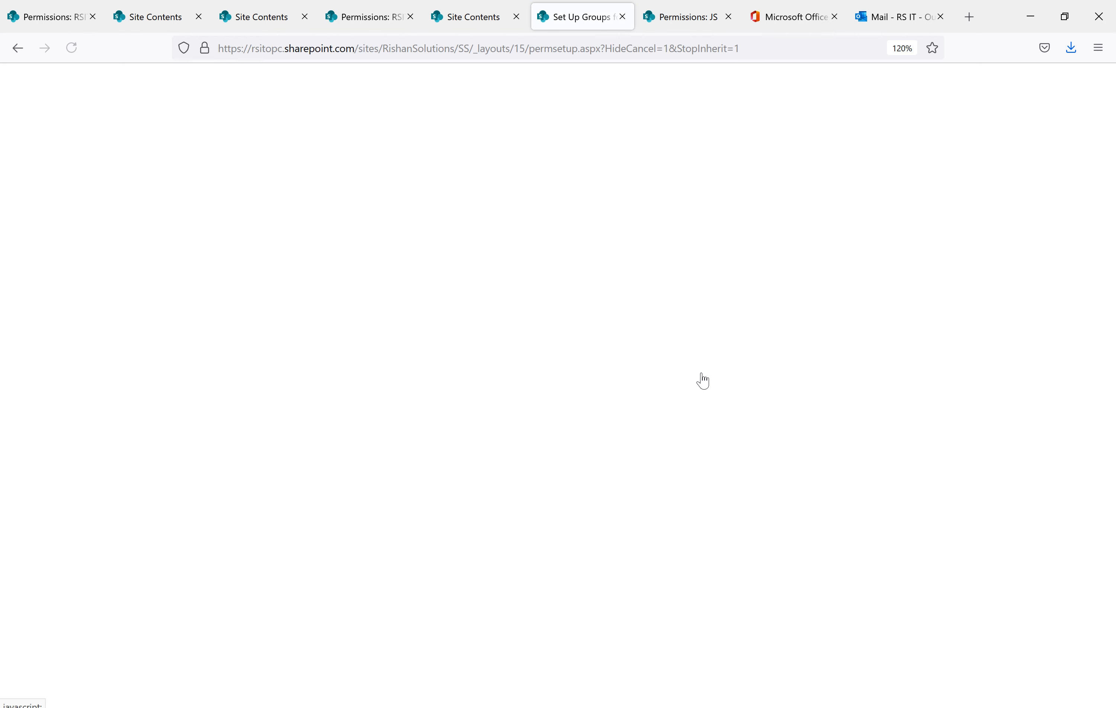
{"action": "scroll", "coordinate": [529, 543], "scroll_direction": "down", "scroll_amount": 3}
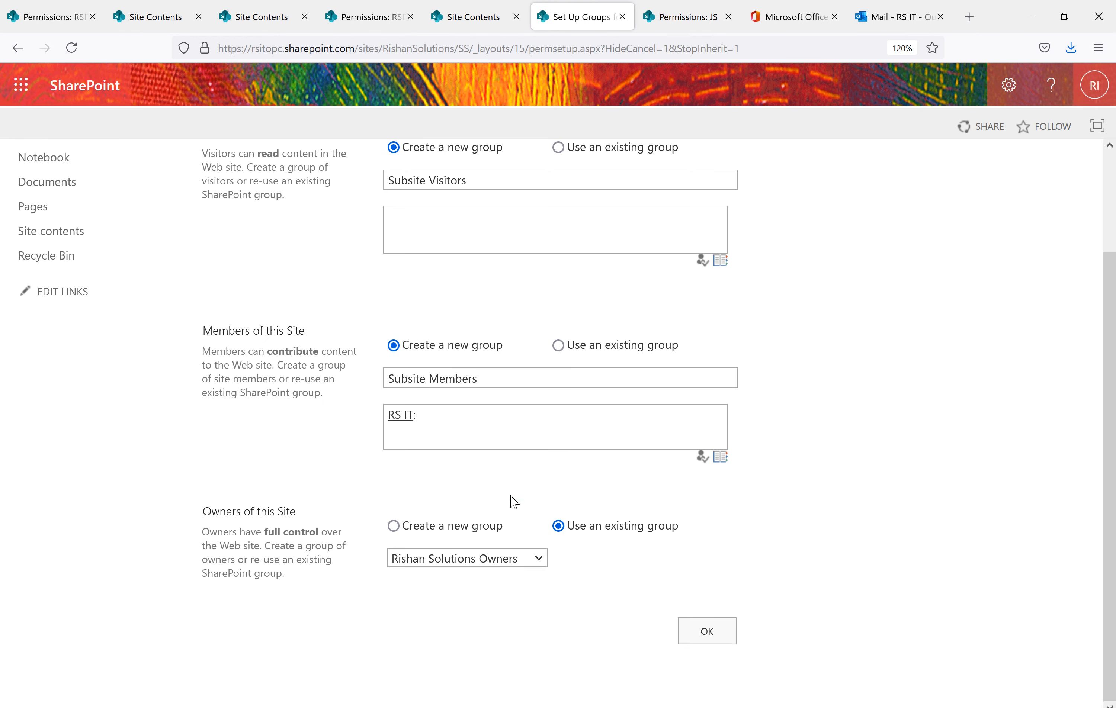
{"action": "left_click", "coordinate": [395, 526]}
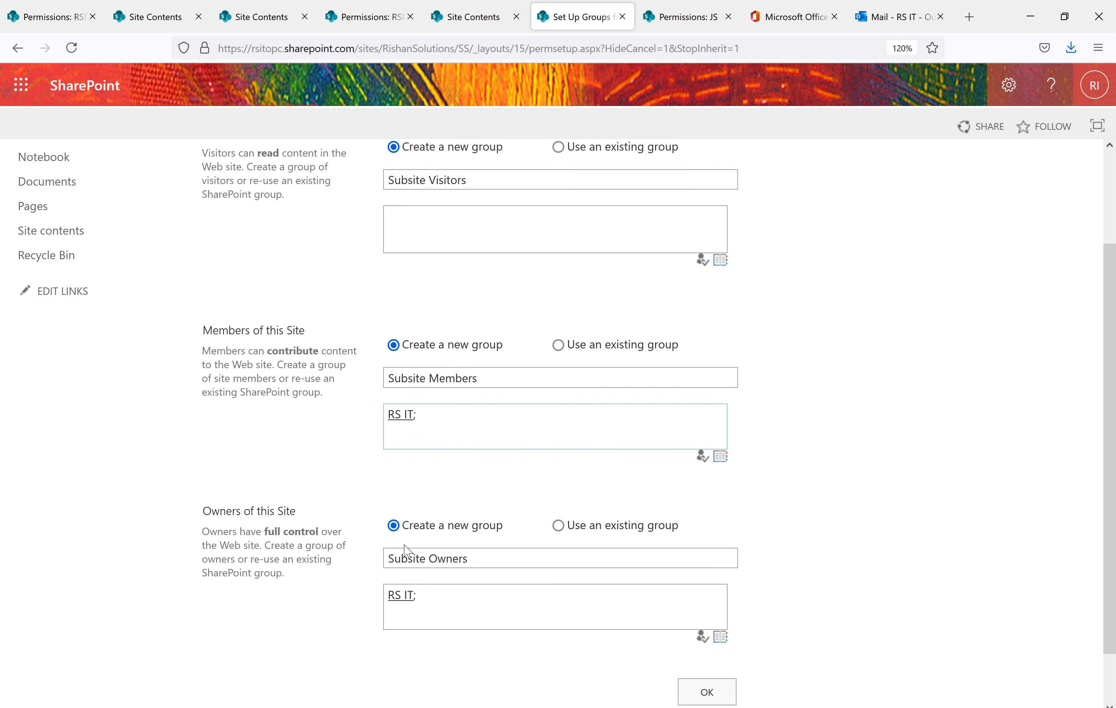
Review the groups' default members and their contribute and read rights, then submit the three groups
{"action": "left_click_drag", "start_coordinate": [436, 421], "coordinate": [346, 420]}
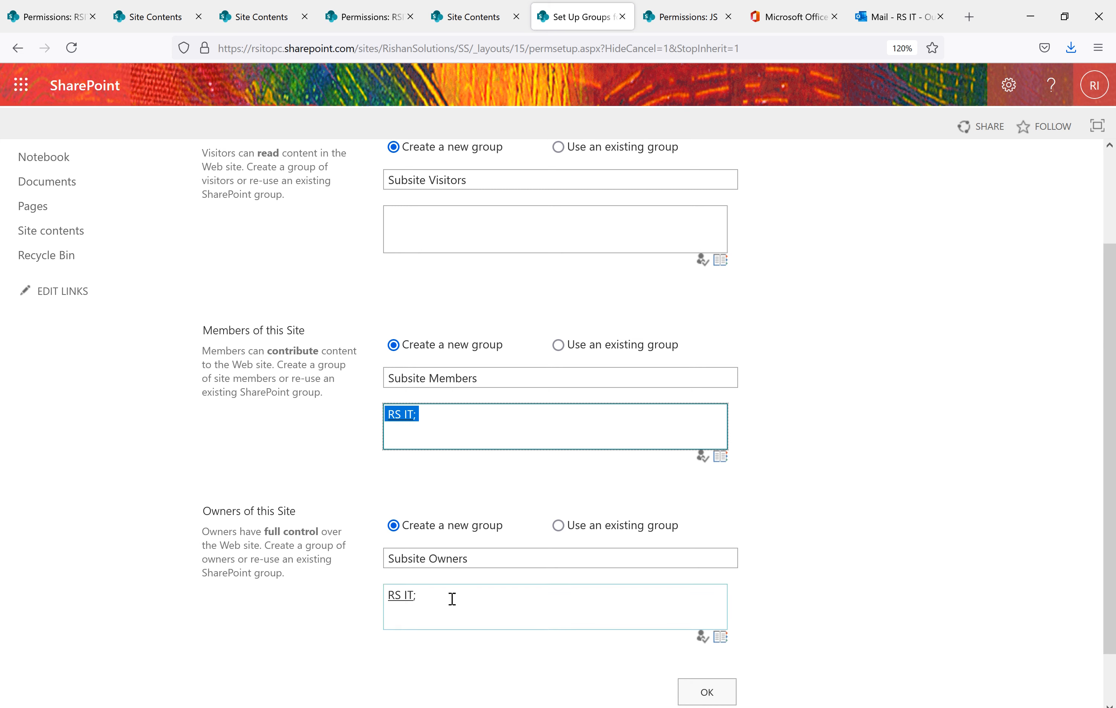
{"action": "left_click_drag", "start_coordinate": [453, 598], "coordinate": [373, 593]}
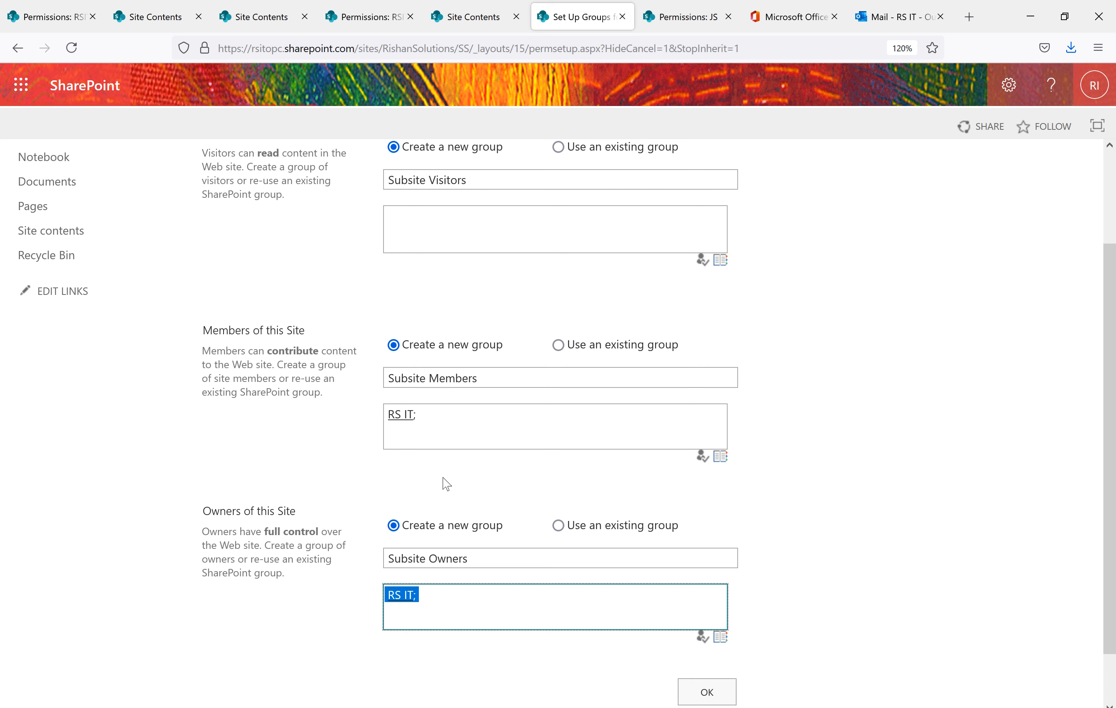
{"action": "left_click_drag", "start_coordinate": [437, 429], "coordinate": [370, 420]}
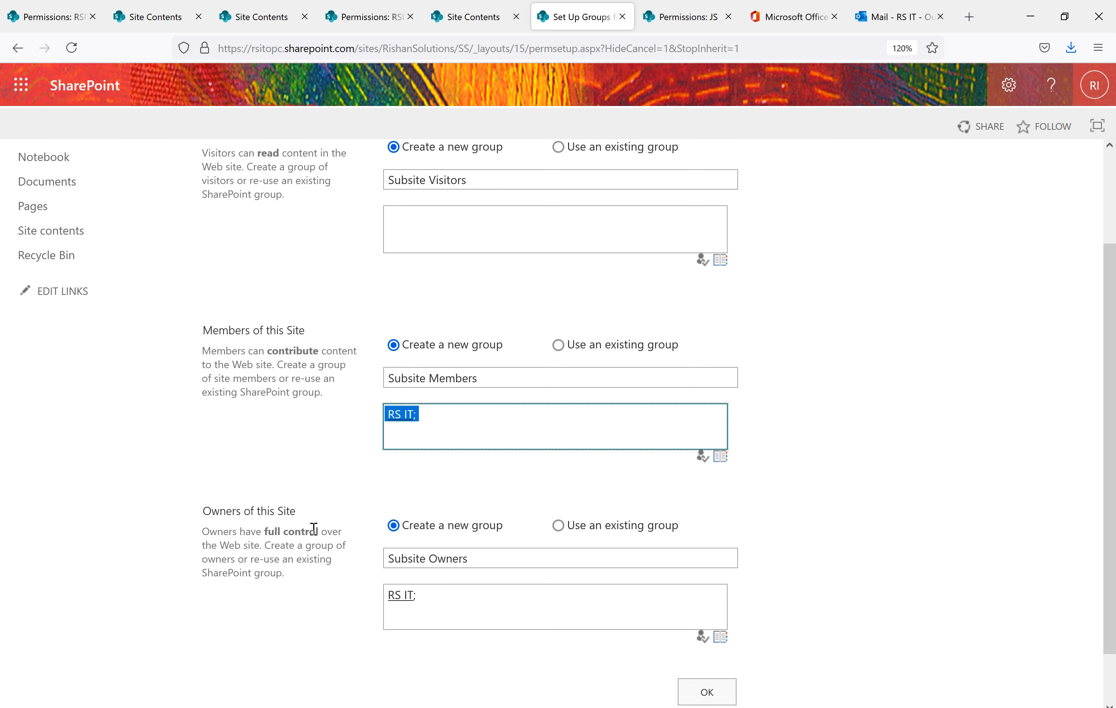
{"action": "left_click_drag", "start_coordinate": [320, 351], "coordinate": [287, 351]}
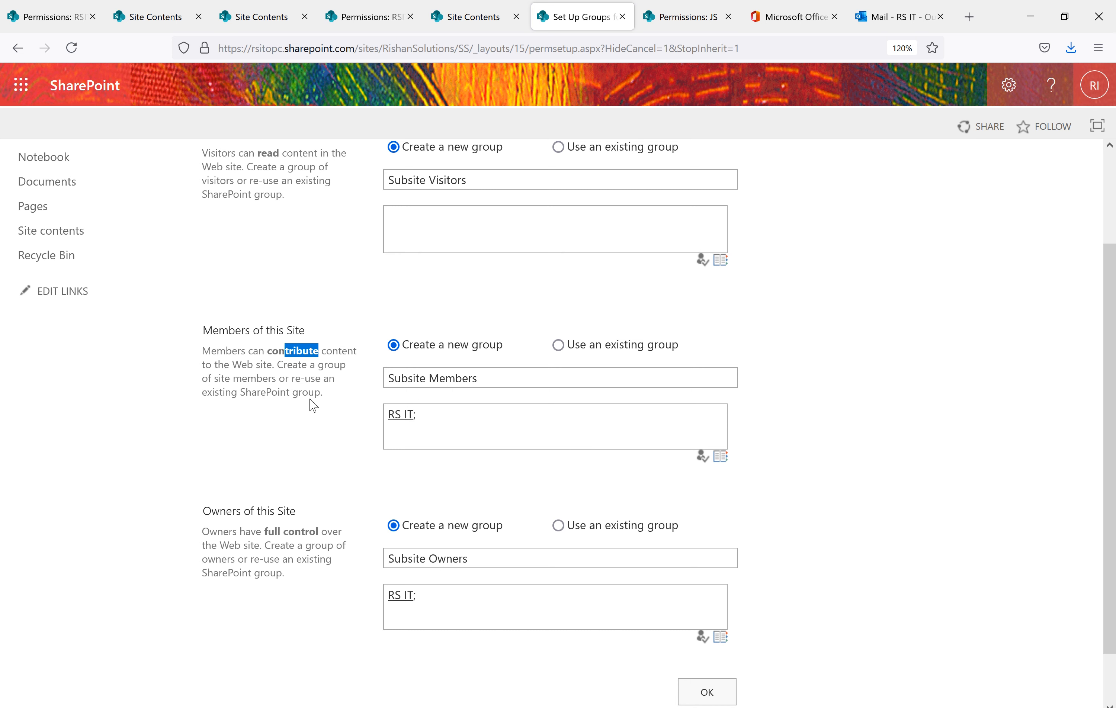
{"action": "left_click", "coordinate": [318, 217]}
{"action": "left_click_drag", "start_coordinate": [294, 155], "coordinate": [259, 155]}
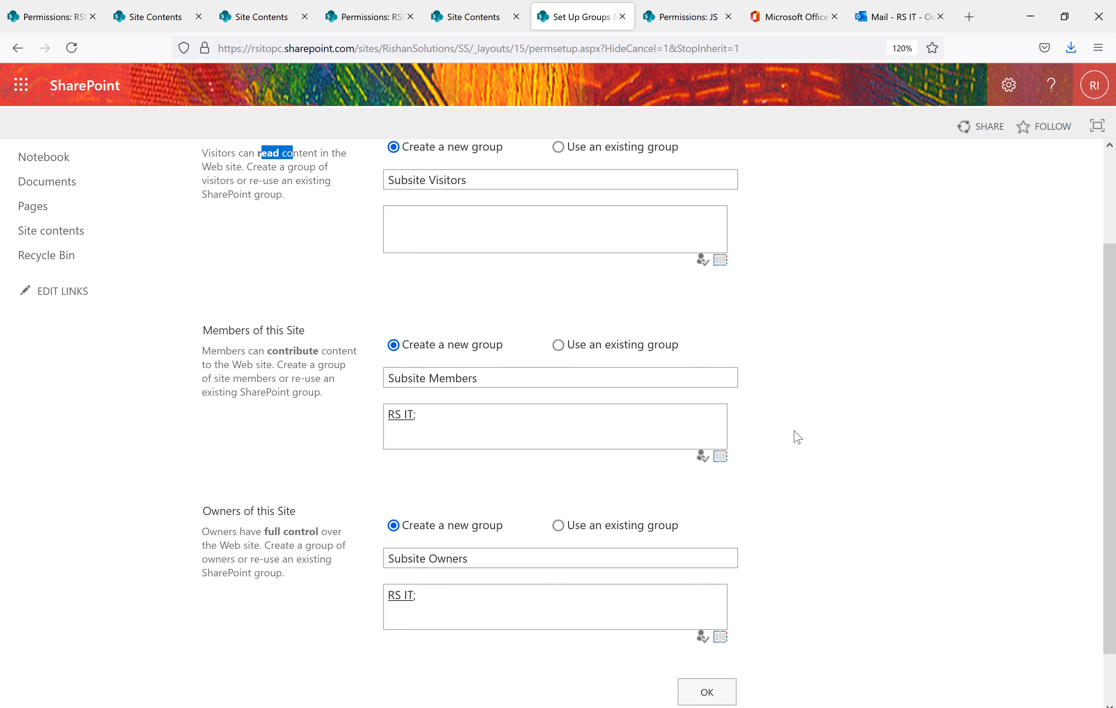
{"action": "scroll", "coordinate": [777, 588], "scroll_direction": "down", "scroll_amount": 3}
{"action": "left_click", "coordinate": [710, 633]}
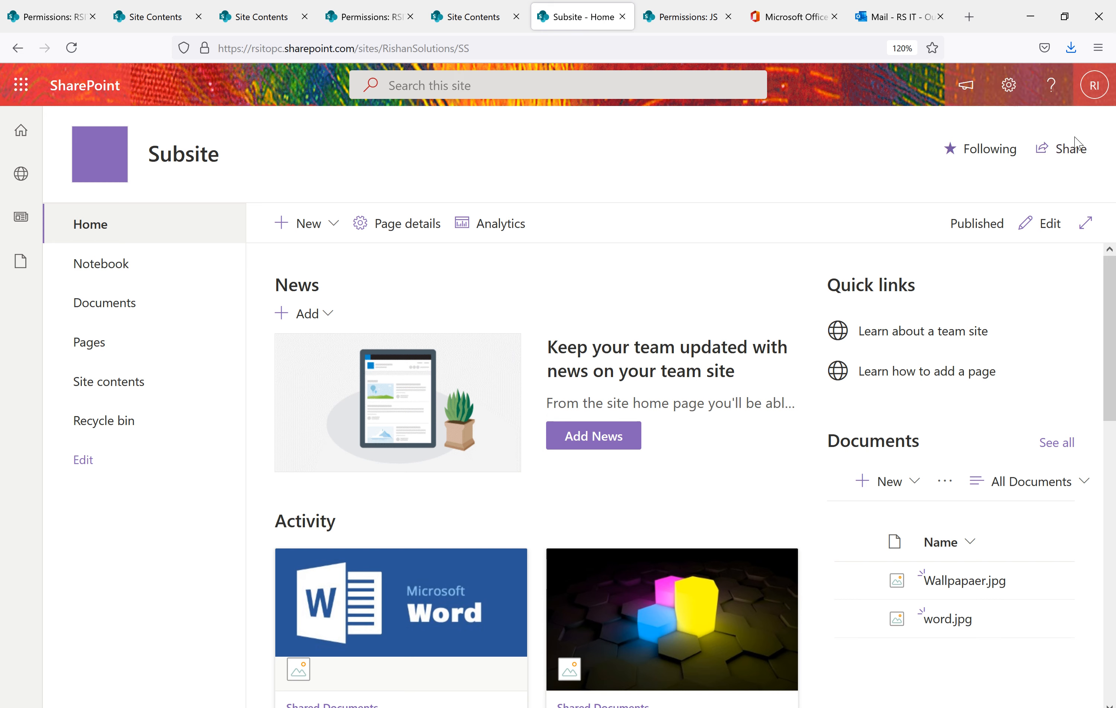
Open the Subsite's advanced permissions settings from the gear's Site permissions panel
{"action": "left_click", "coordinate": [1009, 84]}
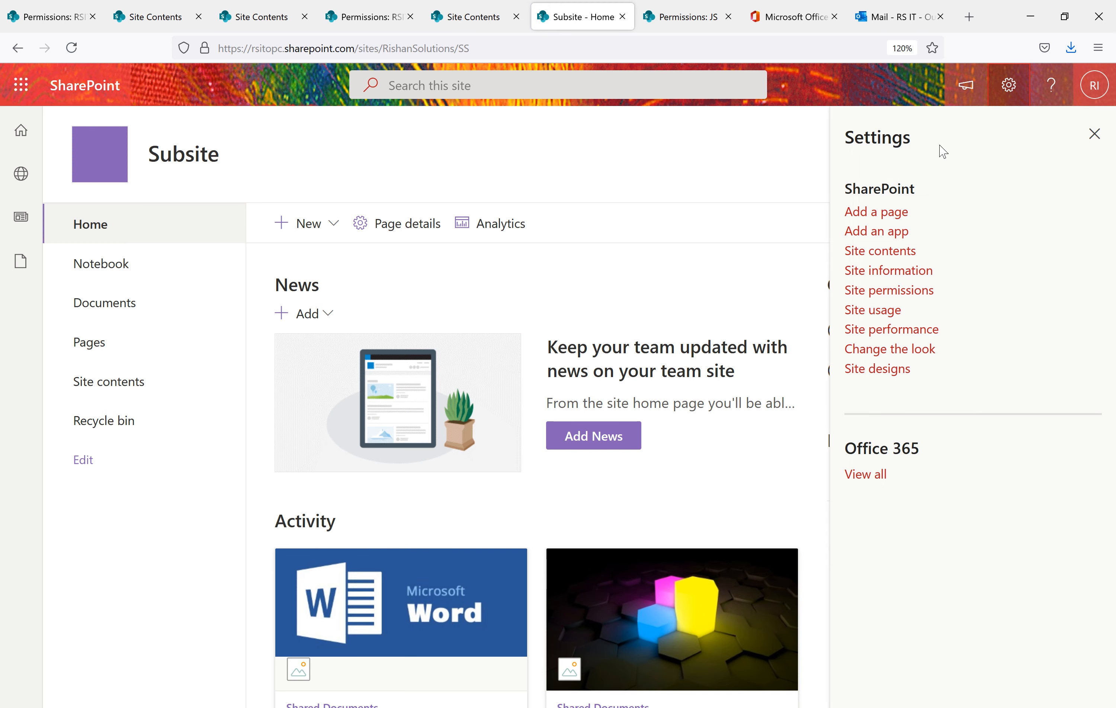
{"action": "left_click", "coordinate": [888, 292]}
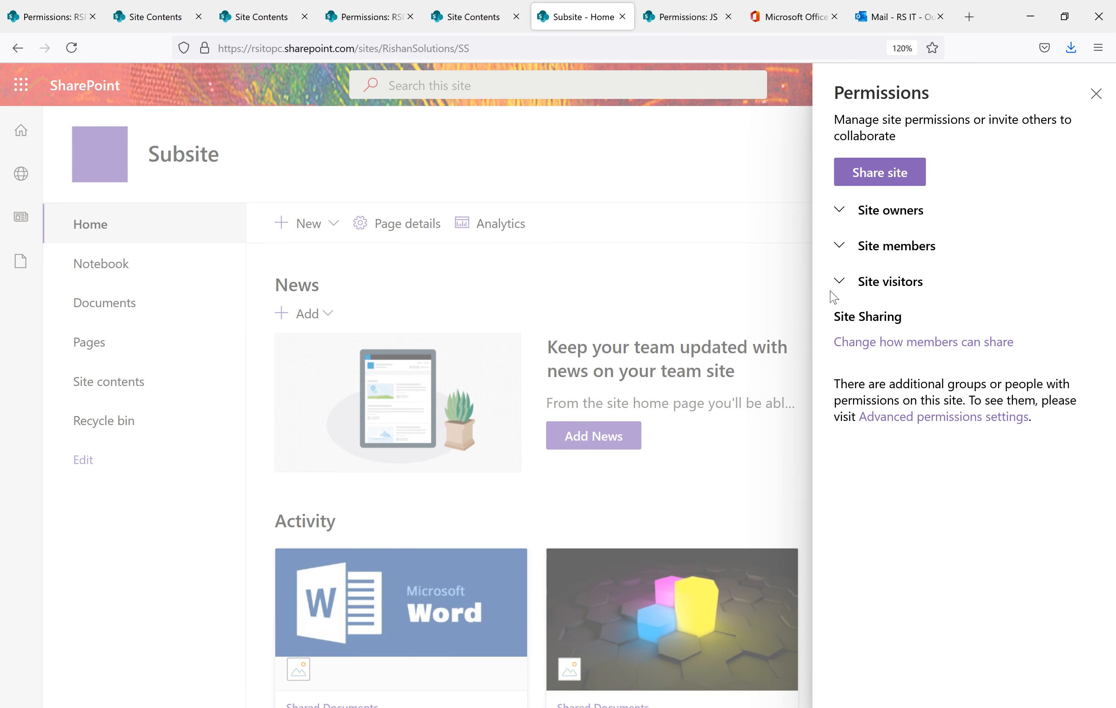
{"action": "left_click", "coordinate": [963, 427]}
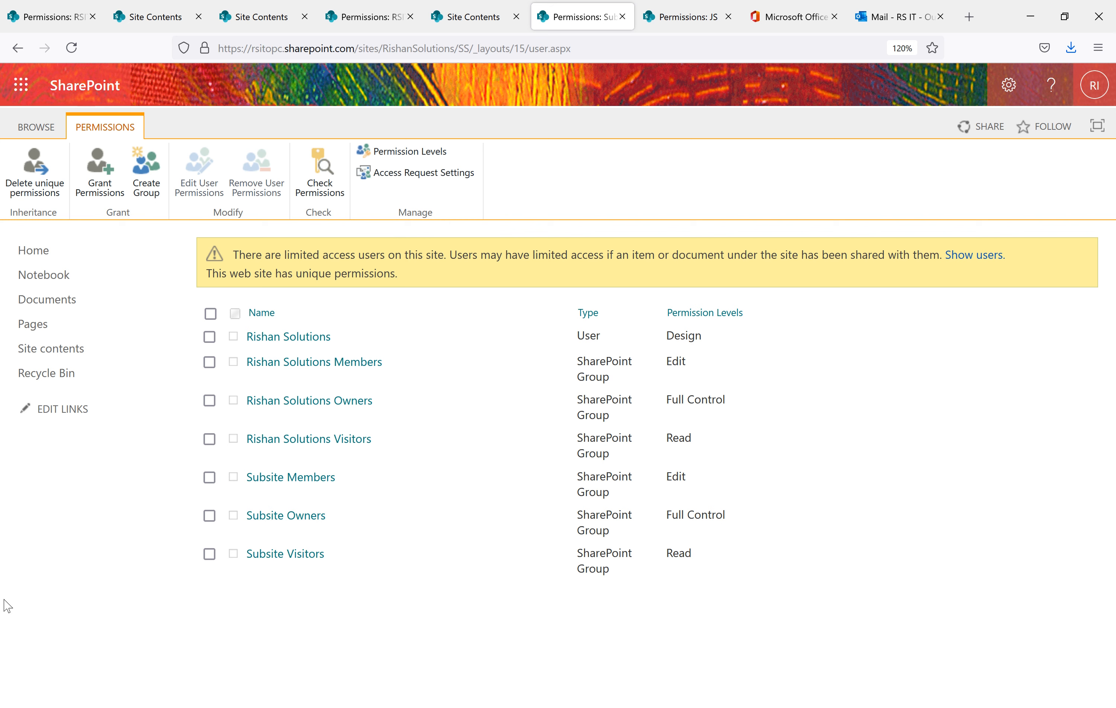
Return to the RSIT Site's Subsites list in Site Contents and open the New dropdown
{"action": "left_click", "coordinate": [366, 19]}
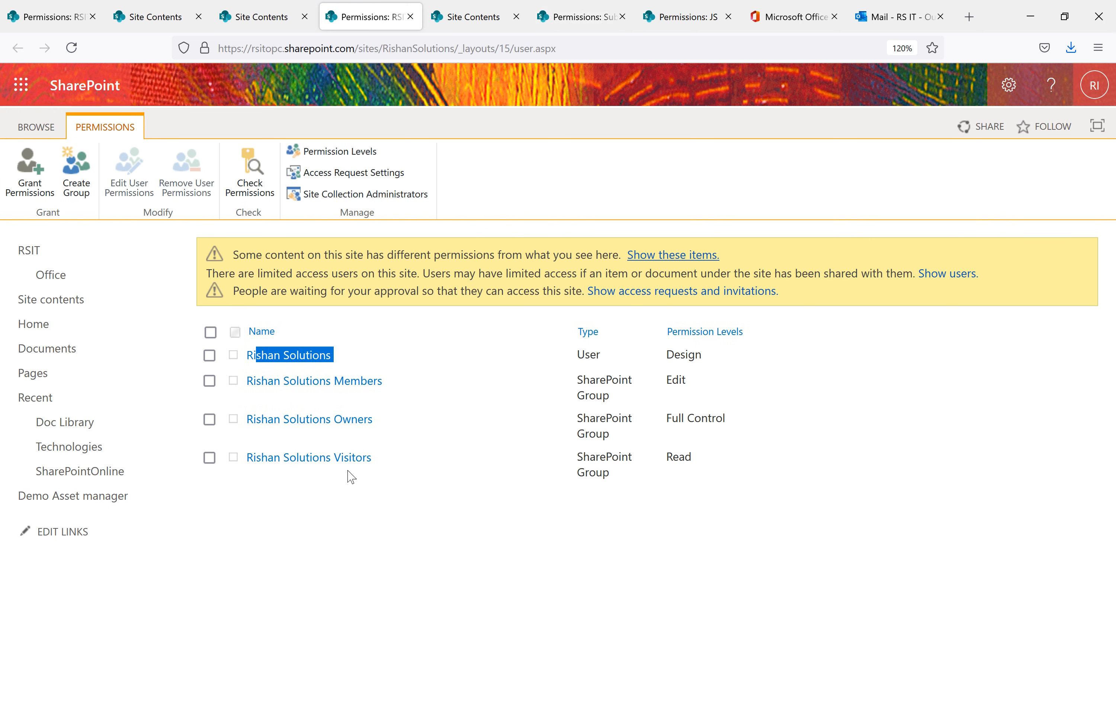
{"action": "left_click", "coordinate": [432, 563]}
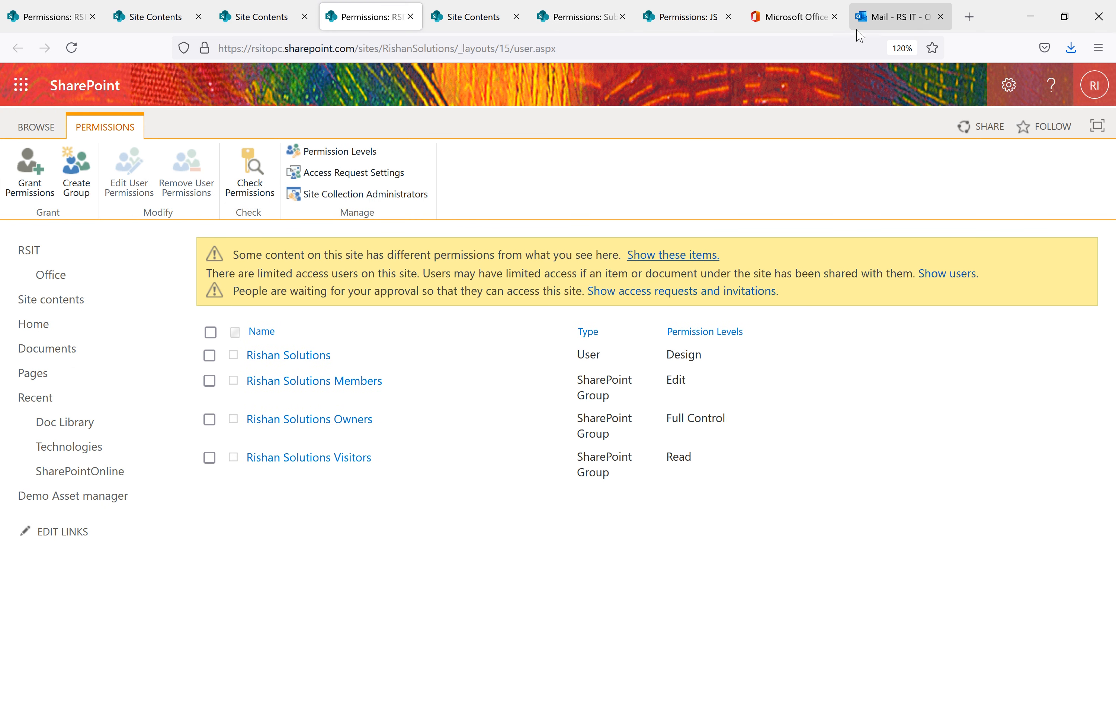
{"action": "left_click", "coordinate": [476, 23]}
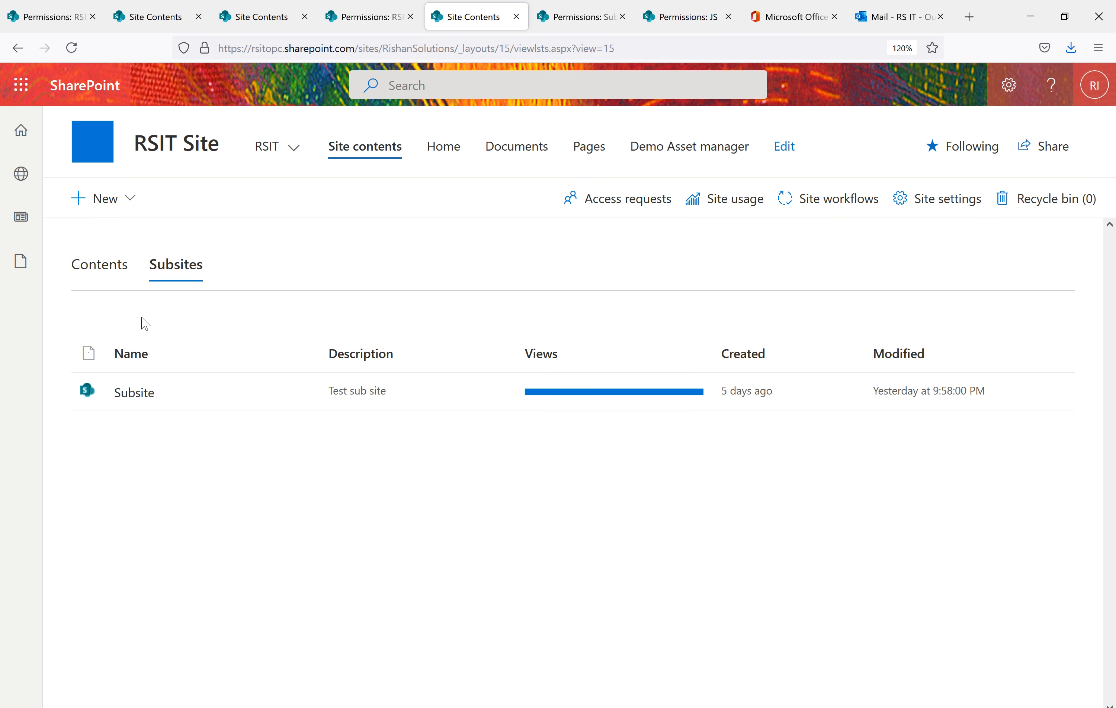
{"action": "left_click", "coordinate": [130, 206]}
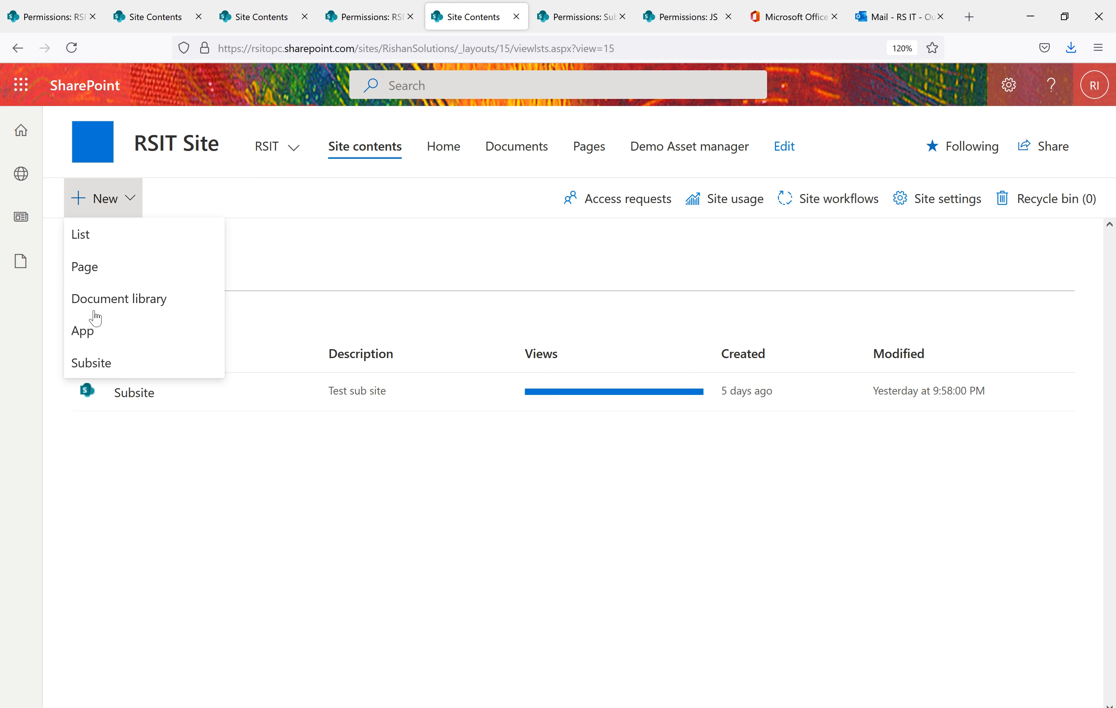
Start a new subsite titled 'Demo Permissions' and fill in its description and URL name DMP
{"action": "left_click", "coordinate": [98, 361]}
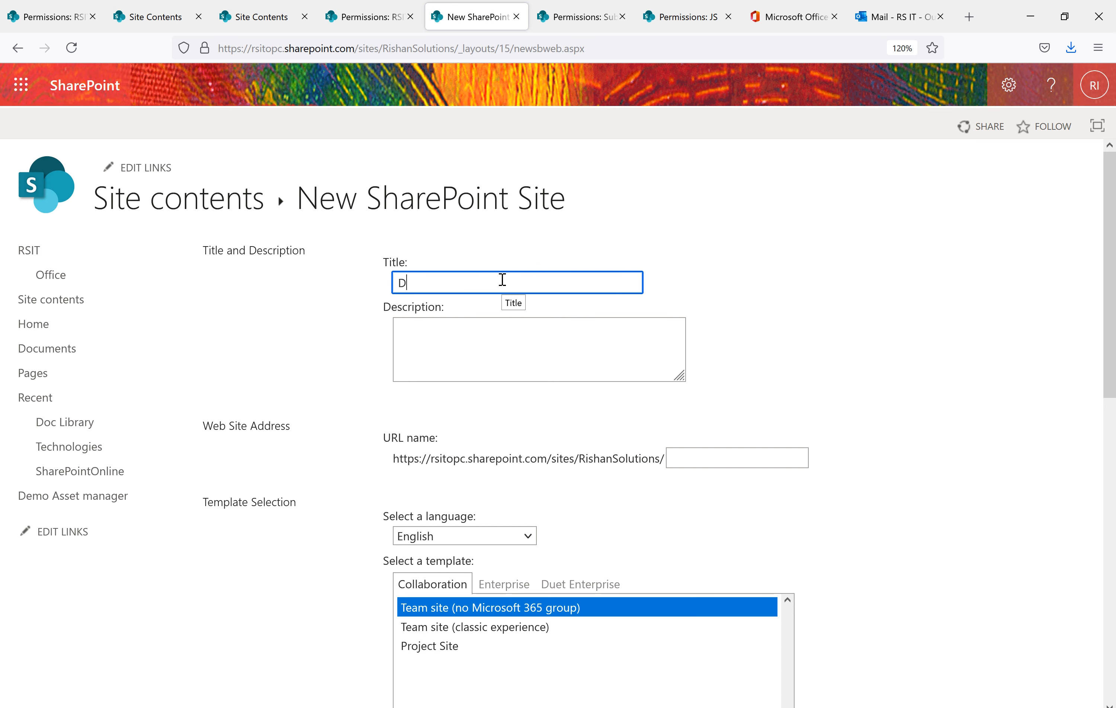
{"action": "type", "text": "Demo Permissions"}
{"action": "left_click", "coordinate": [542, 356]}
{"action": "left_click", "coordinate": [713, 452]}
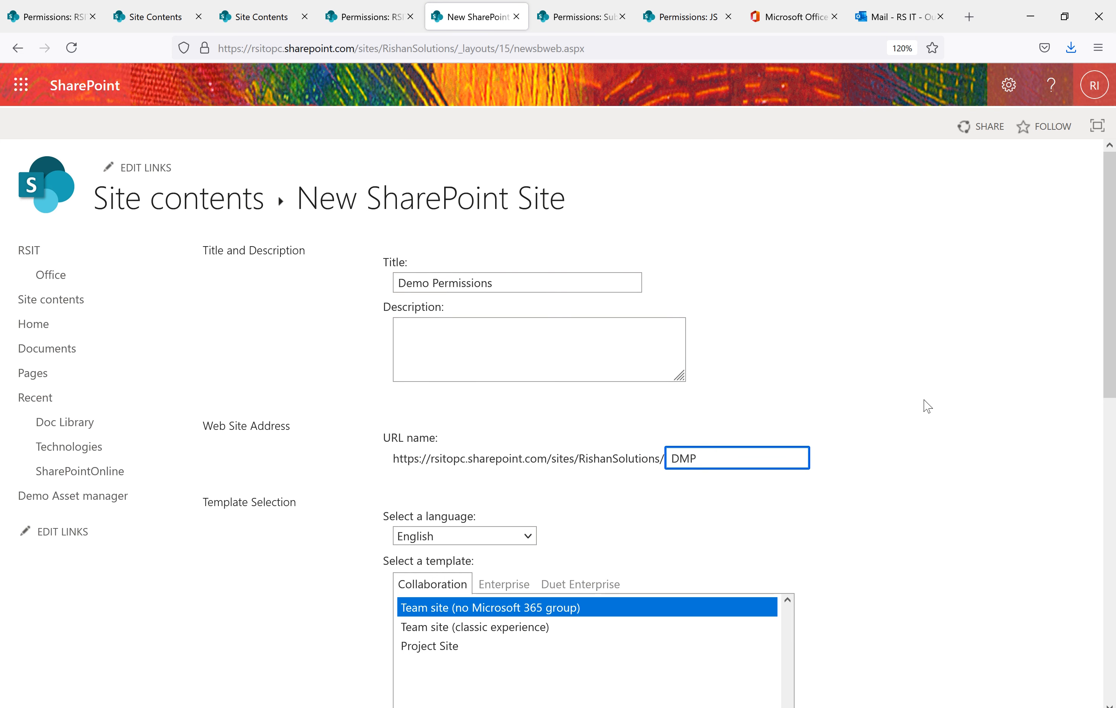
{"action": "left_click", "coordinate": [936, 396]}
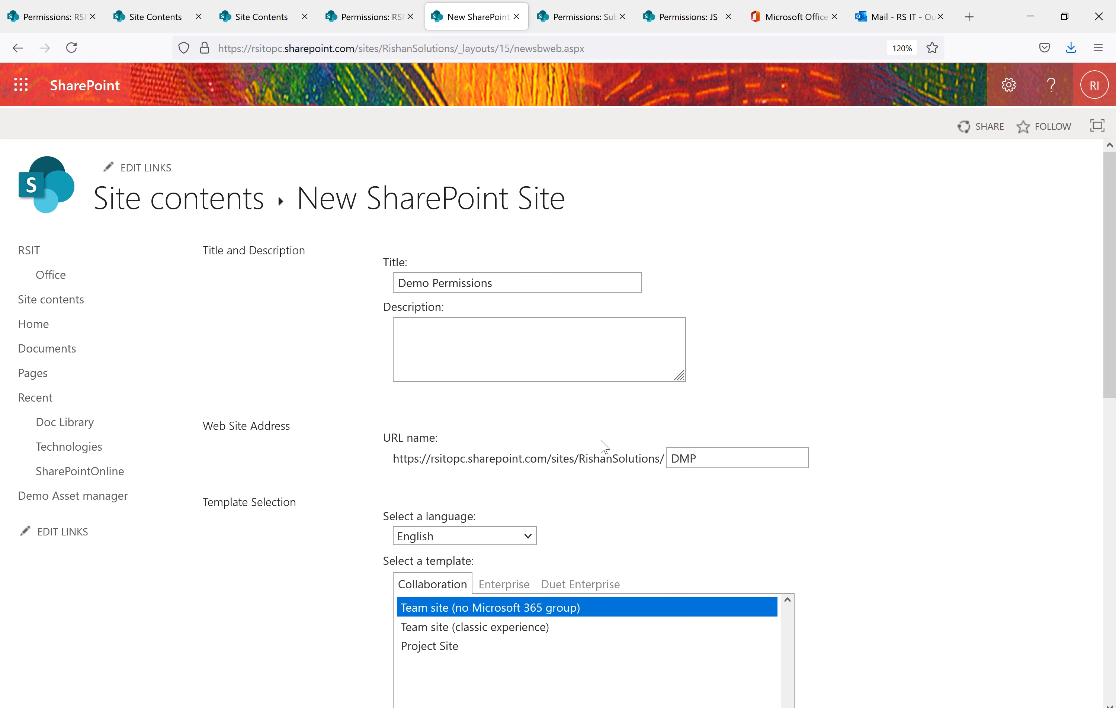
{"action": "scroll", "coordinate": [485, 405], "scroll_direction": "down", "scroll_amount": 4}
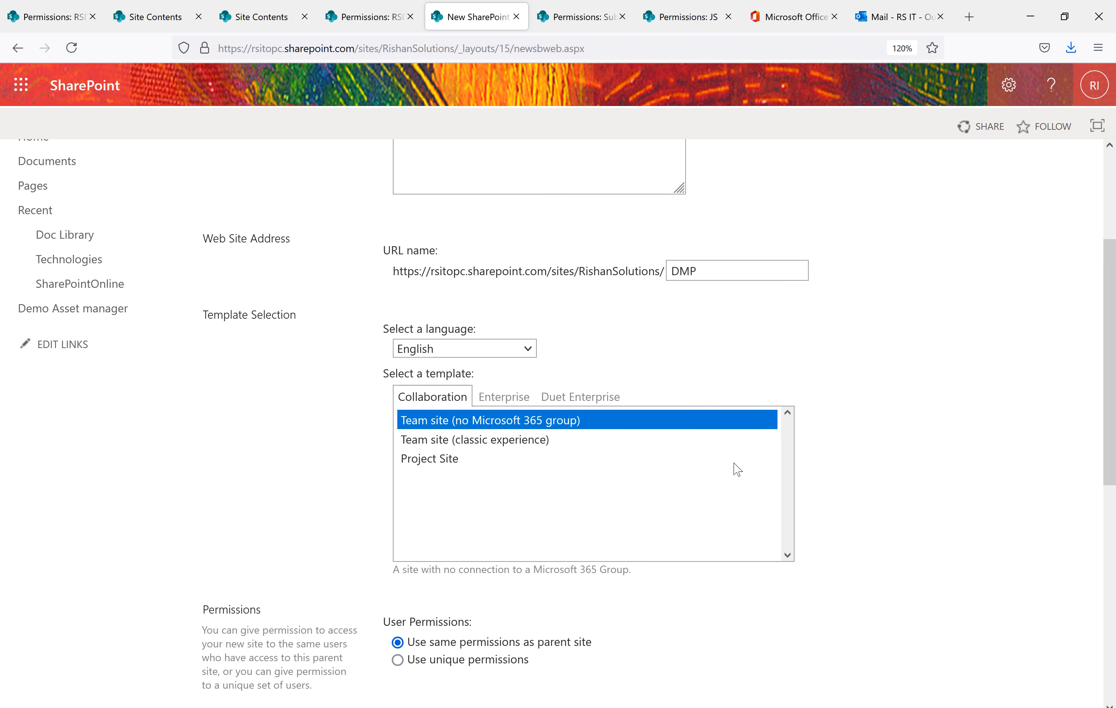
{"action": "scroll", "coordinate": [662, 508], "scroll_direction": "down", "scroll_amount": 6}
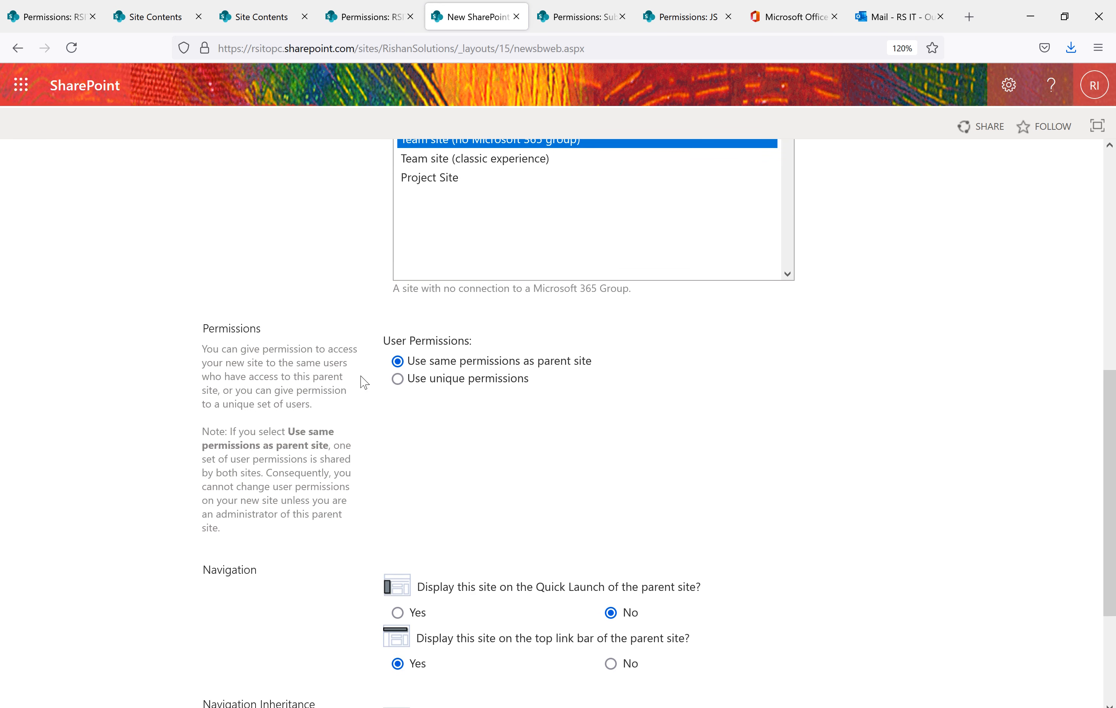
Choose 'Use unique permissions' instead of inheriting the parent's, and create the subsite
{"action": "left_click_drag", "start_coordinate": [278, 334], "coordinate": [214, 326]}
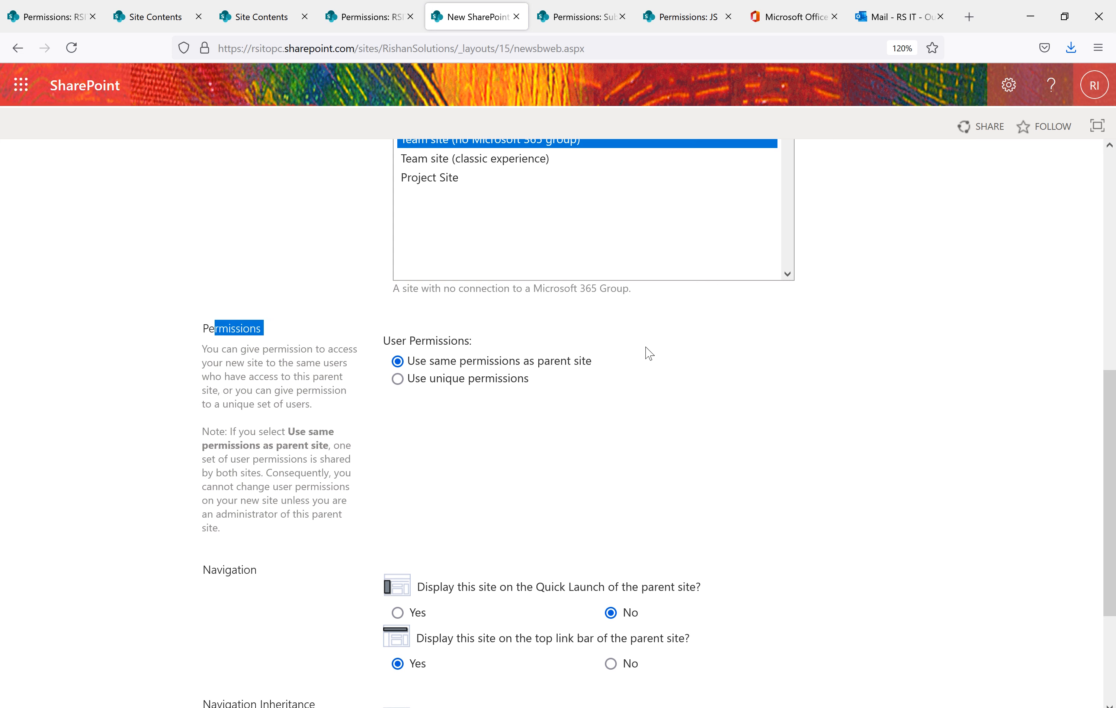
{"action": "left_click_drag", "start_coordinate": [606, 363], "coordinate": [411, 365]}
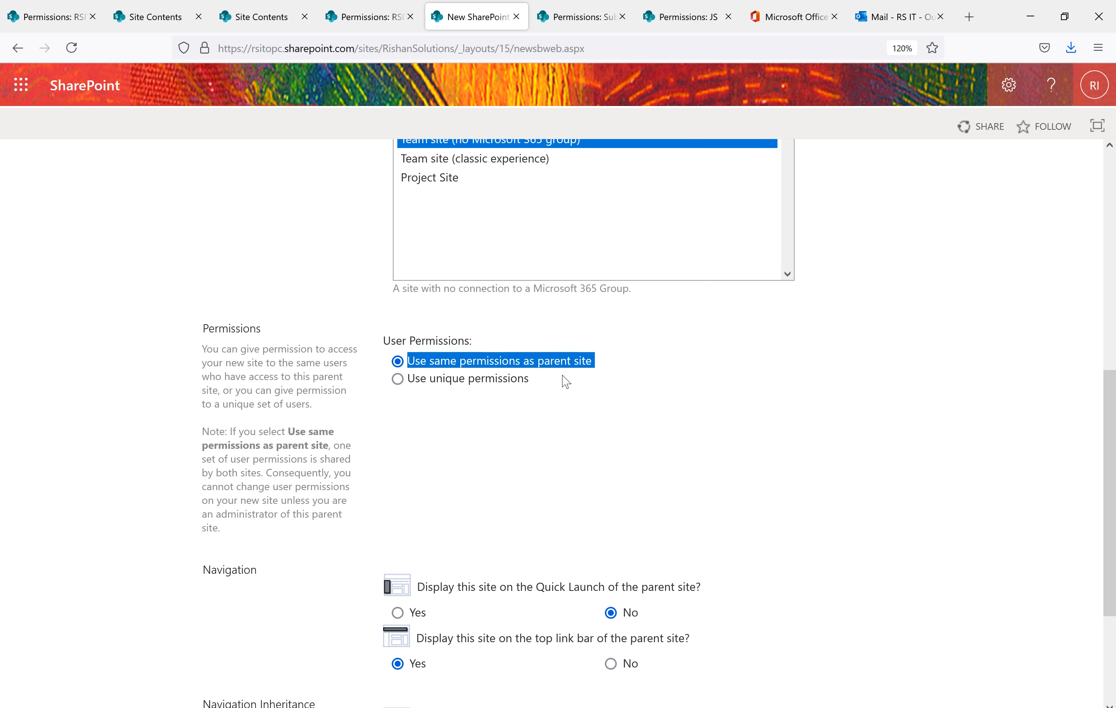
{"action": "left_click", "coordinate": [399, 380]}
{"action": "scroll", "coordinate": [652, 412], "scroll_direction": "down", "scroll_amount": 3}
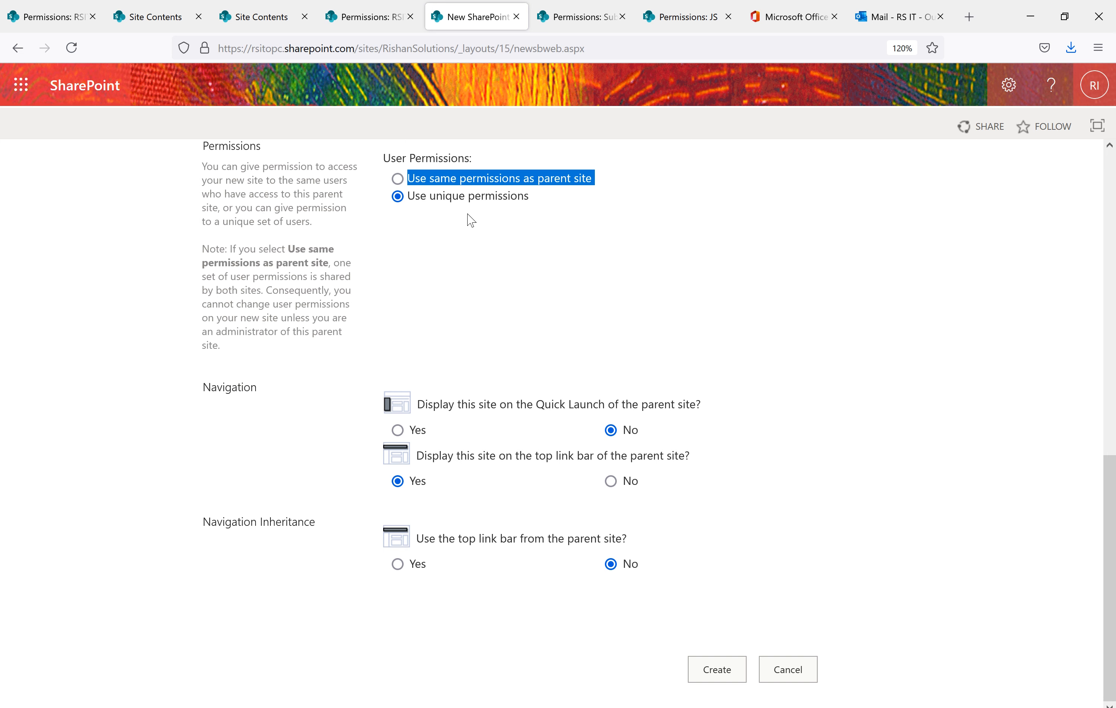
{"action": "left_click_drag", "start_coordinate": [534, 199], "coordinate": [368, 194]}
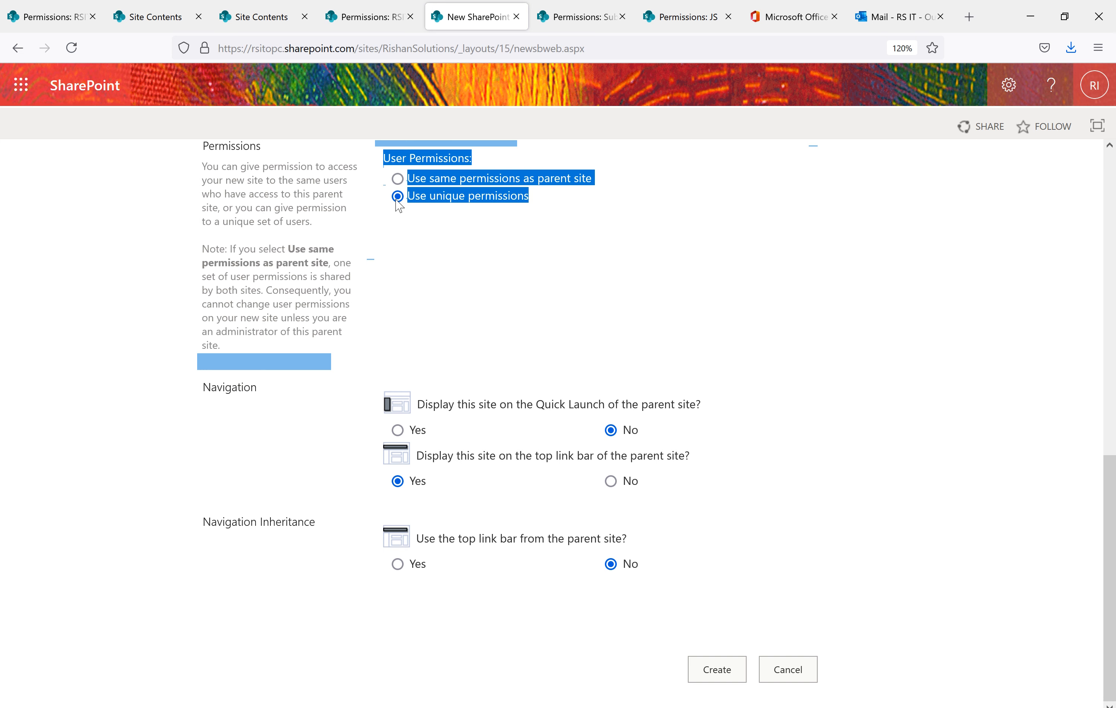
{"action": "left_click", "coordinate": [542, 242]}
{"action": "left_click", "coordinate": [718, 674]}
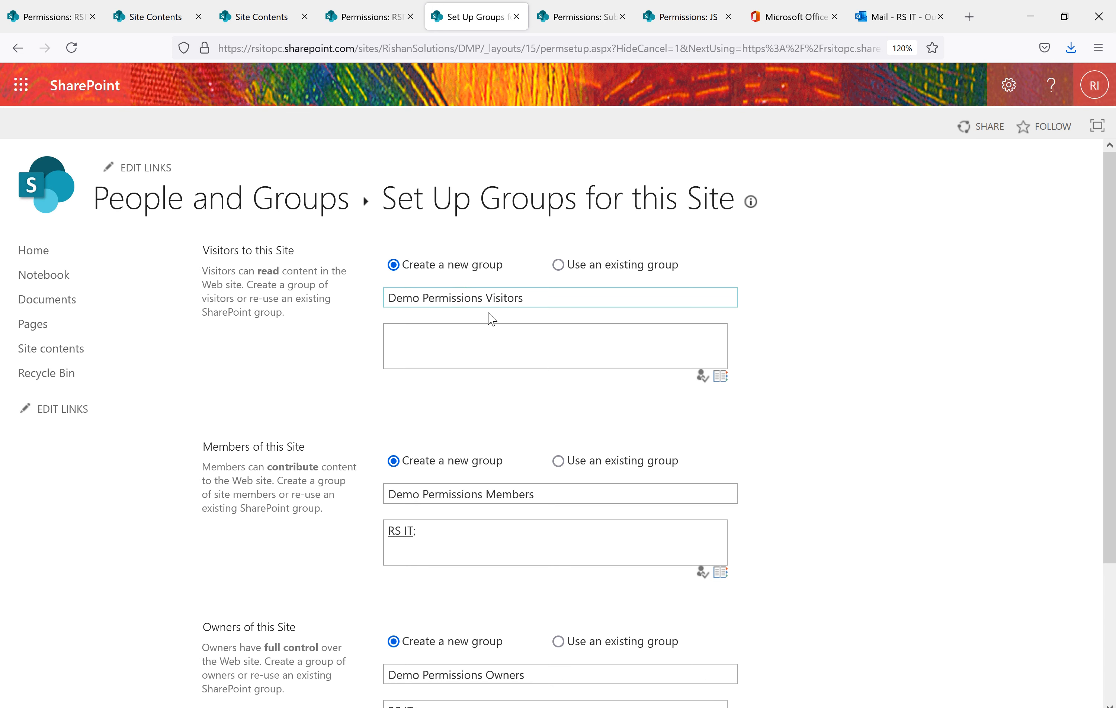
Keep the proposed Demo Permissions group names, add another account to Owners, and confirm the groups
{"action": "left_click_drag", "start_coordinate": [534, 302], "coordinate": [348, 286]}
{"action": "scroll", "coordinate": [538, 348], "scroll_direction": "down", "scroll_amount": 3}
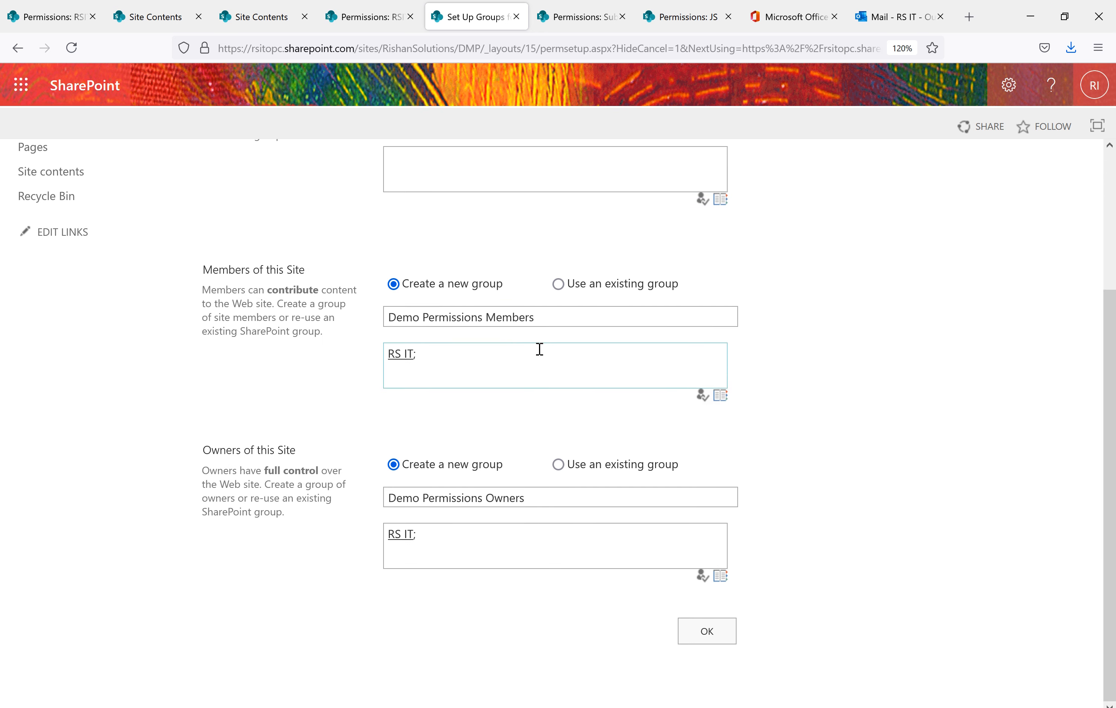
{"action": "left_click_drag", "start_coordinate": [413, 320], "coordinate": [373, 378]}
{"action": "left_click_drag", "start_coordinate": [528, 499], "coordinate": [361, 473]}
{"action": "left_click_drag", "start_coordinate": [447, 360], "coordinate": [333, 343]}
{"action": "left_click_drag", "start_coordinate": [475, 534], "coordinate": [266, 516]}
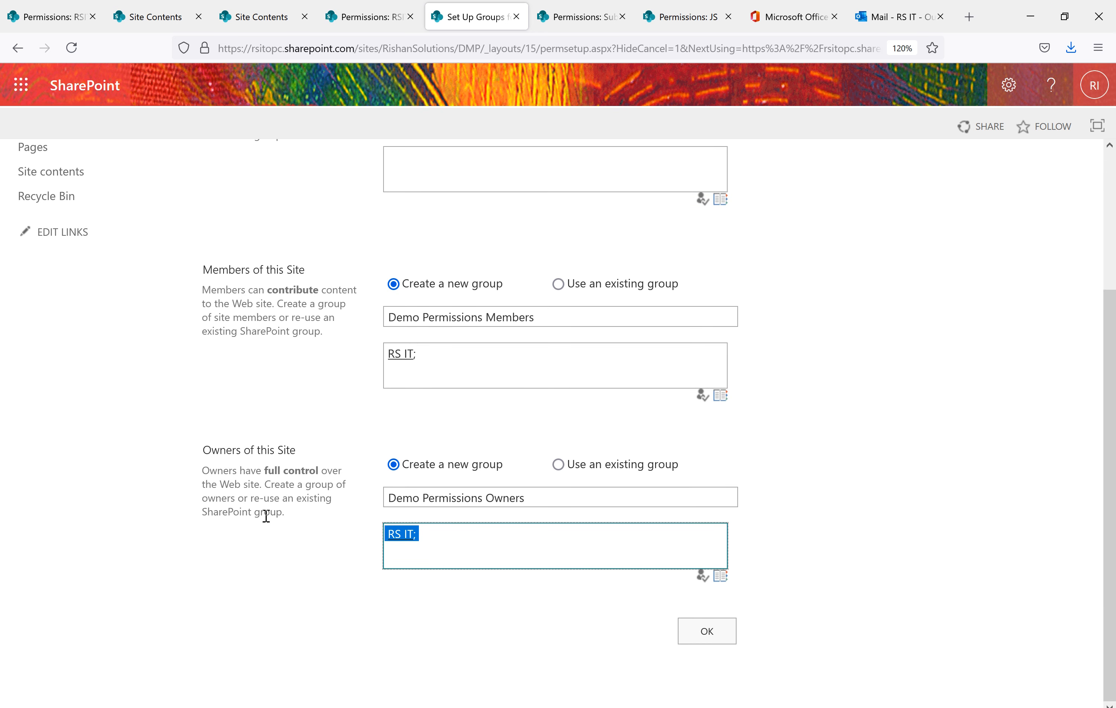
{"action": "left_click", "coordinate": [487, 541]}
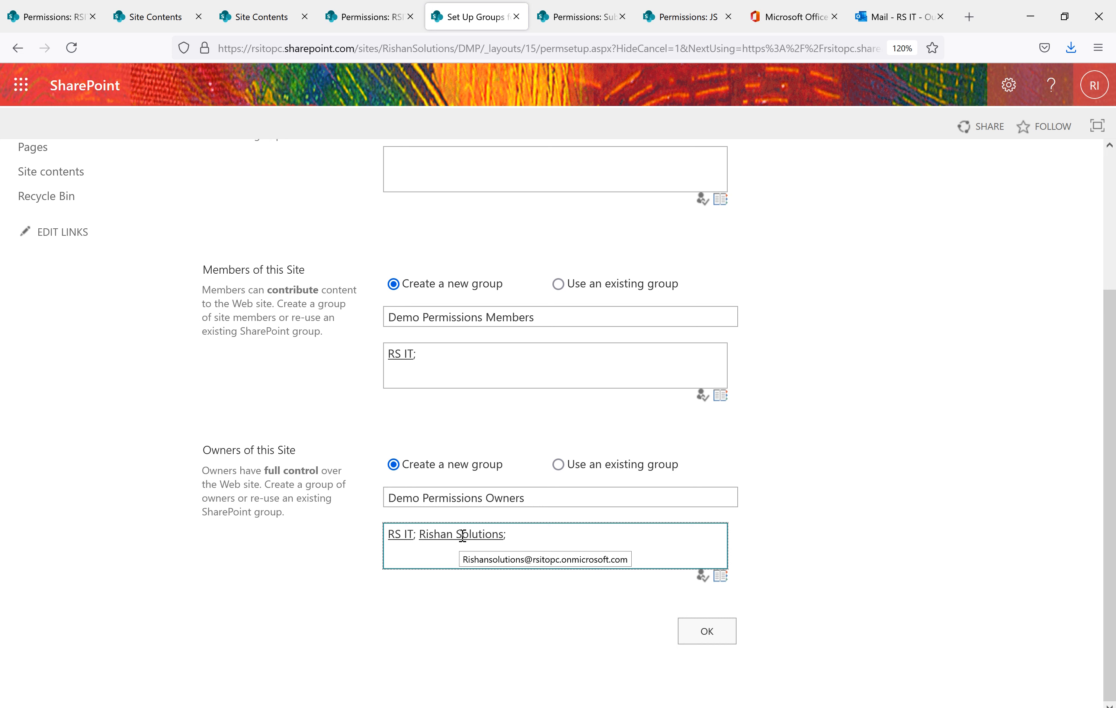
{"action": "left_click", "coordinate": [698, 633]}
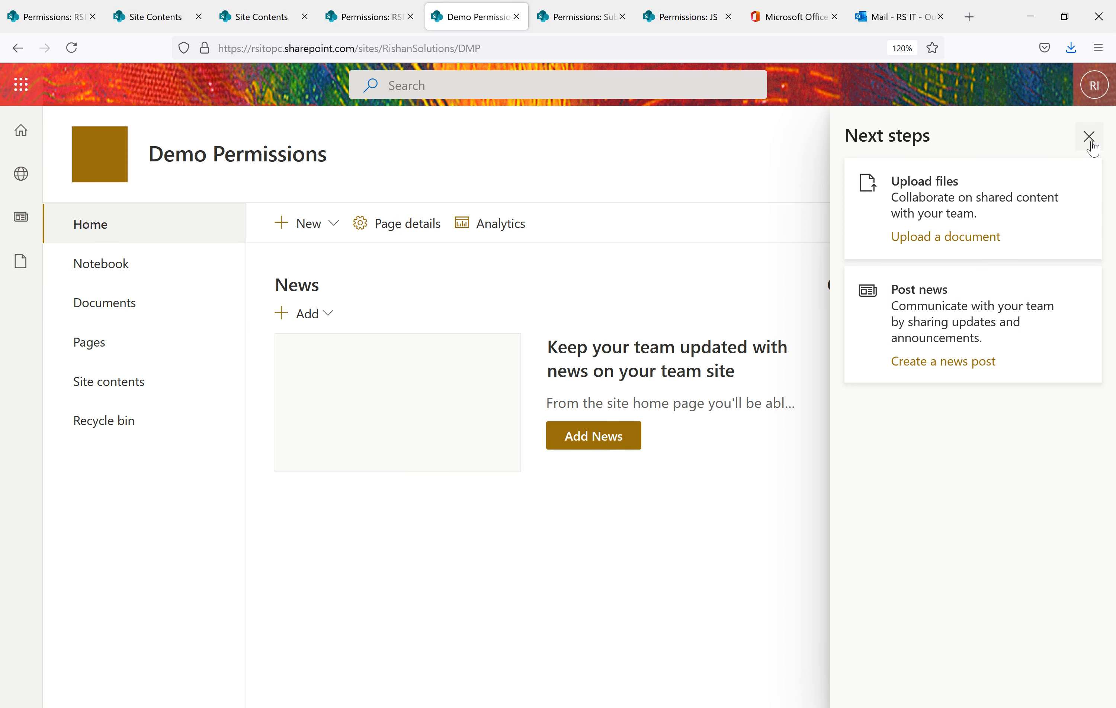
Dismiss the Next steps pane and open Demo Permissions' advanced permissions settings from the gear
{"action": "left_click", "coordinate": [1089, 137]}
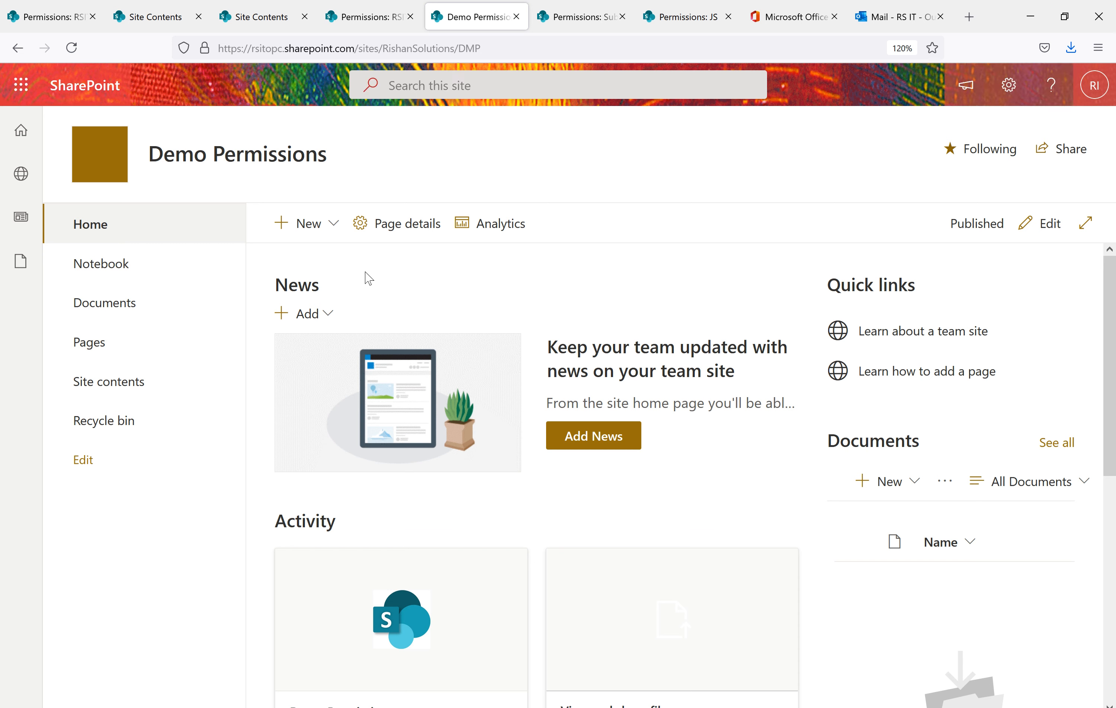
{"action": "left_click", "coordinate": [1010, 87]}
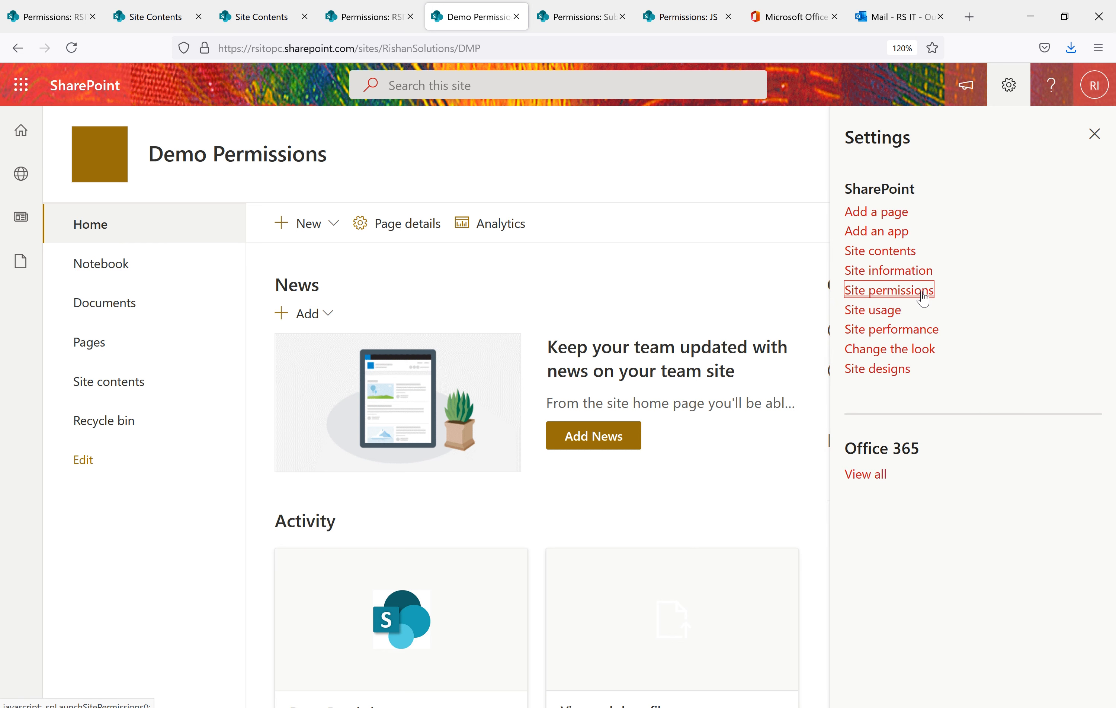
{"action": "left_click", "coordinate": [922, 293]}
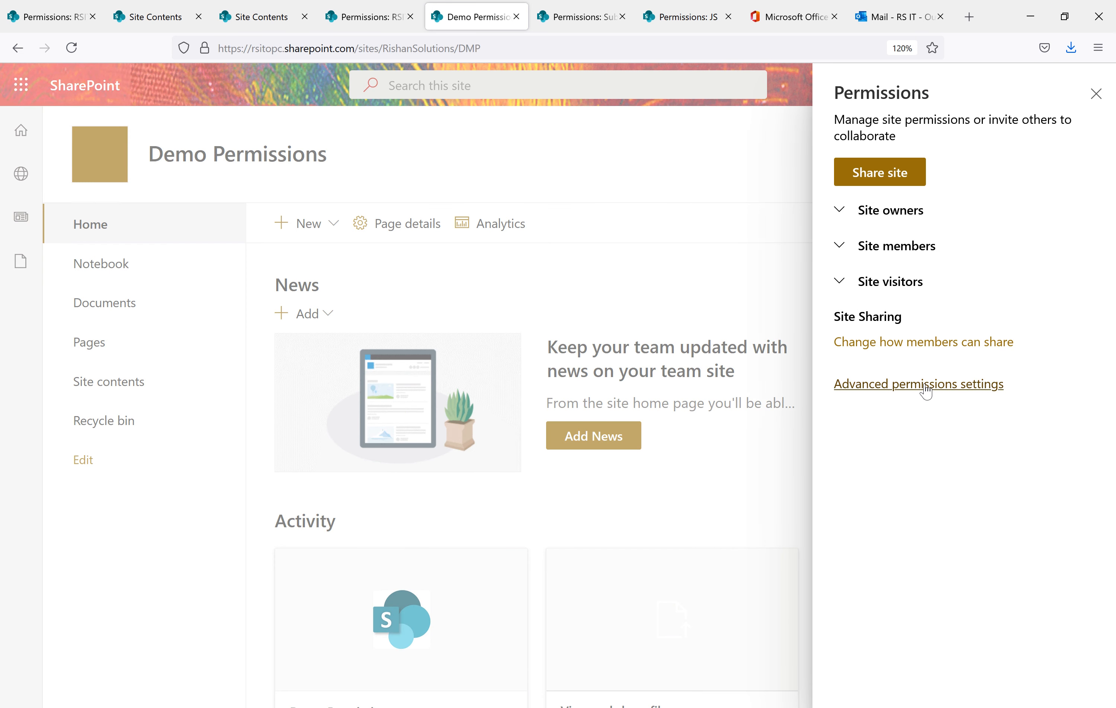
{"action": "left_click", "coordinate": [926, 390]}
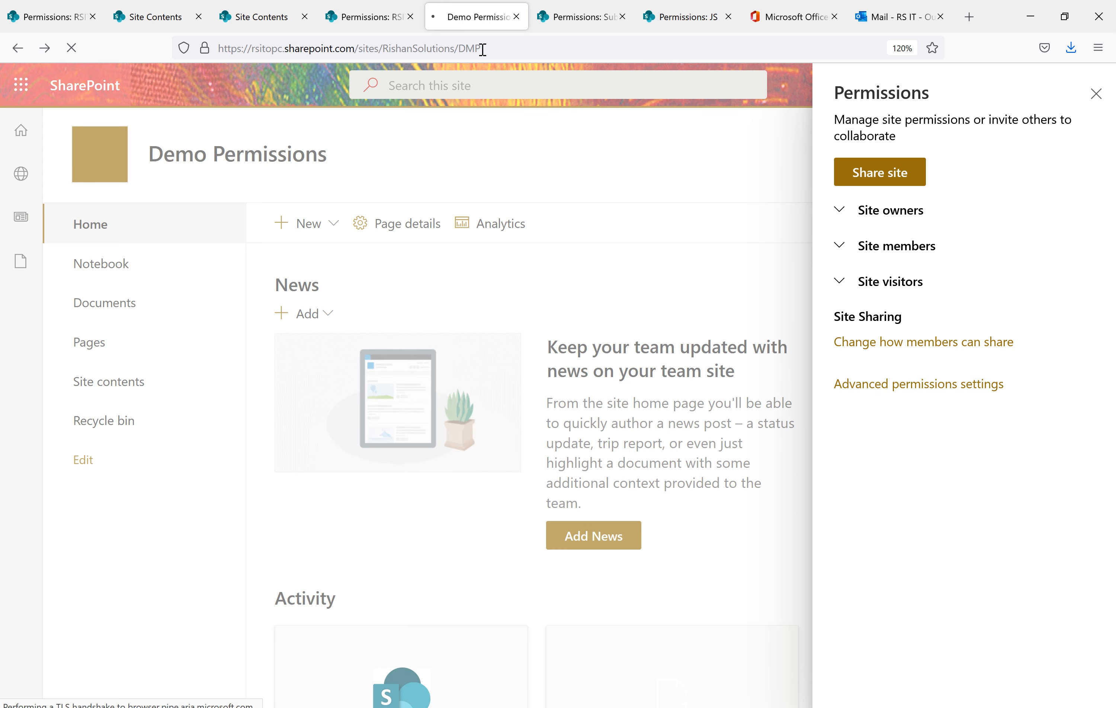
{"action": "left_click", "coordinate": [884, 385]}
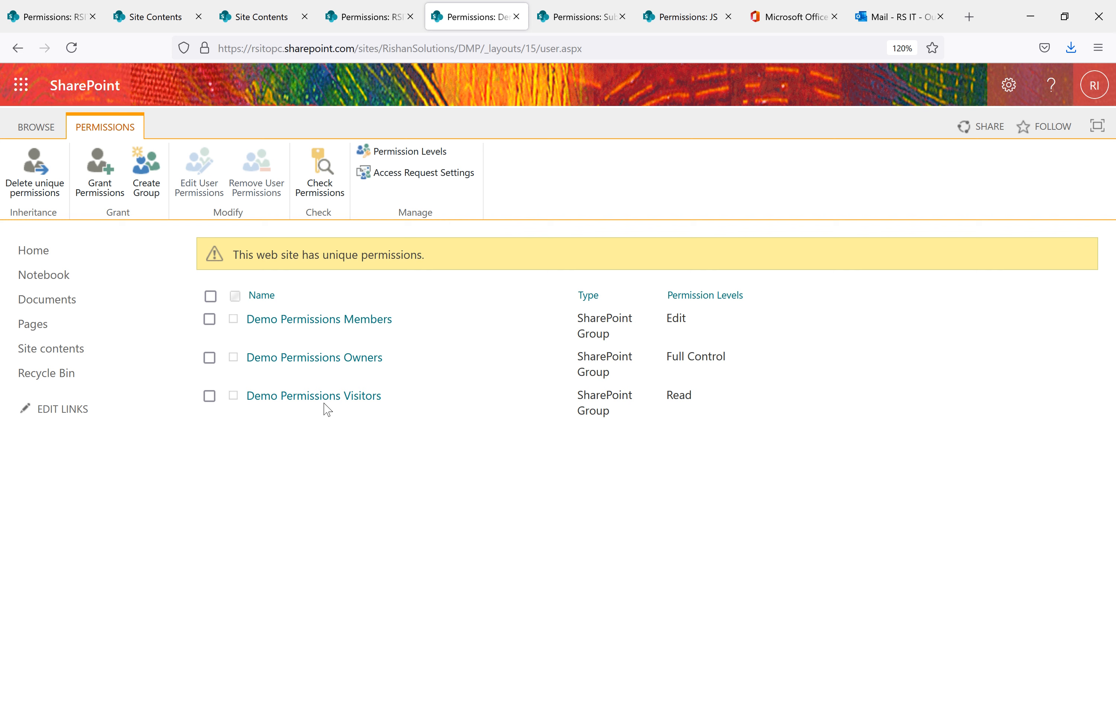
Close the two leftover permissions tabs, including the Subsite's permissions tab
{"action": "left_click", "coordinate": [368, 17]}
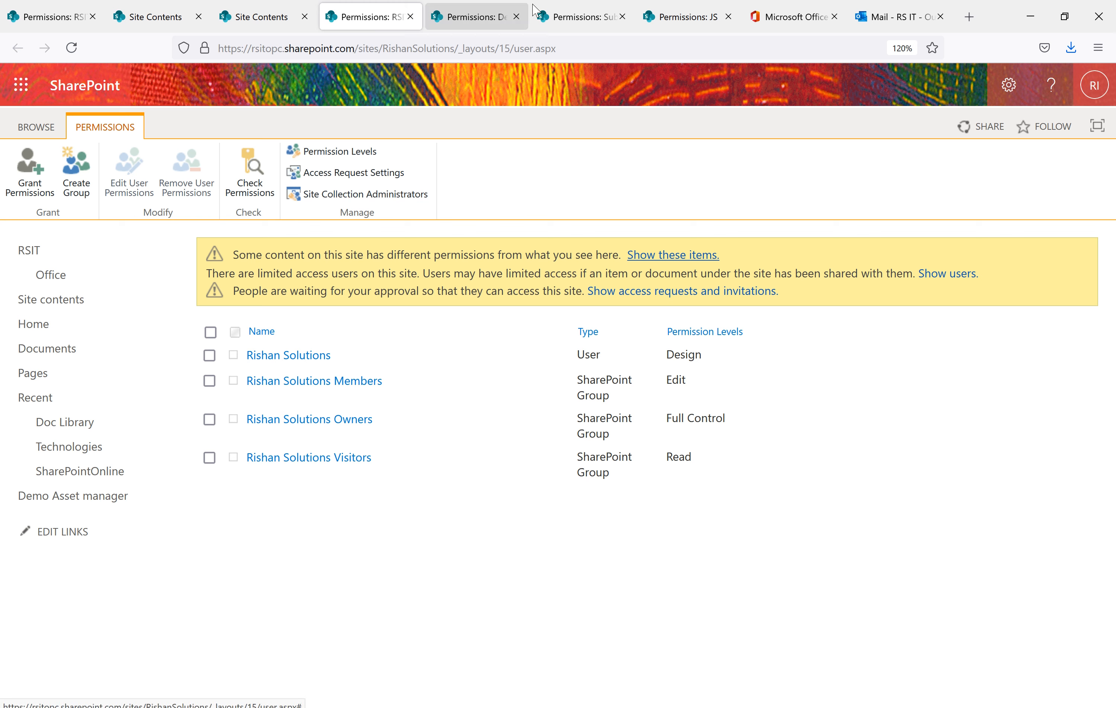
{"action": "left_click", "coordinate": [728, 16]}
{"action": "left_click", "coordinate": [486, 18]}
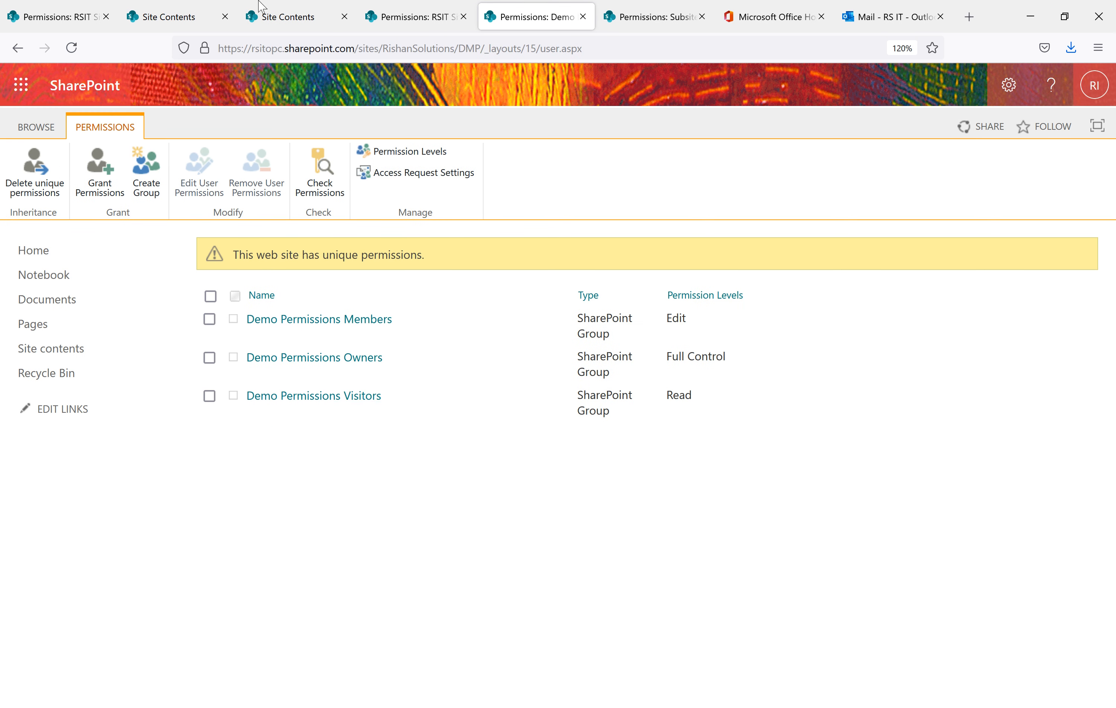
{"action": "left_click", "coordinate": [402, 20]}
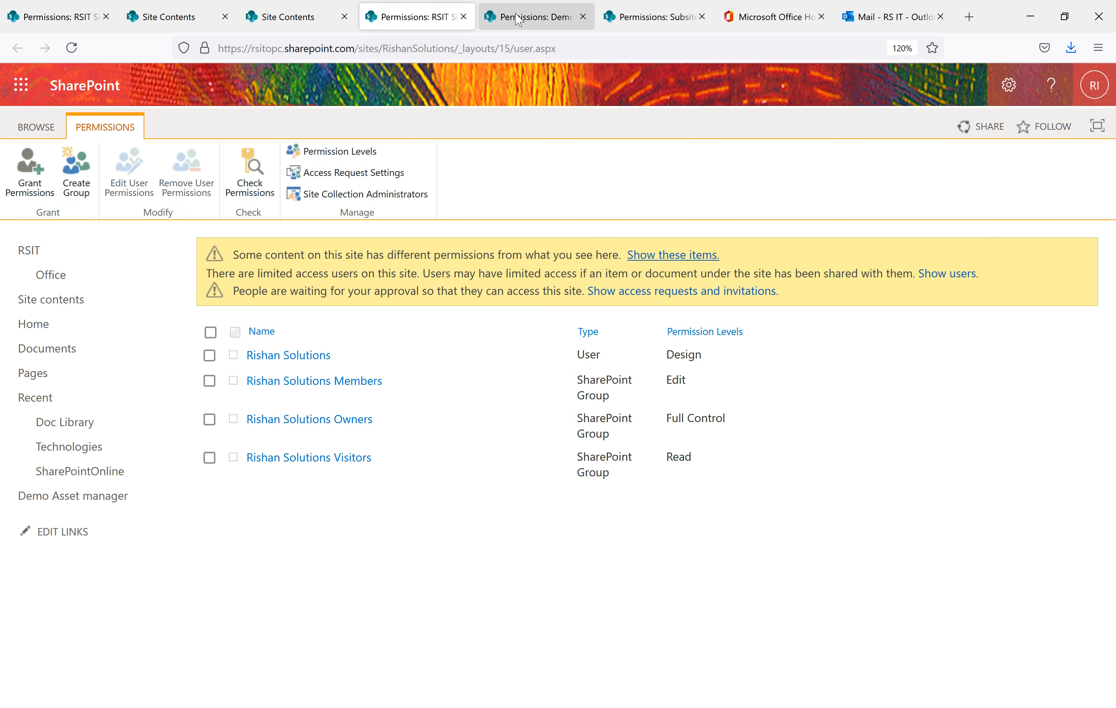
{"action": "left_click", "coordinate": [701, 17]}
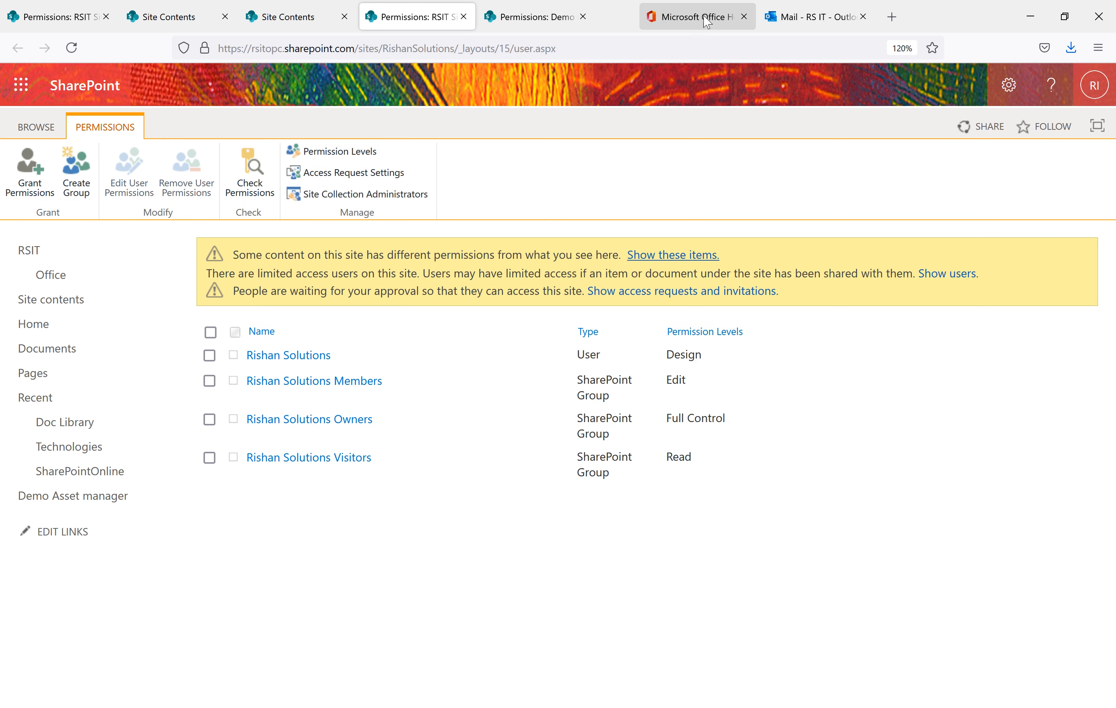
{"action": "left_click", "coordinate": [557, 15]}
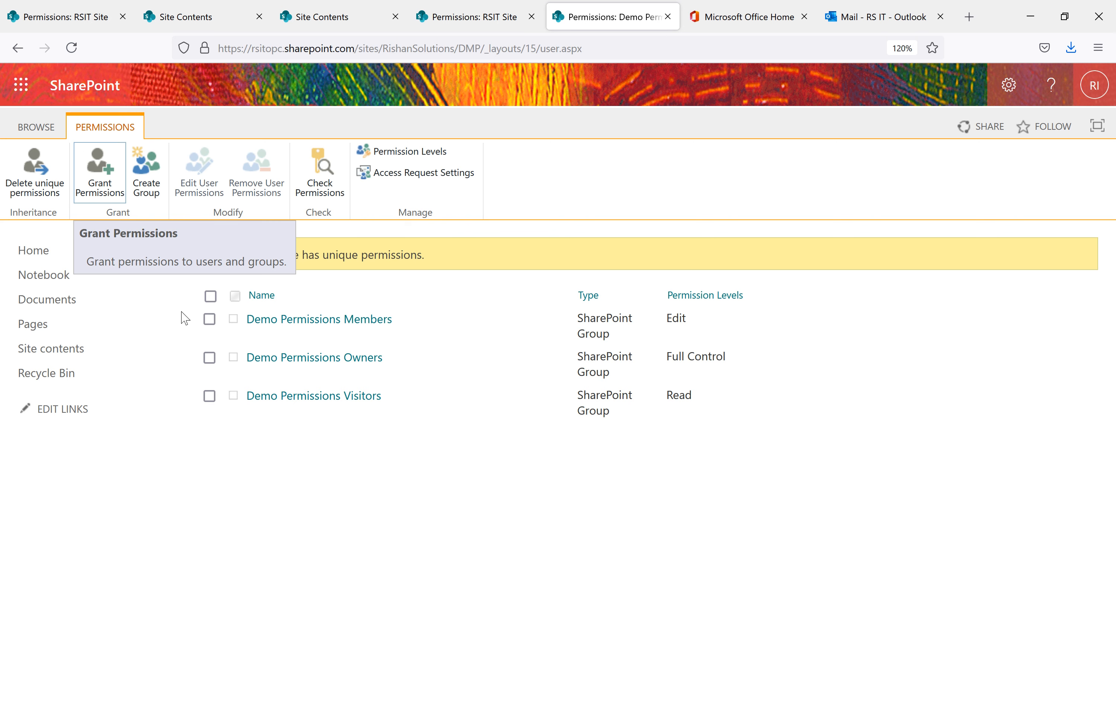
Compare the RSIT Site and Demo Permissions permissions pages, ending on the RSIT Site's
{"action": "left_click", "coordinate": [476, 10]}
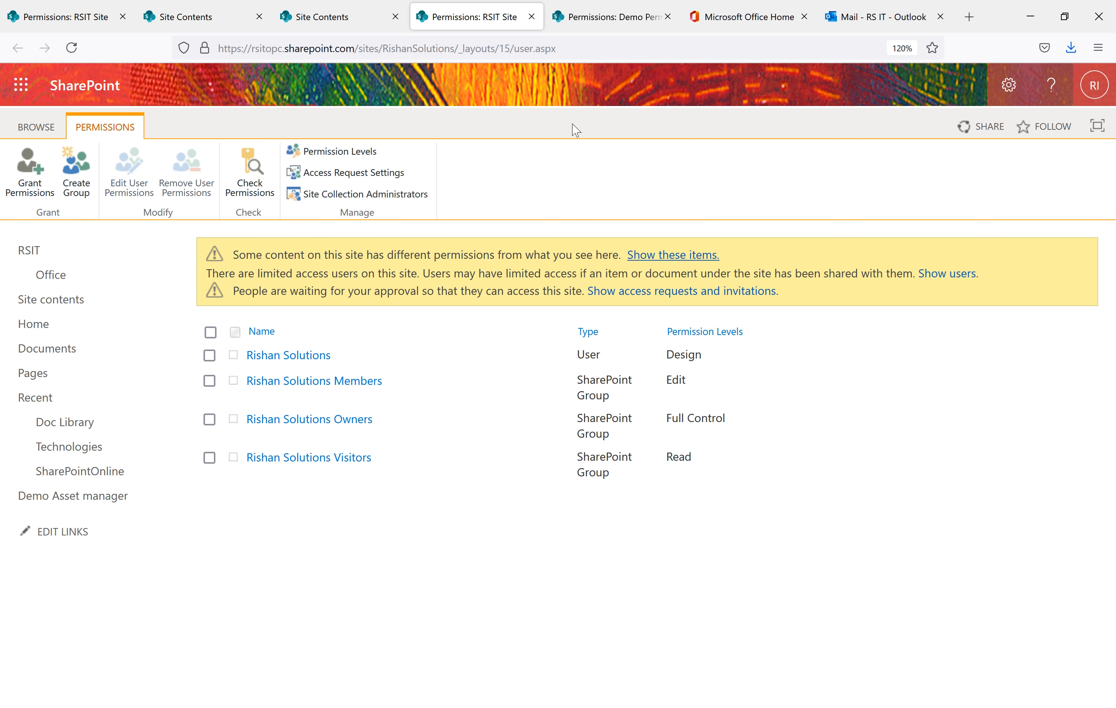
{"action": "left_click", "coordinate": [610, 7]}
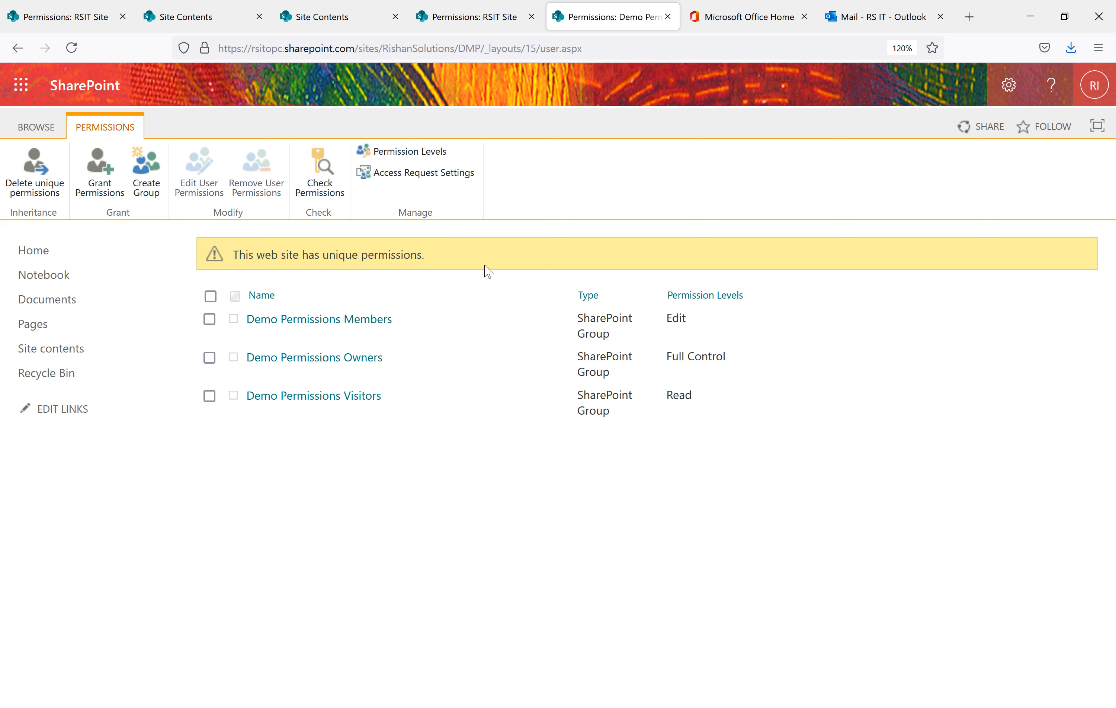
{"action": "left_click", "coordinate": [468, 19]}
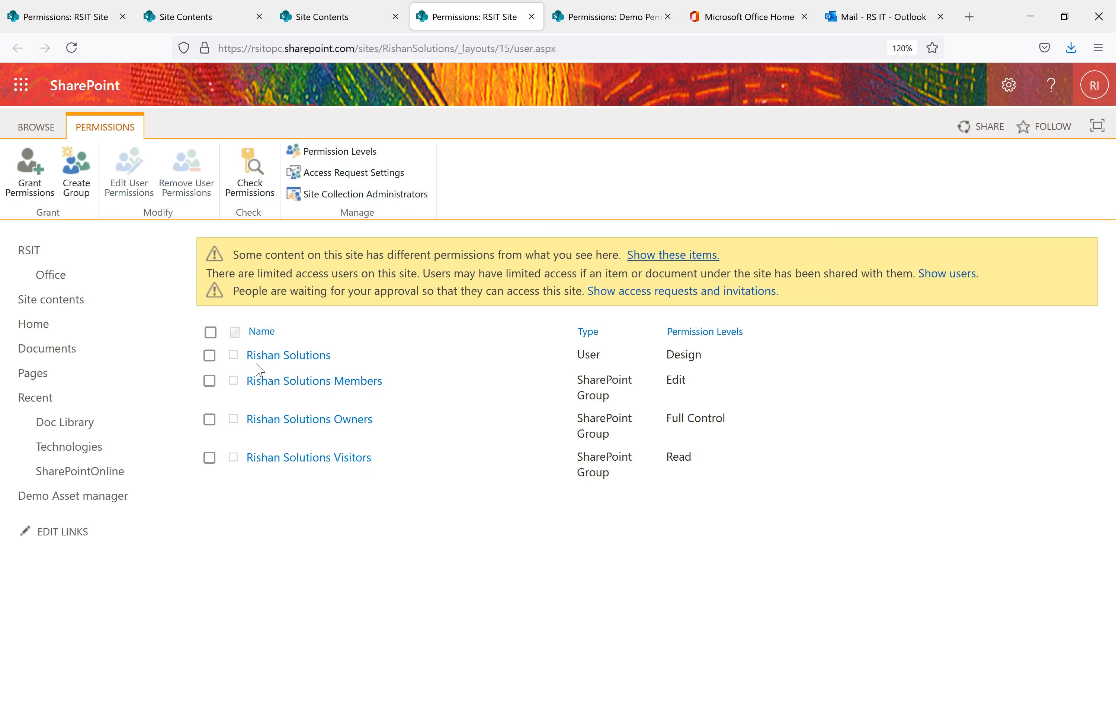
{"action": "left_click", "coordinate": [606, 14]}
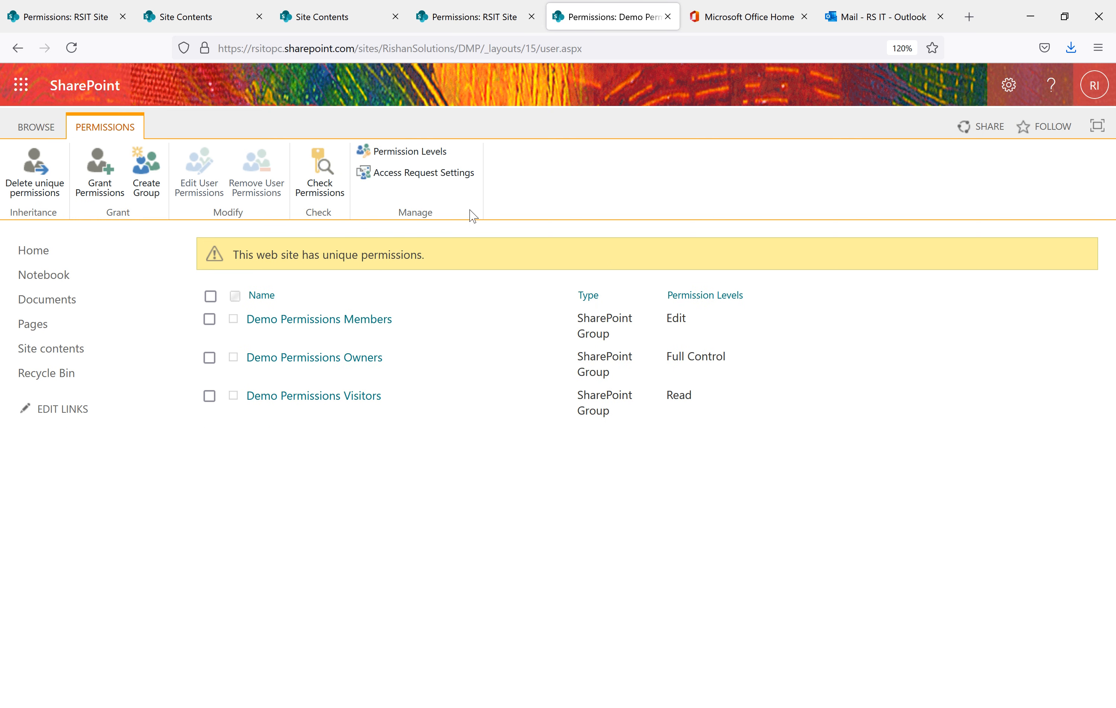
{"action": "left_click", "coordinate": [473, 17]}
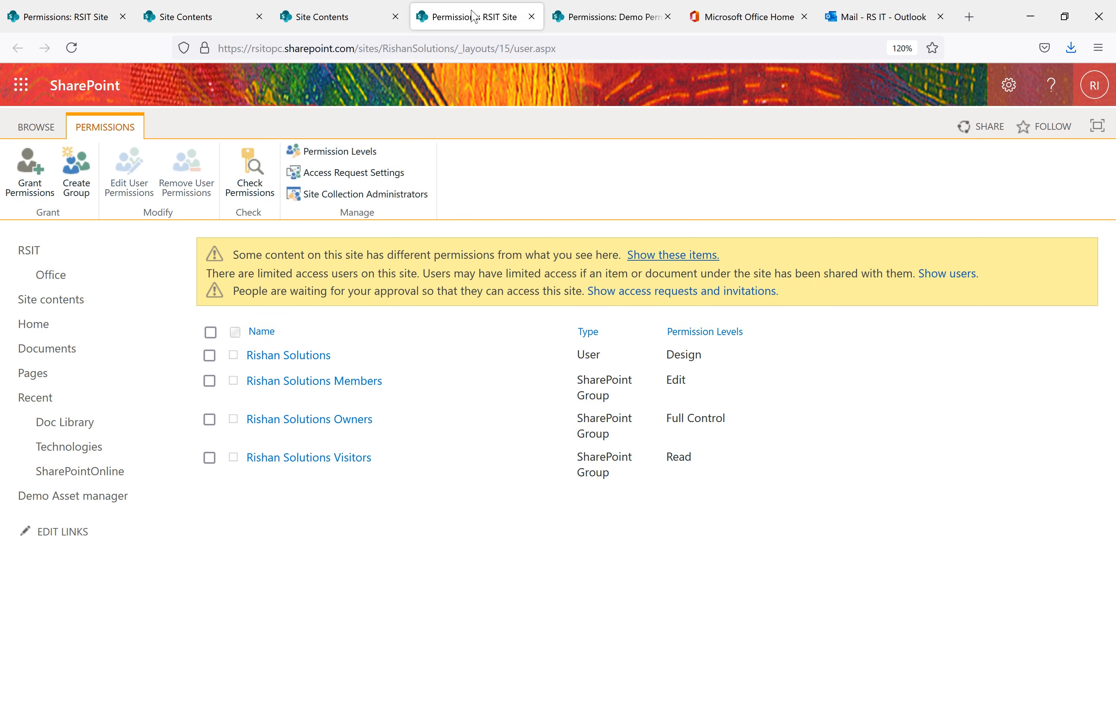